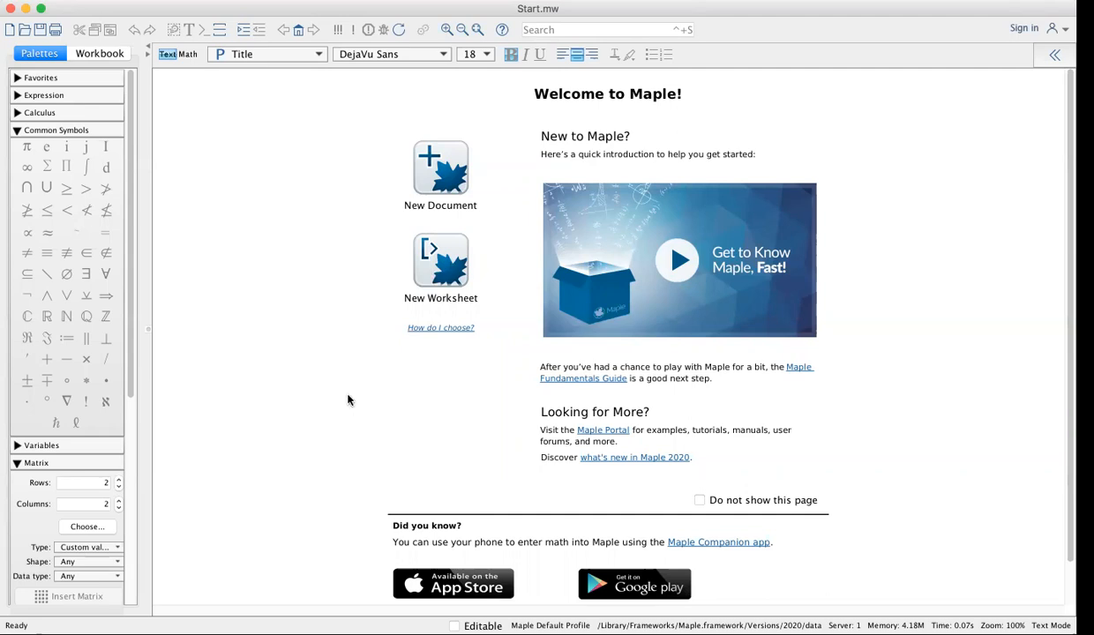
Create a new blank worksheet and zoom in on it
click(442, 274)
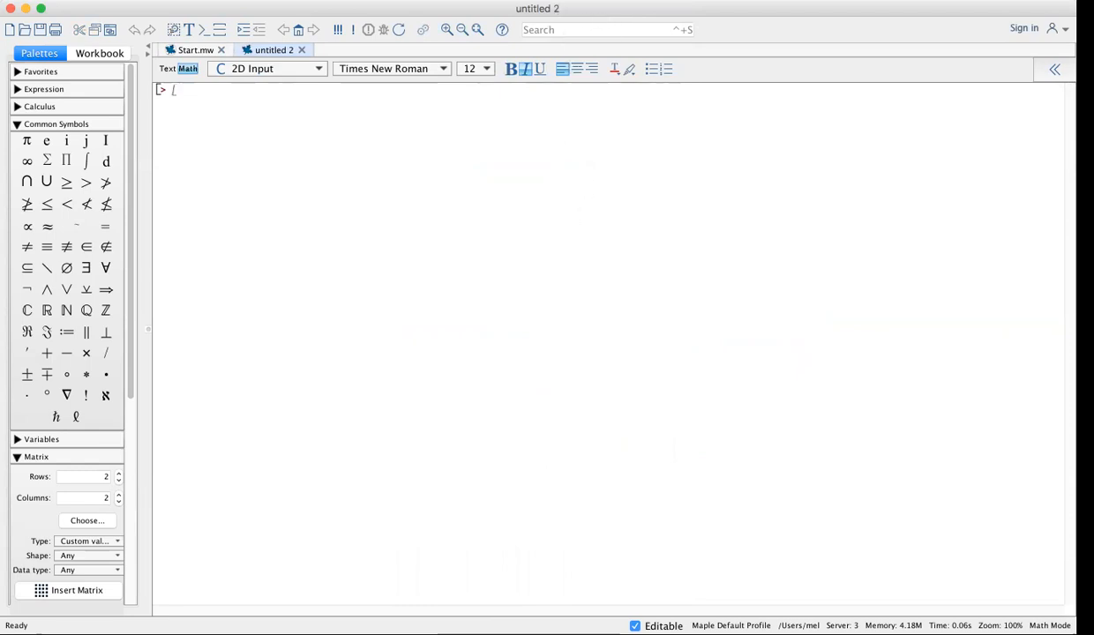
click(447, 30)
Type the title comment '# Calculus Laboratory - Maple lesson 1' and a line with the instructor's name
click(446, 30)
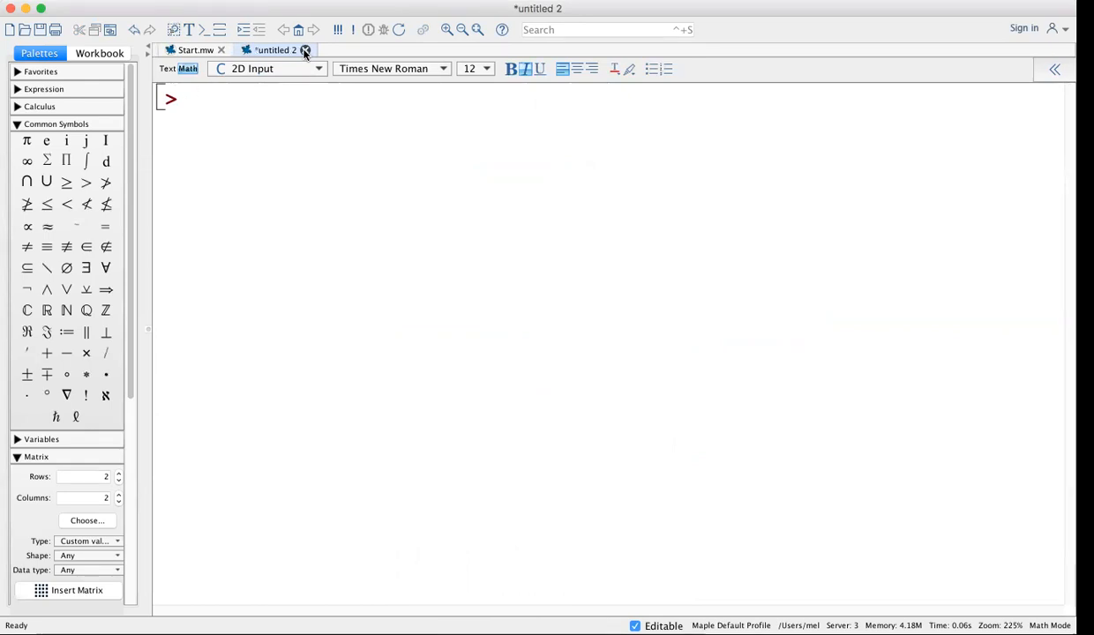
text(# Callcule)
key(BackSpace)
key(BackSpace)
key(BackSpace)
key(BackSpace)
key(BackSpace)
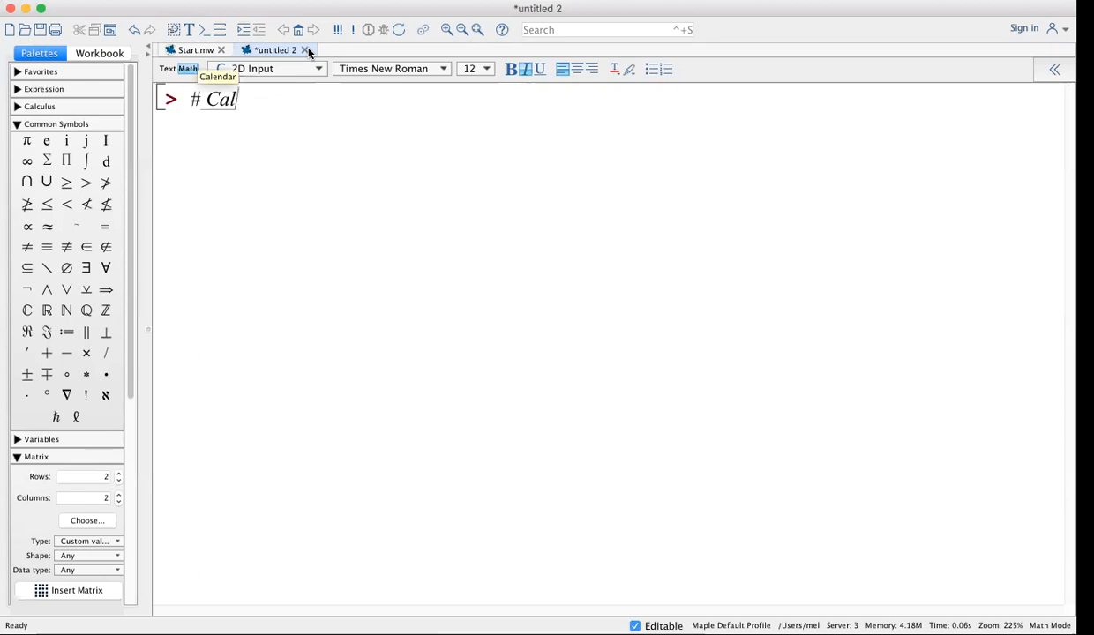
text(culus )
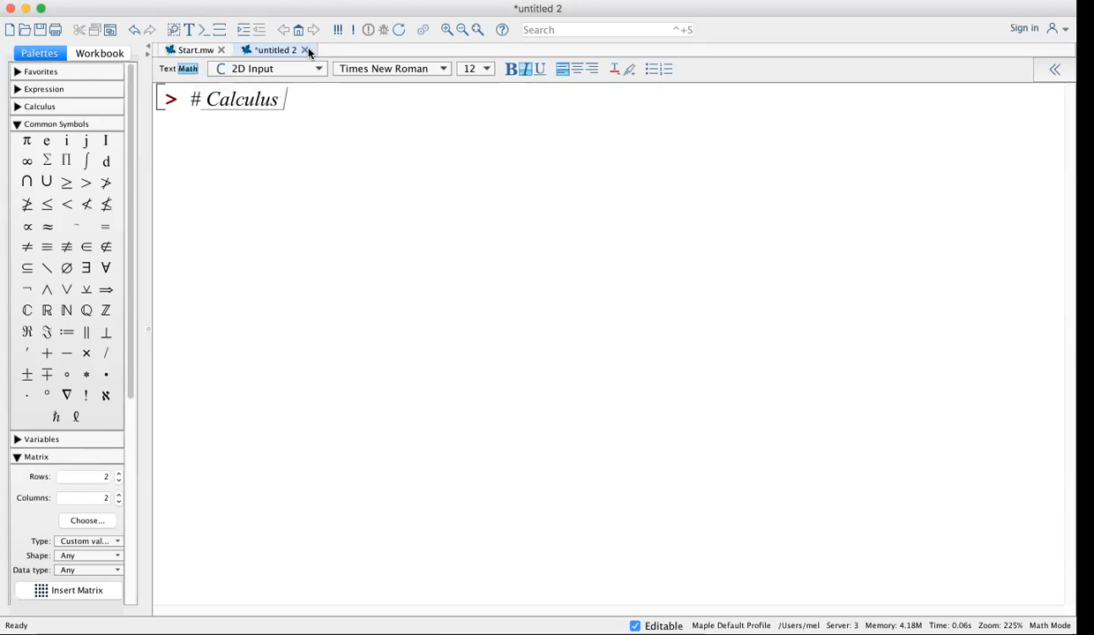
text(Labor)
text(tor)
key(BackSpace)
key(BackSpace)
key(BackSpace)
text(atory)
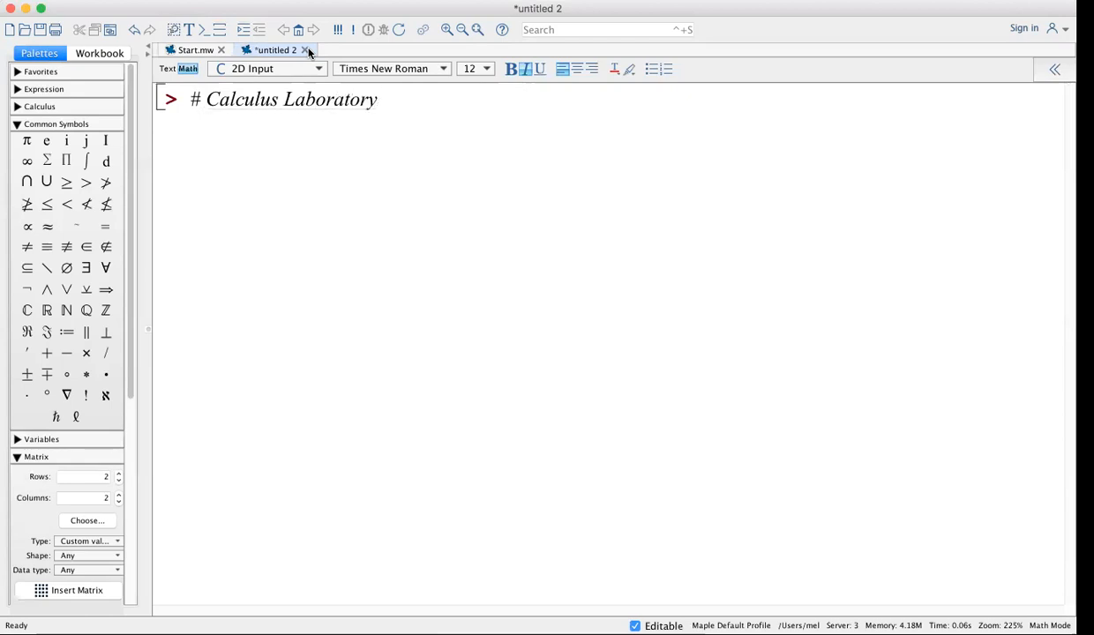
text( - Maple lesson 1)
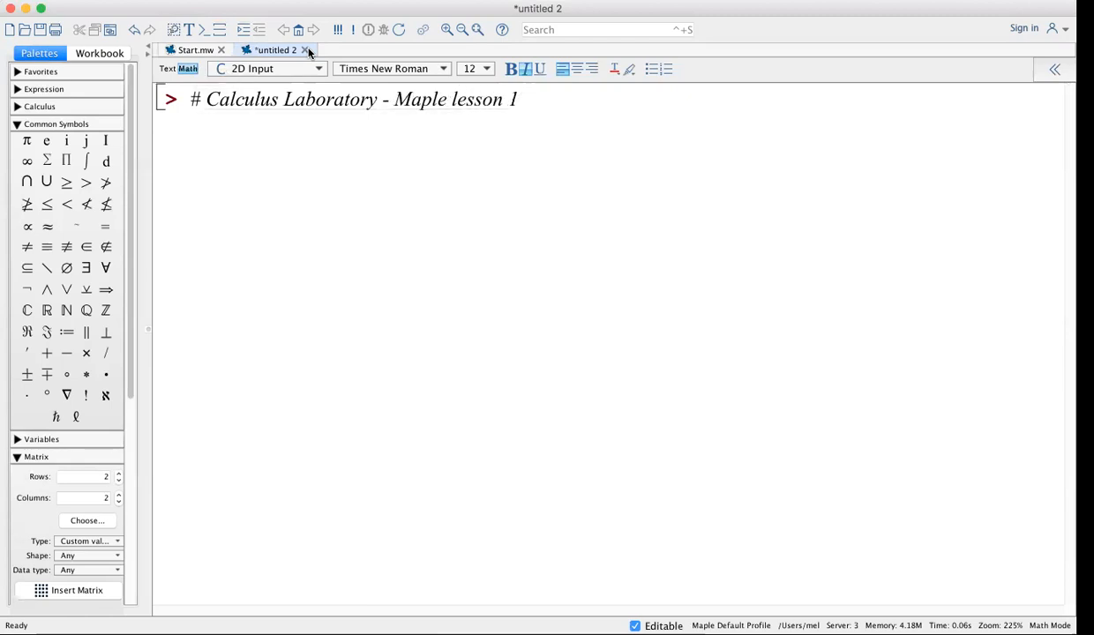
key(Return)
text(prof. M. Nathanson)
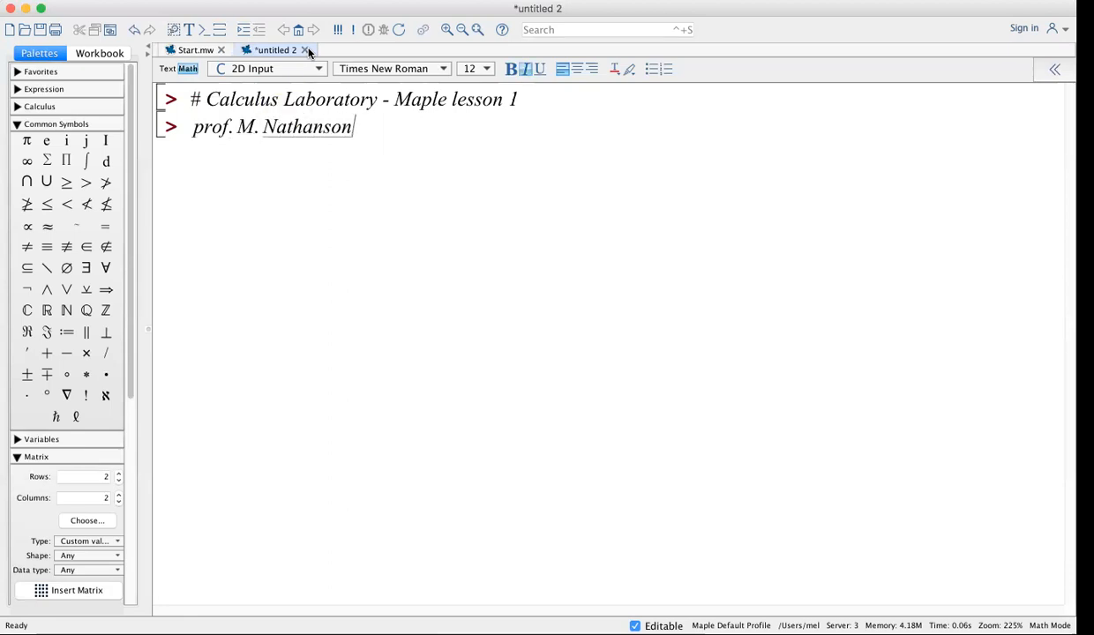
Capitalise 'Prof' and turn the instructor's name line into a # comment
click(193, 126)
key(Delete)
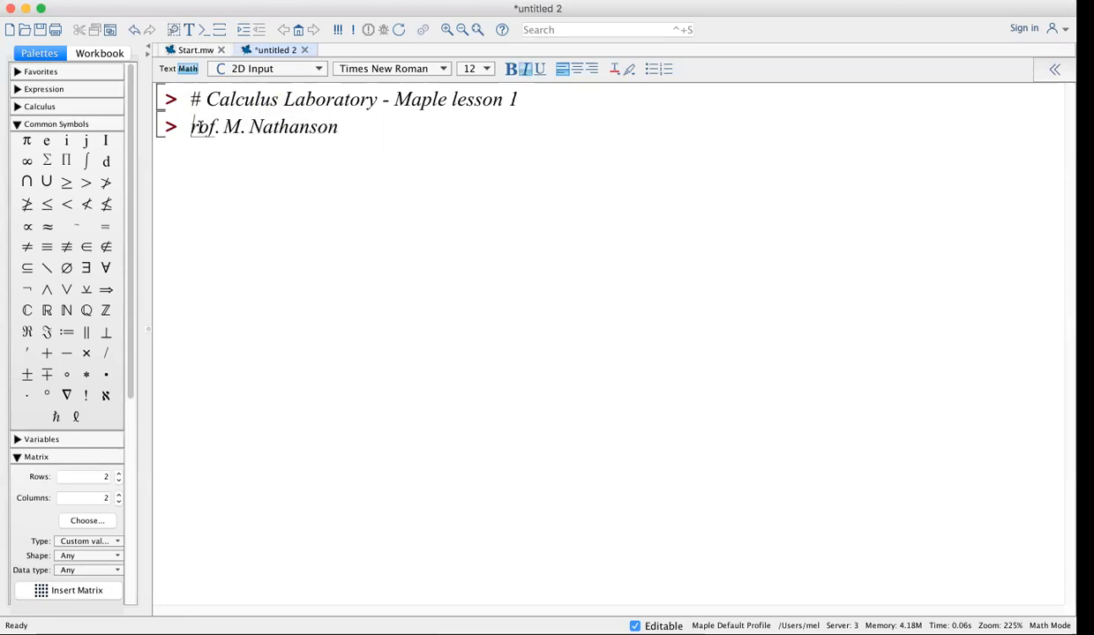
text(P)
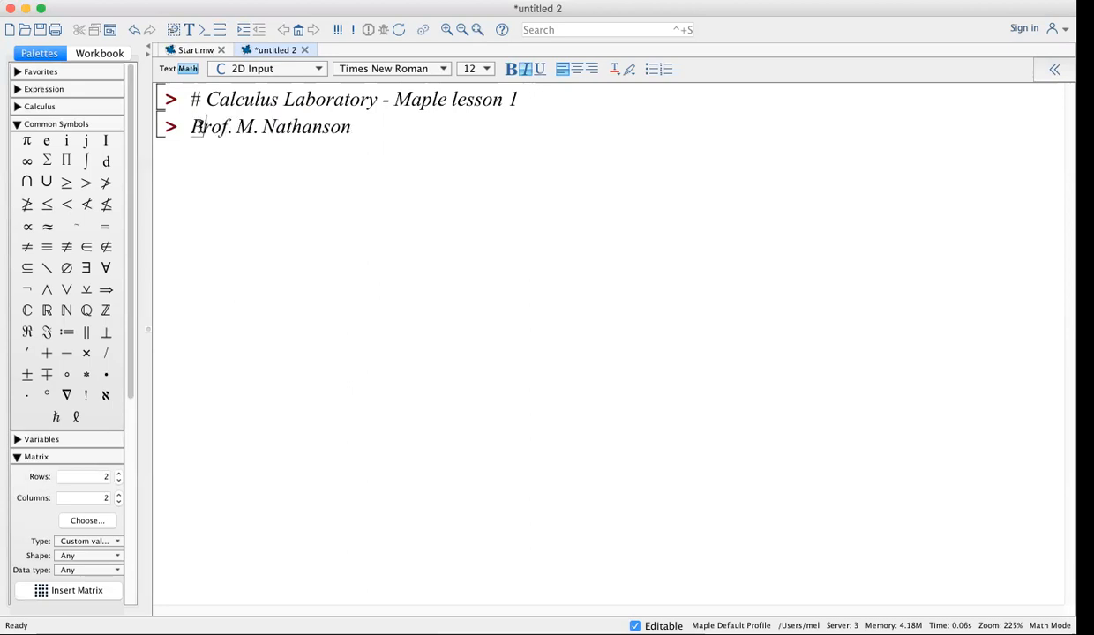
click(374, 124)
click(182, 124)
text(#)
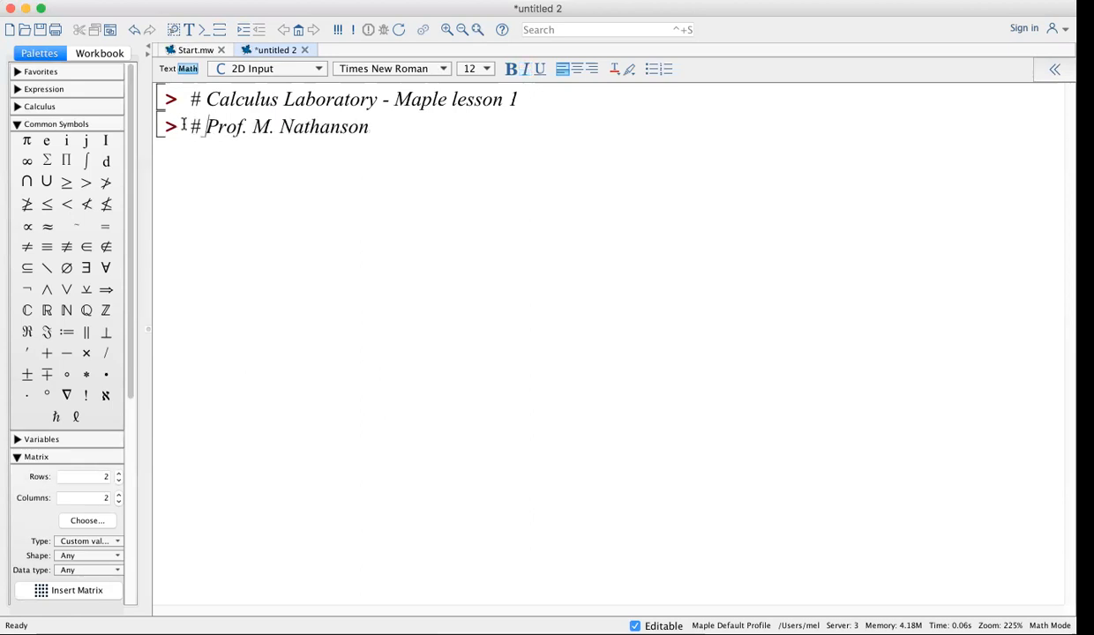
click(423, 130)
text(email)
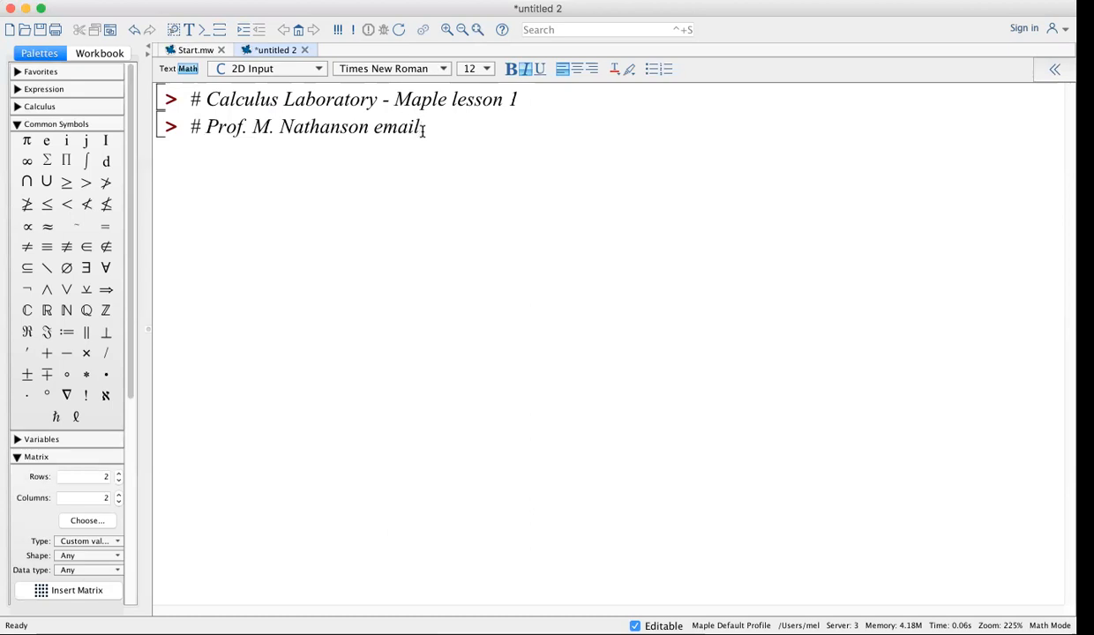
key(BackSpace)
key(BackSpace)
key(BackSpace)
key(BackSpace)
key(BackSpace)
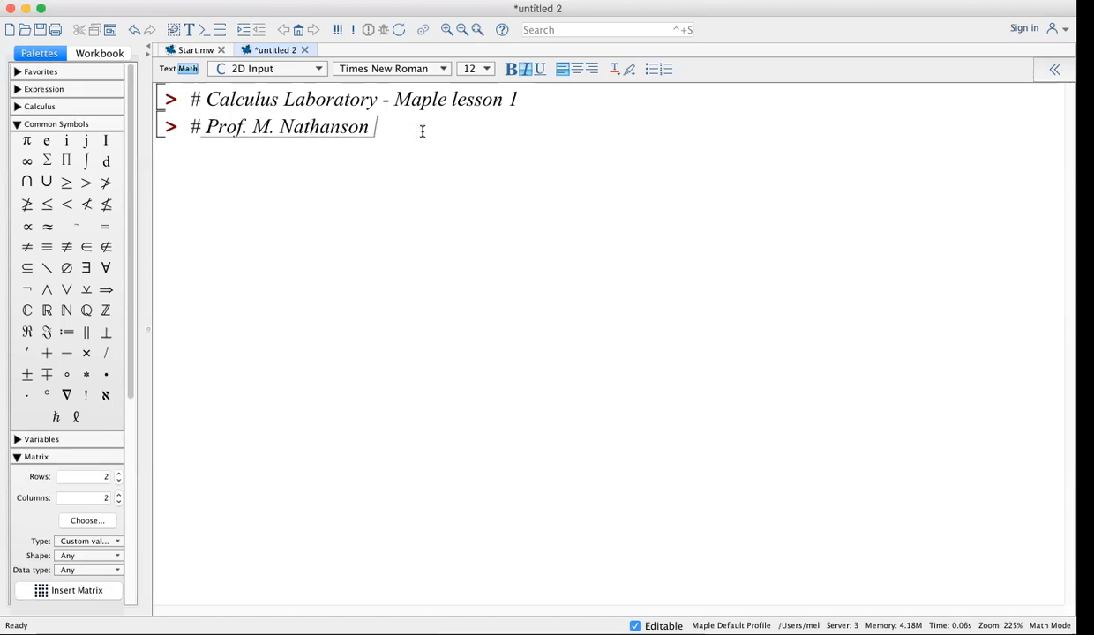
Add a second comment line giving the instructor's e-mail address
key(shift+Return)
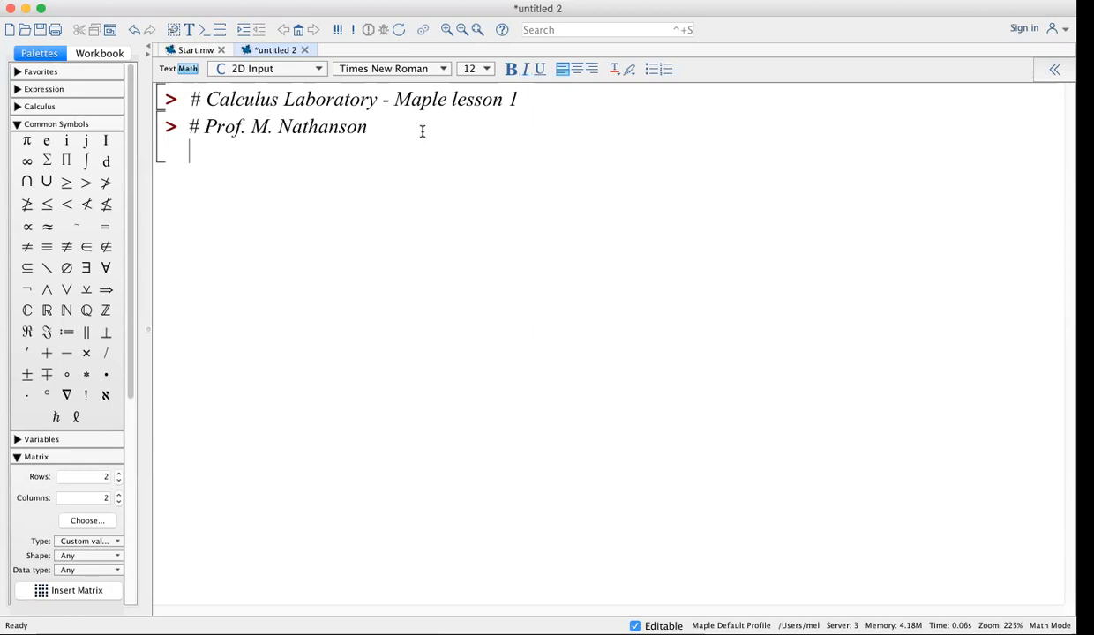
text(#)
key(BackSpace)
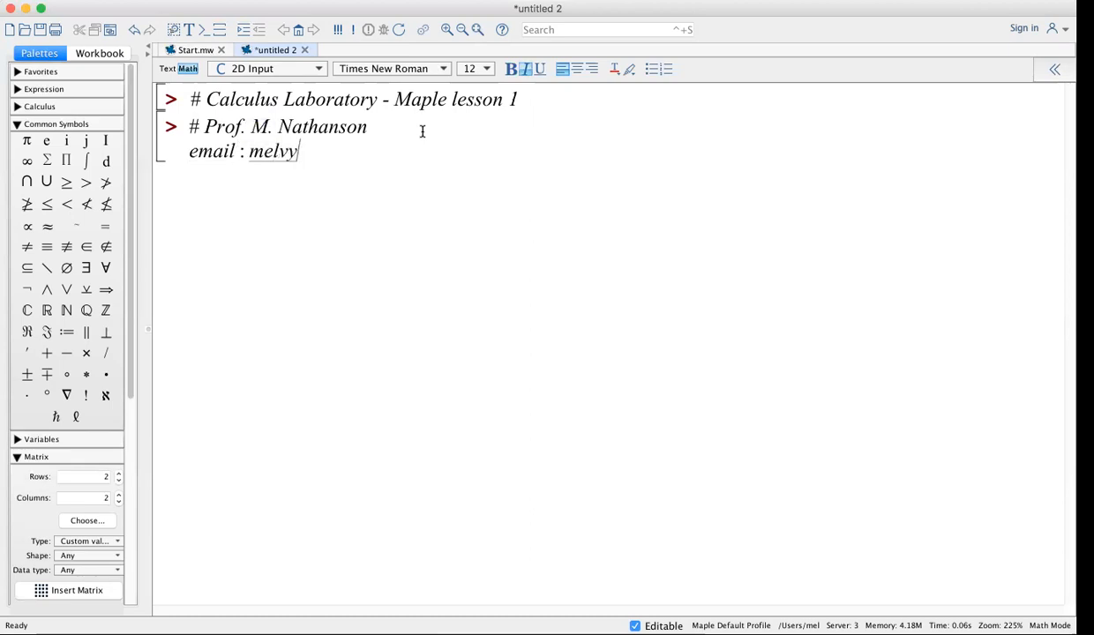
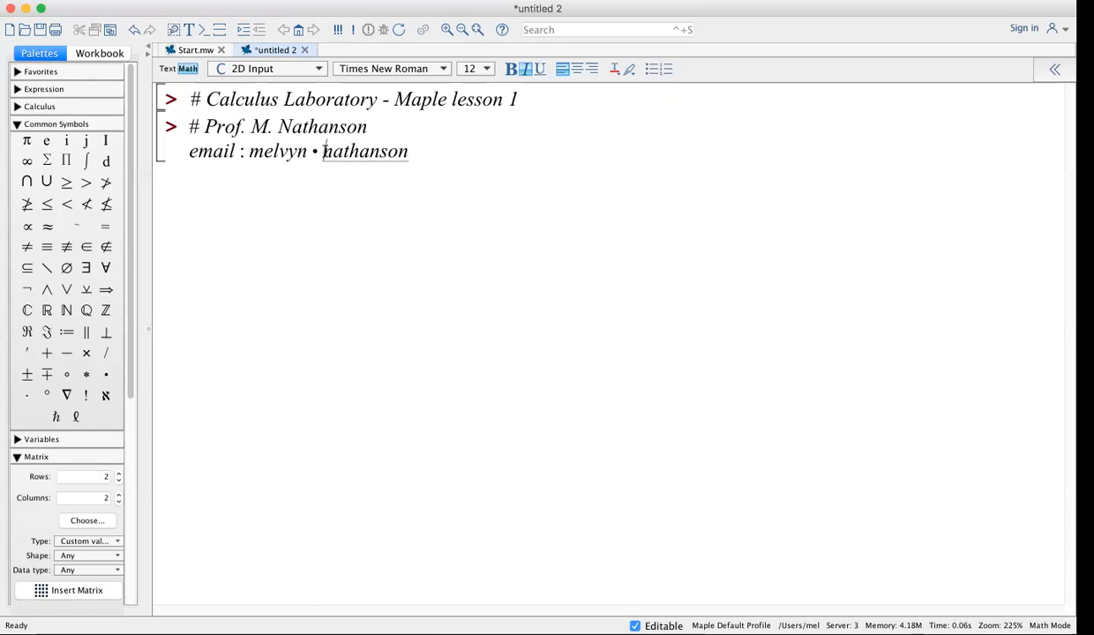
click(190, 152)
text(#)
click(420, 152)
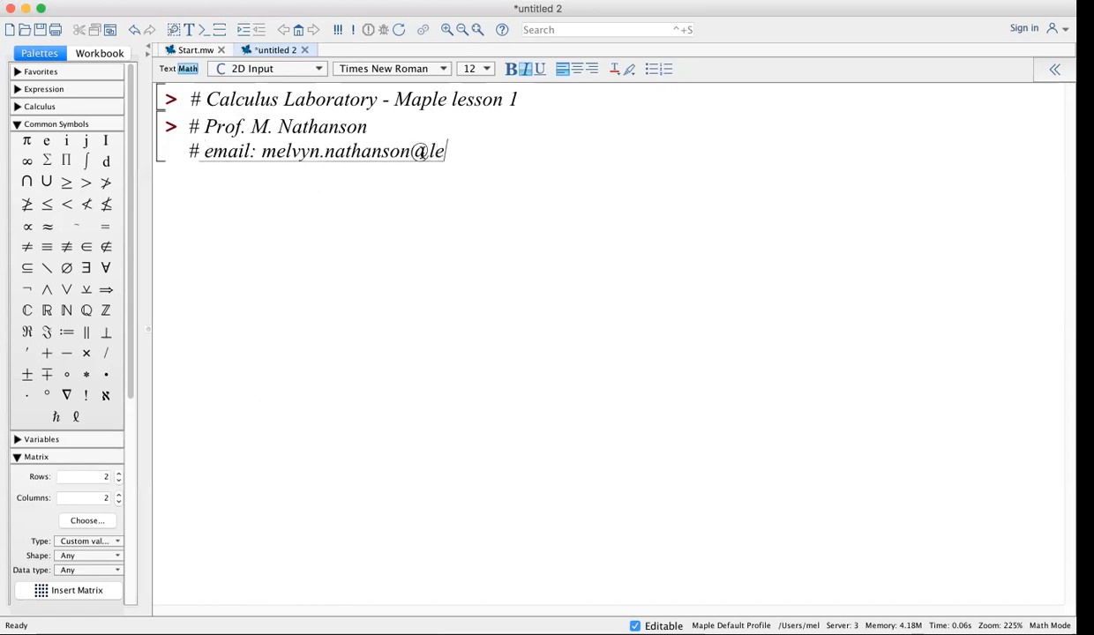
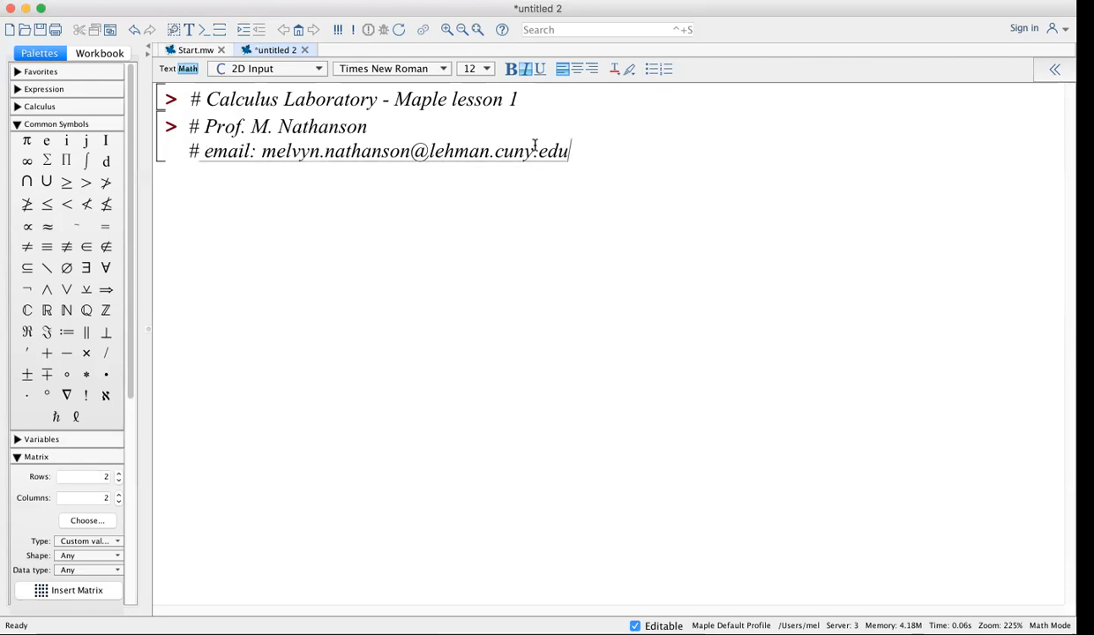
key(shift+Return)
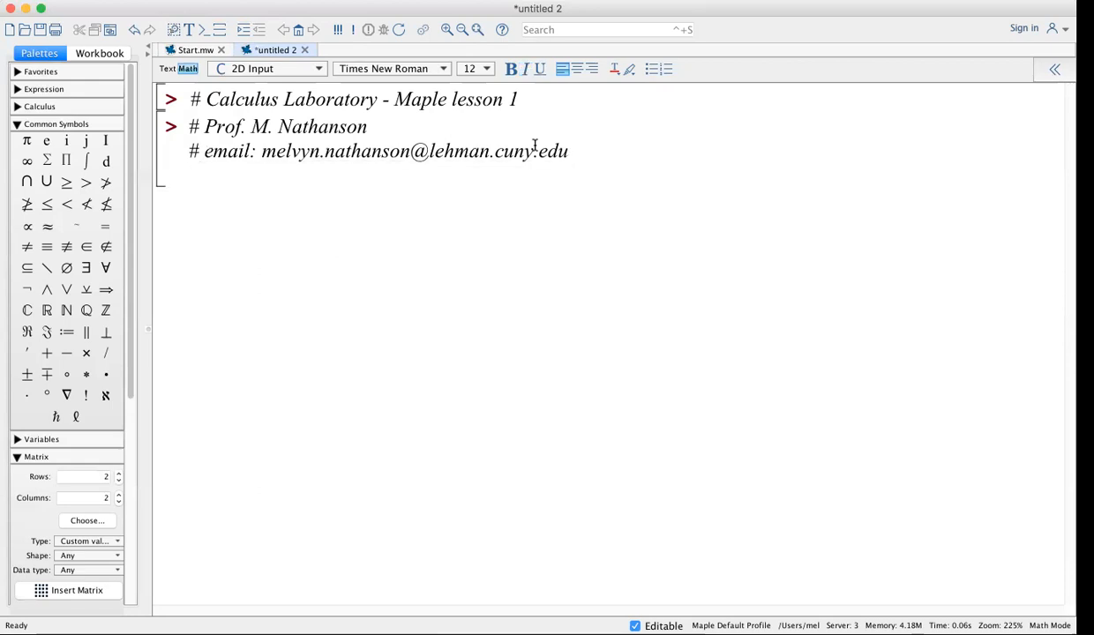
Add a comment saying this is an asynchronous course with videos on the instructor's YouTube channel
text(#)
key(BackSpace)
key(BackSpace)
key(Return)
text(# This is an asynchronous course)
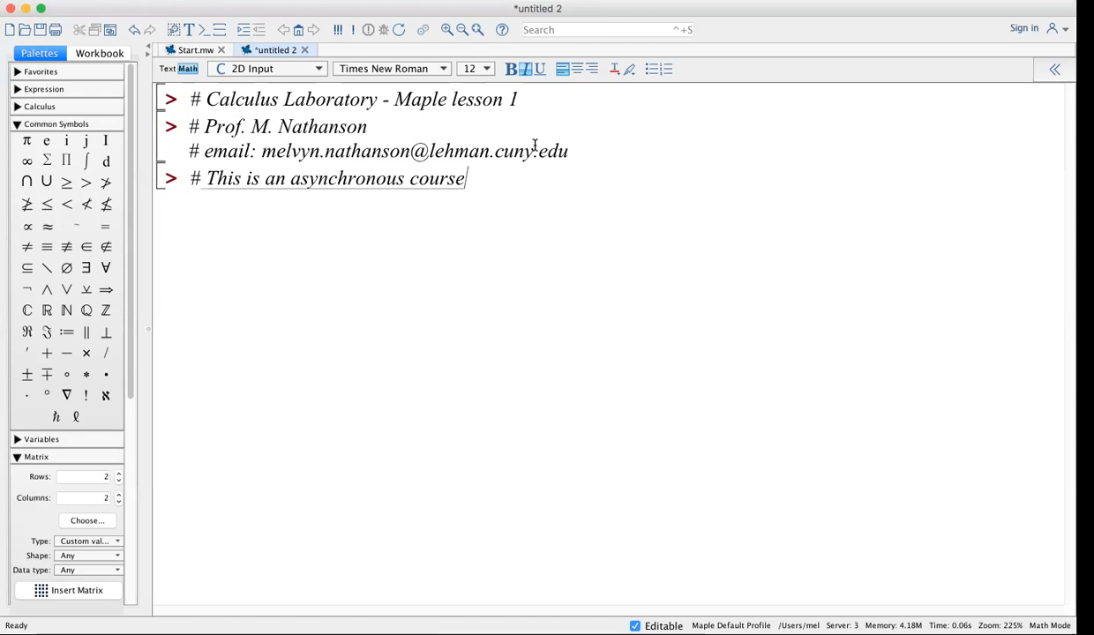
text(.  Videos uploaded to the yo)
key(BackSpace)
key(BackSpace)
text(YouTube channel: )
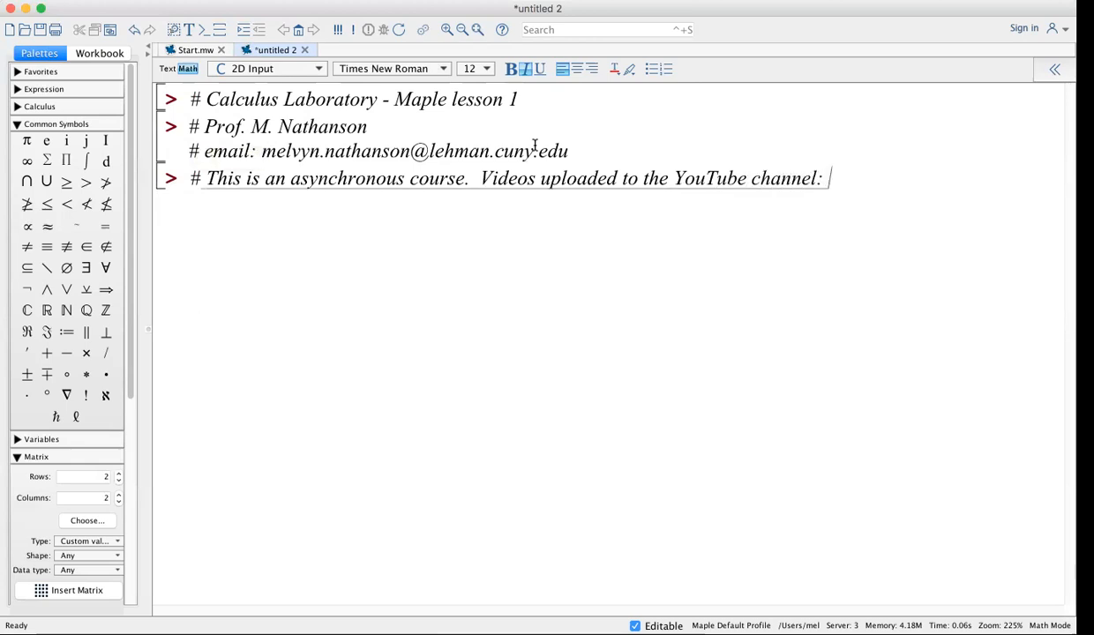
text(Nathanson math lectures)
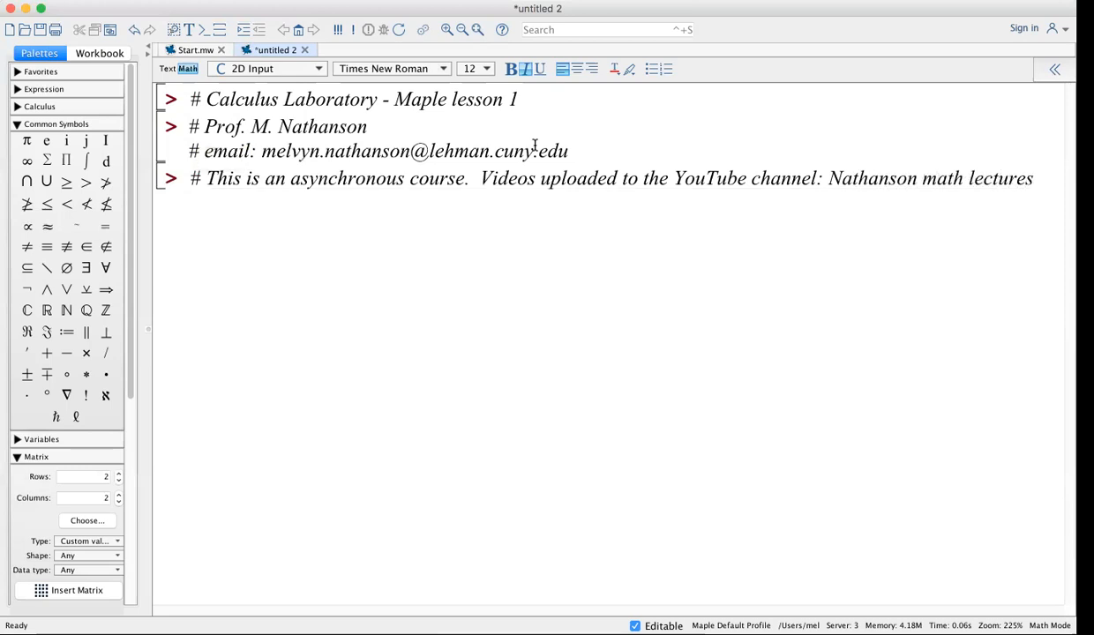
Add a second line reading '# Playlist for this course.'
key(shift+Return)
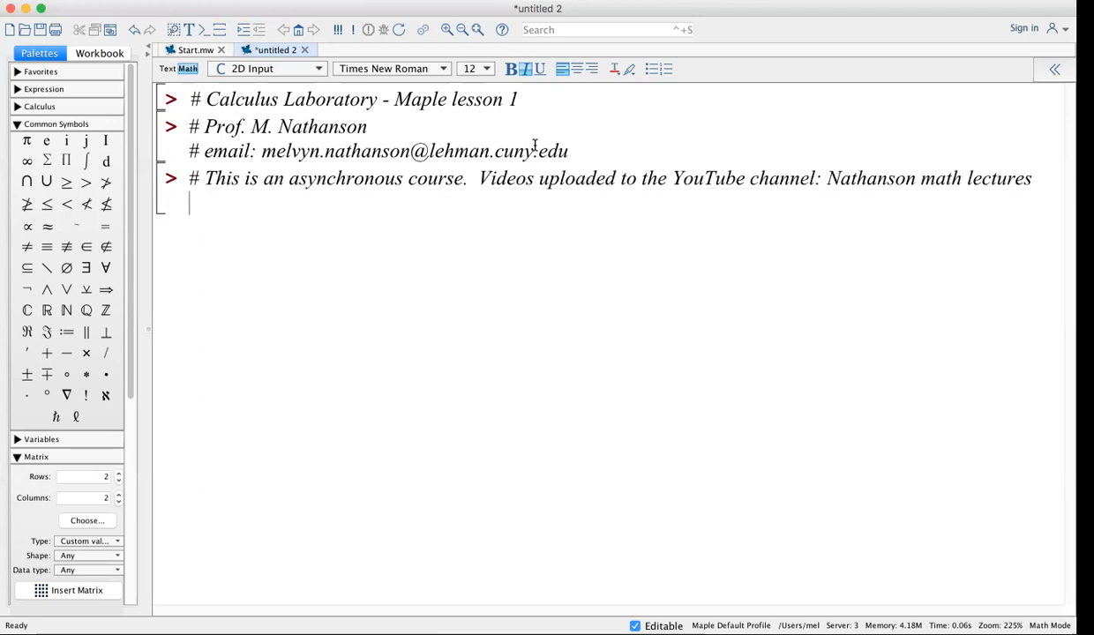
text(# Playl)
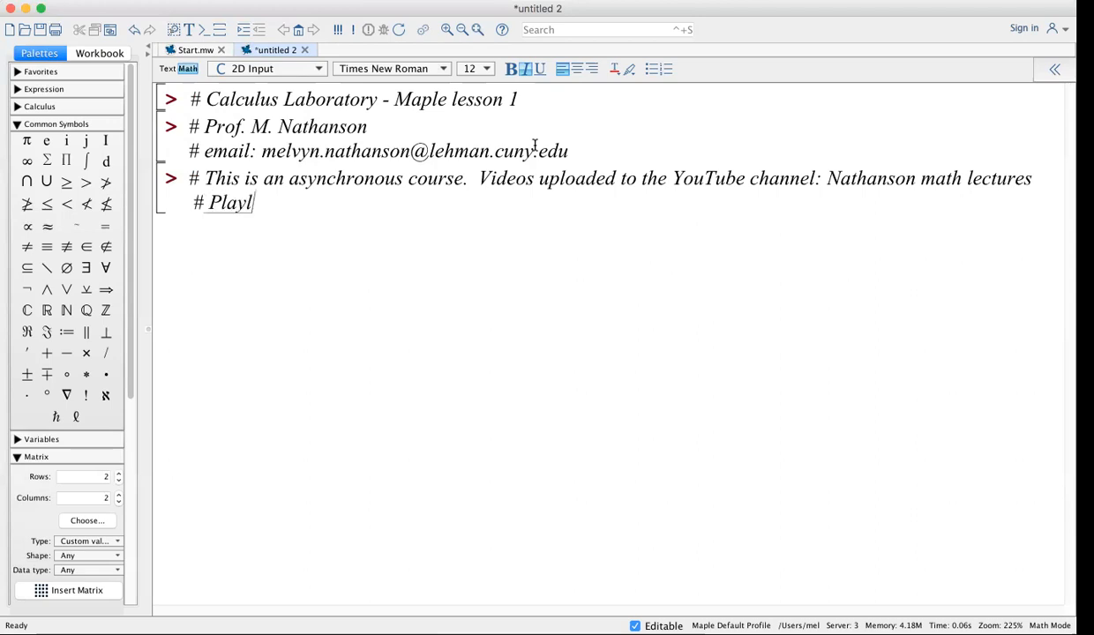
text(ist Math )
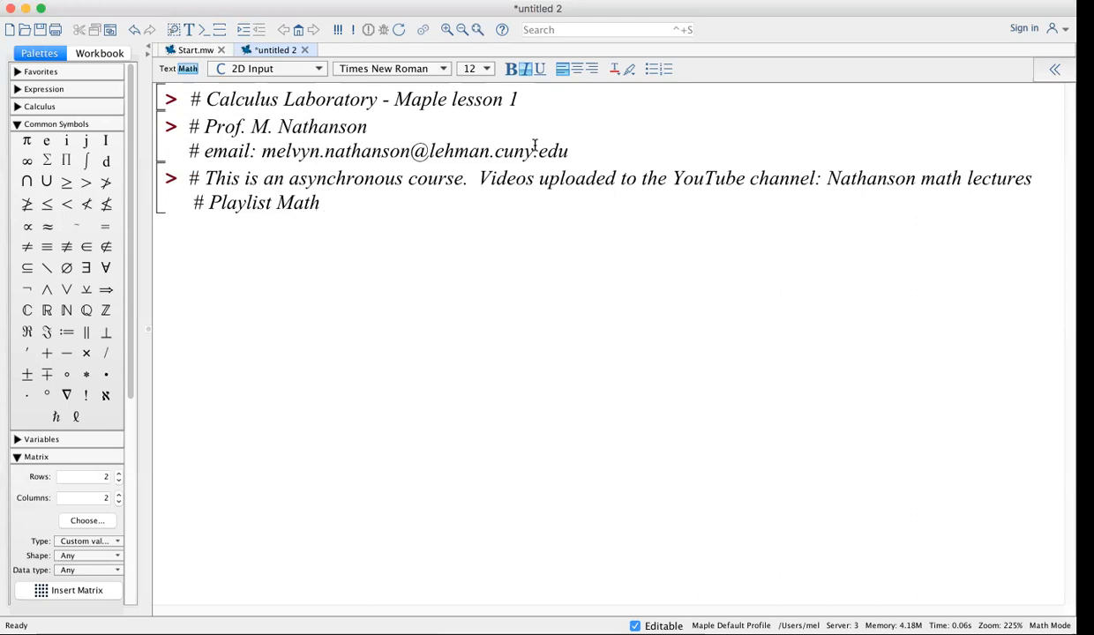
text(1)
key(BackSpace)
key(BackSpace)
key(BackSpace)
key(BackSpace)
key(BackSpace)
key(BackSpace)
key(BackSpace)
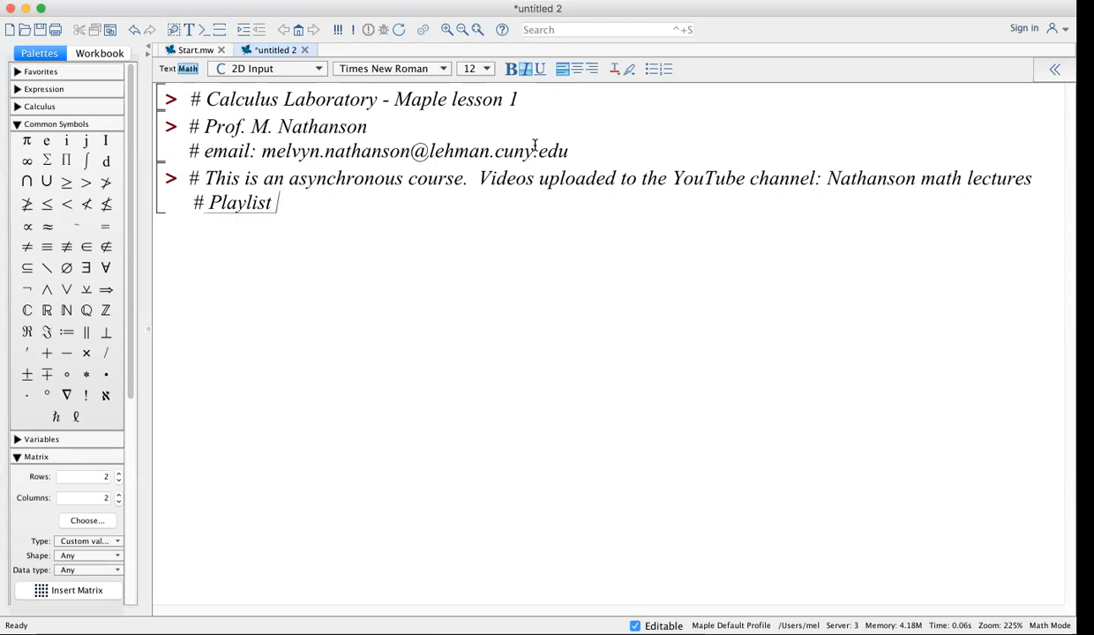
text(fo)
text(is course)
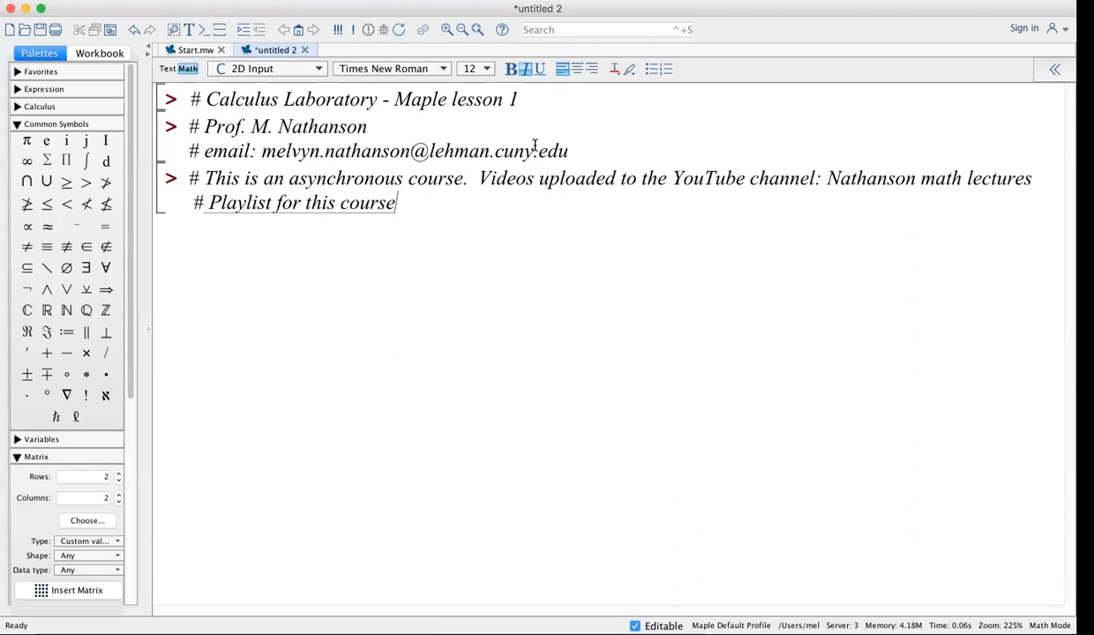
text(.)
Add comments on weekly Zoom "office hours" or by appointment, with the Zoom logon posted on Blackboard
click(603, 152)
key(shift+Return)
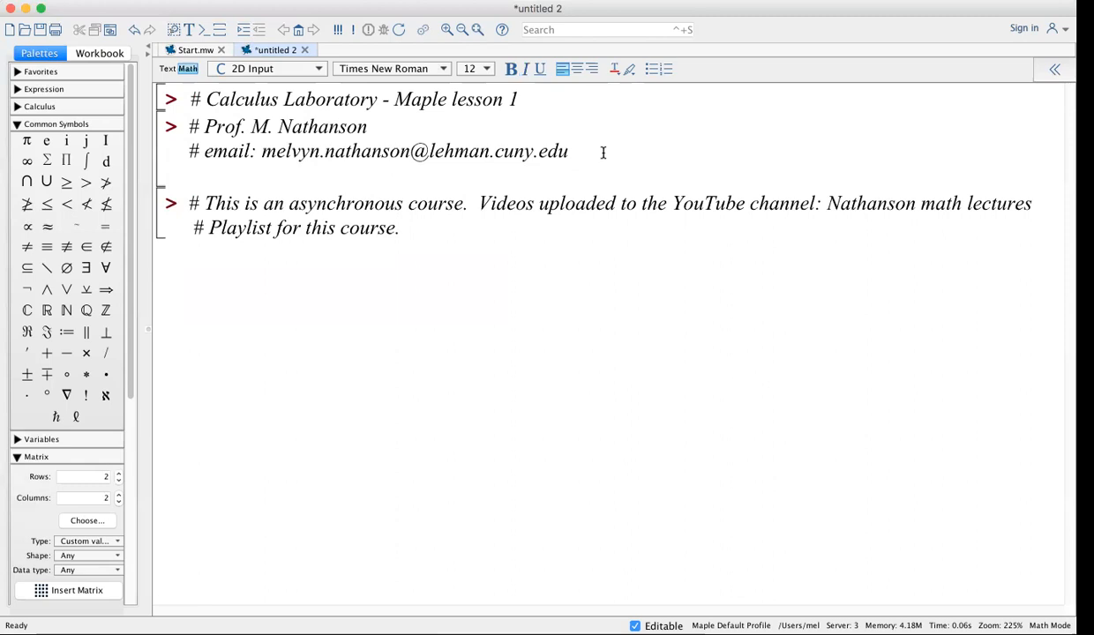
text(# )
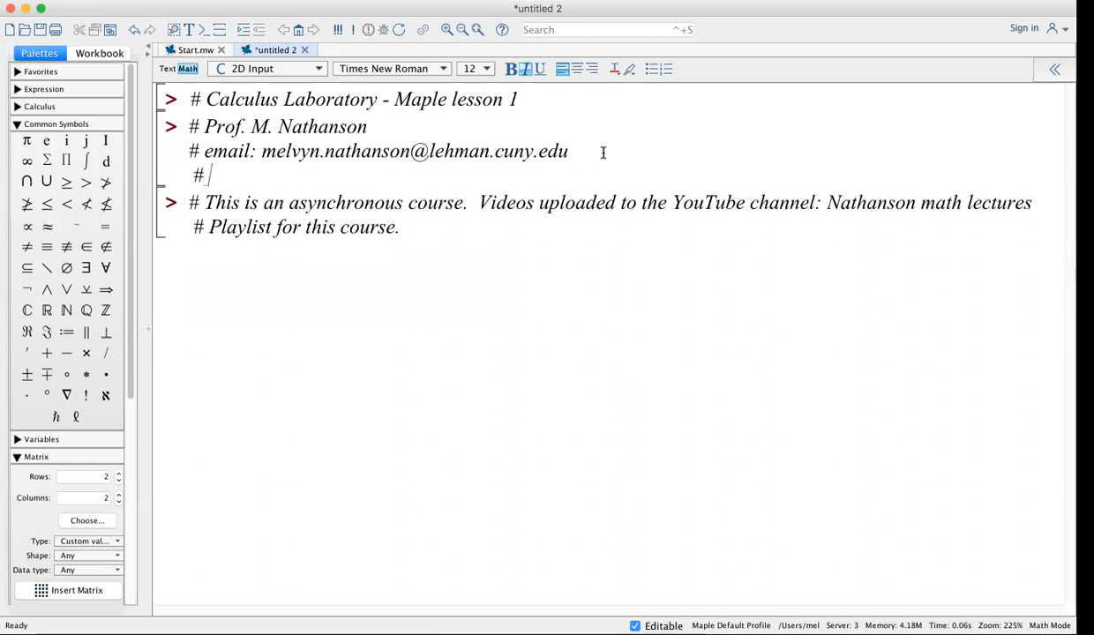
text(There wi)
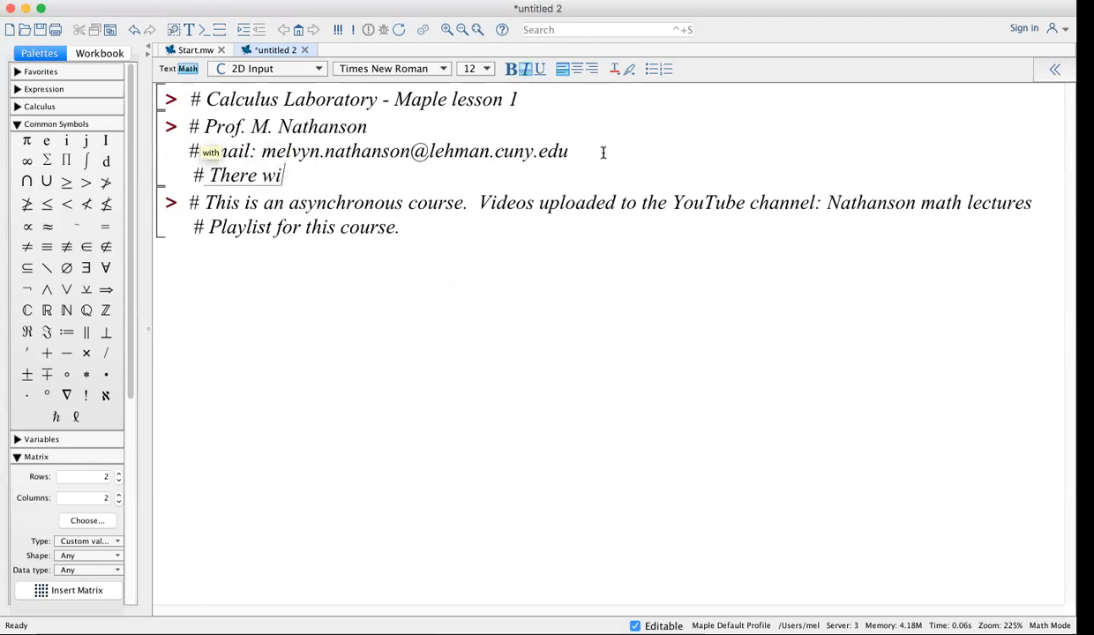
text(ll be w)
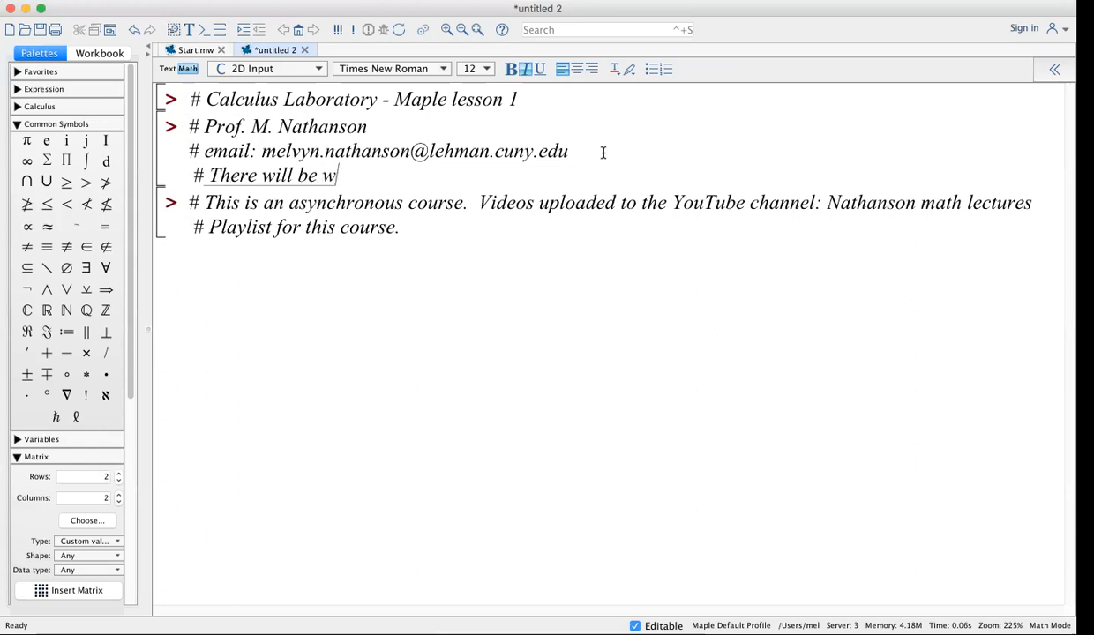
text(eekly sc)
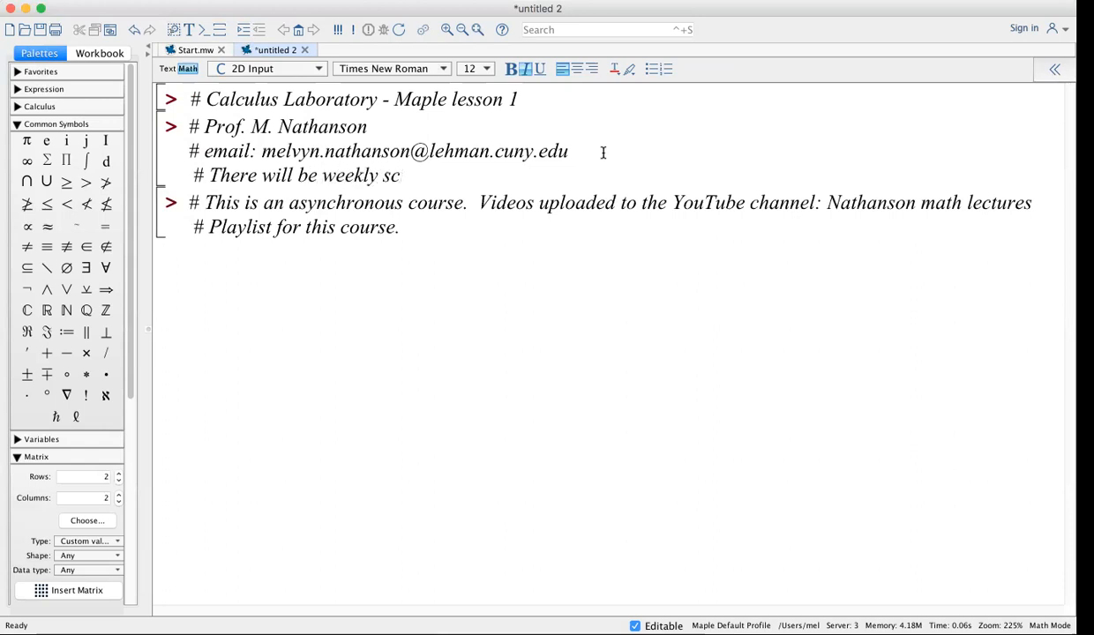
text(hedule)
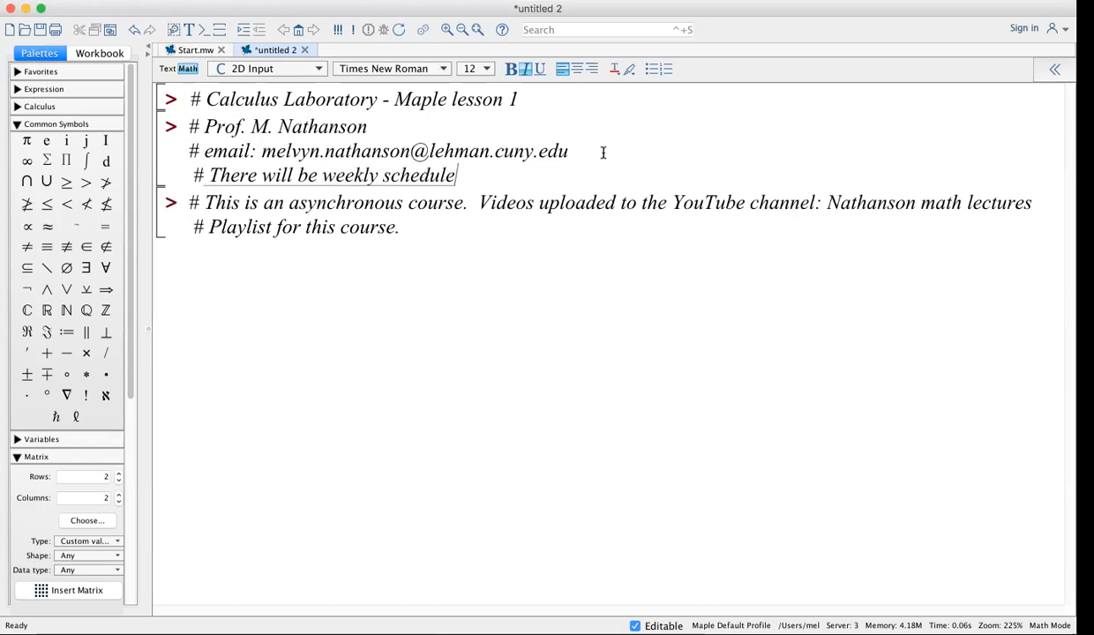
text(d "office)
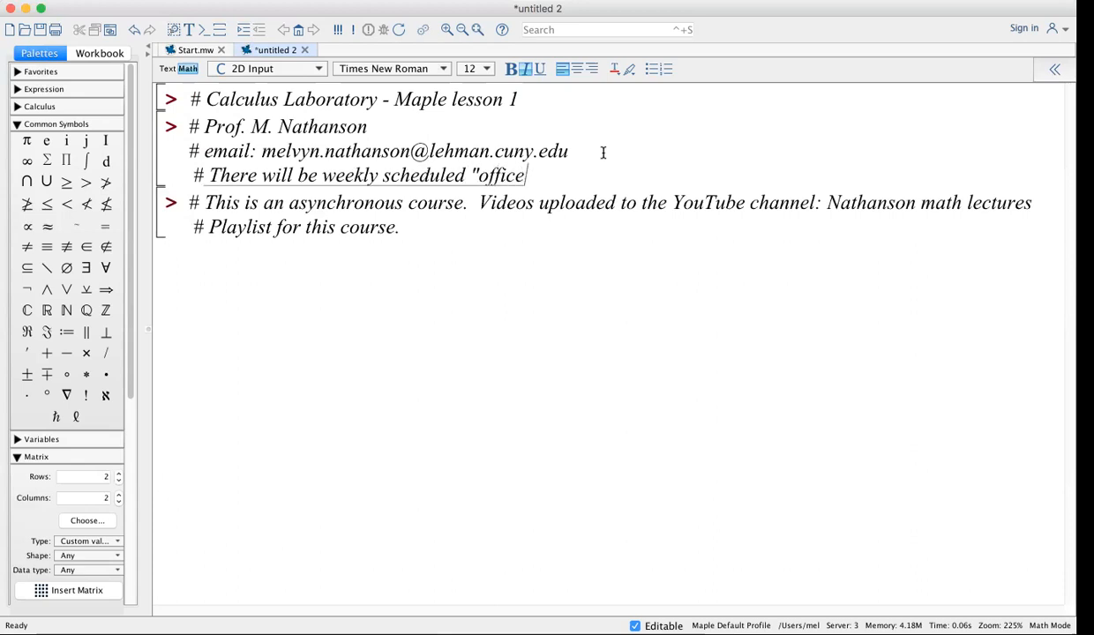
text( hours")
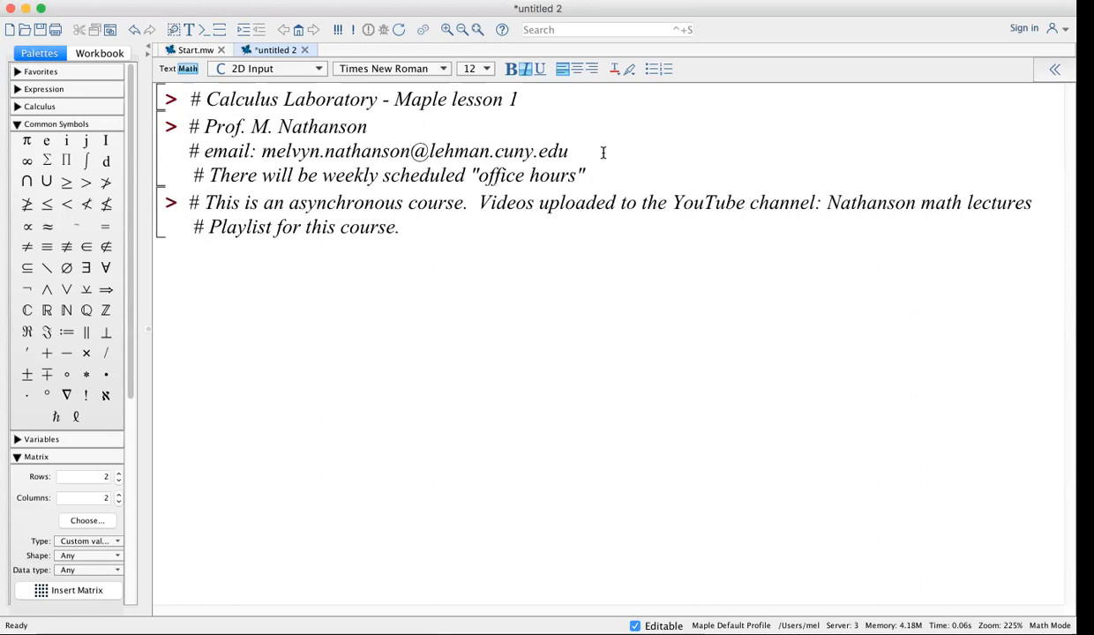
text(on Zoom)
text(and also)
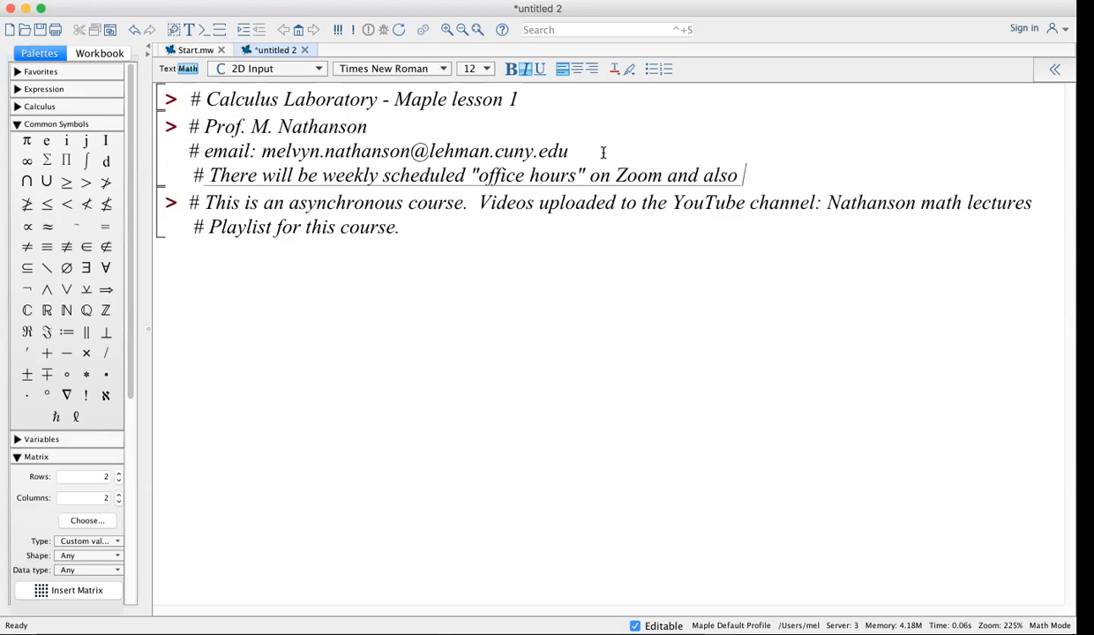
text(by appointment.)
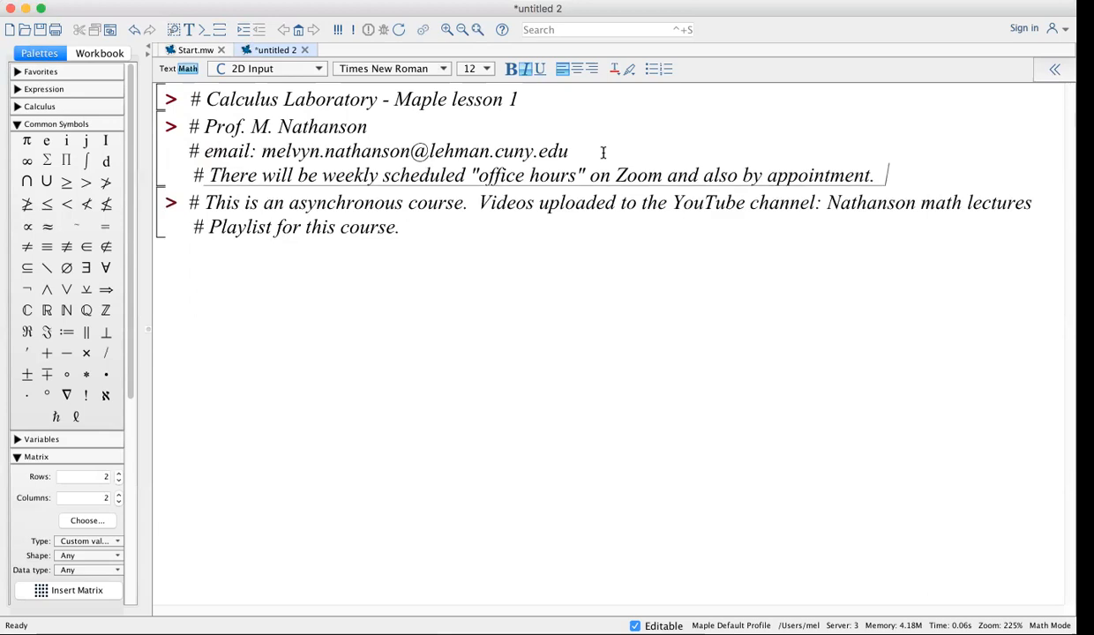
key(shift+Return)
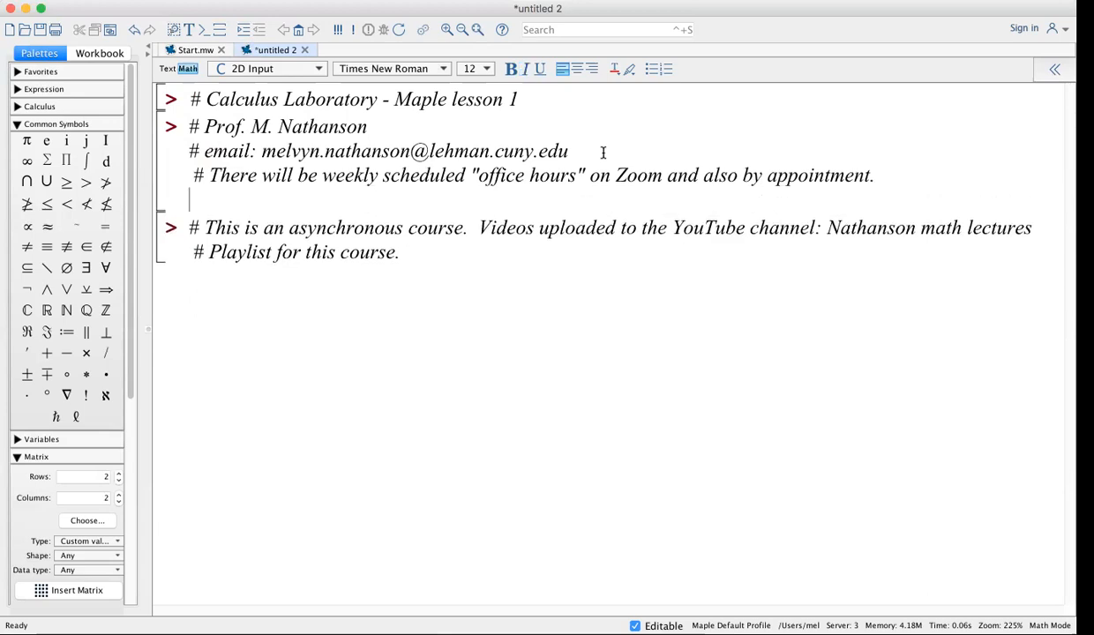
text(# )
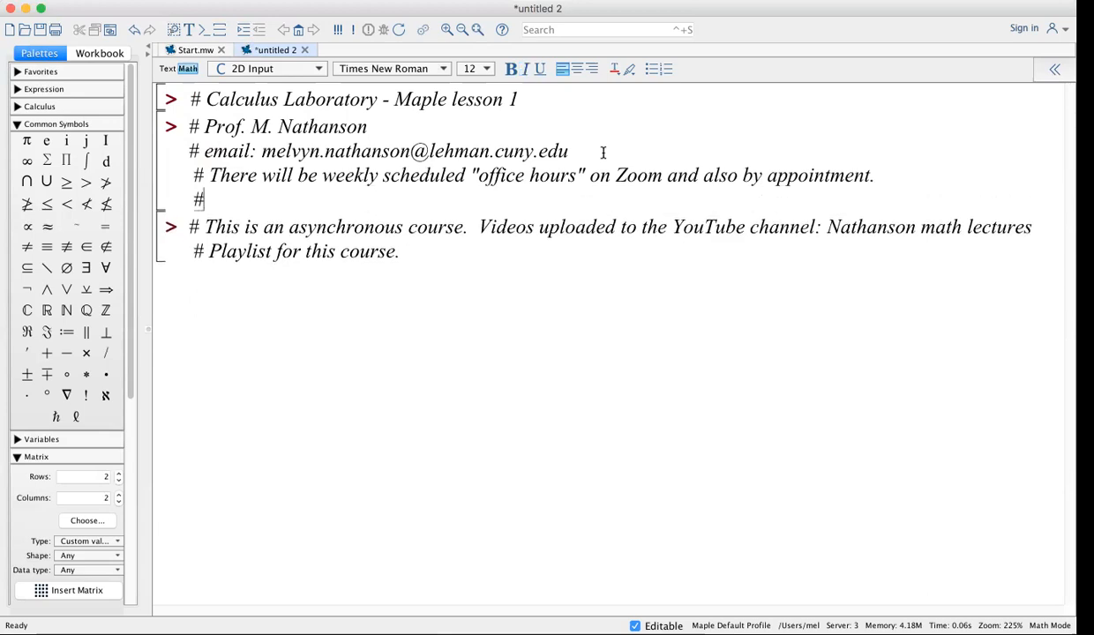
text(Zoom logon w)
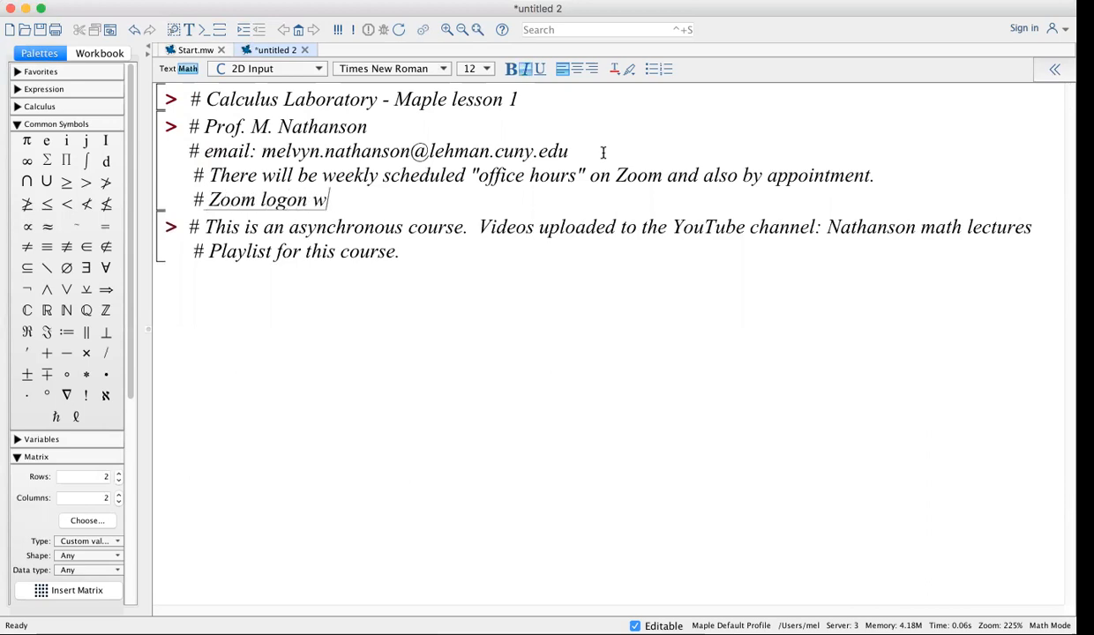
text(ill be po)
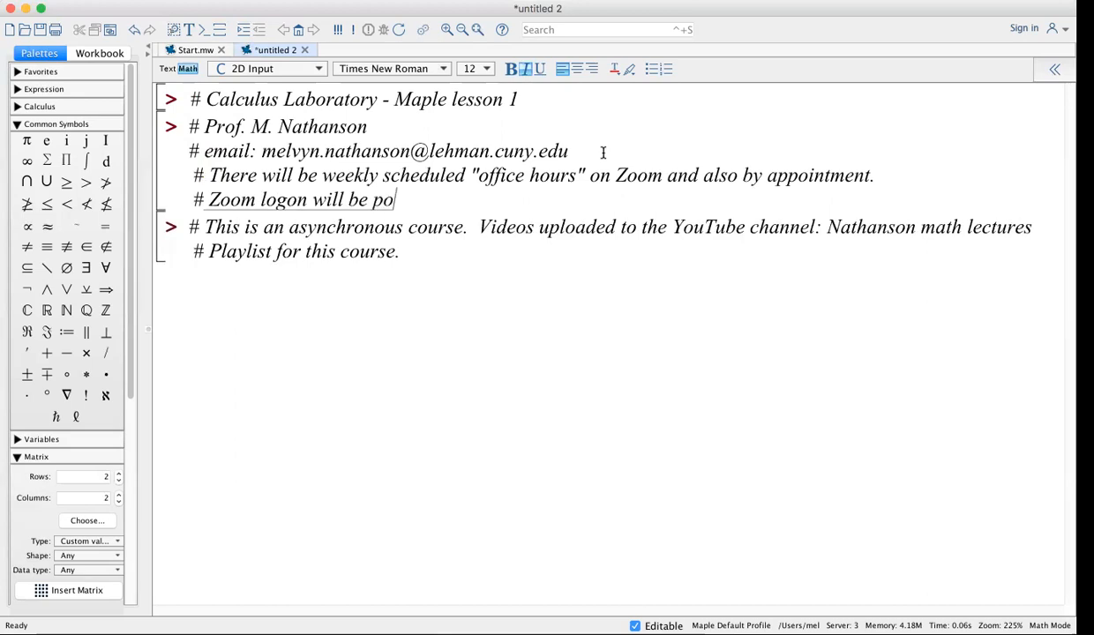
text(sted on the )
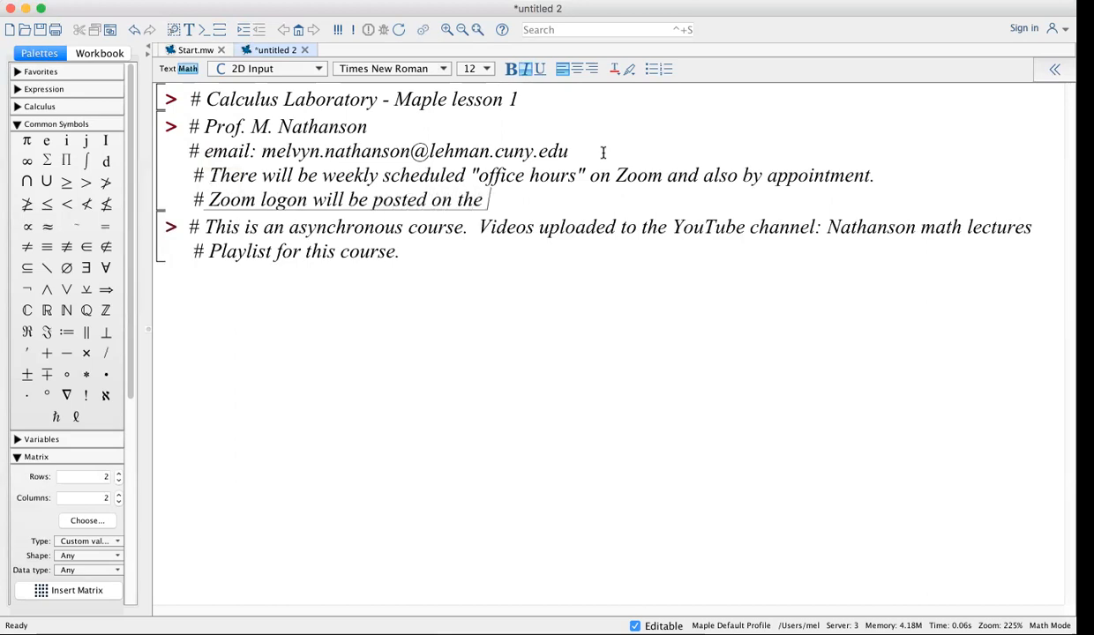
text(Blackb oard)
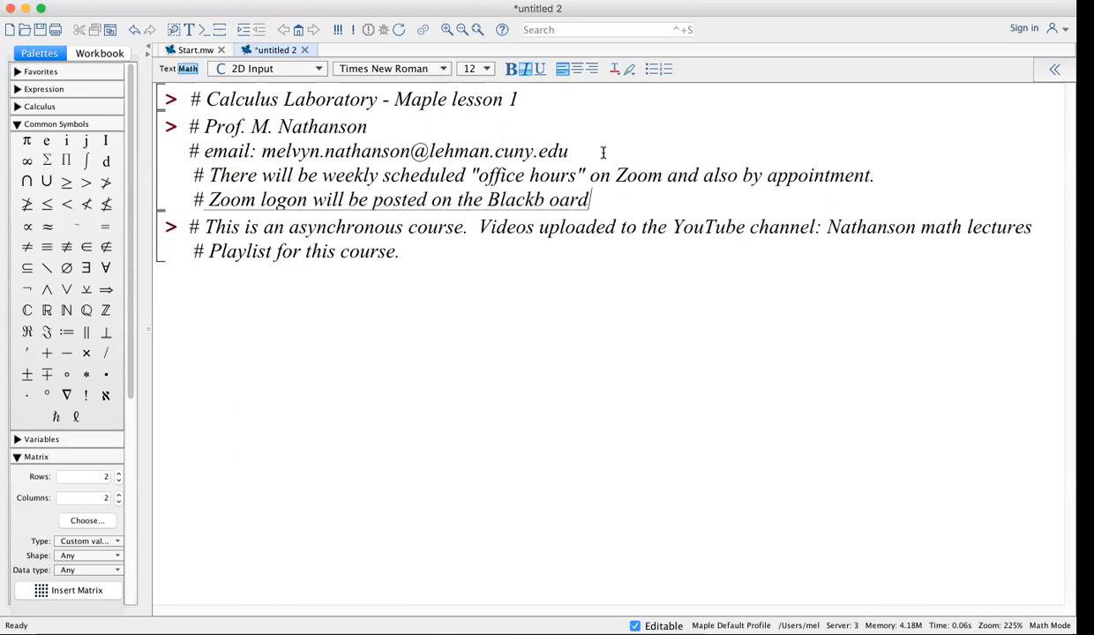
text( website fo)
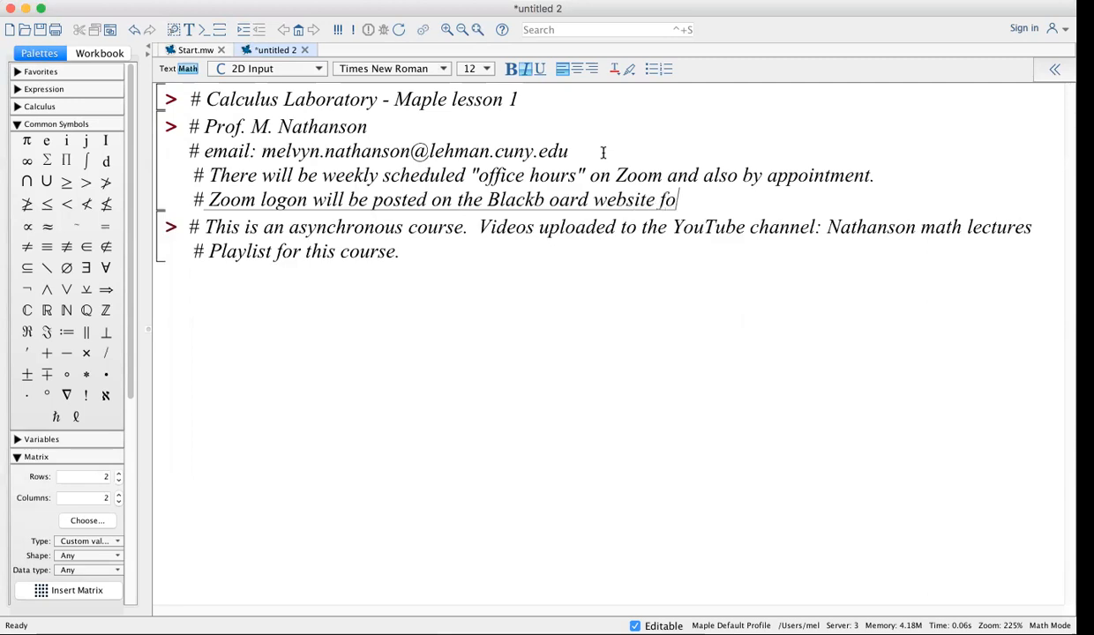
text(r this course.)
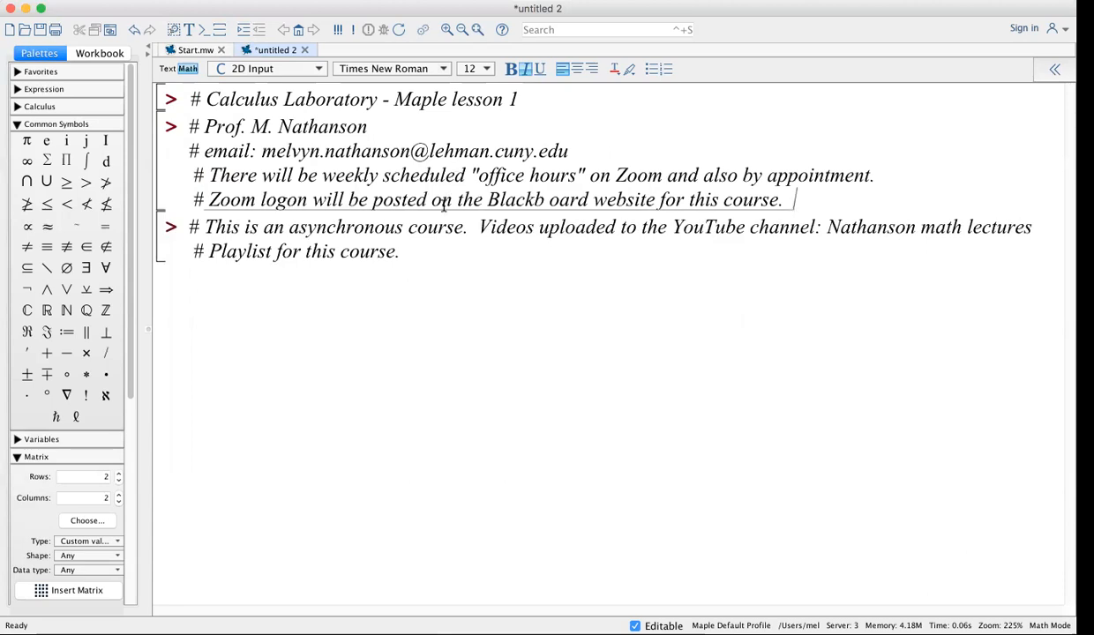
Add a new group with the comment '# Lesson 1: Basic arithmetic operations in Maple.'
click(429, 250)
key(Return)
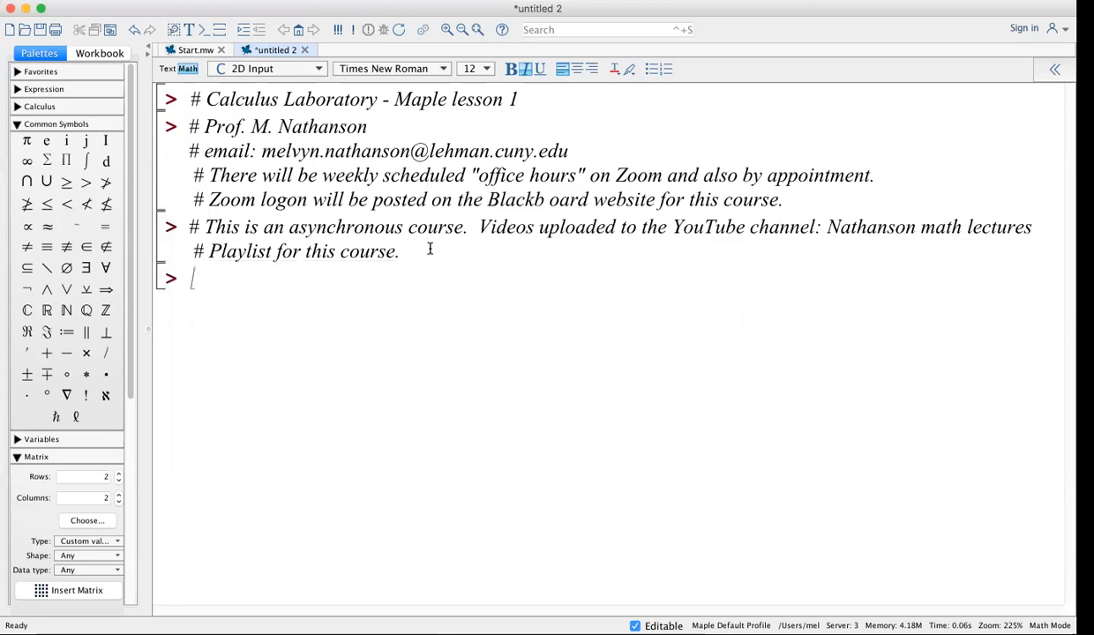
text(# Lesson)
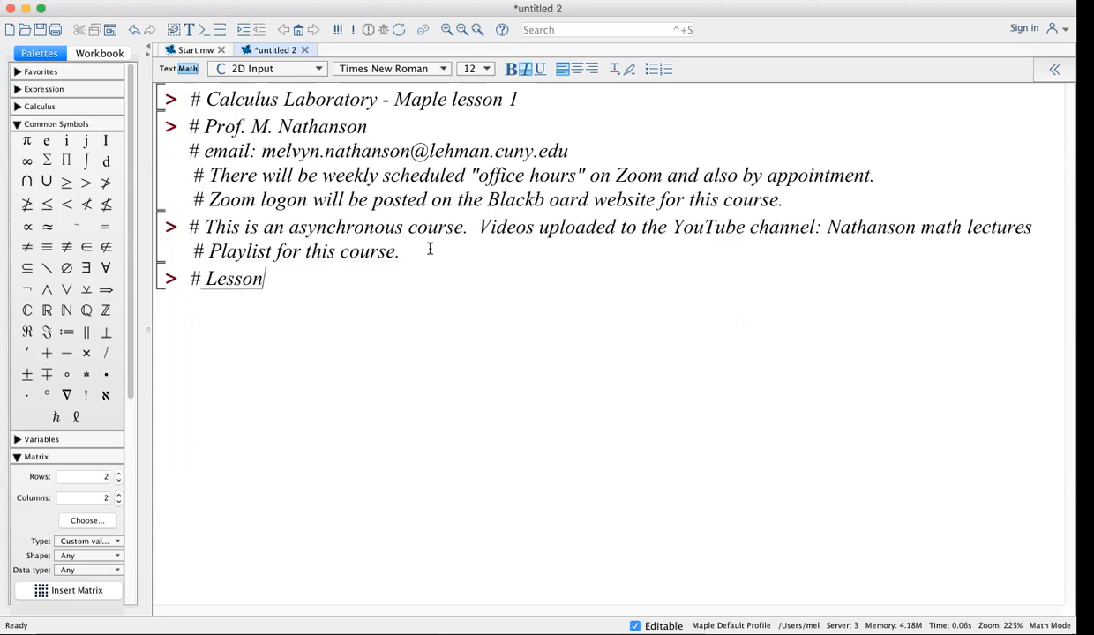
text( 1:)
text(Basic)
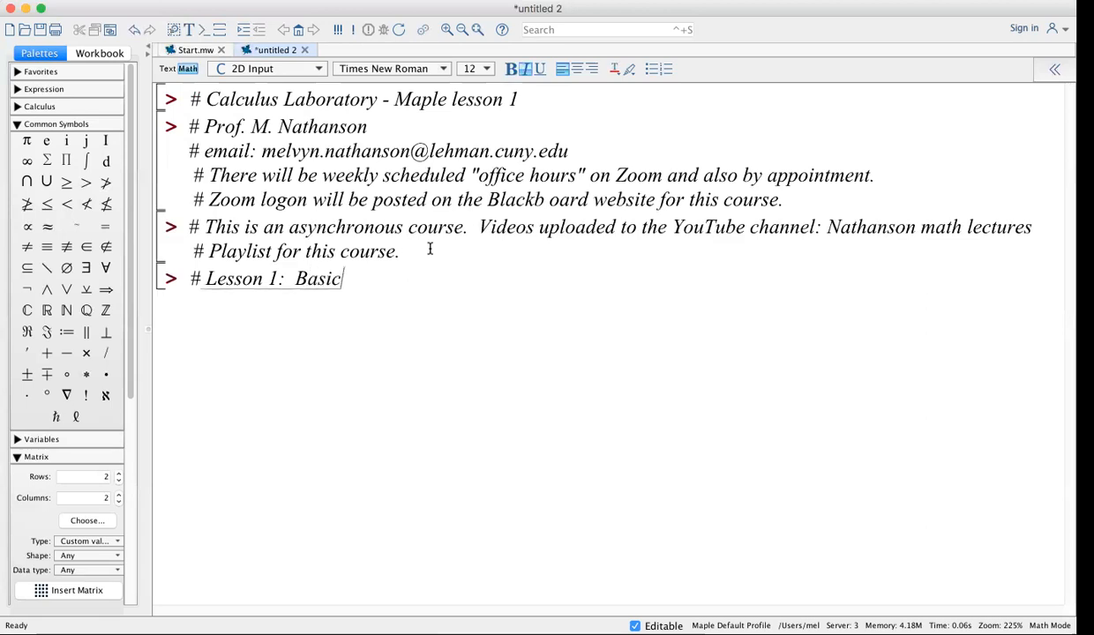
text( arithmetic oper)
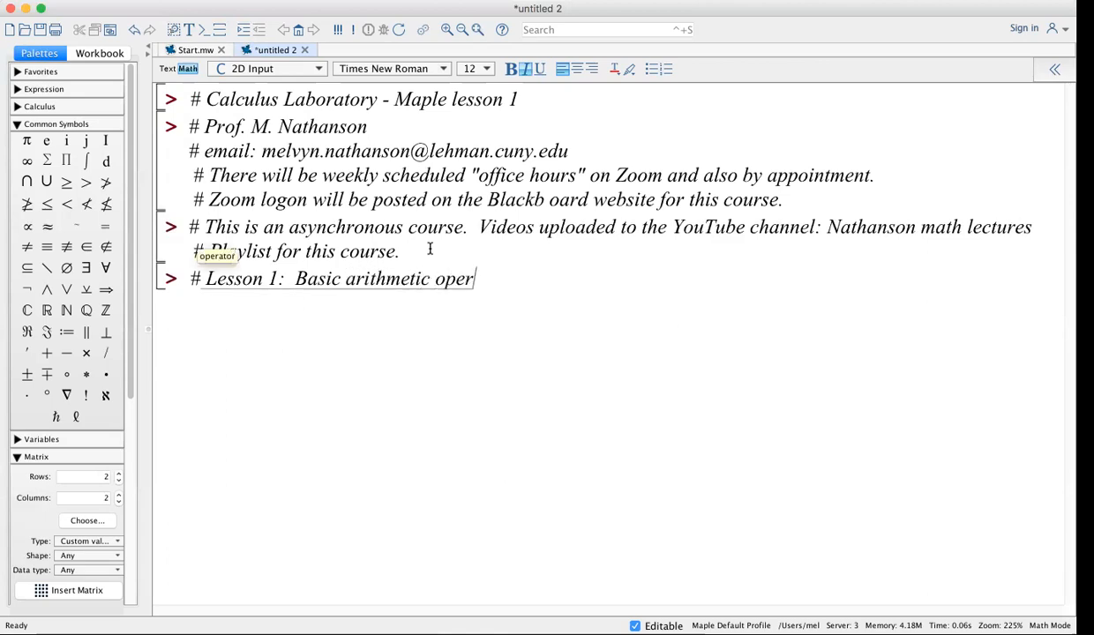
text(ations in Map)
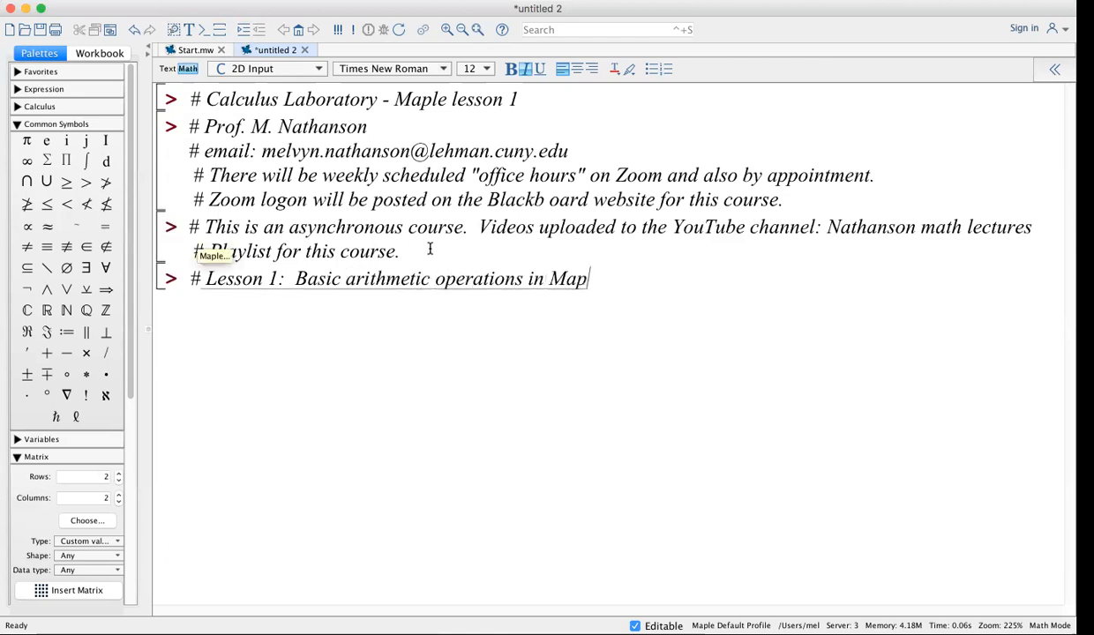
text(le.)
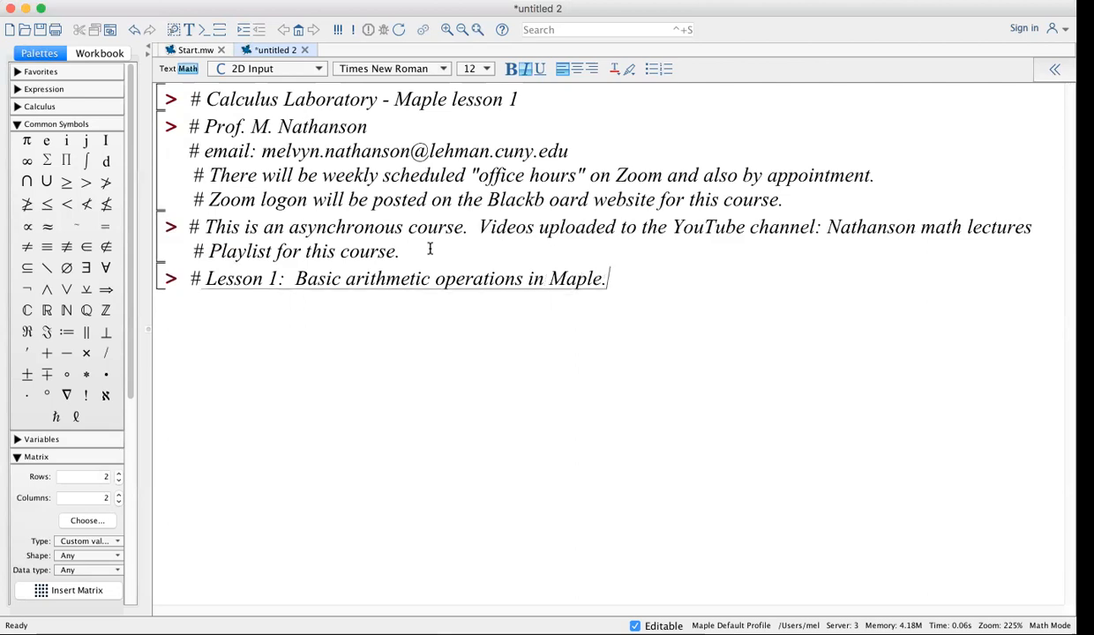
key(Return)
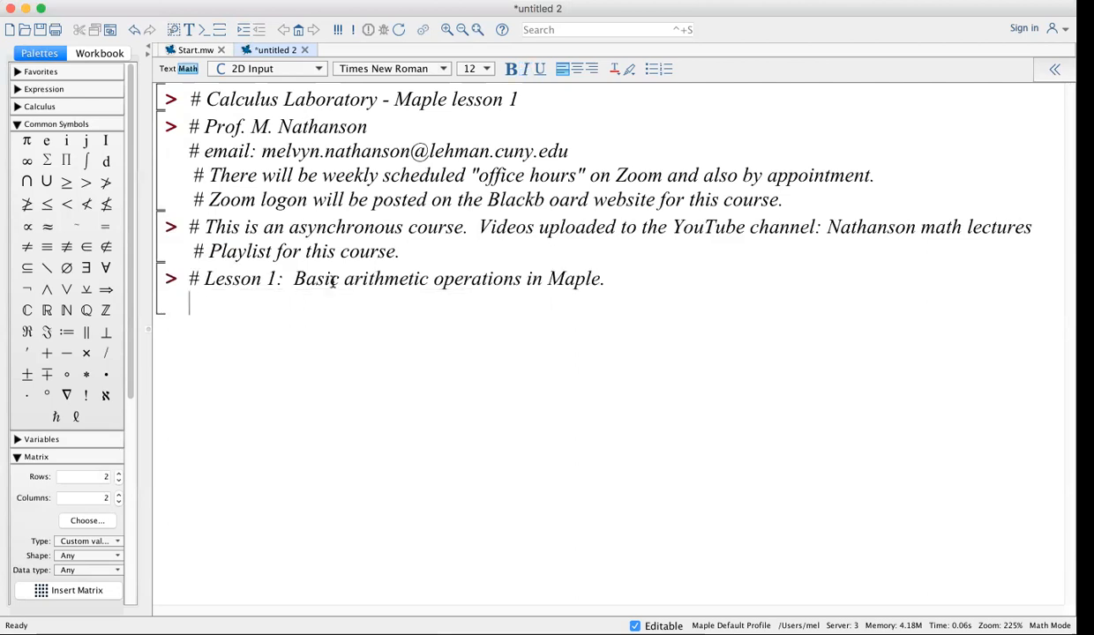
Number basic arithmetic as item 1 and add item '# 2. Ploting graphs in Maple.'
click(295, 279)
key(Return)
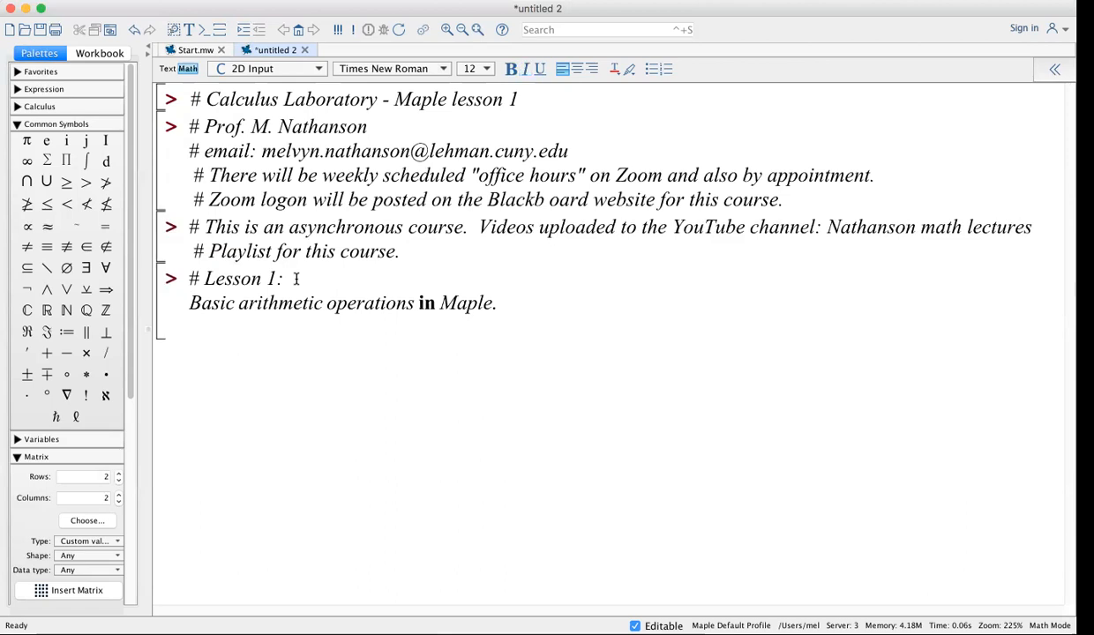
text(# )
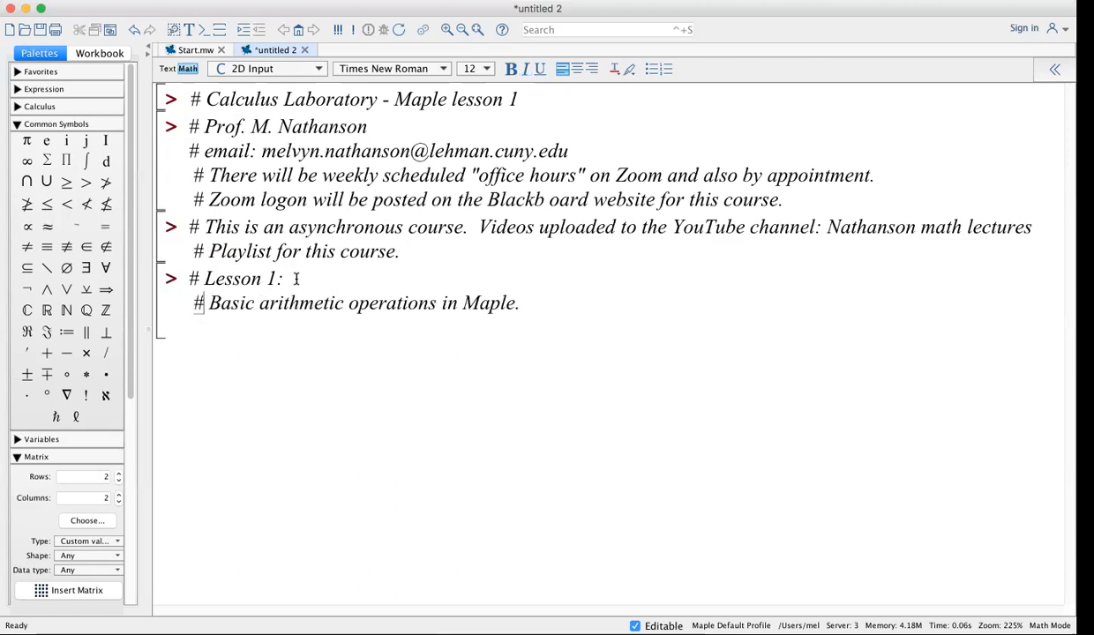
text(1.)
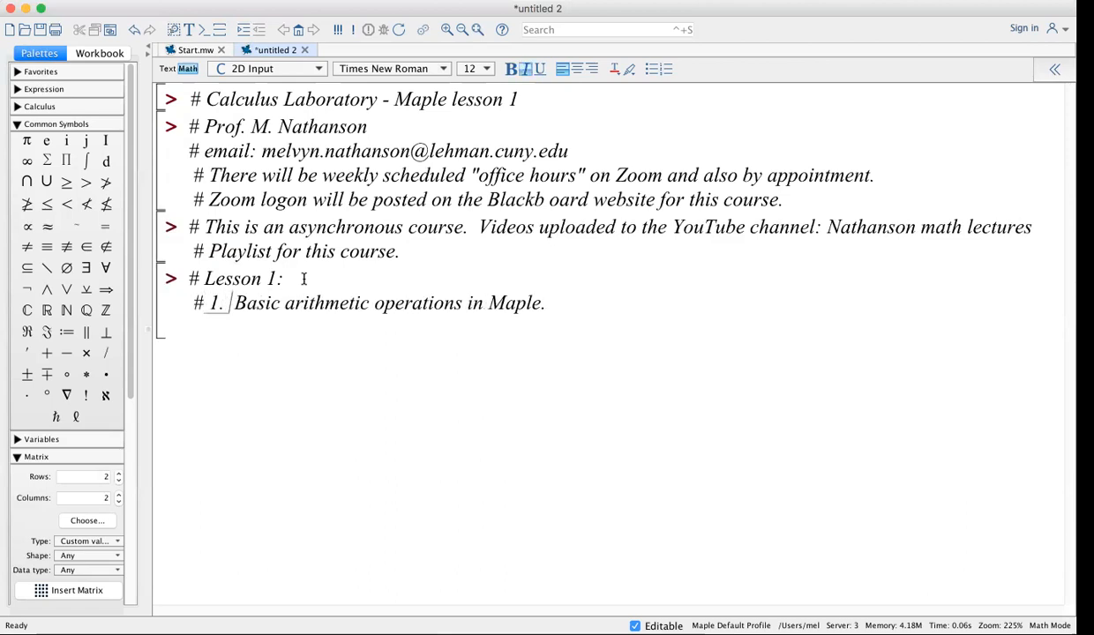
click(597, 301)
key(Return)
text(# 2)
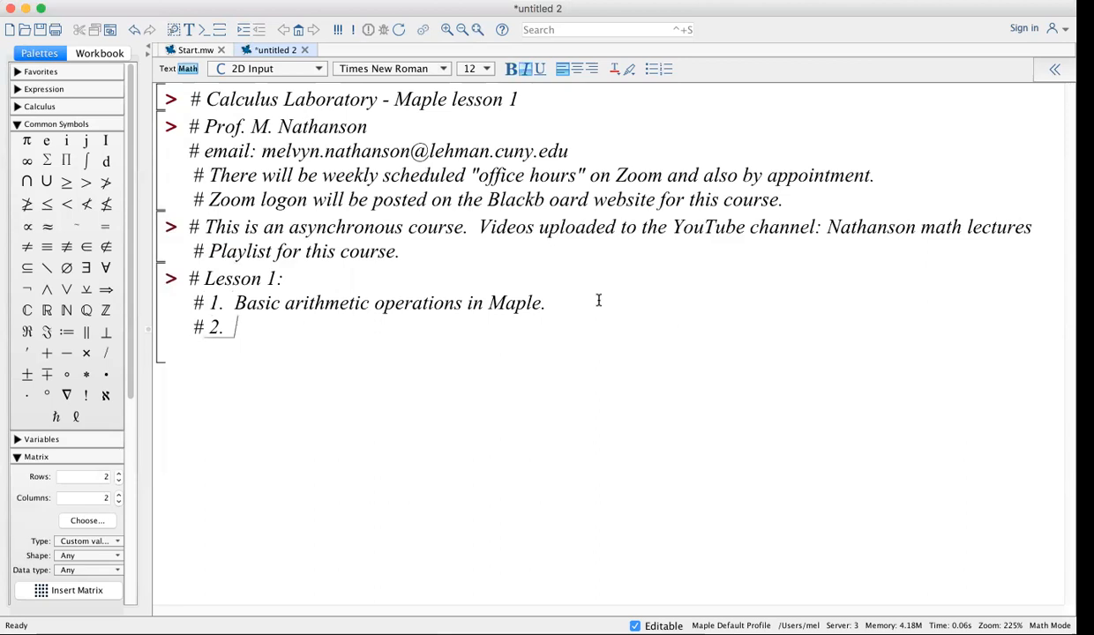
text(.  Ploting graphs)
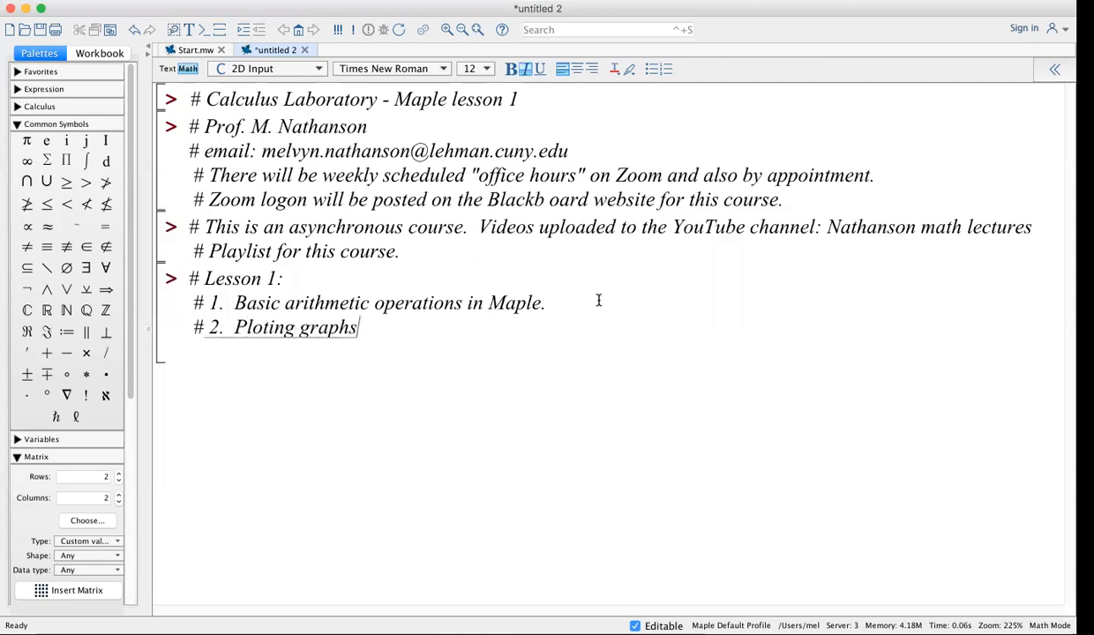
text( in Maple)
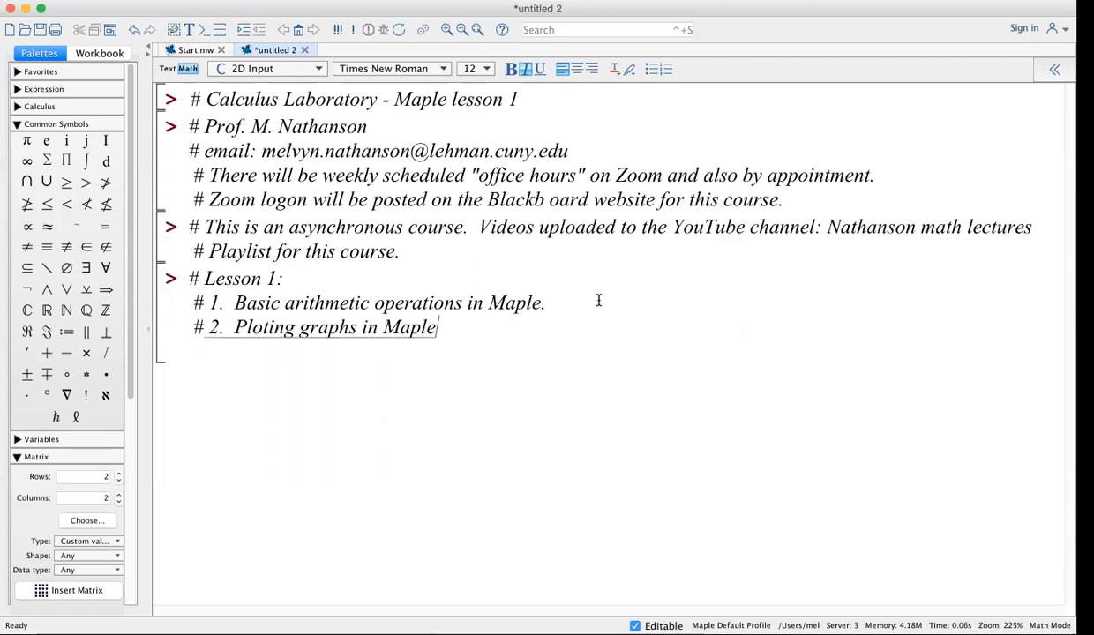
text(.)
key(Return)
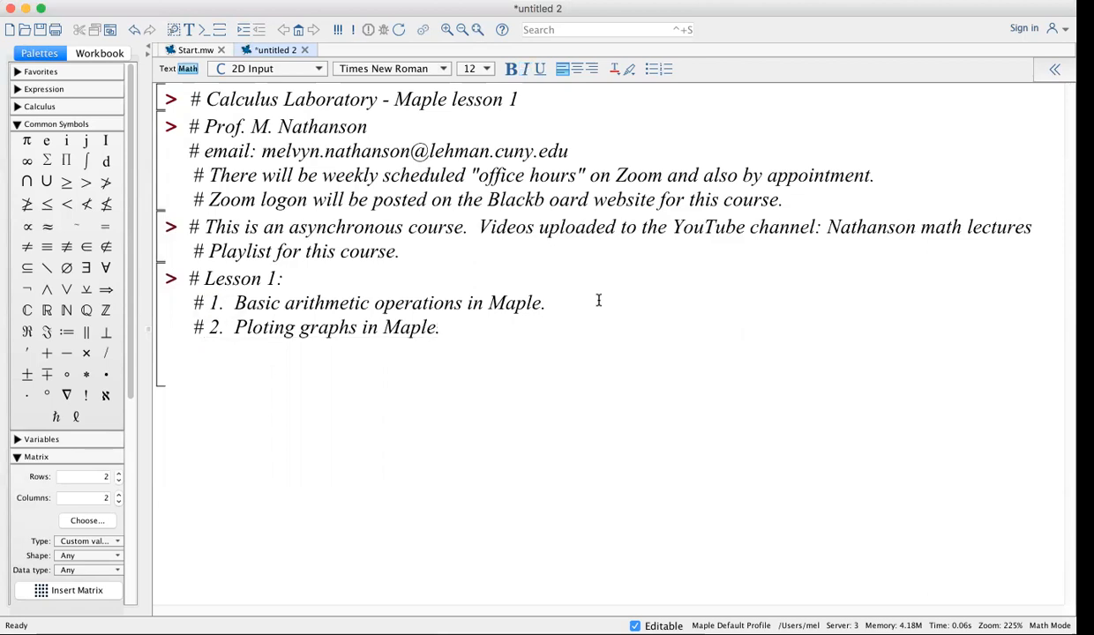
Add item '# 3. Solving equations in Maple.' with a new input group below the list
text(# So)
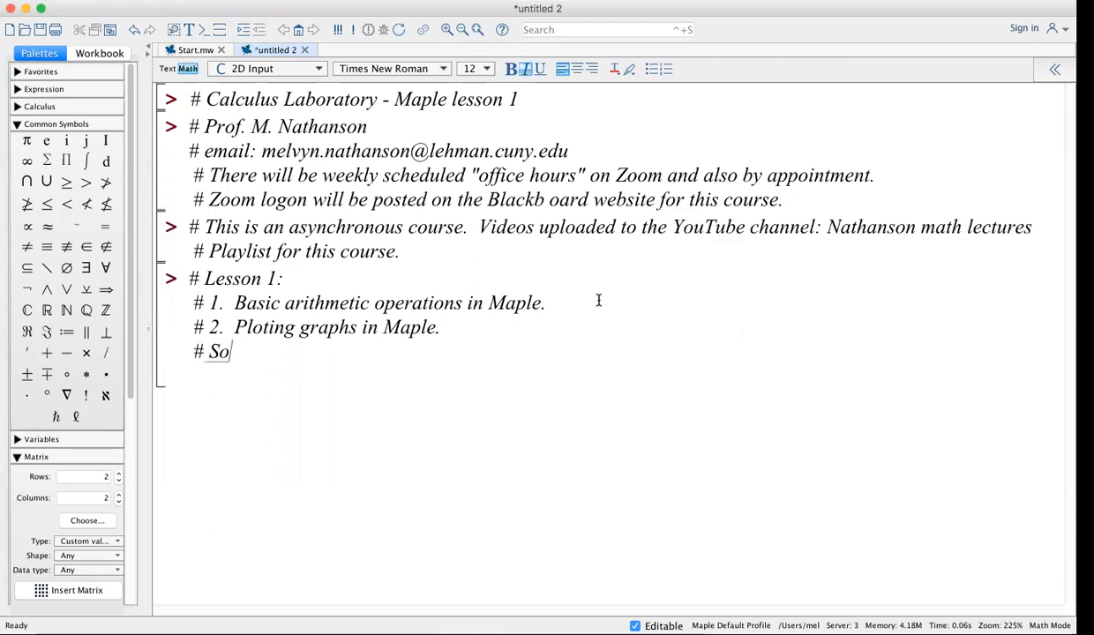
text(lving equ)
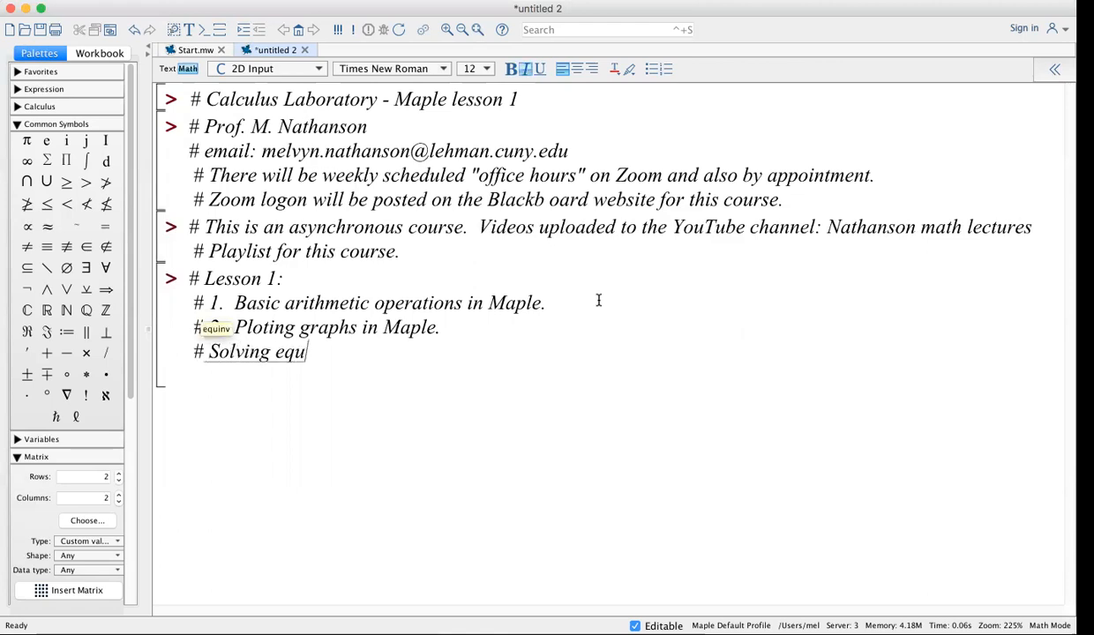
text(atins)
key(BackSpace)
key(BackSpace)
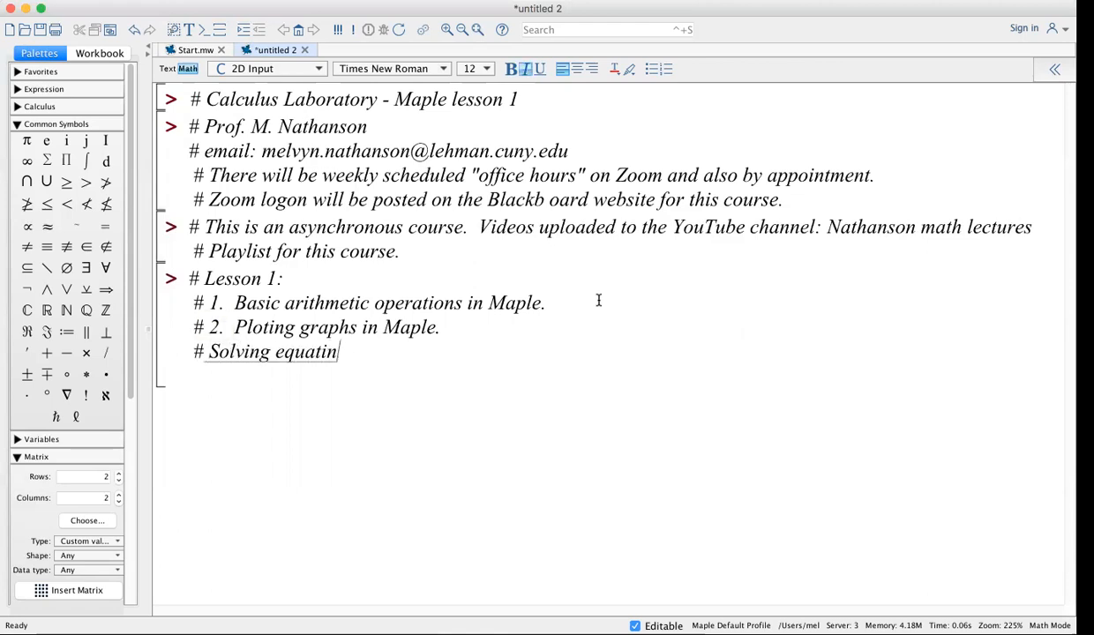
text(ons i n)
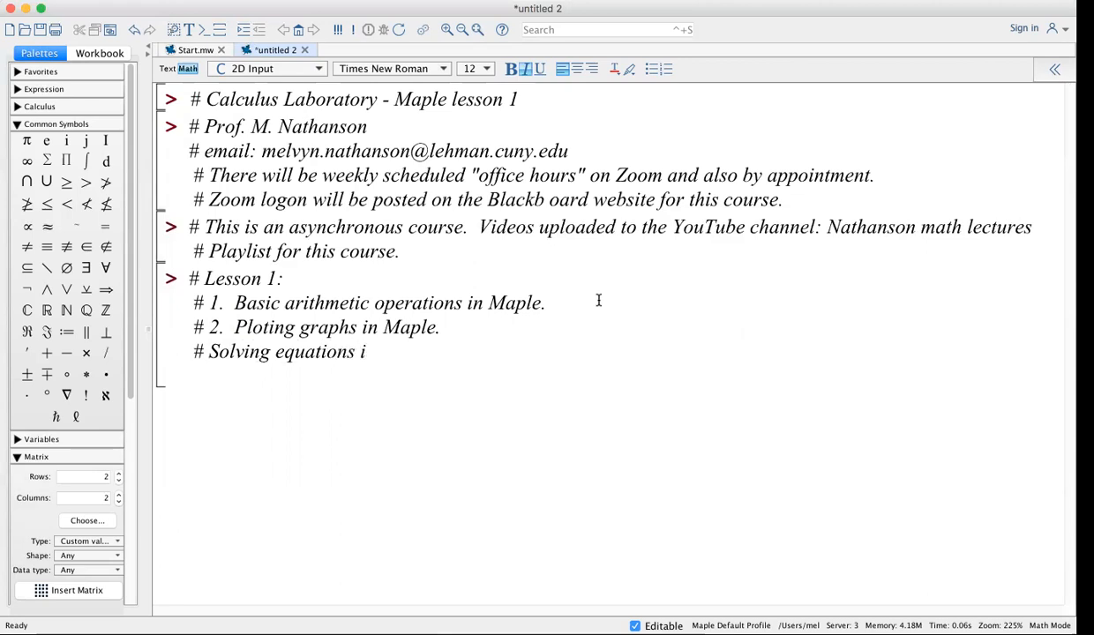
key(BackSpace)
key(BackSpace)
text(n M)
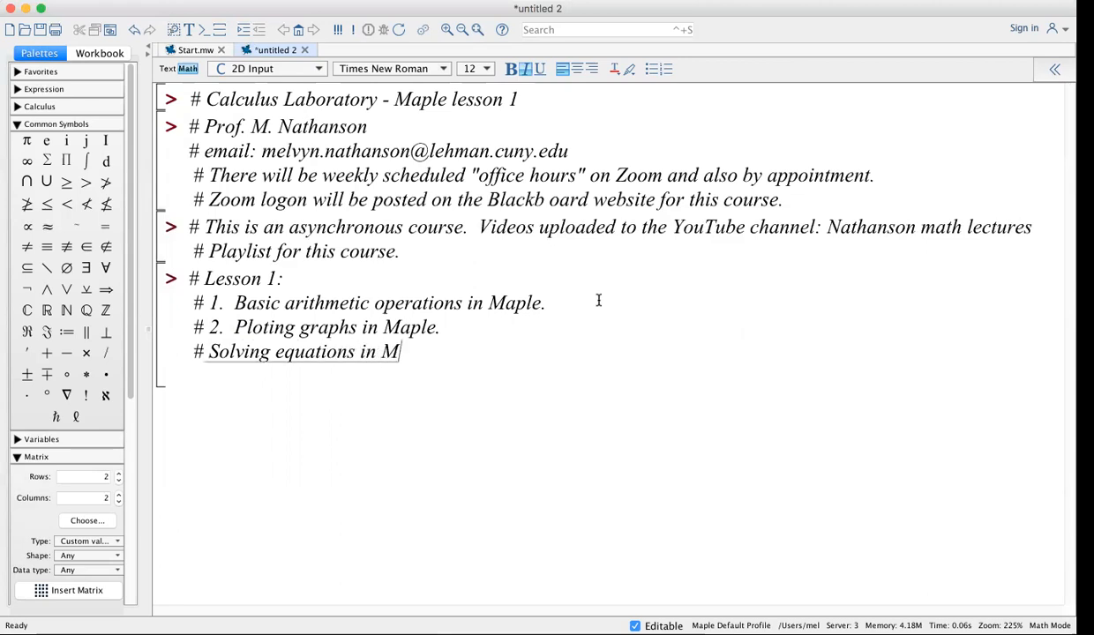
text(aple.)
click(209, 351)
text(3.)
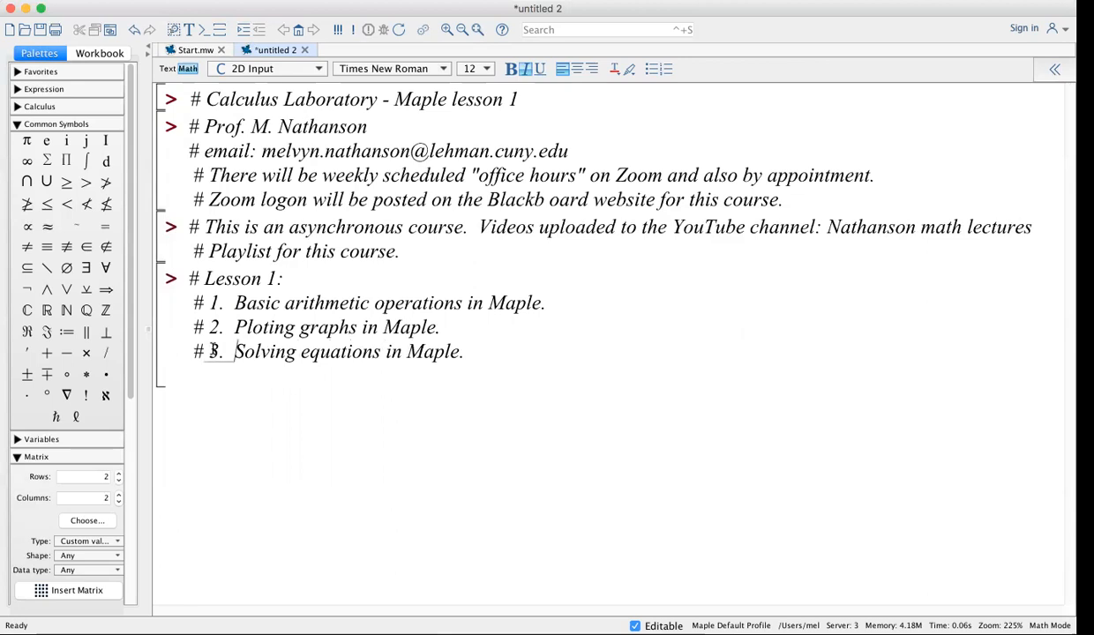
click(516, 353)
key(ctrl+j)
click(521, 353)
Add item 4 on converting the worksheet to a pdf for Blakboard Assignments, removing the blank line above
key(shift+Return)
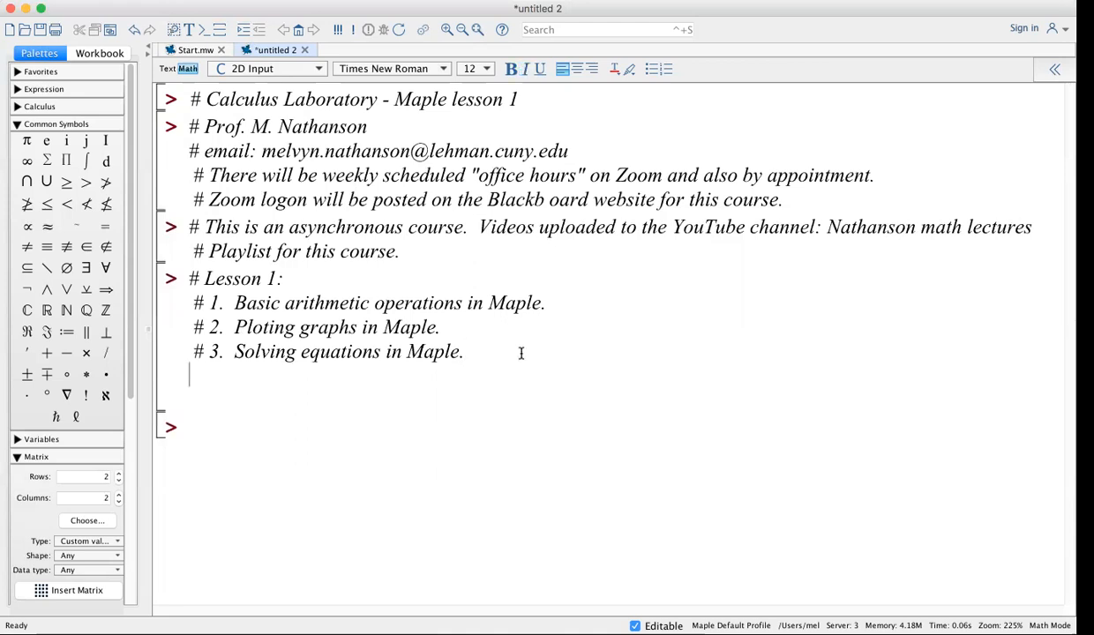
text(# 4. Conver)
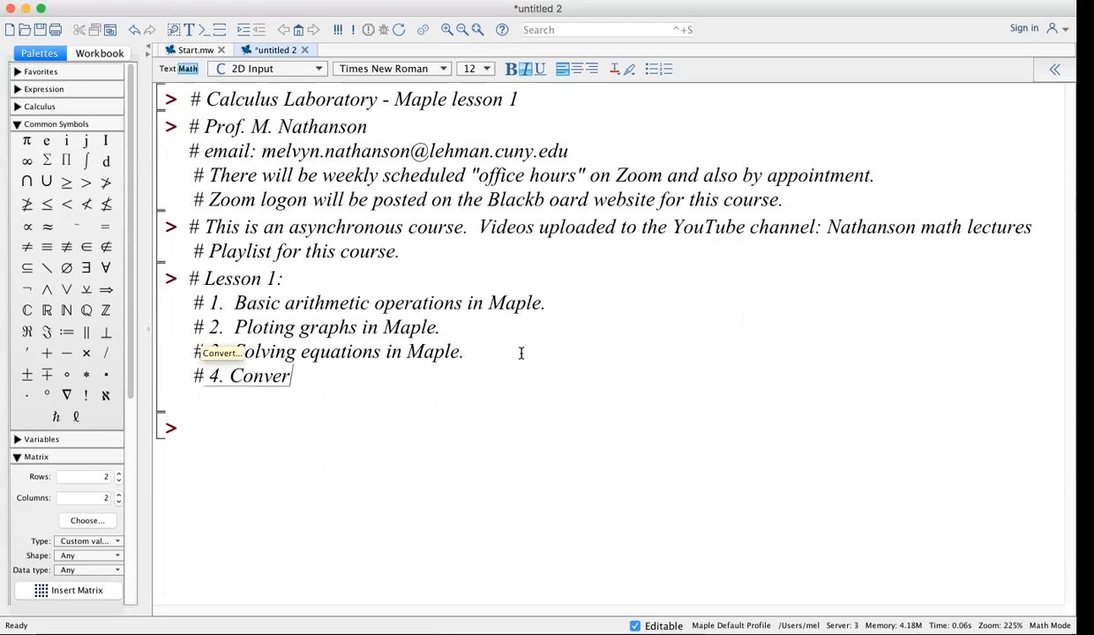
text(ting a Maple)
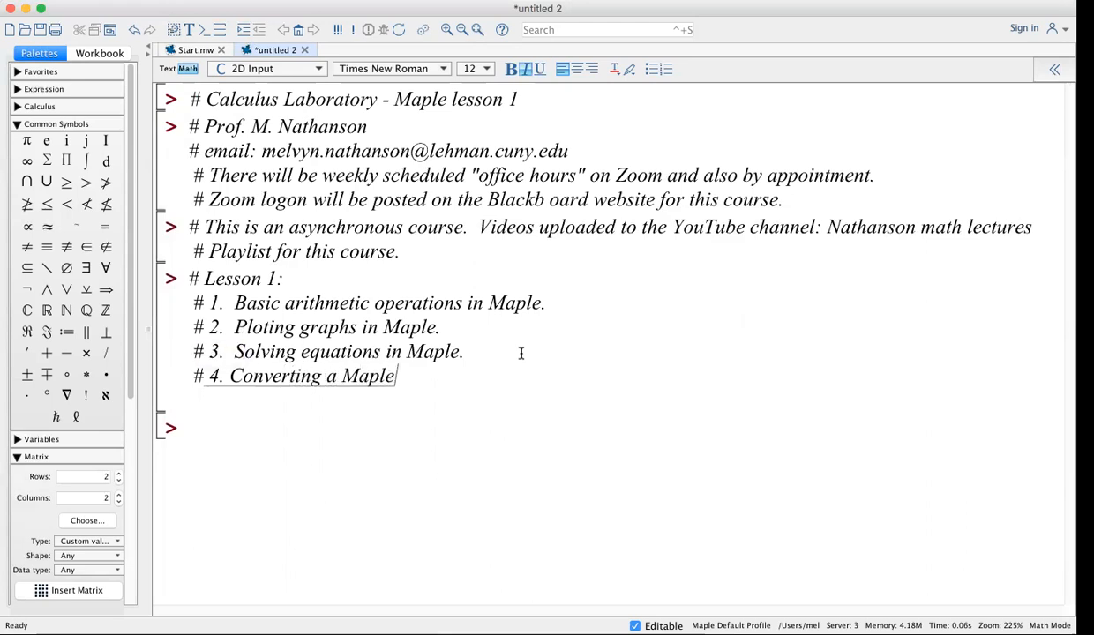
text( worksheet)
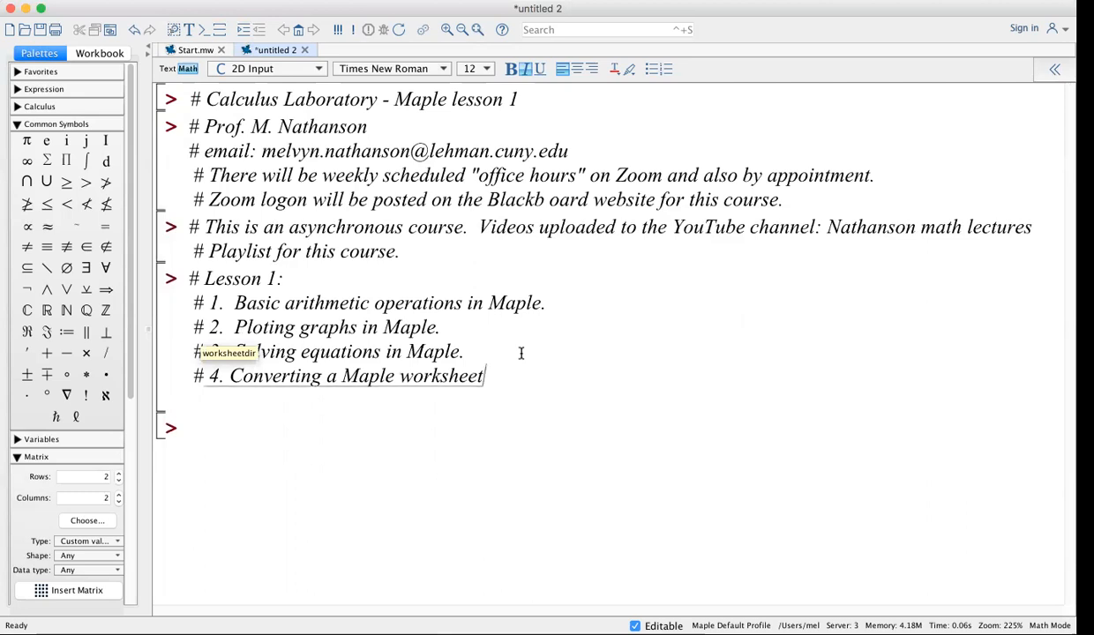
text(to a pdf fi)
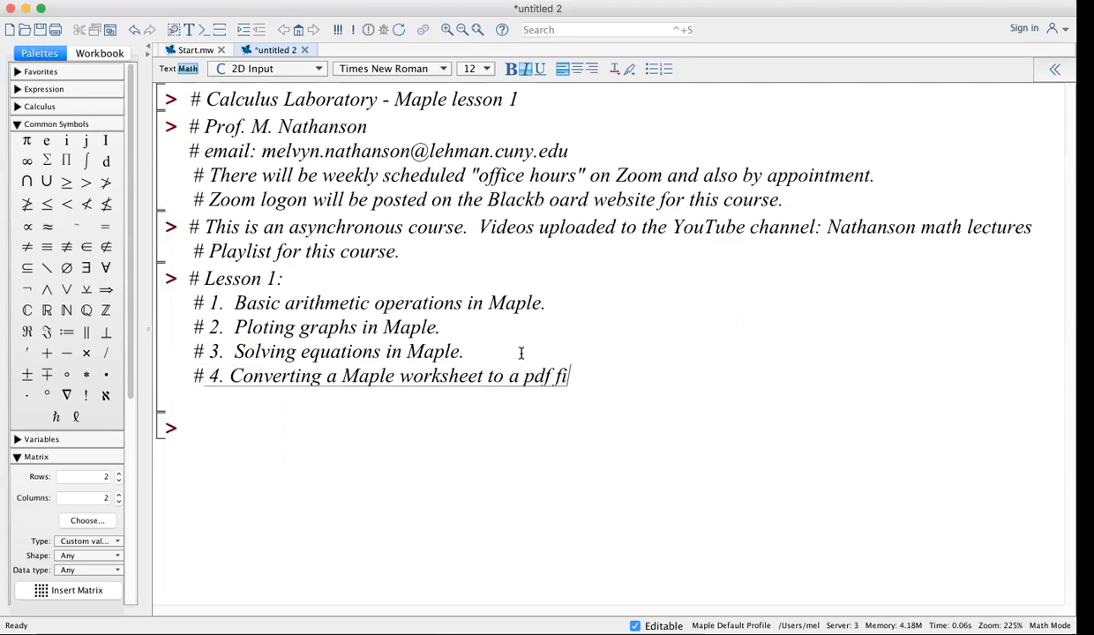
text(le to be)
text( upl)
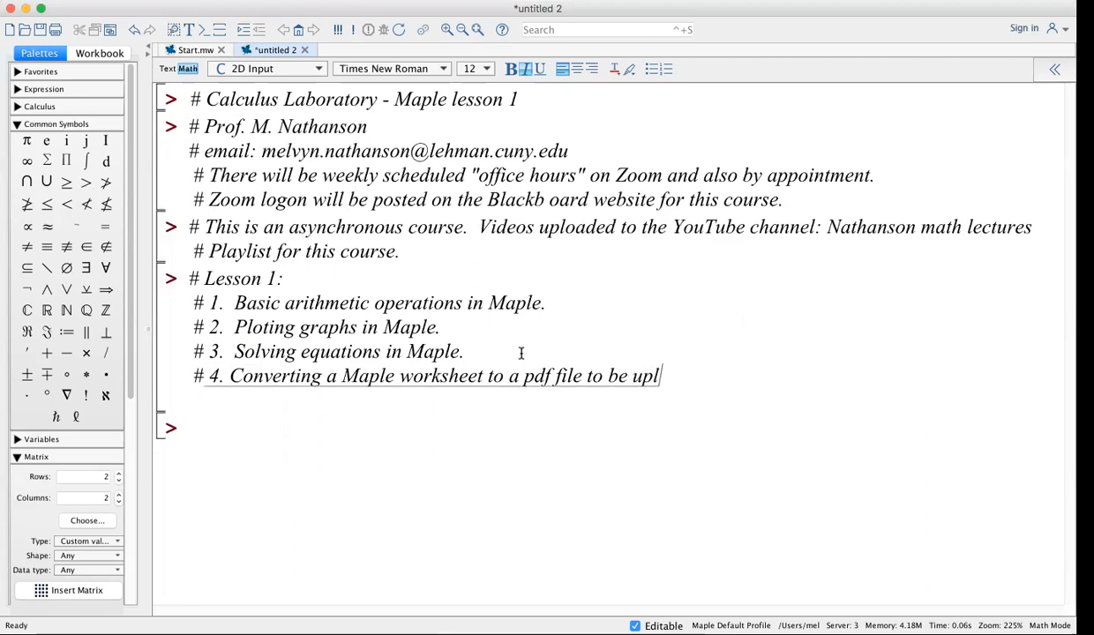
text(oaded to th)
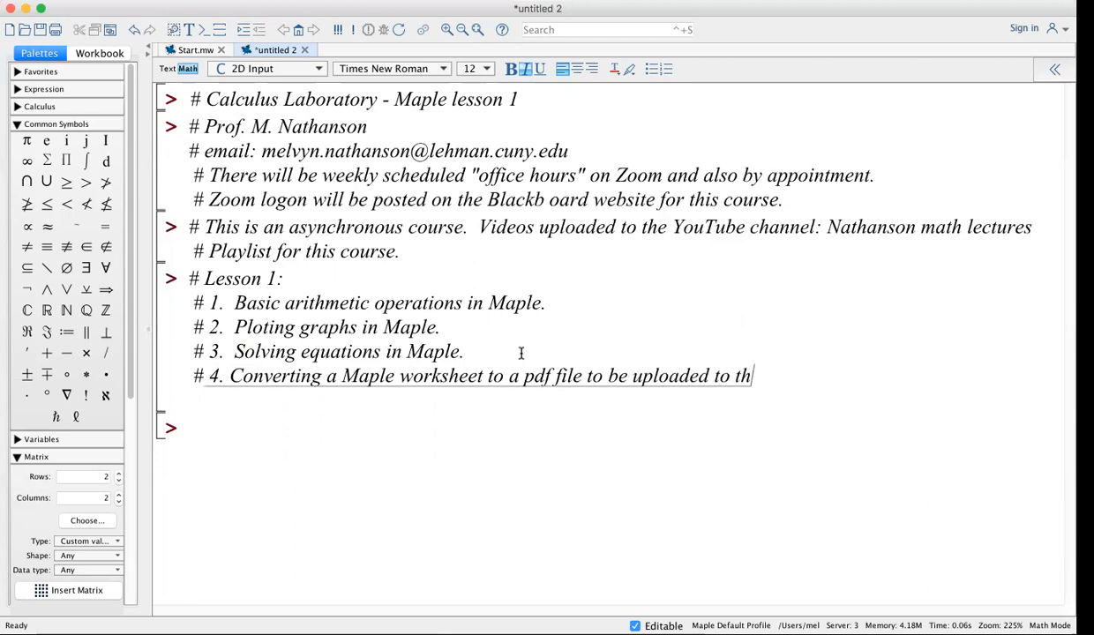
text(e Assignen)
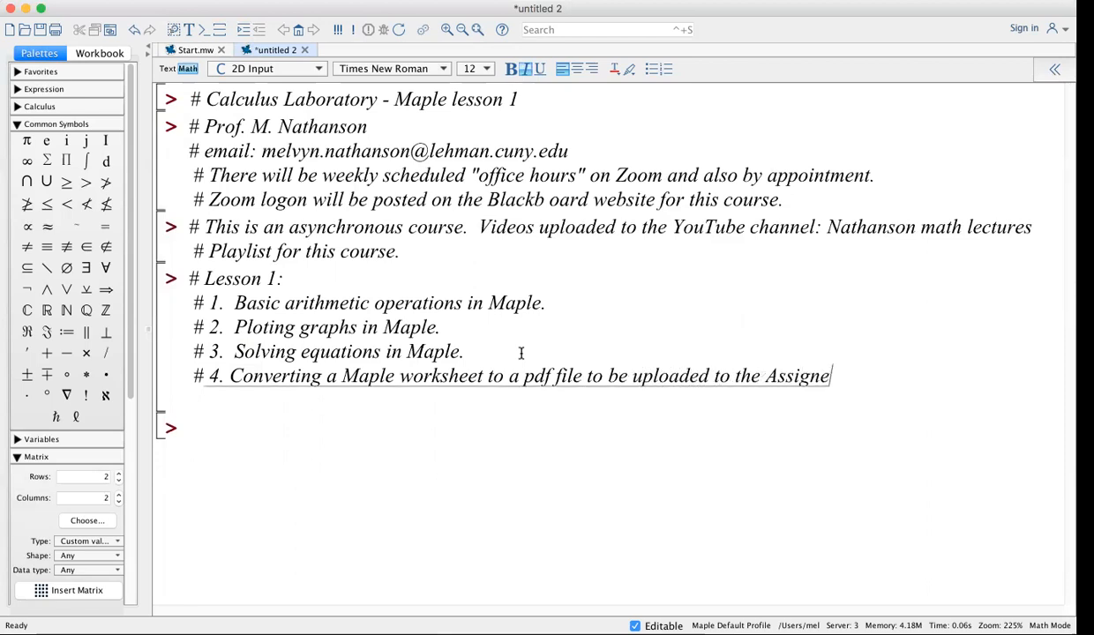
key(BackSpace)
key(BackSpace)
text(ments section )
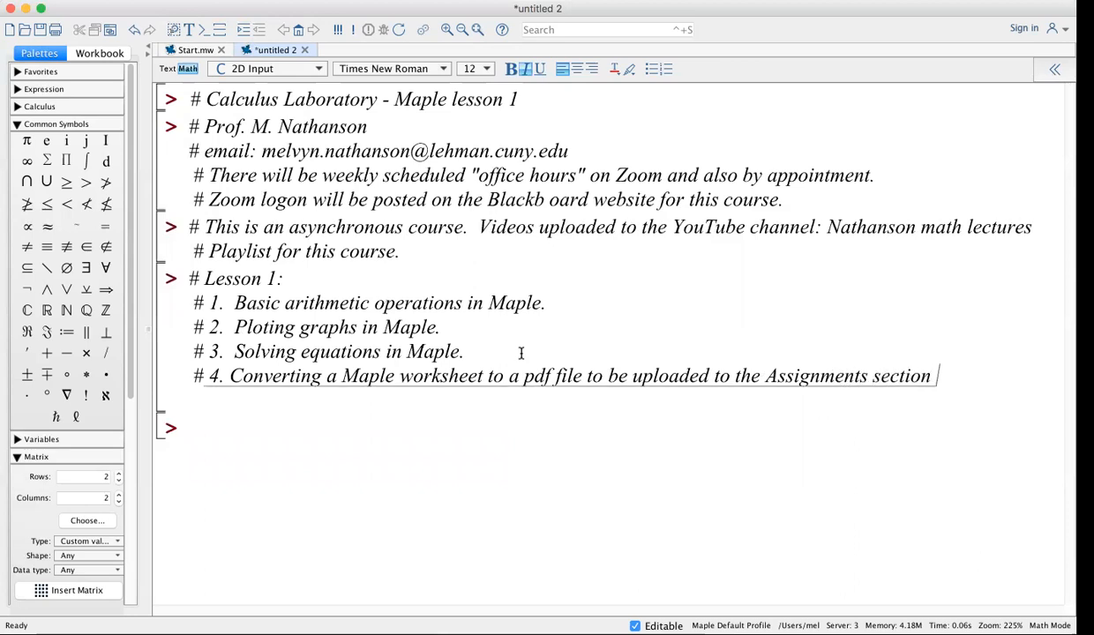
text(of the B)
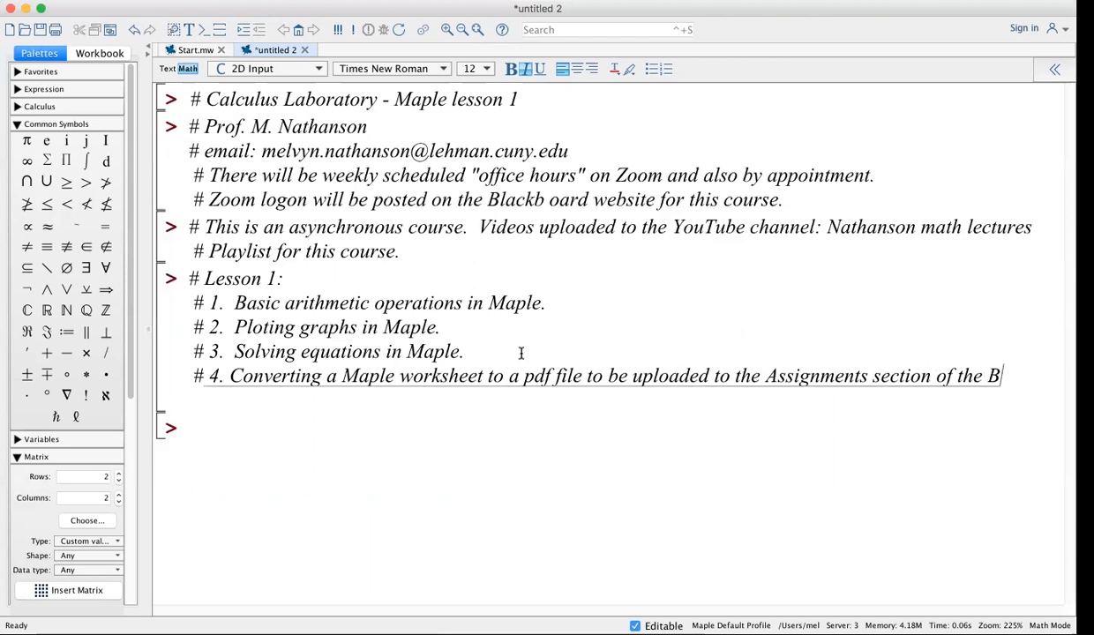
text(lakboard )
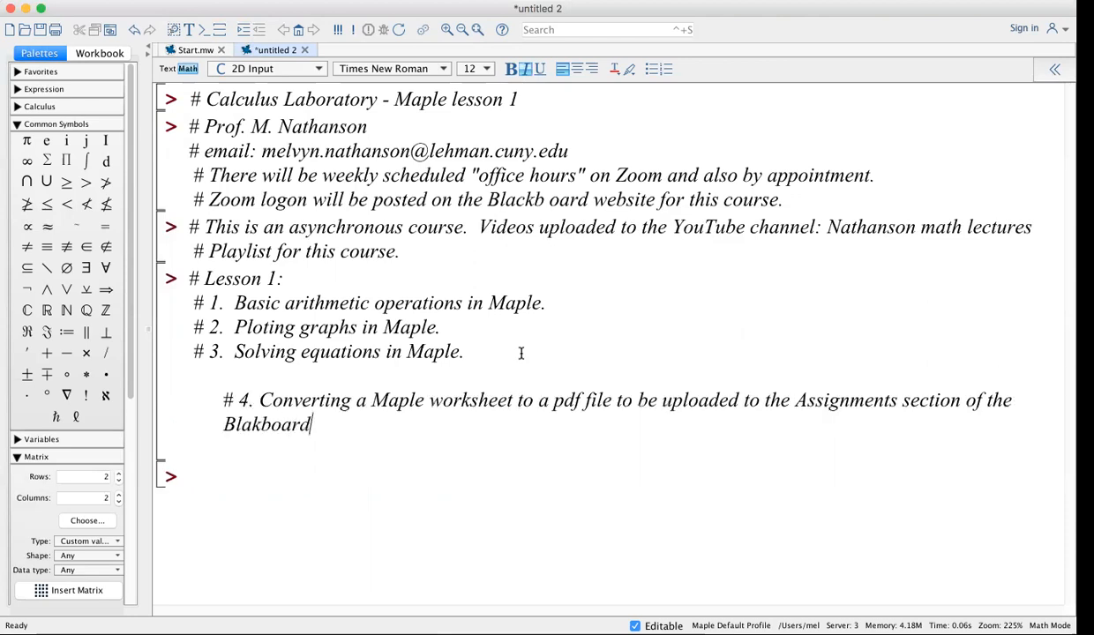
text(website for this )
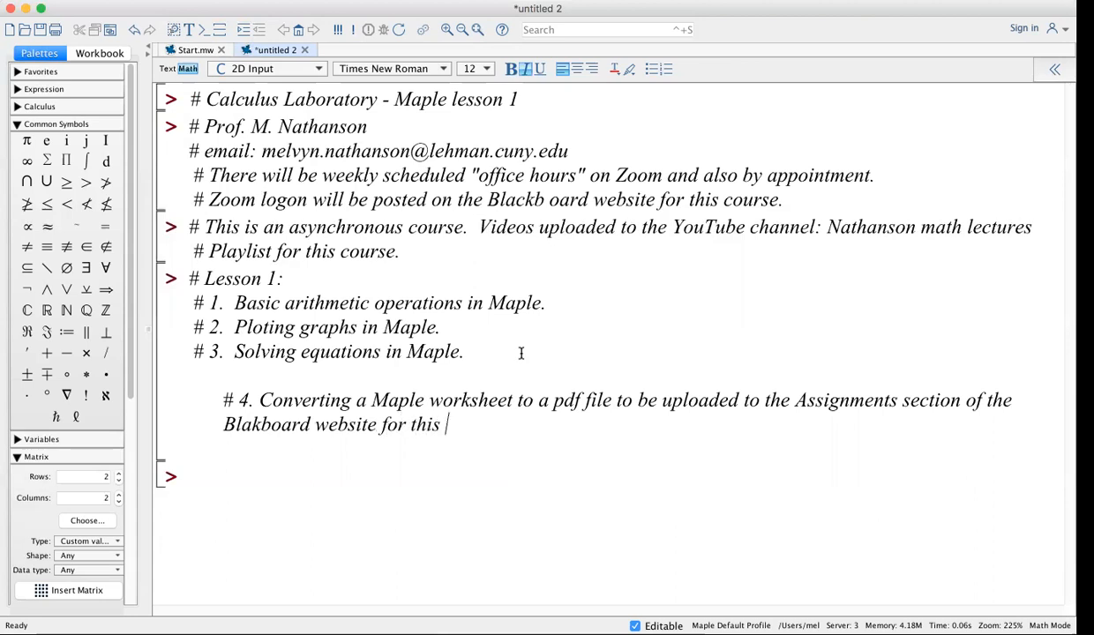
text(course.)
click(223, 400)
key(BackSpace)
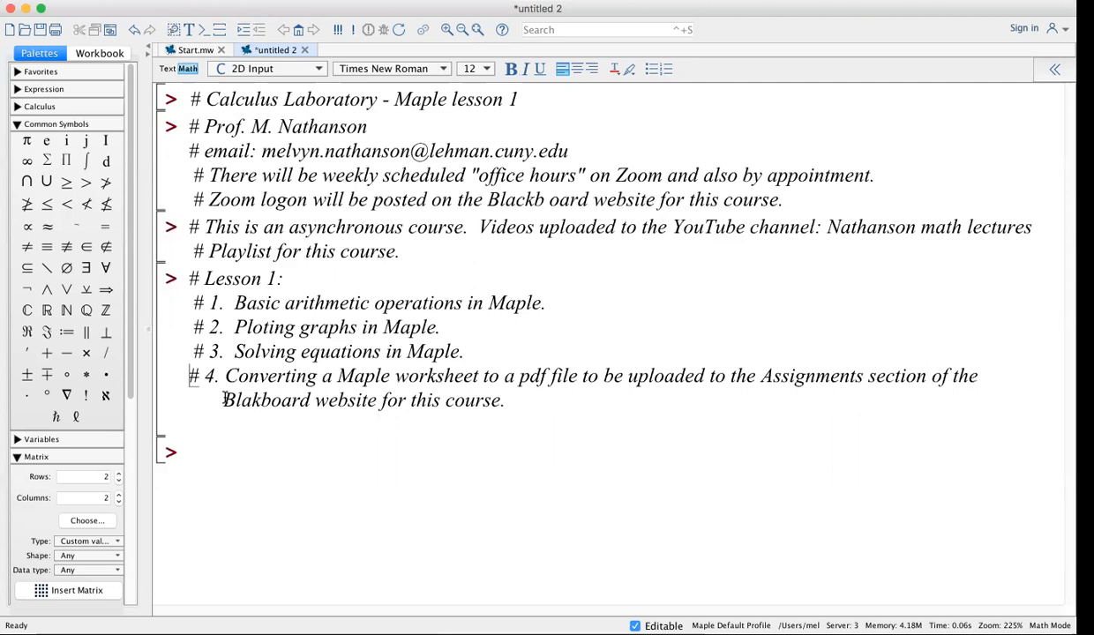
key(super+z)
key(BackSpace)
click(520, 403)
Add the note '# ALL homeworks and exams will be submitted in this way.'
key(Return)
text(# A)
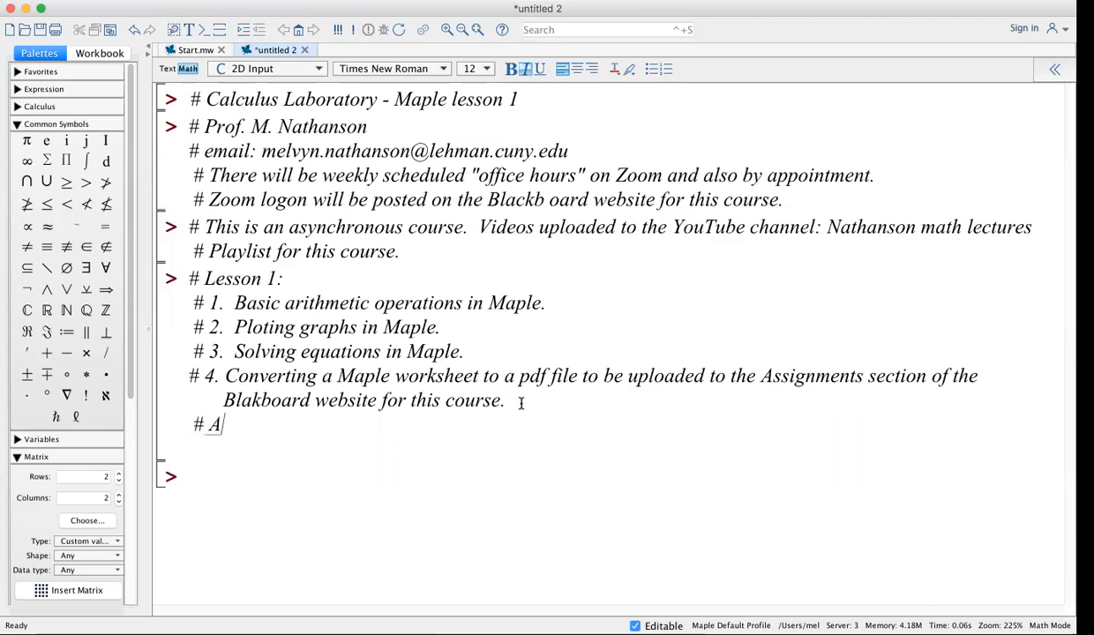
text(LL homework and e)
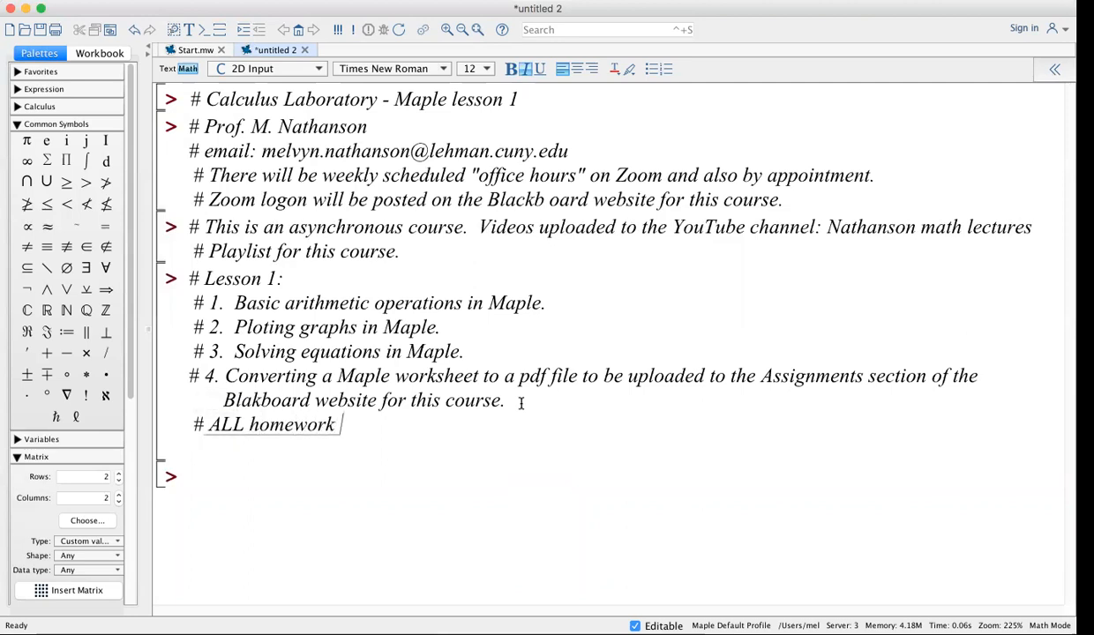
text(xams wil)
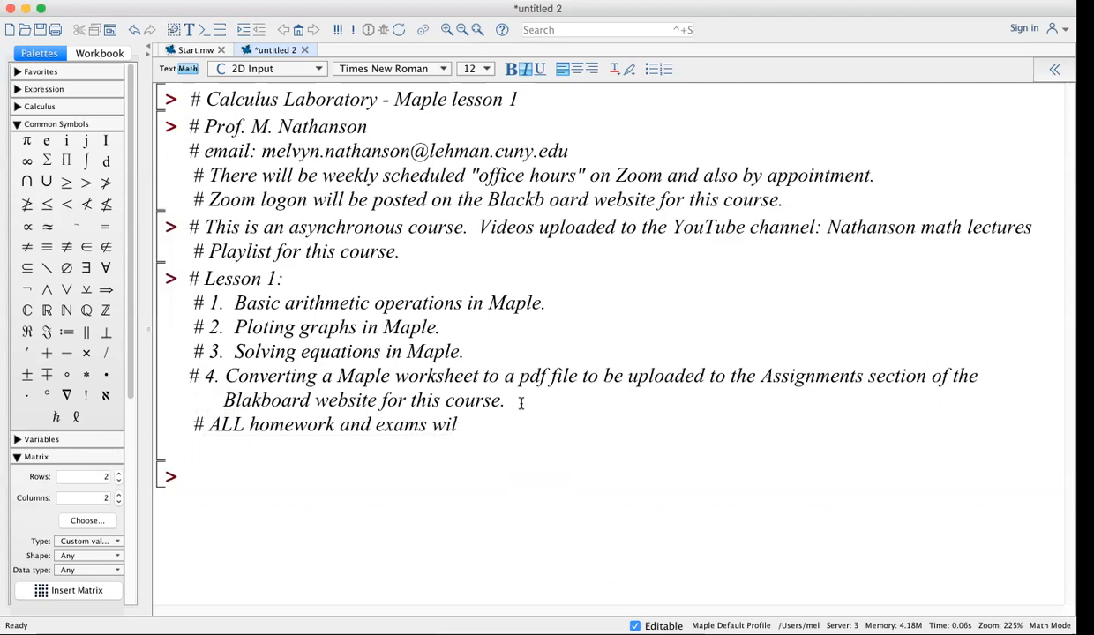
text(l be )
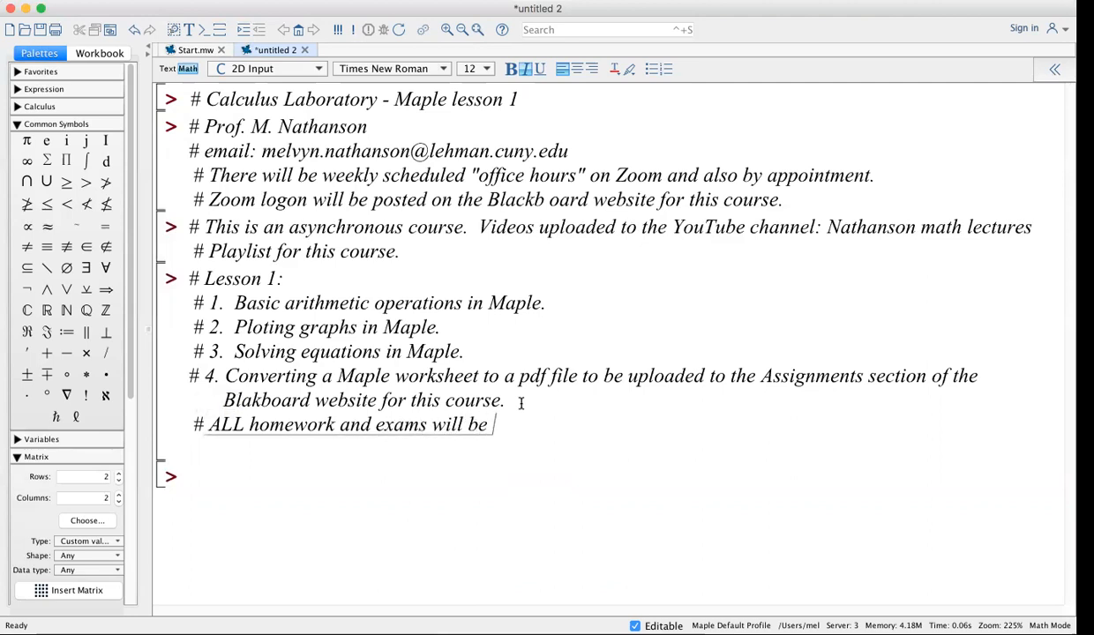
text(submitted in this was)
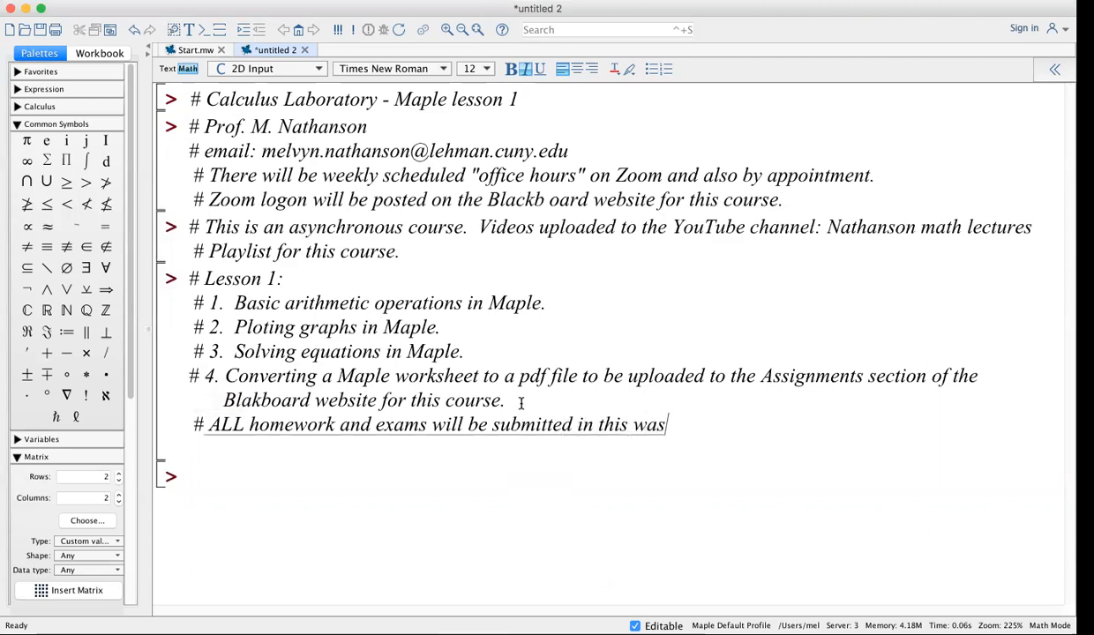
key(BackSpace)
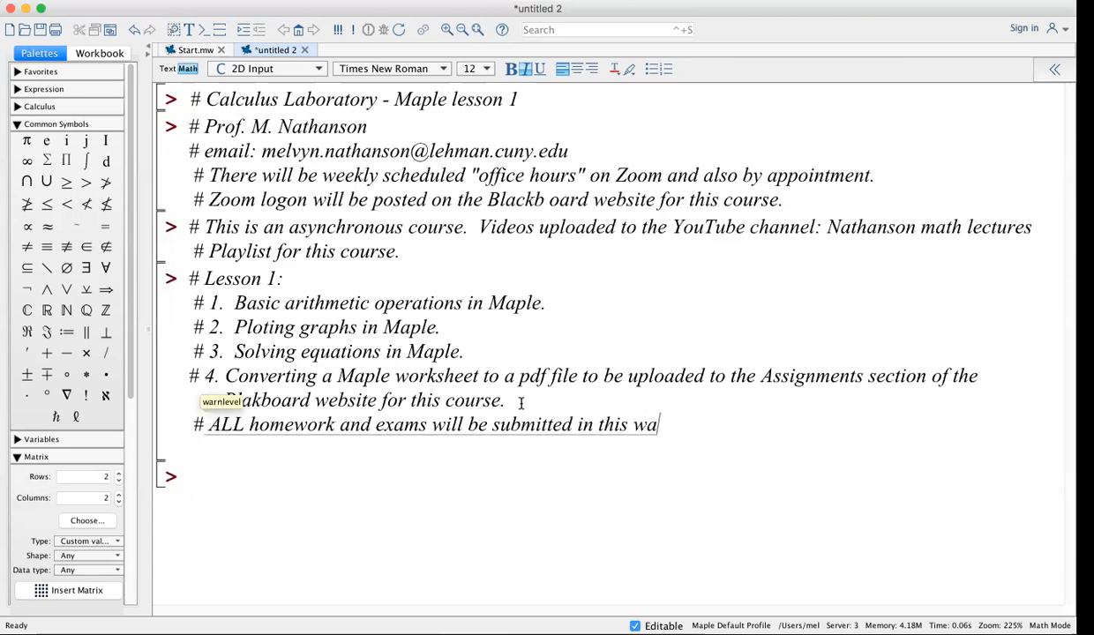
text(y.)
click(336, 425)
text(s)
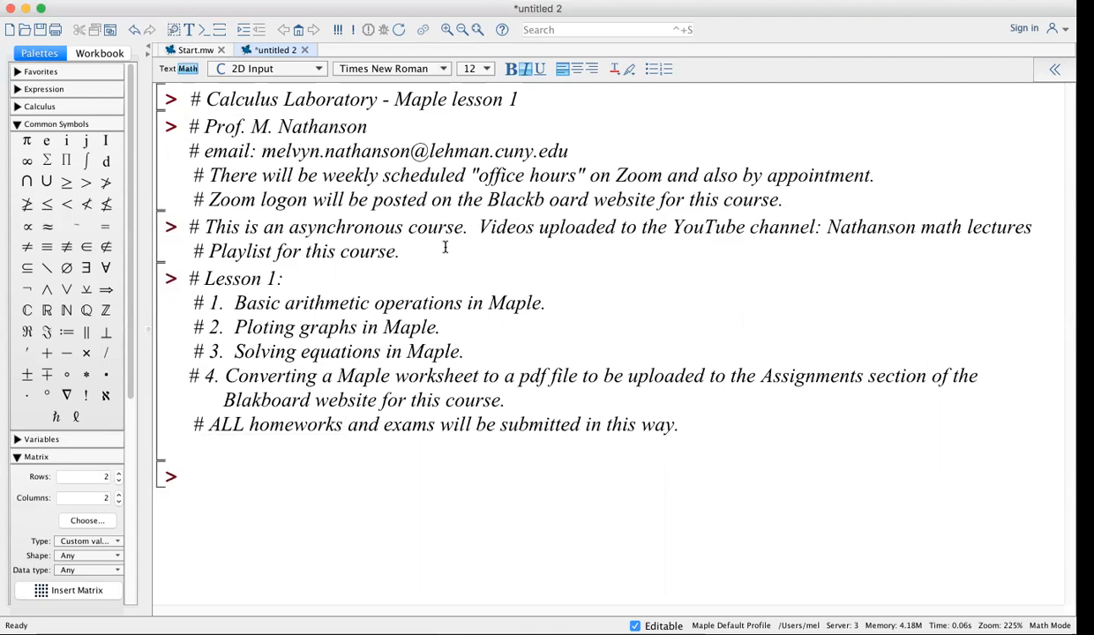
click(828, 227)
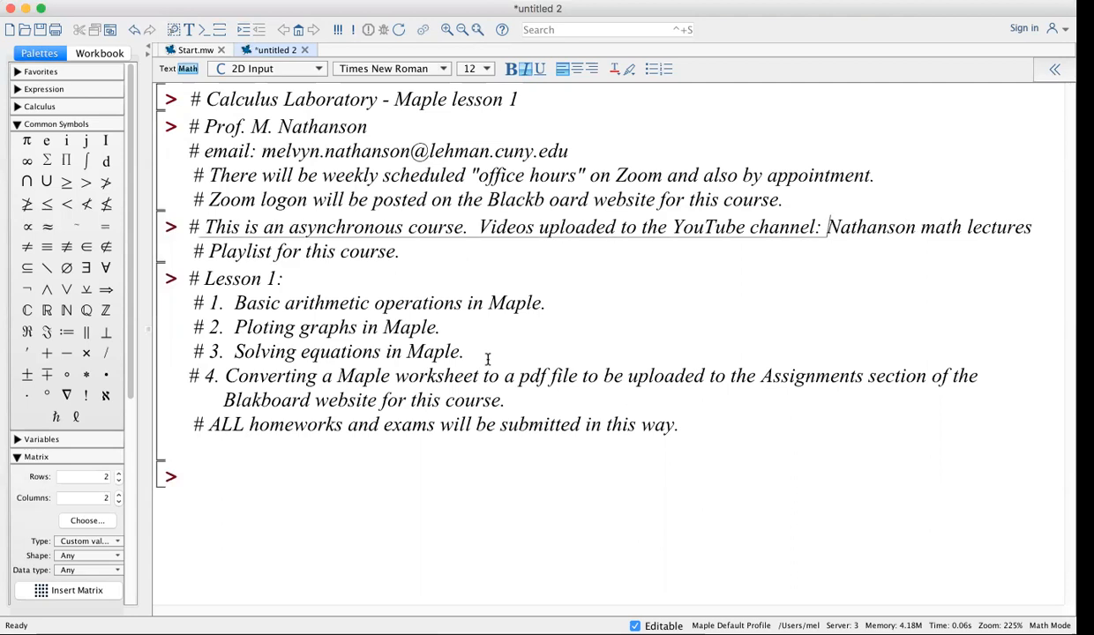
Add a comment advising to save work frequently because Maple can crash and lose the worksheet
click(679, 427)
text(.)
key(Return)
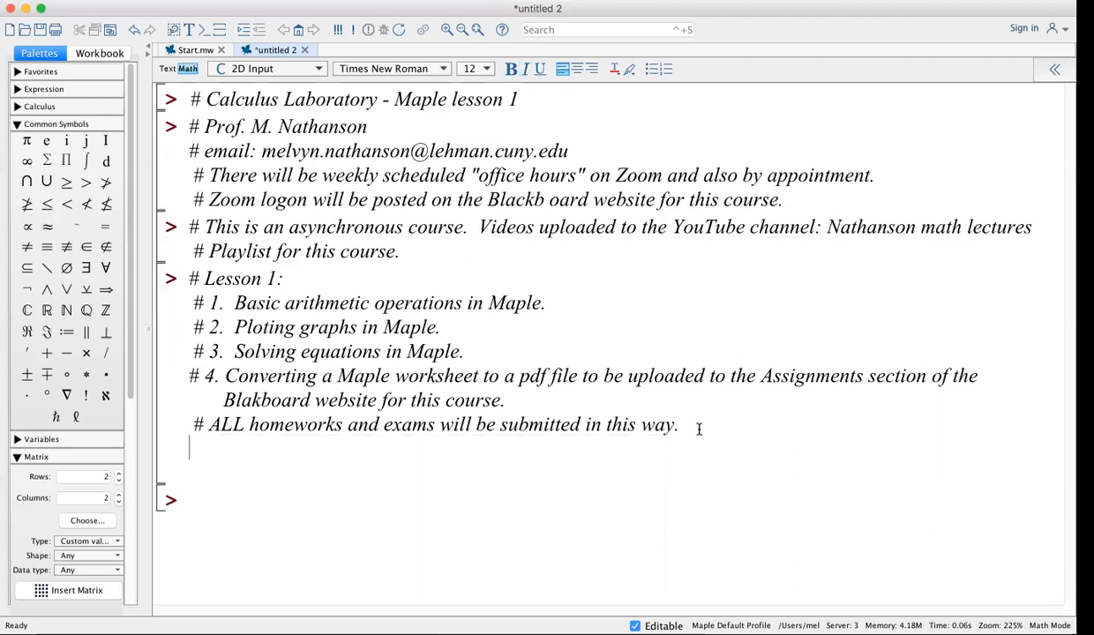
text(# Importa)
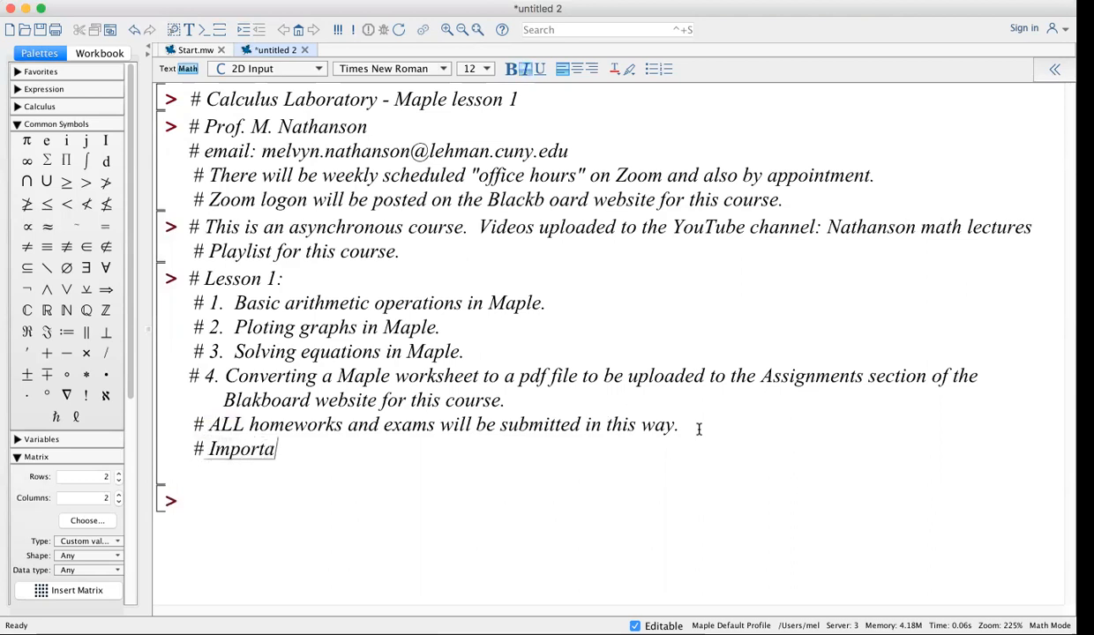
text(nt advi)
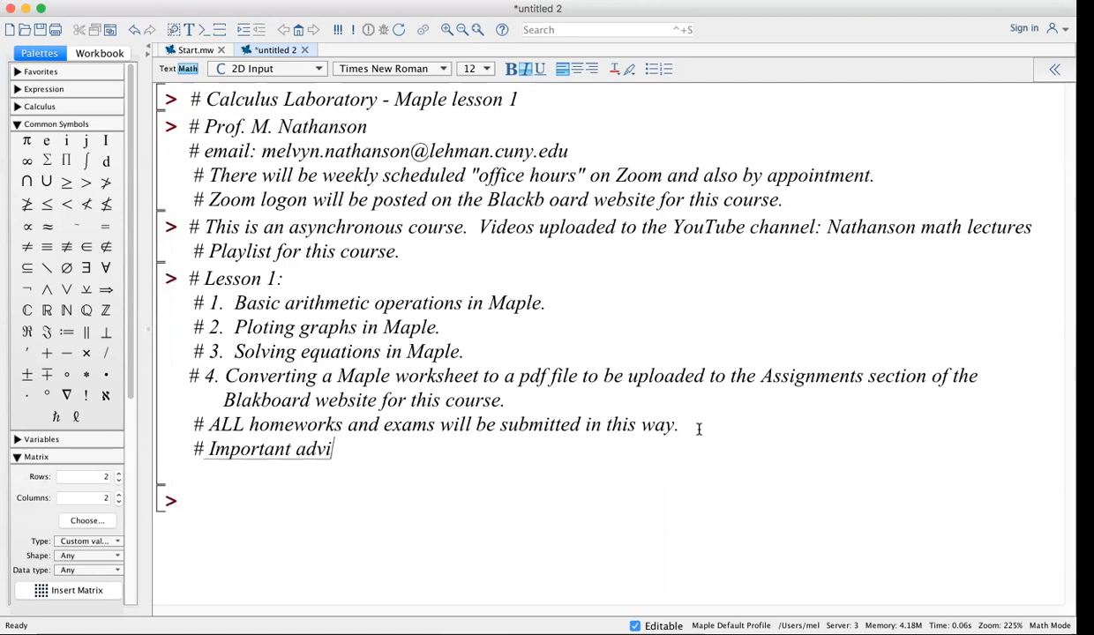
text(ce:  Save your w)
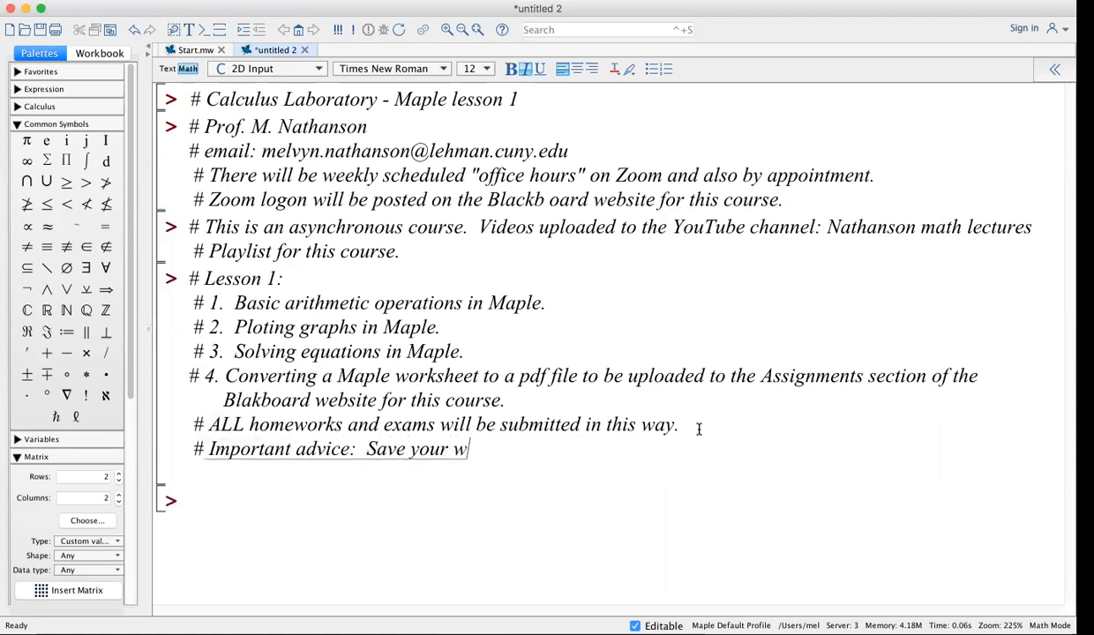
text(ork freq)
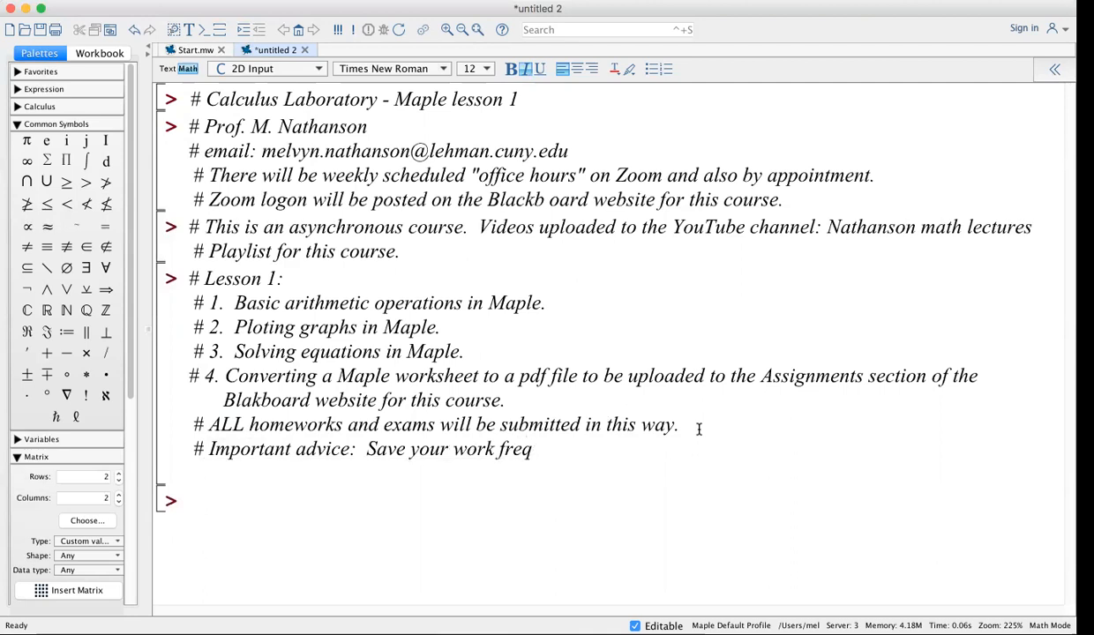
text(uently, beca)
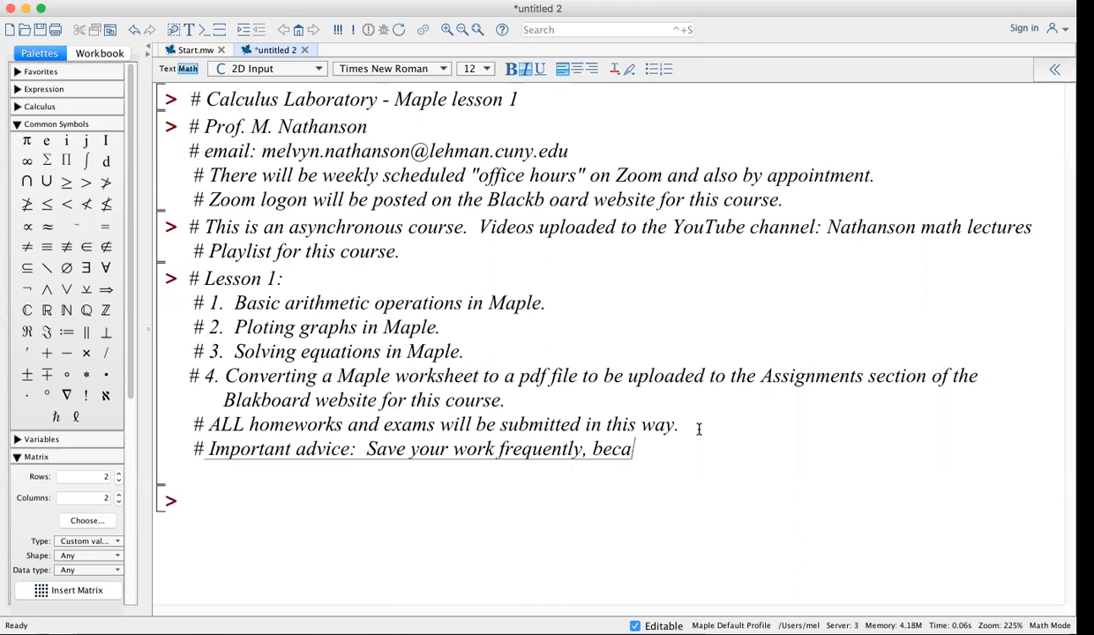
text(use Maple )
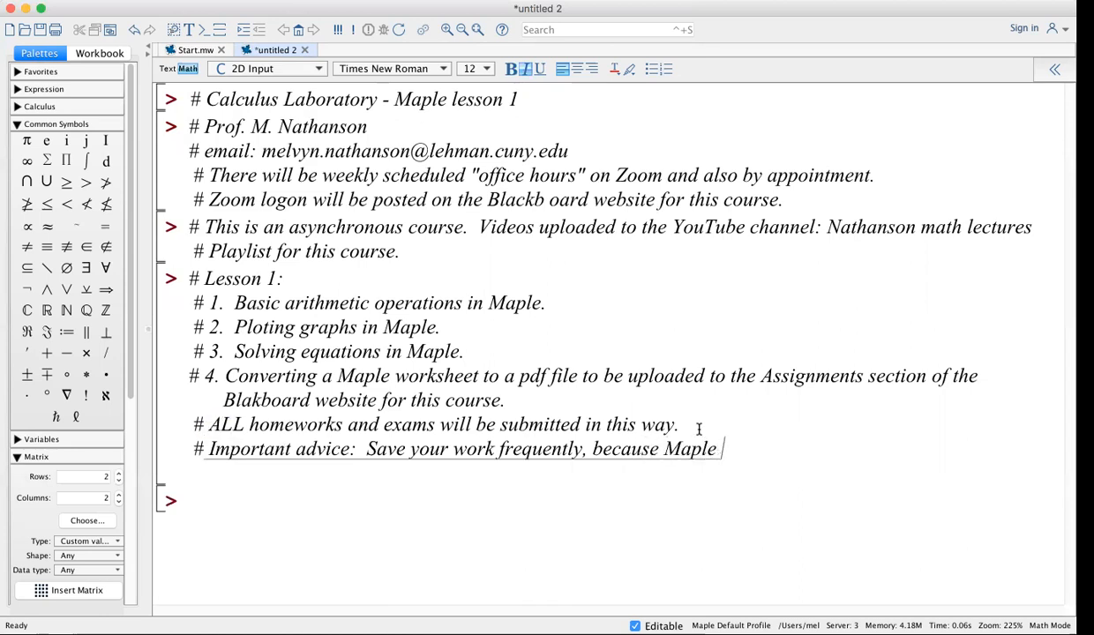
text(can crash)
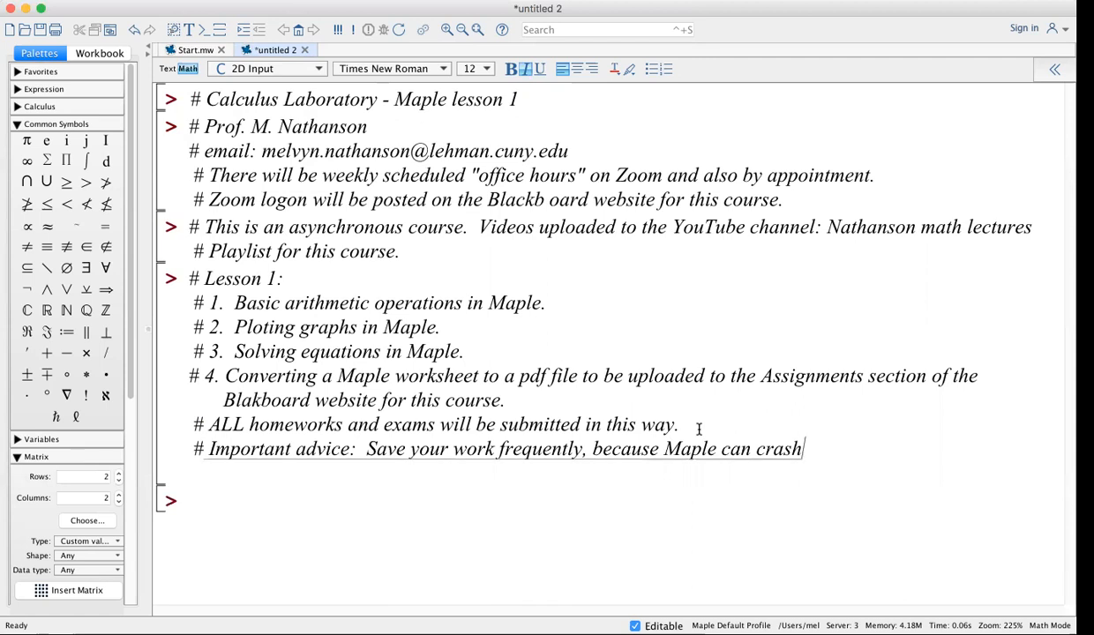
text( and you los)
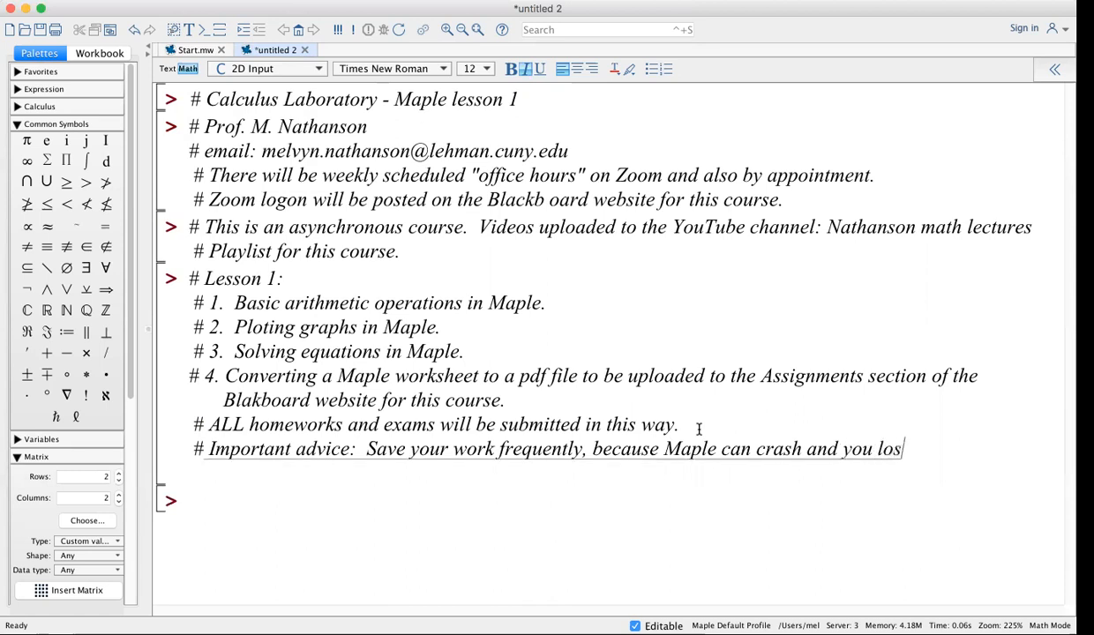
text(e your wor)
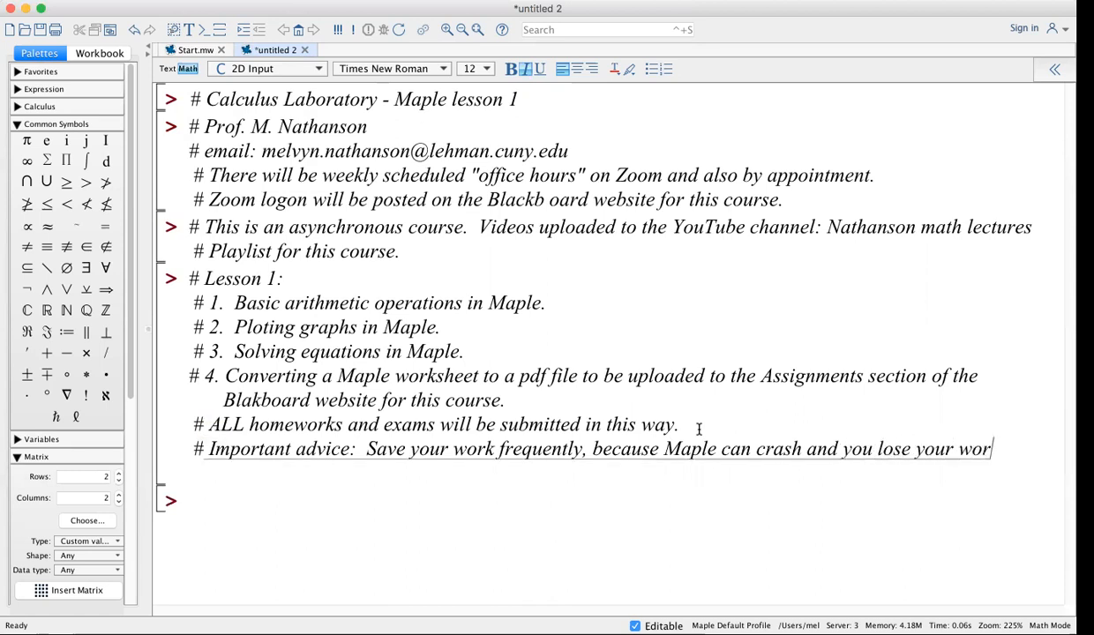
text(ksheet.)
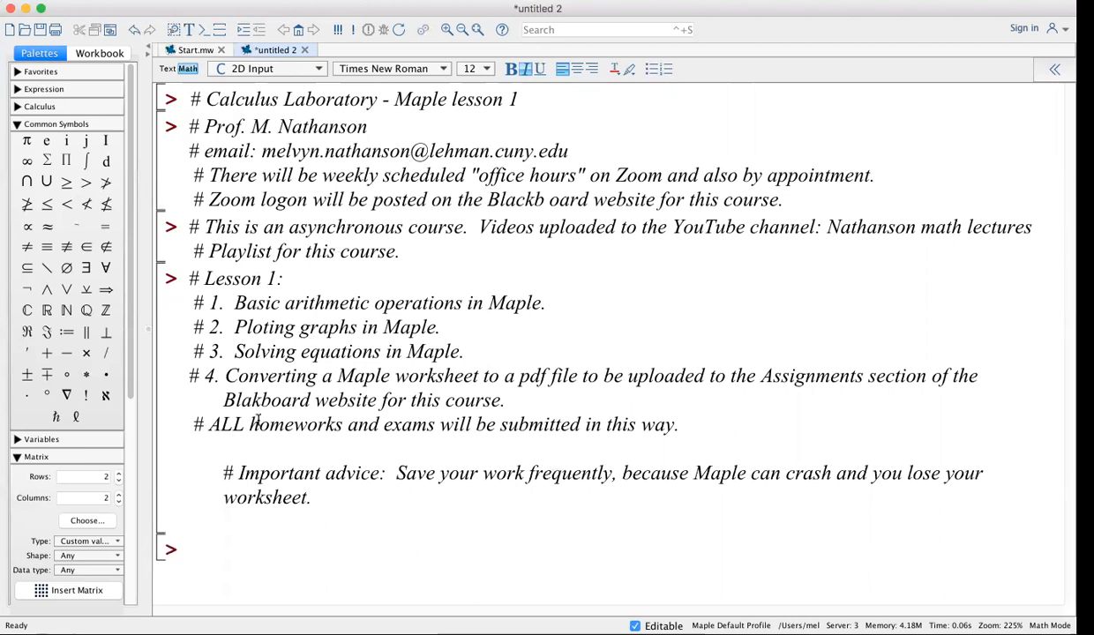
Add the heading comment '# ARITHMETIC' on the last input line
click(217, 548)
text(# ARITHMETIC)
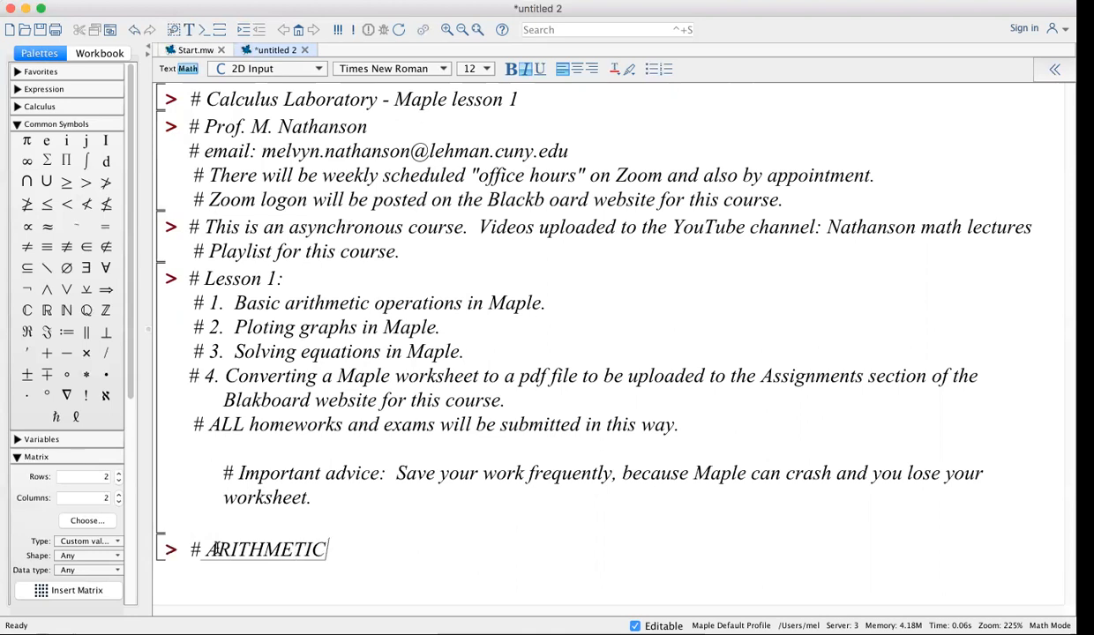
key(Return)
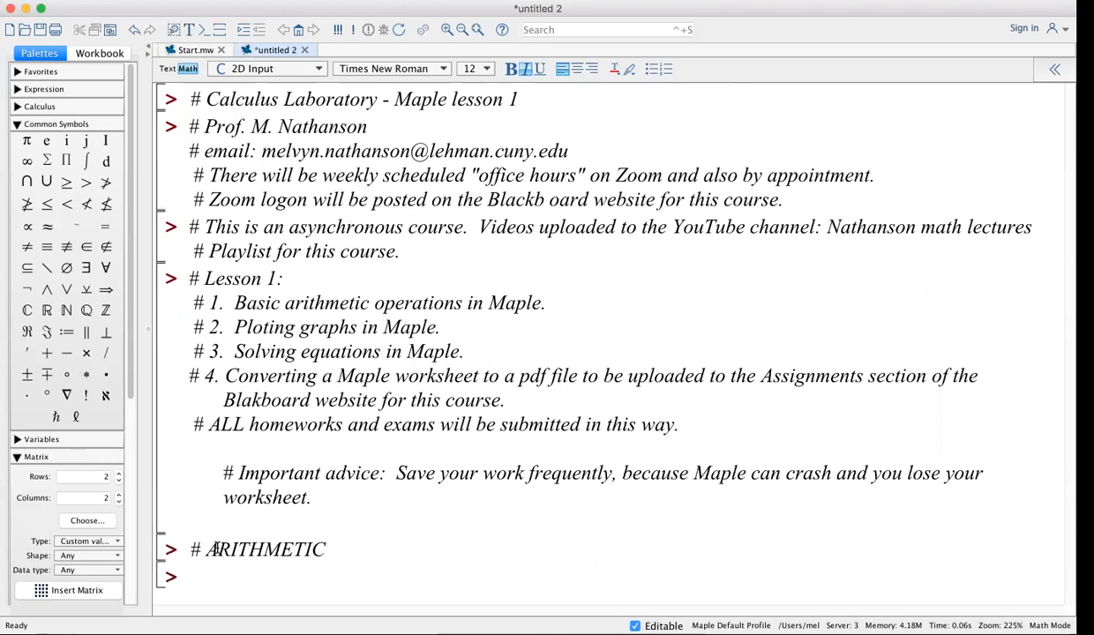
Evaluate 3+5; and 3 + 5 without a semicolon, both returning 8
text(3+5)
text(;)
key(Return)
text(3 + 5)
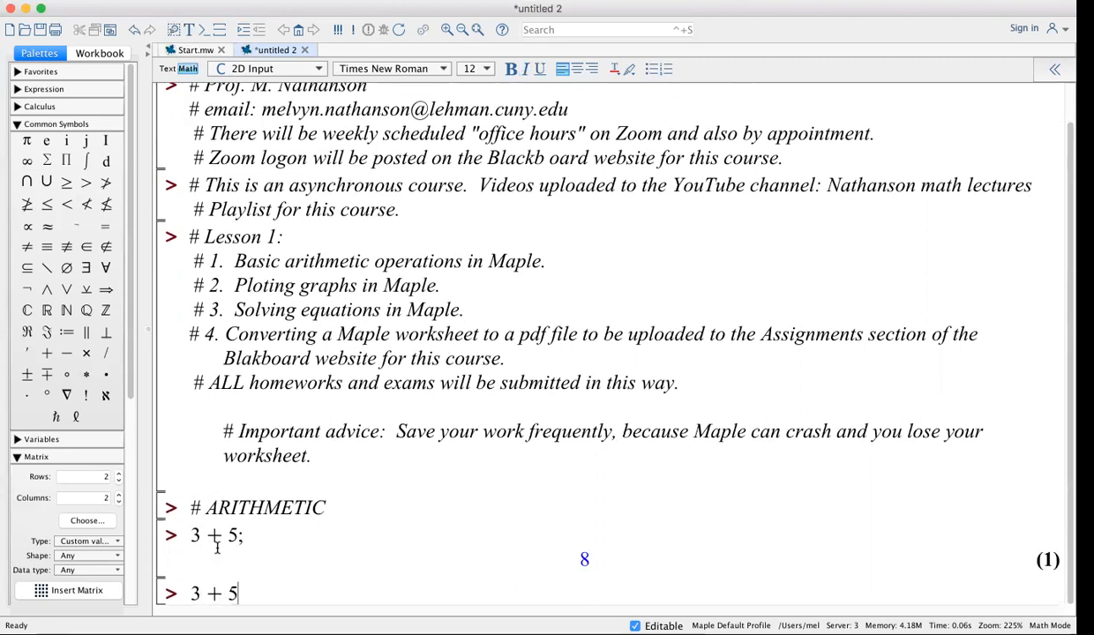
key(Return)
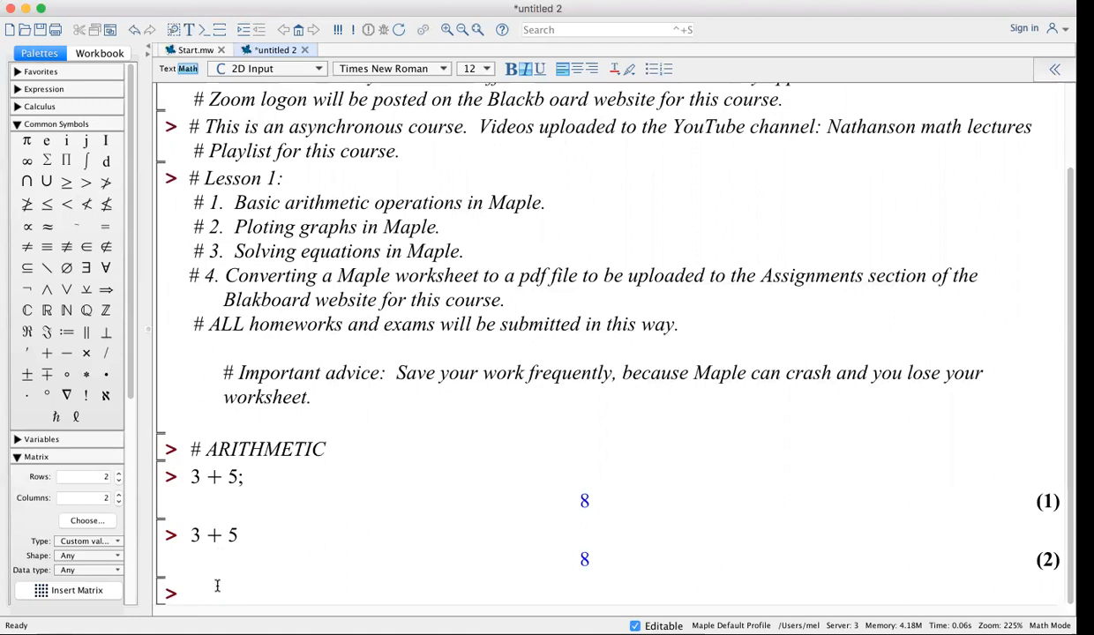
text(48472099817 )
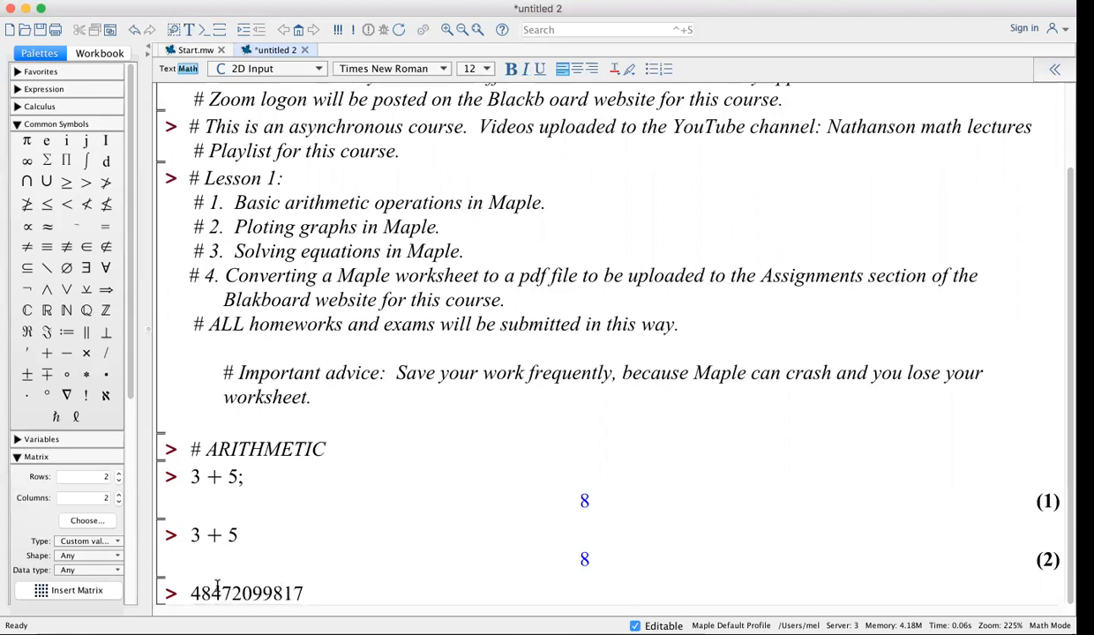
text(+ 8711282749 + 998170081)
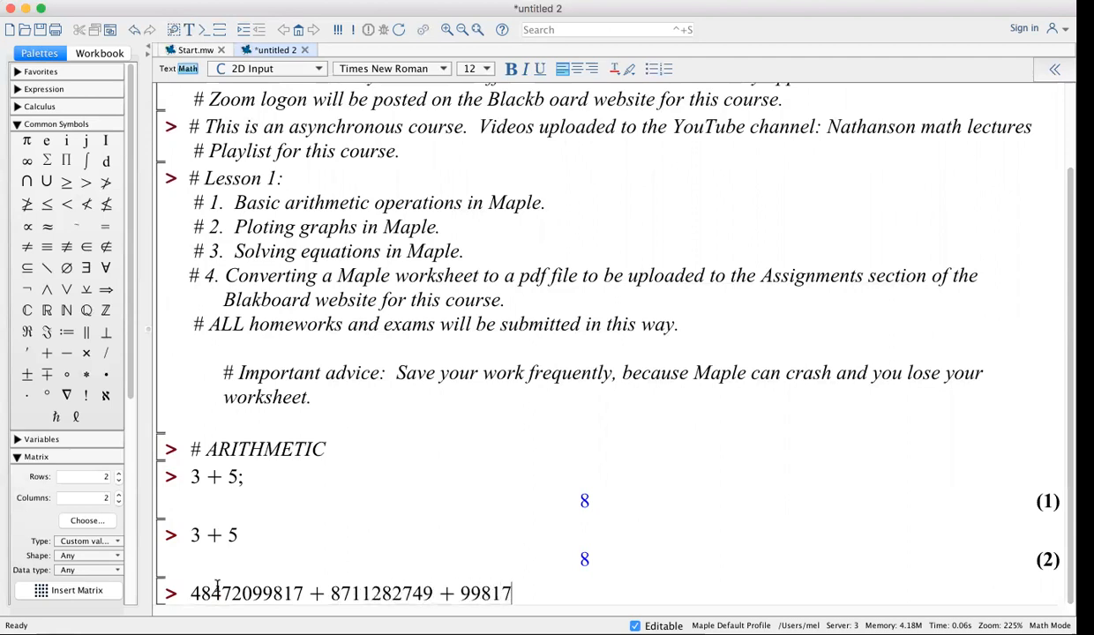
text(723)
key(Return)
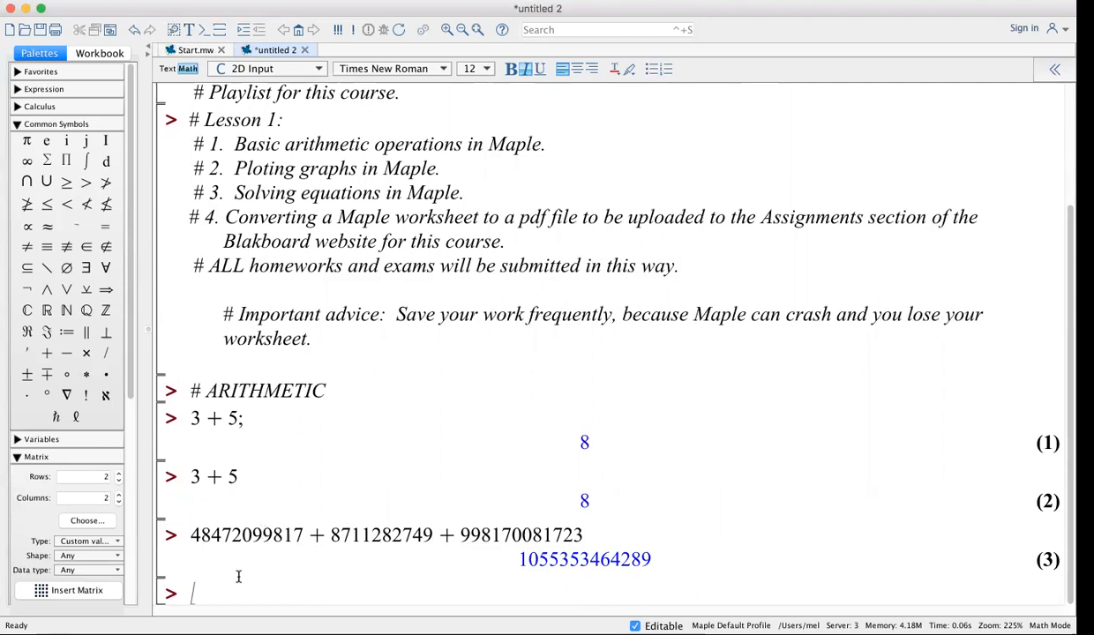
text(5-3)
key(Return)
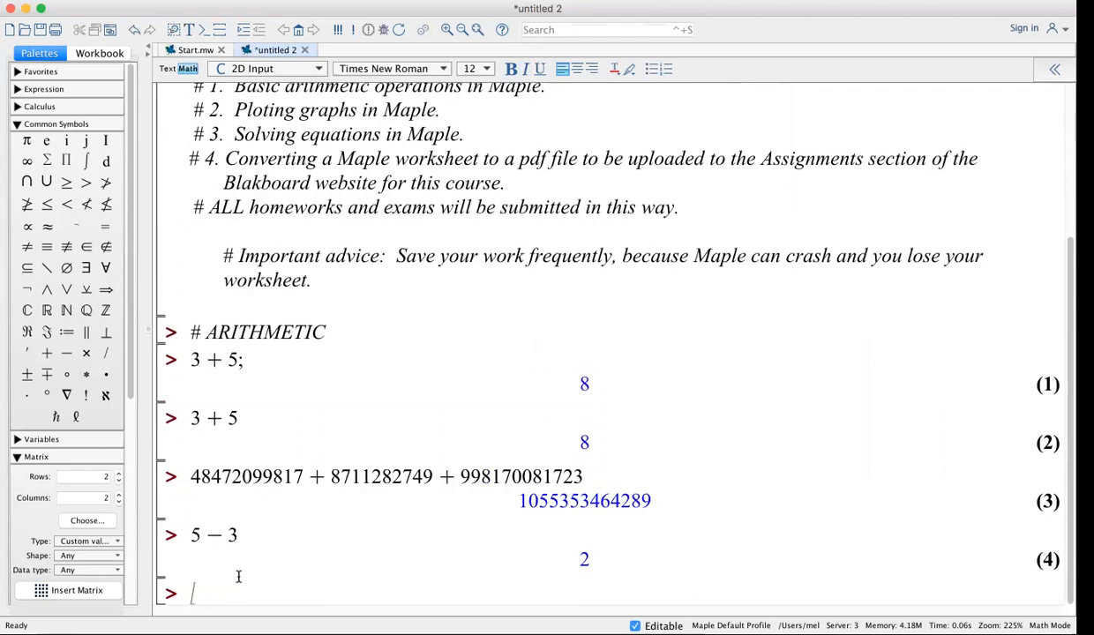
text(3-5)
key(Return)
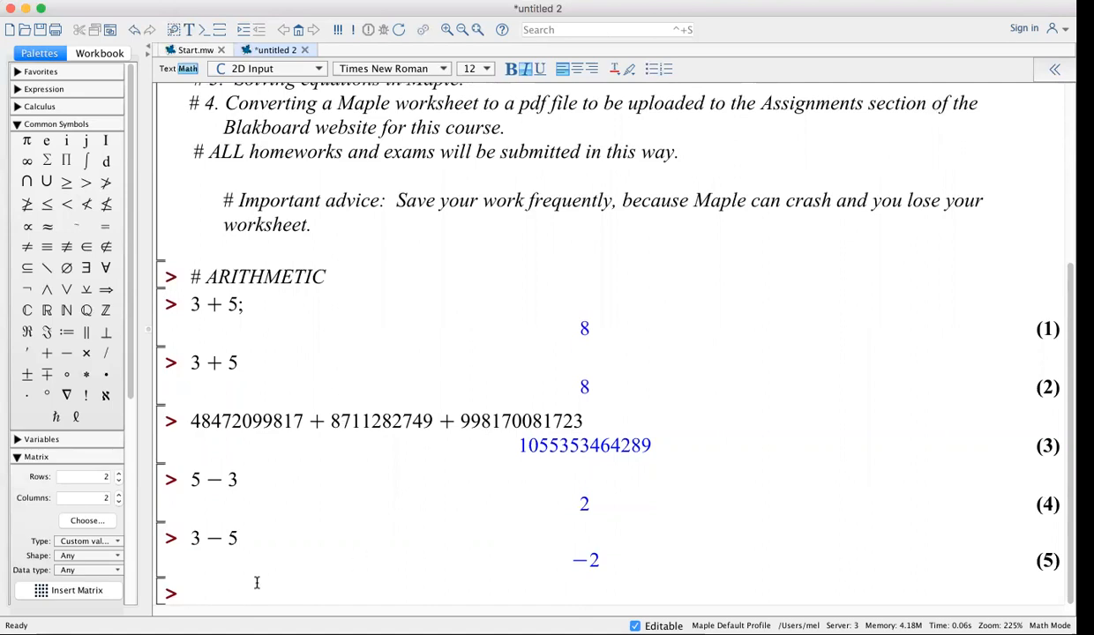
text(5.98 + 4.871)
Evaluate 5.98 + 4.871 = 10.851, then reuse a copy changed to 5.98 − 4.871 = 1.109
key(Return)
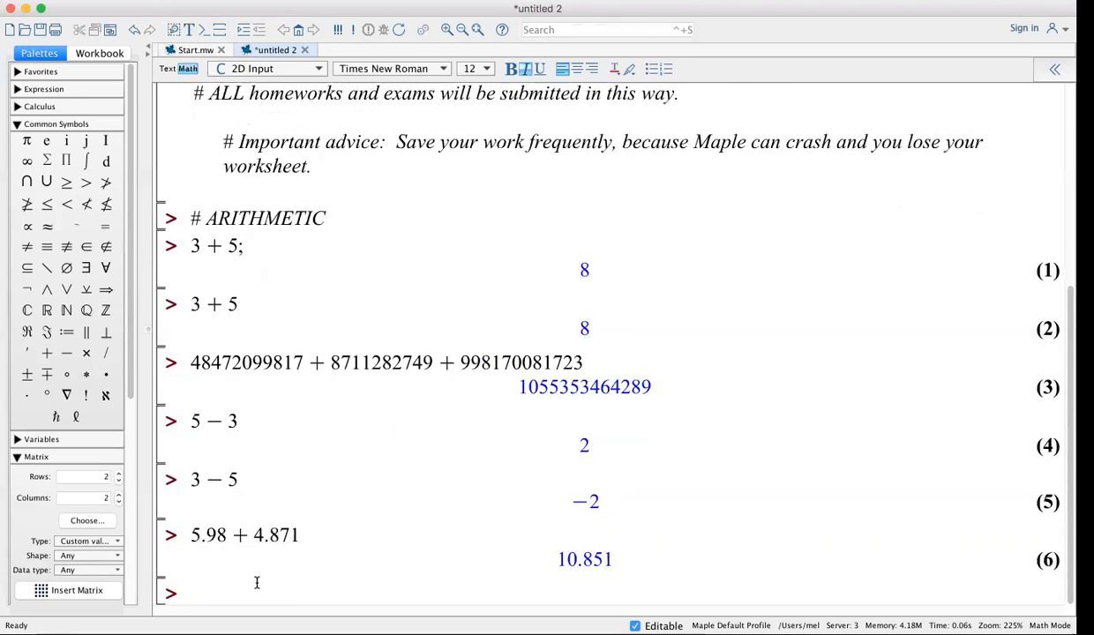
drag(298, 532, 183, 536)
key(super+c)
click(188, 593)
key(super+v)
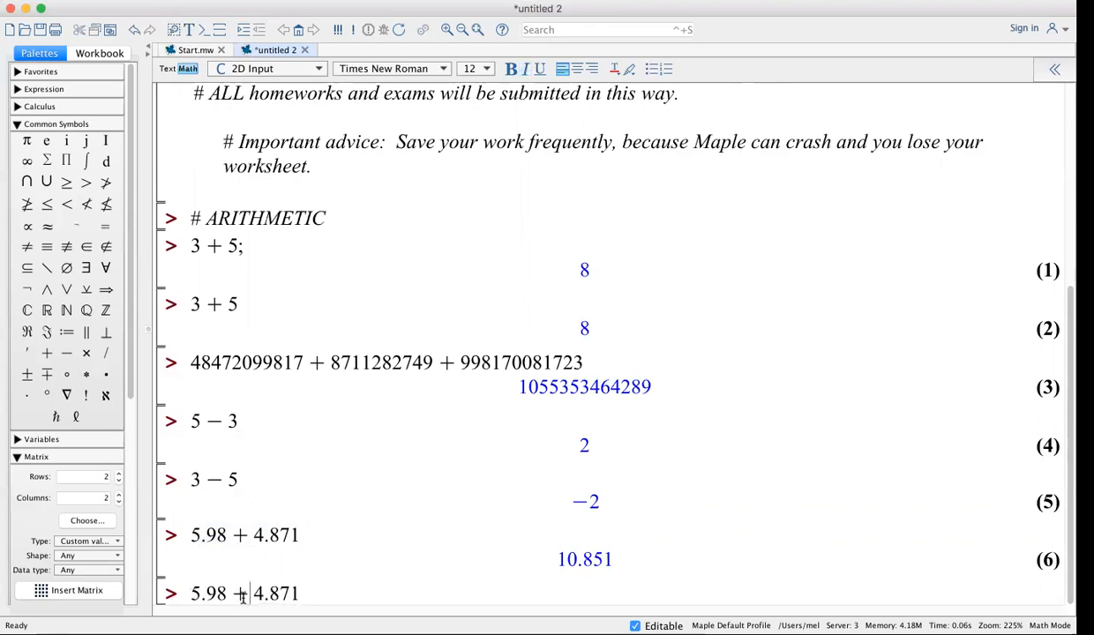
click(242, 593)
key(BackSpace)
text(-)
key(Return)
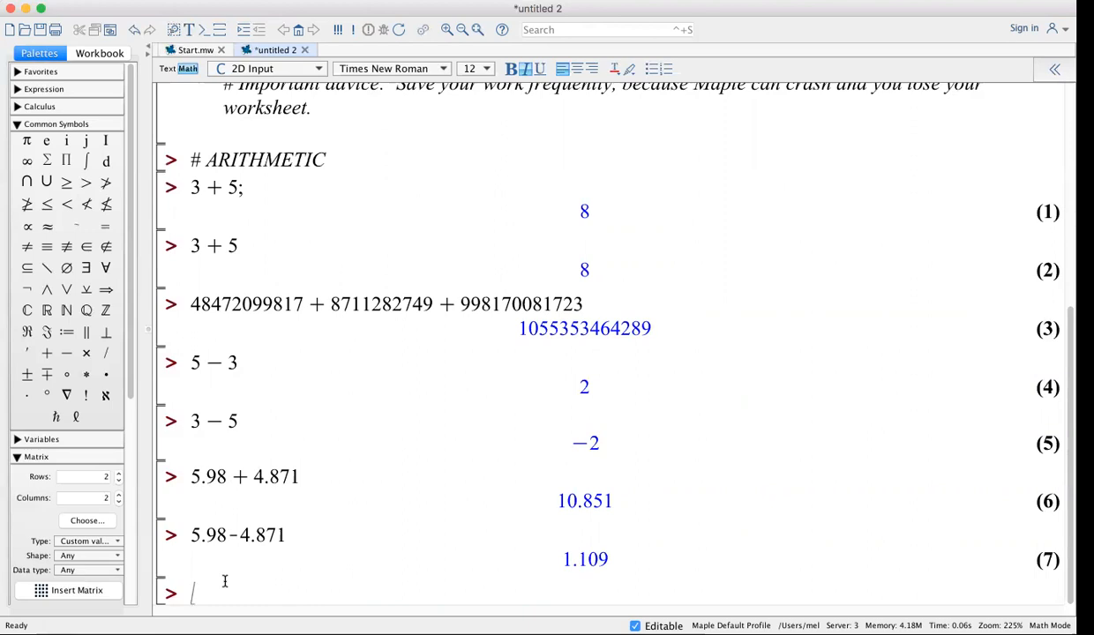
Evaluate 6*7 to get 42
text(6)
text(*)
text(7)
key(Return)
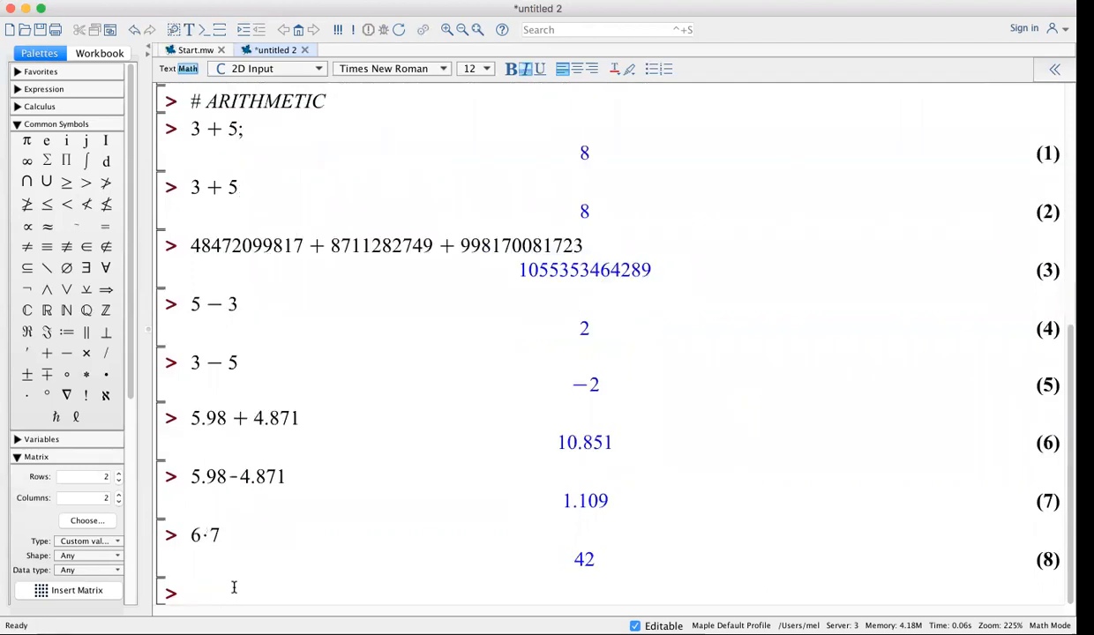
Reuse 5.98 + 4.871 as 5.98*4.871; giving 29.12858, then start typing 185/5
drag(301, 419, 183, 410)
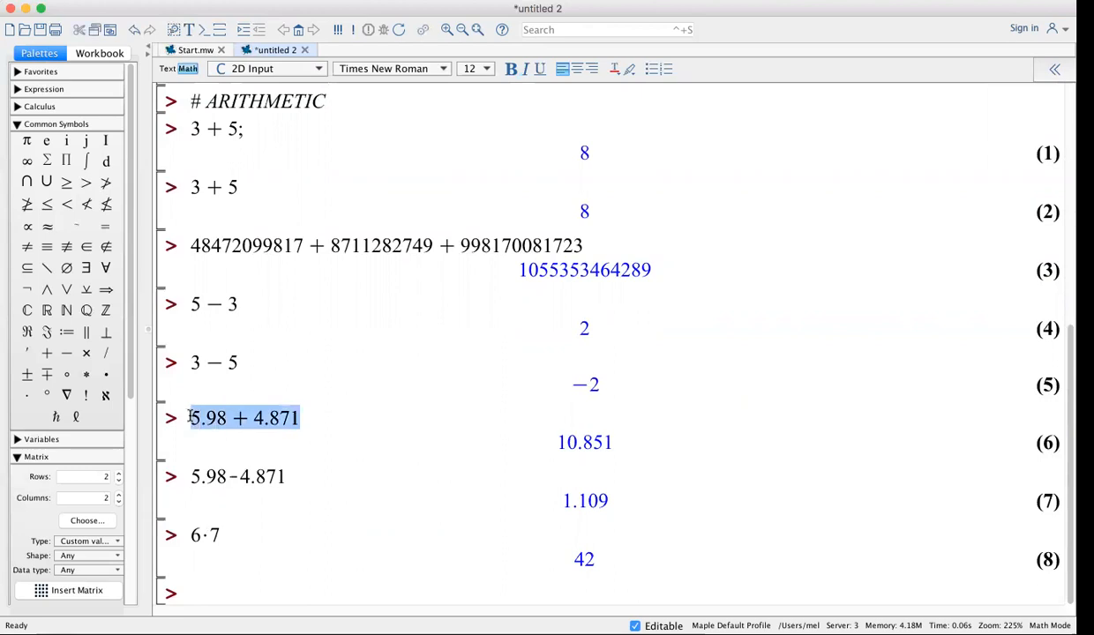
click(197, 597)
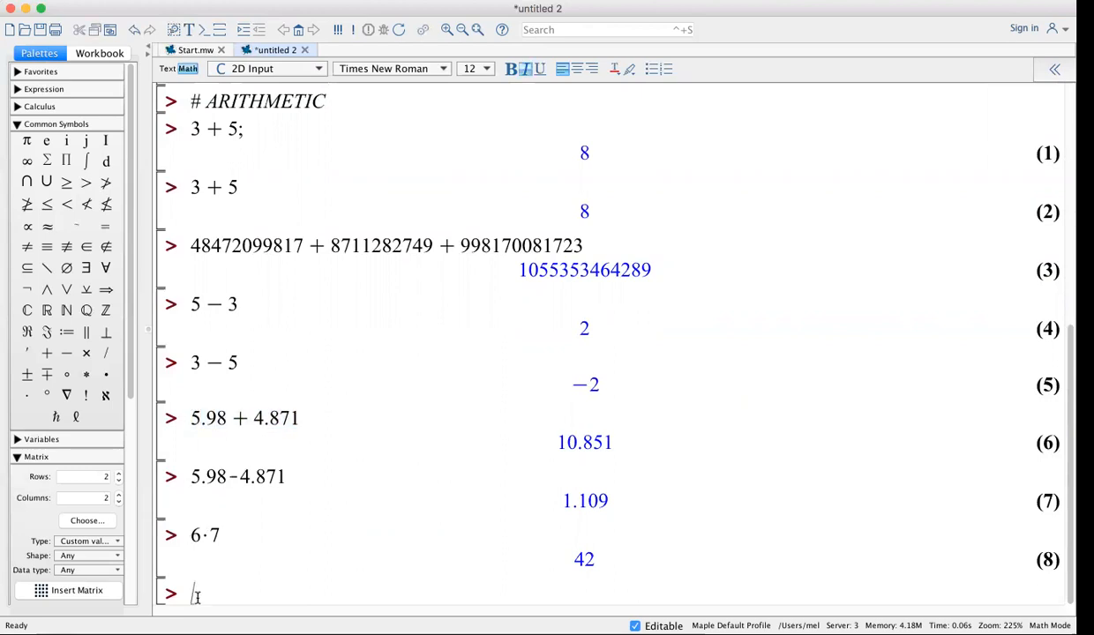
key(ctrl+v)
click(241, 593)
key(BackSpace)
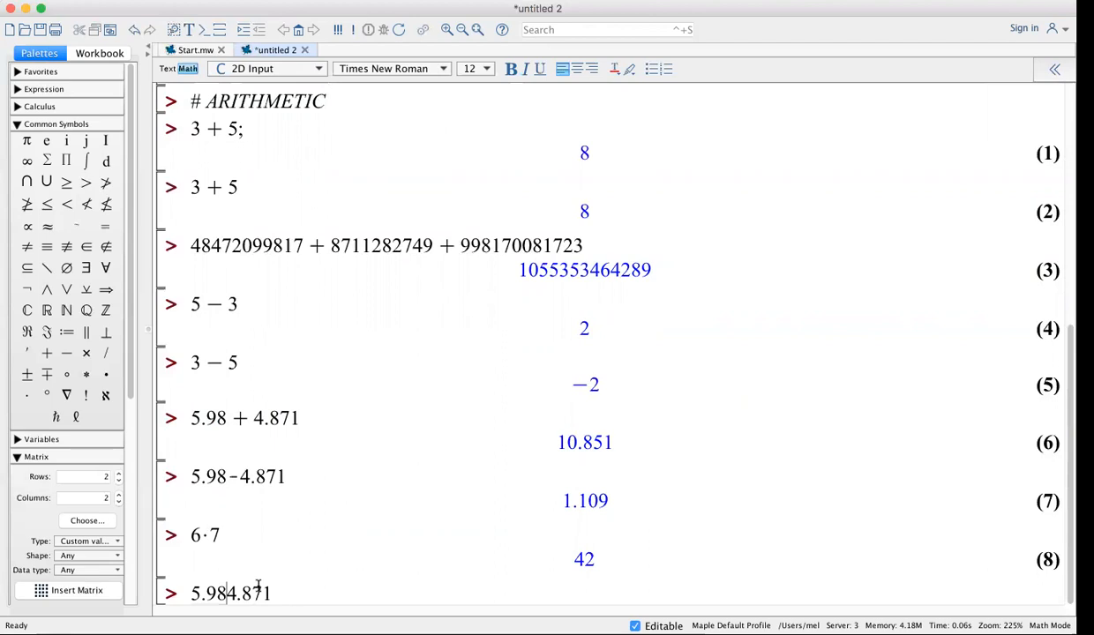
text(*)
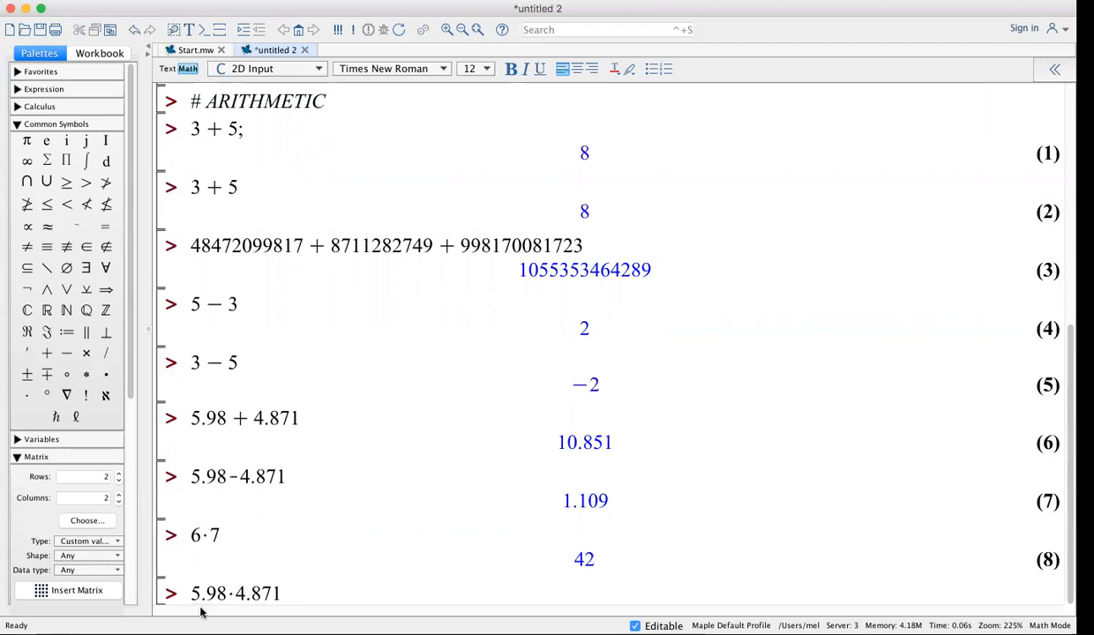
click(285, 592)
text(;)
key(Return)
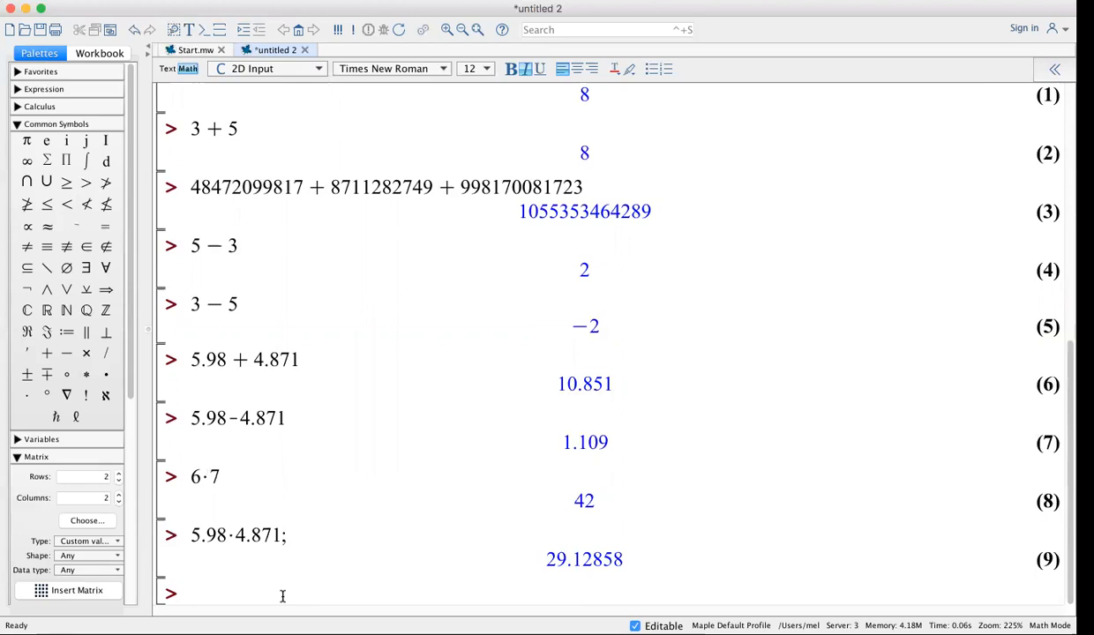
text(185/)
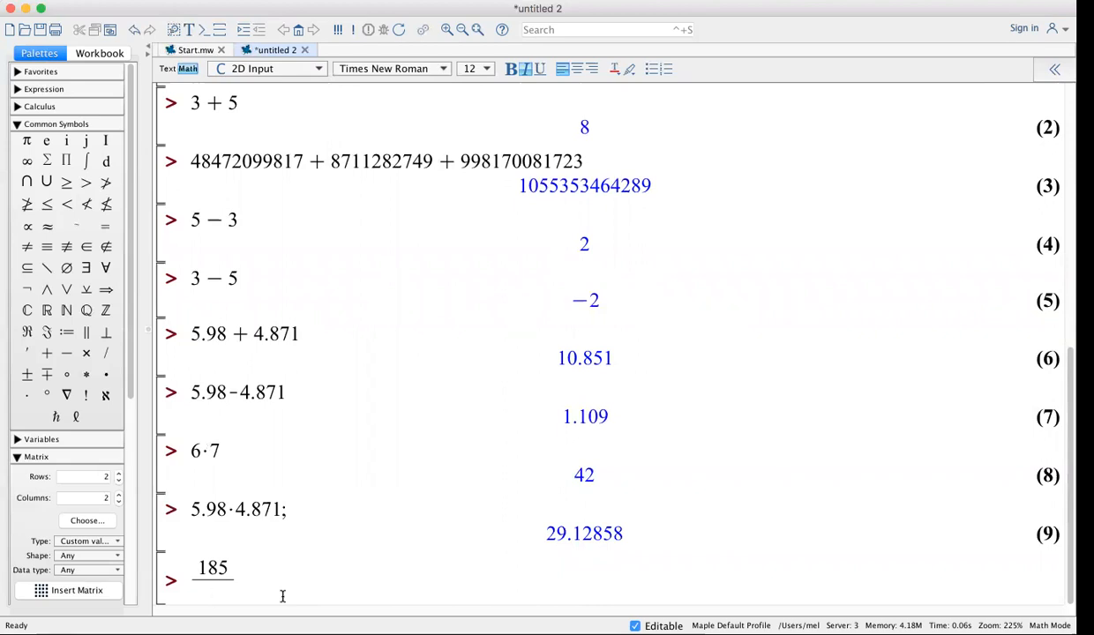
text(5)
Run 185/5; to get 37, then enter and run 185/6;
key(Right)
text(;)
key(Return)
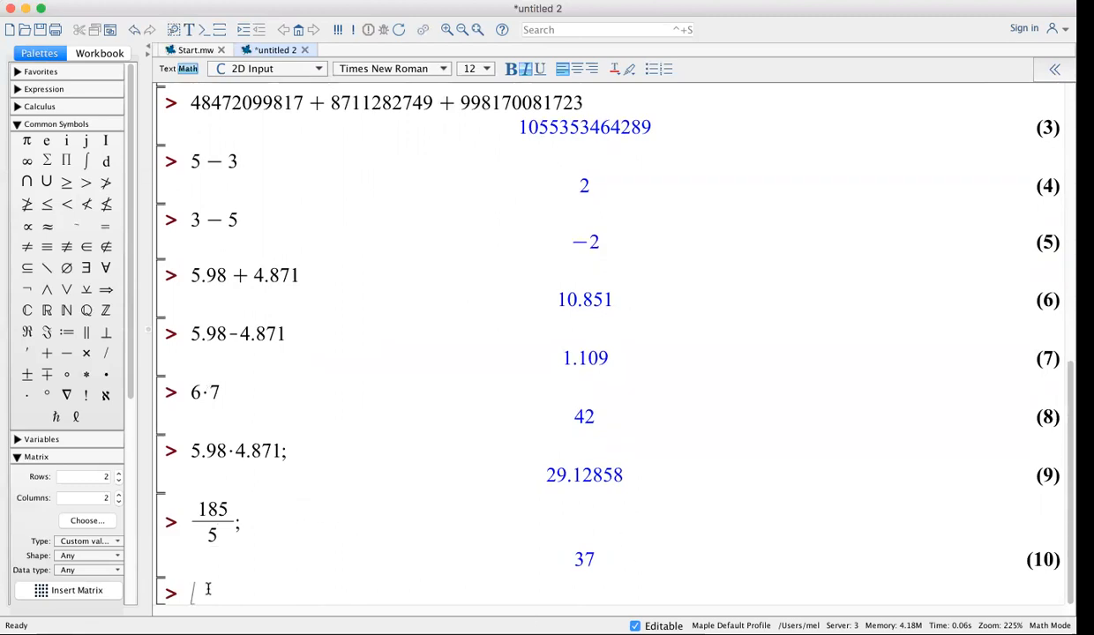
text(185/)
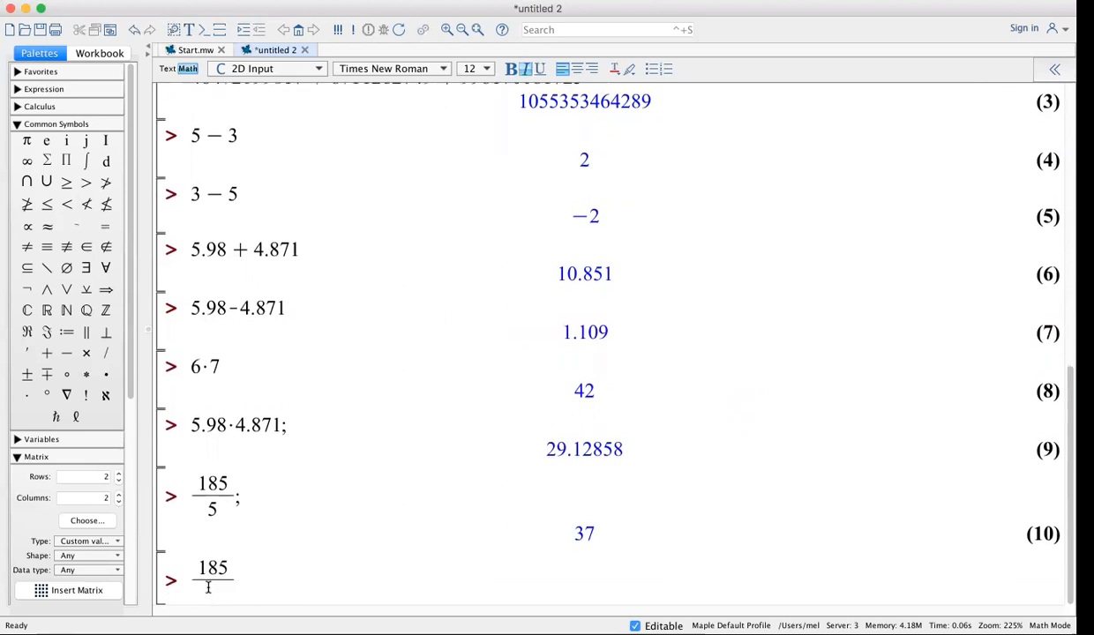
text(6)
key(Right)
text(;)
key(Return)
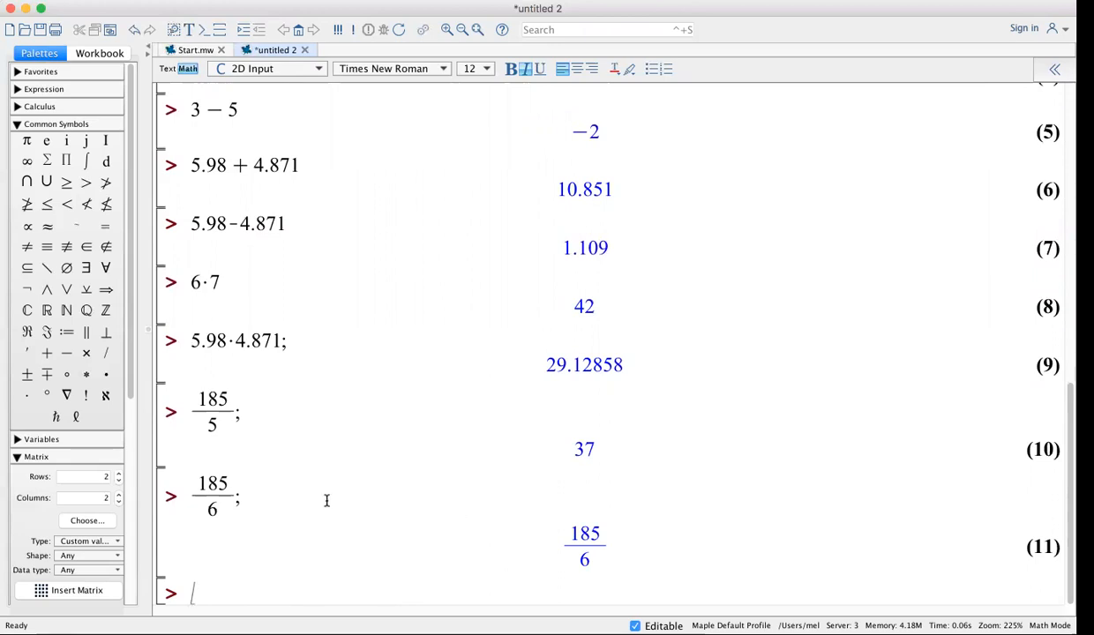
Edit the 185/6 numerator to 175, then to 195, re-running to get 65/2
click(214, 484)
key(BackSpace)
text(7)
key(Return)
click(213, 486)
key(BackSpace)
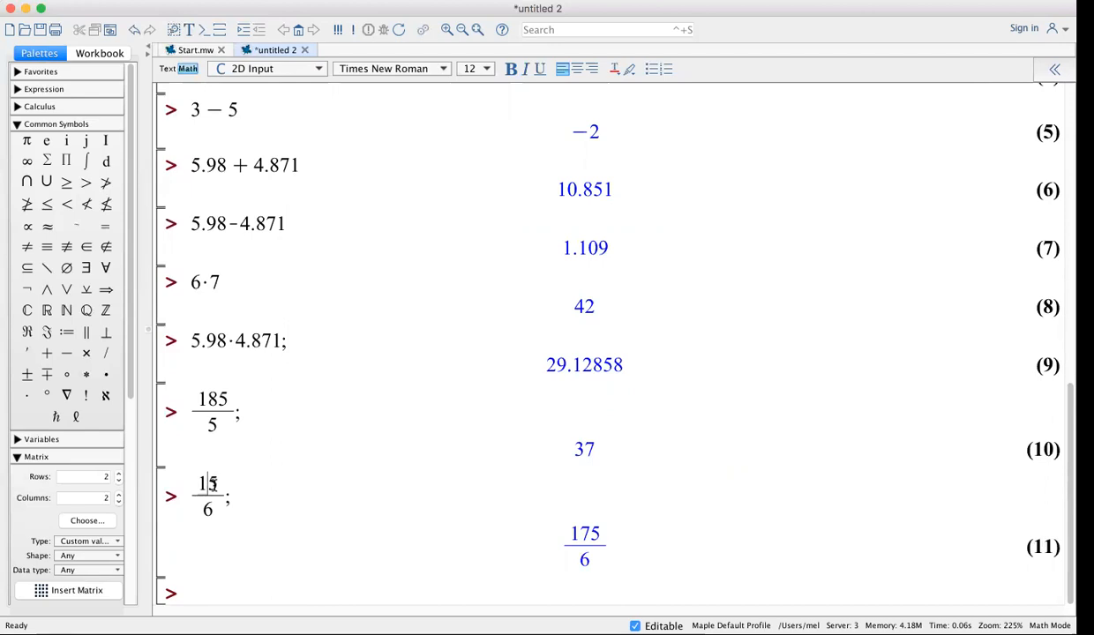
text(9)
key(Return)
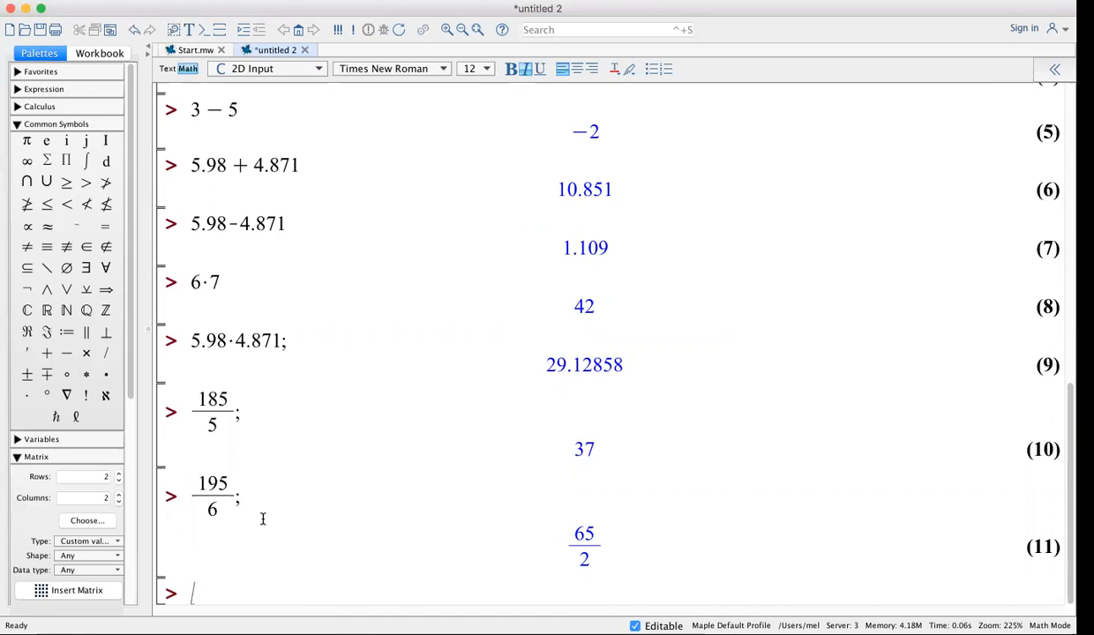
Write the comment '# The command to convert a number to a decimal is evalf( ).'
text(#)
text( The)
text(en)
key(BackSpace)
key(BackSpace)
text(man)
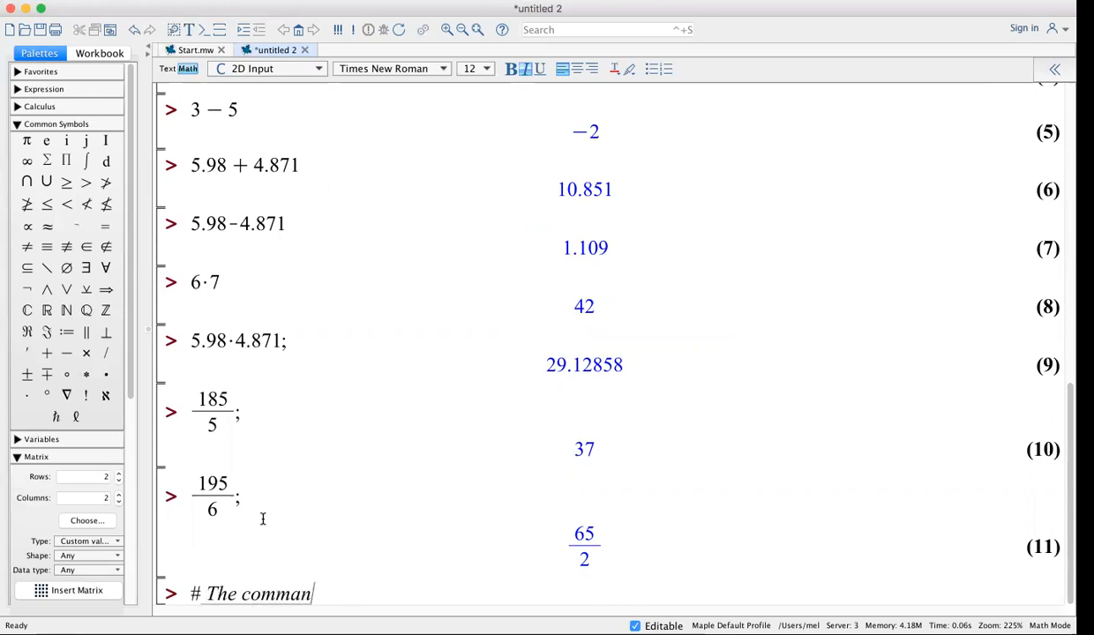
text(d to convert )
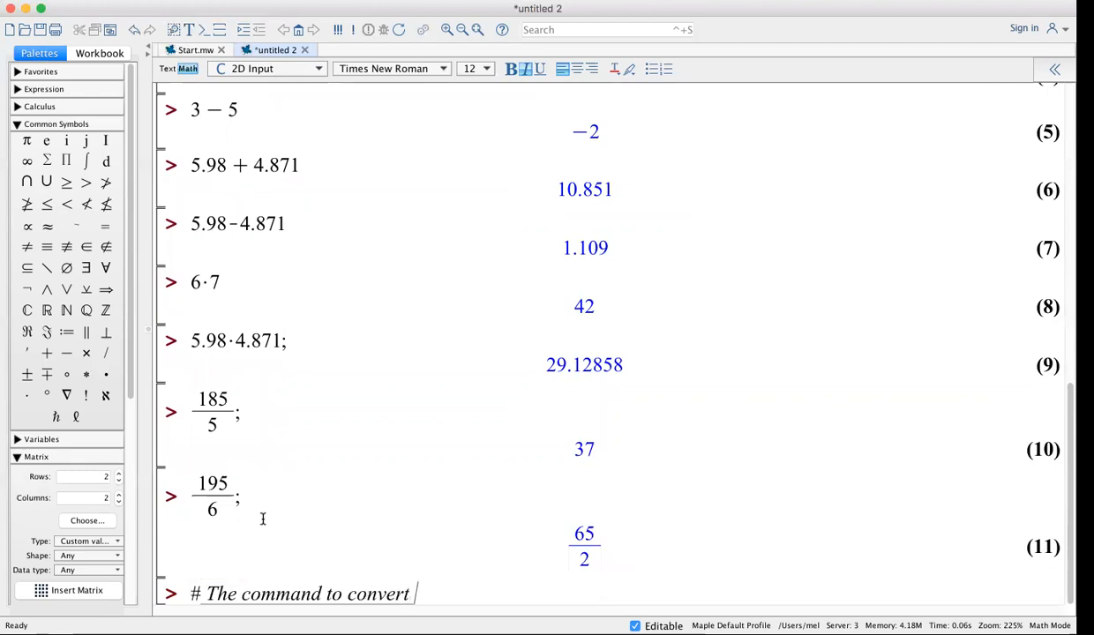
text(a fracti)
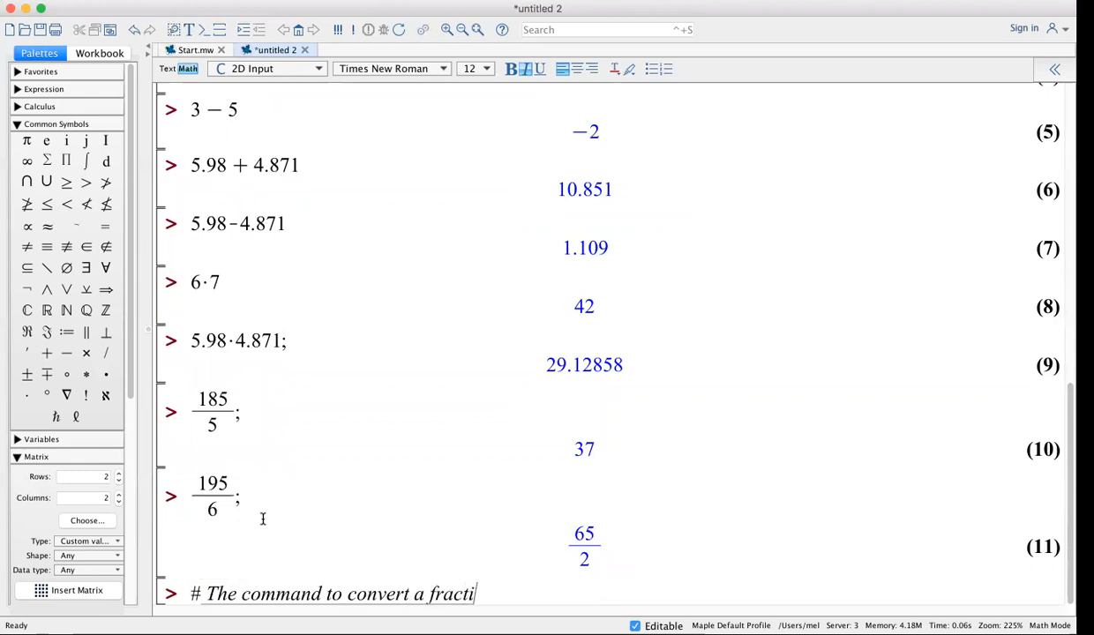
text(on to a d)
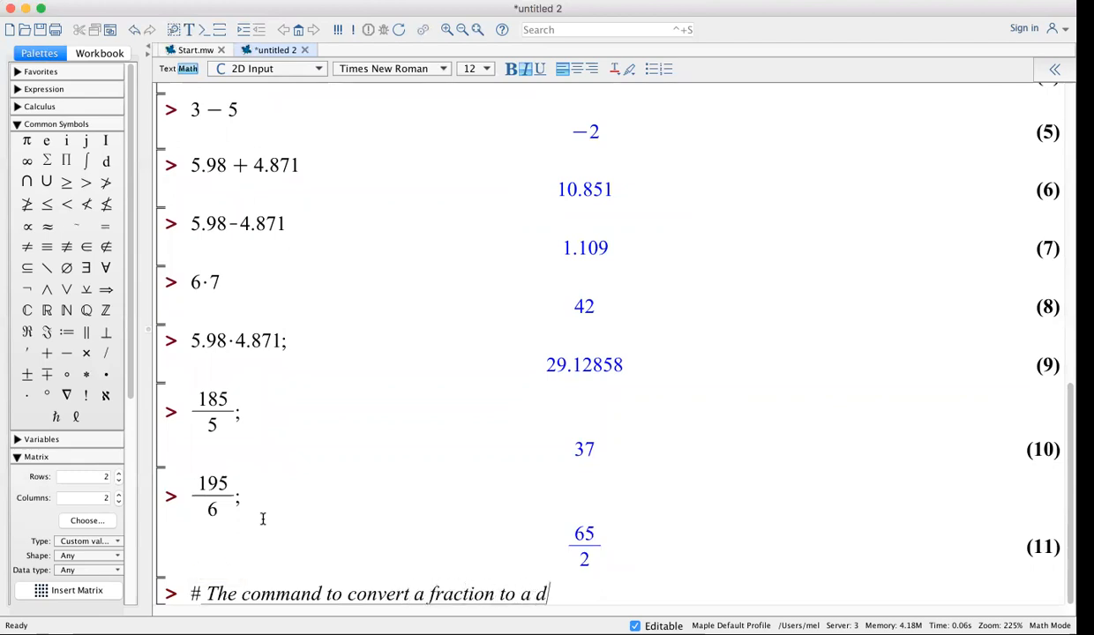
text(ecimal is)
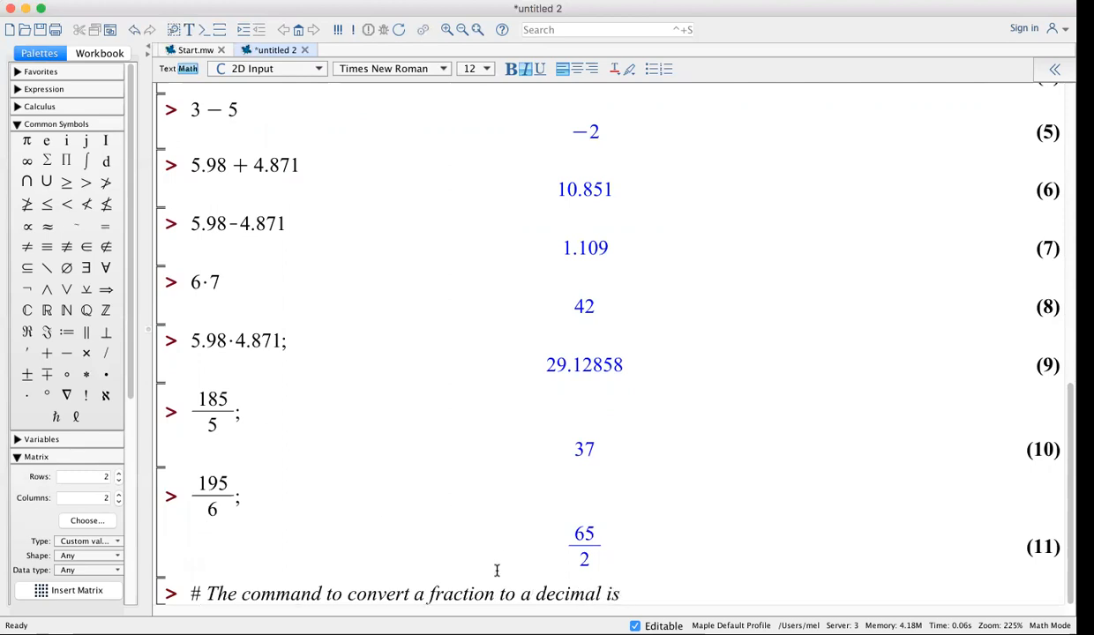
drag(495, 593, 430, 591)
text(number)
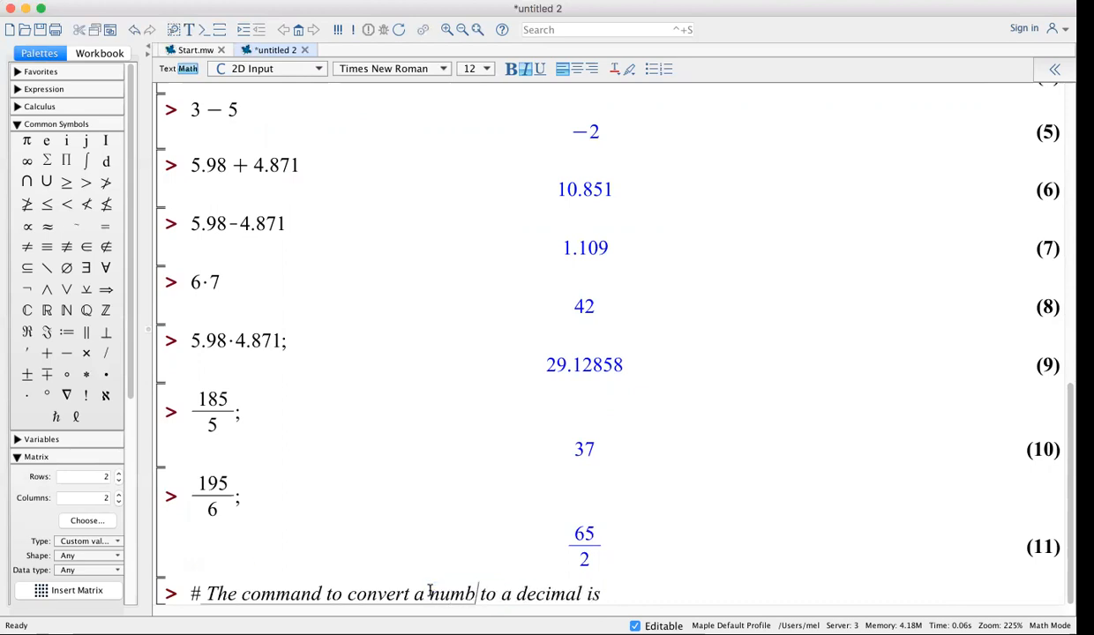
text( to a decimal is eval)
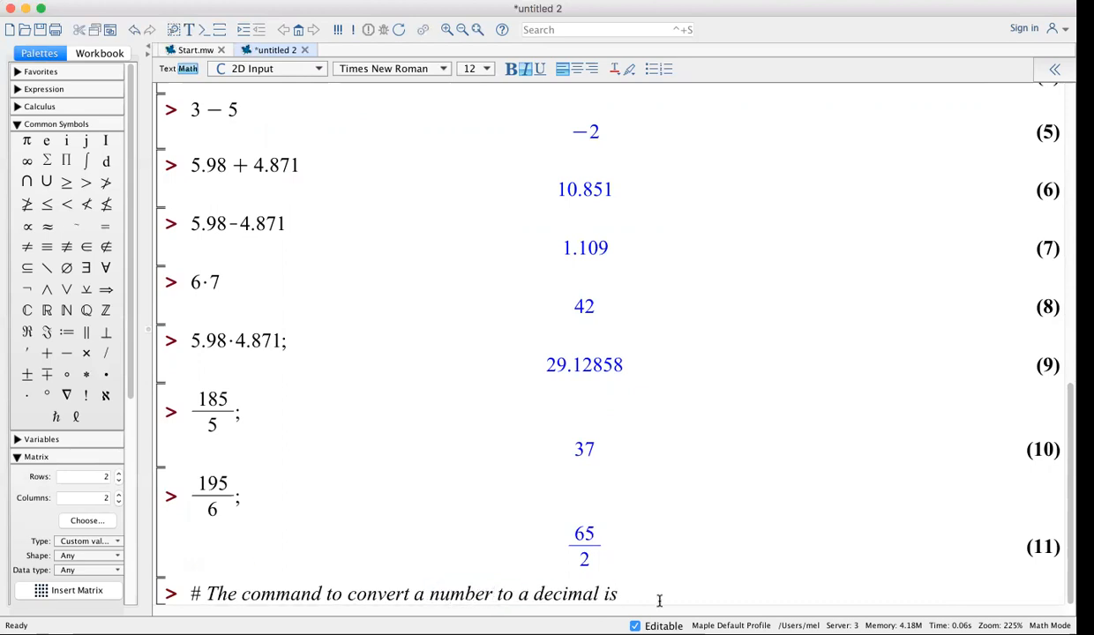
text(f( ))
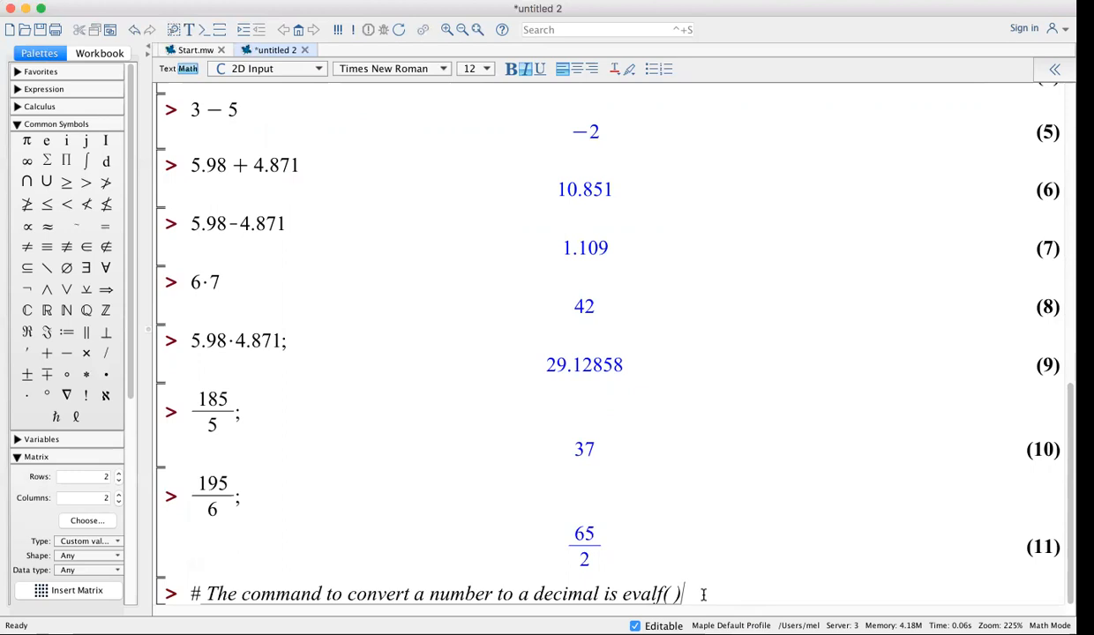
text(.)
key(Return)
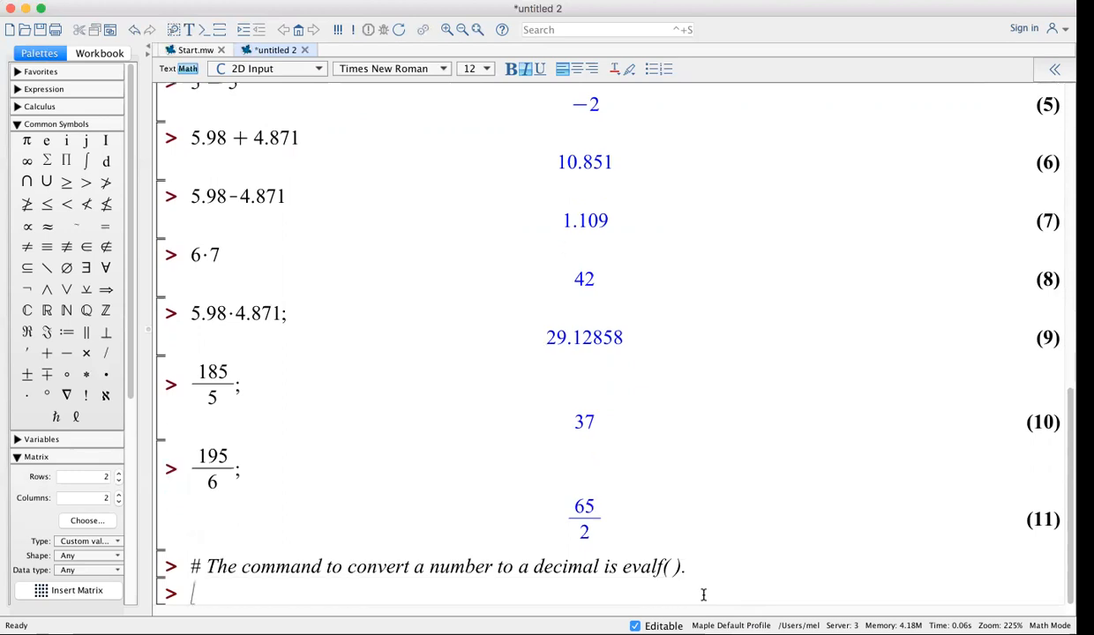
text(evalf()
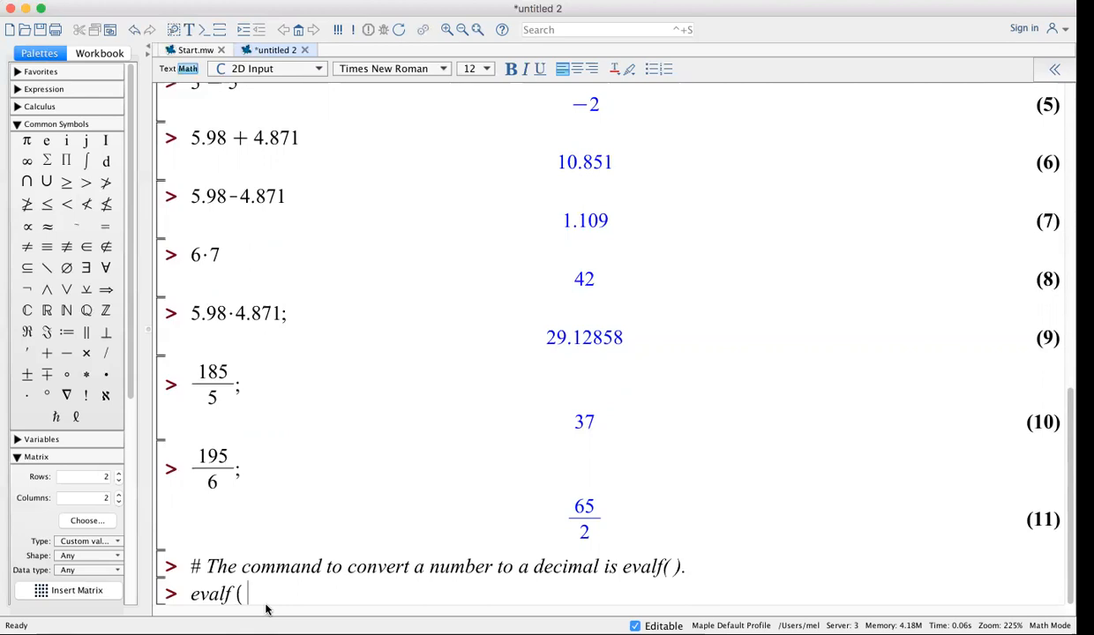
Enter evalf(65/2); and run it to get 32.50000000
text(65/2)
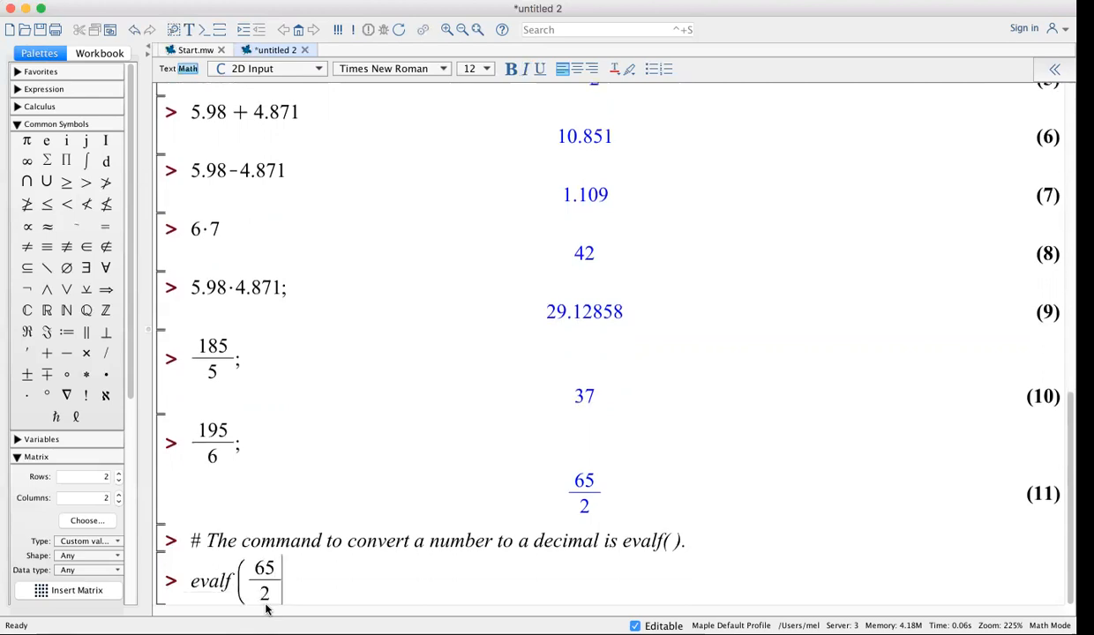
key(Right)
text();)
key(Return)
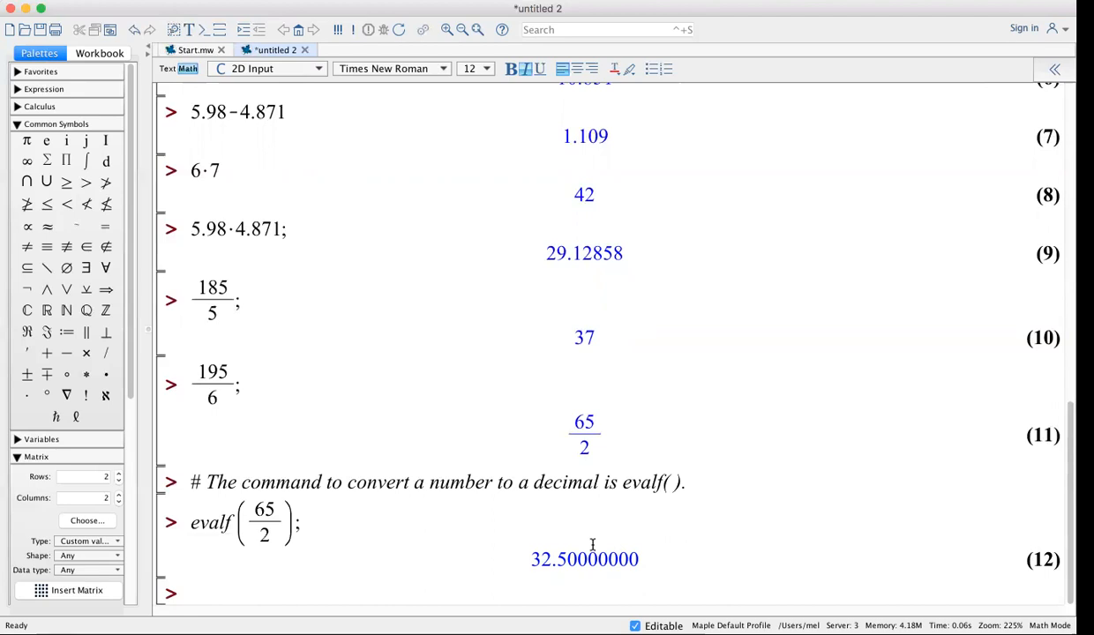
Copy the evalf(65/2); line, change the denominator to 4, and run it for 16.25000000
click(308, 521)
drag(309, 520, 183, 522)
key(ctrl+c)
click(206, 578)
key(ctrl+v)
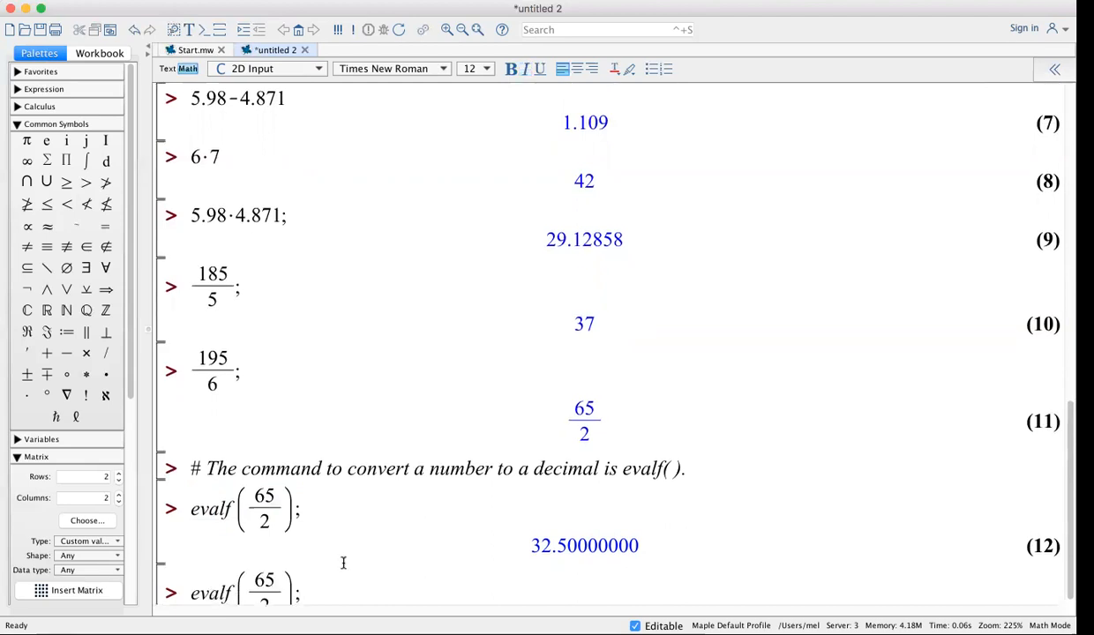
scroll(344, 563, down, 1)
click(267, 592)
key(BackSpace)
text(4)
key(Return)
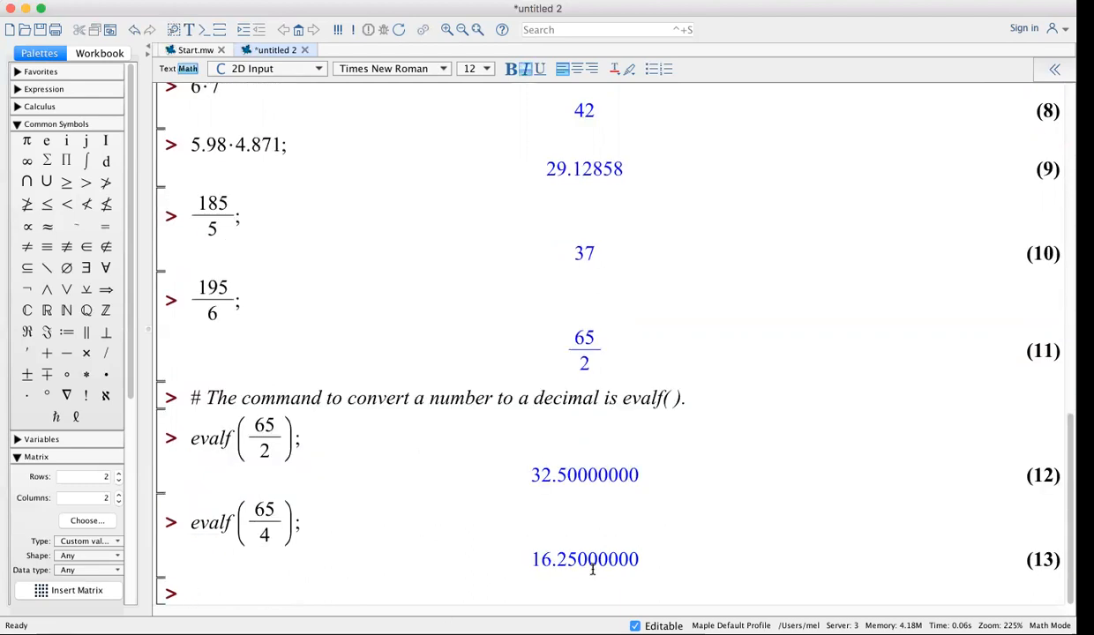
Copy the evalf(65/4) line, change the denominator to 256, and run it
click(297, 523)
drag(269, 528, 184, 528)
click(206, 576)
key(super+v)
scroll(331, 574, down, 1)
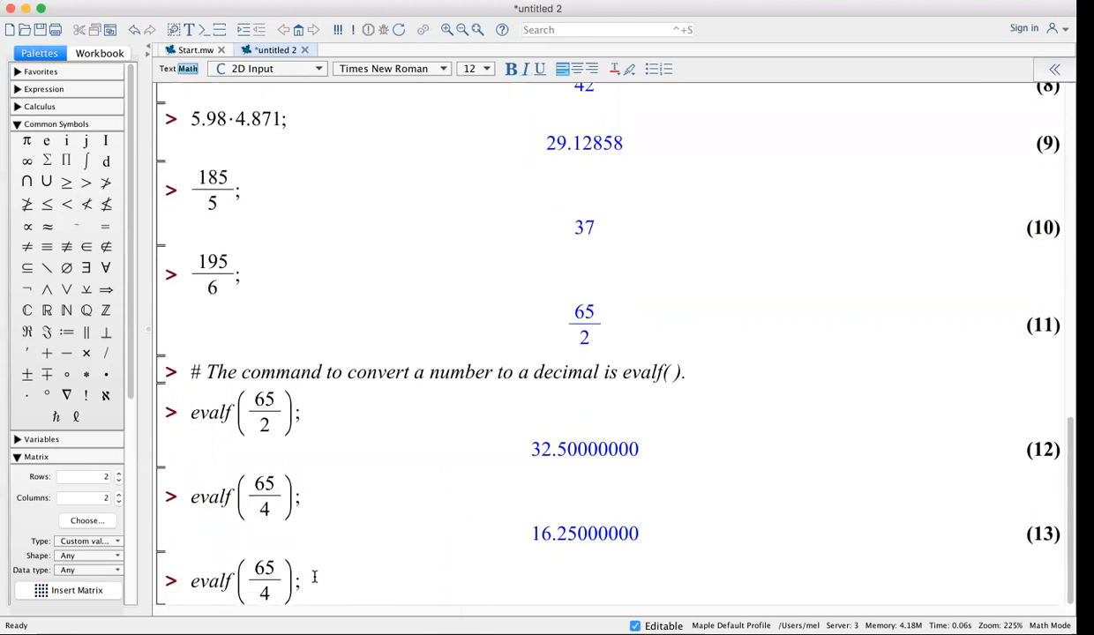
click(274, 588)
key(BackSpace)
text(256)
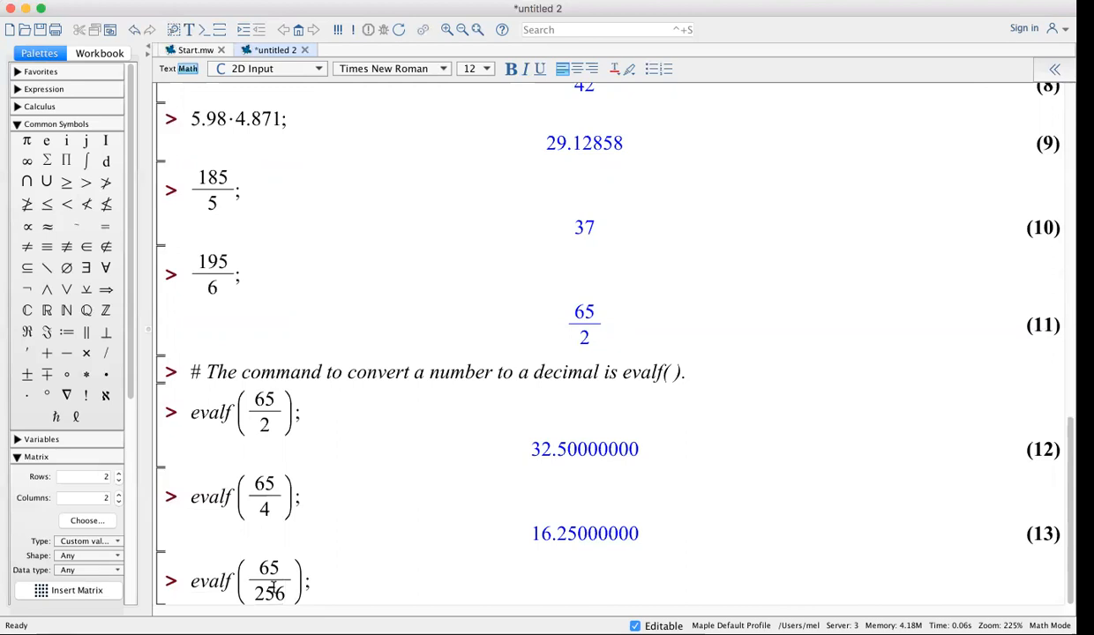
key(Return)
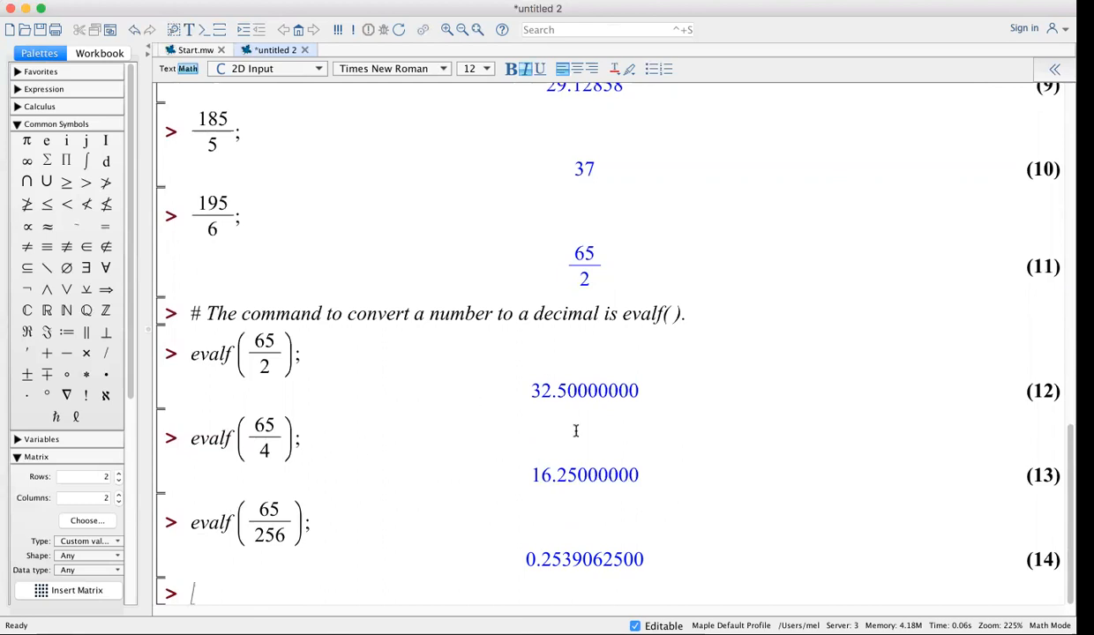
scroll(575, 430, up, 5)
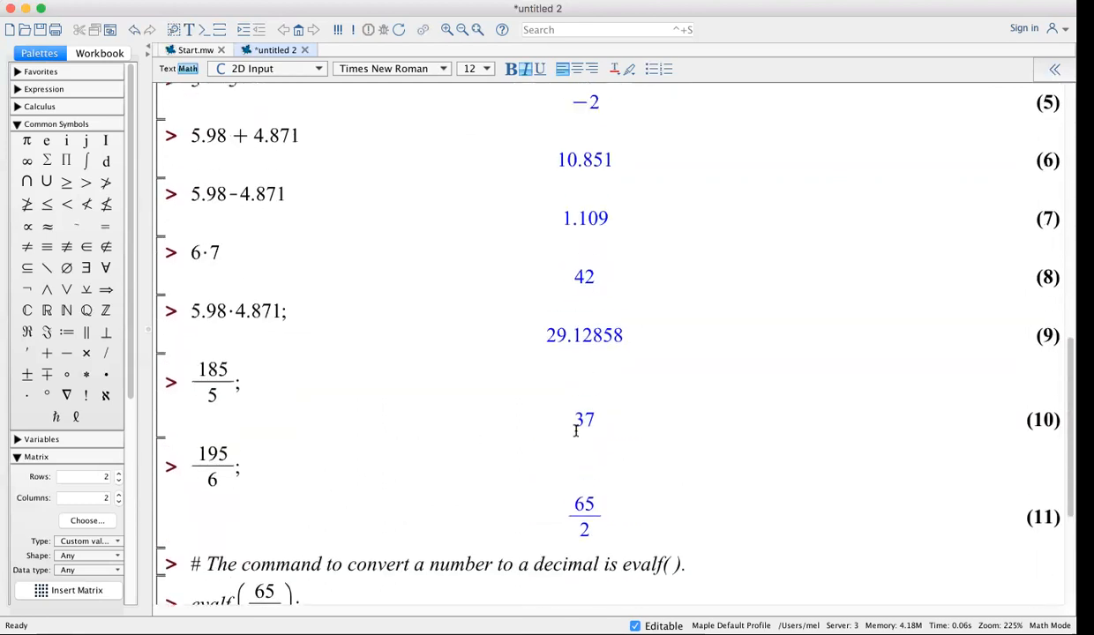
scroll(575, 431, up, 3)
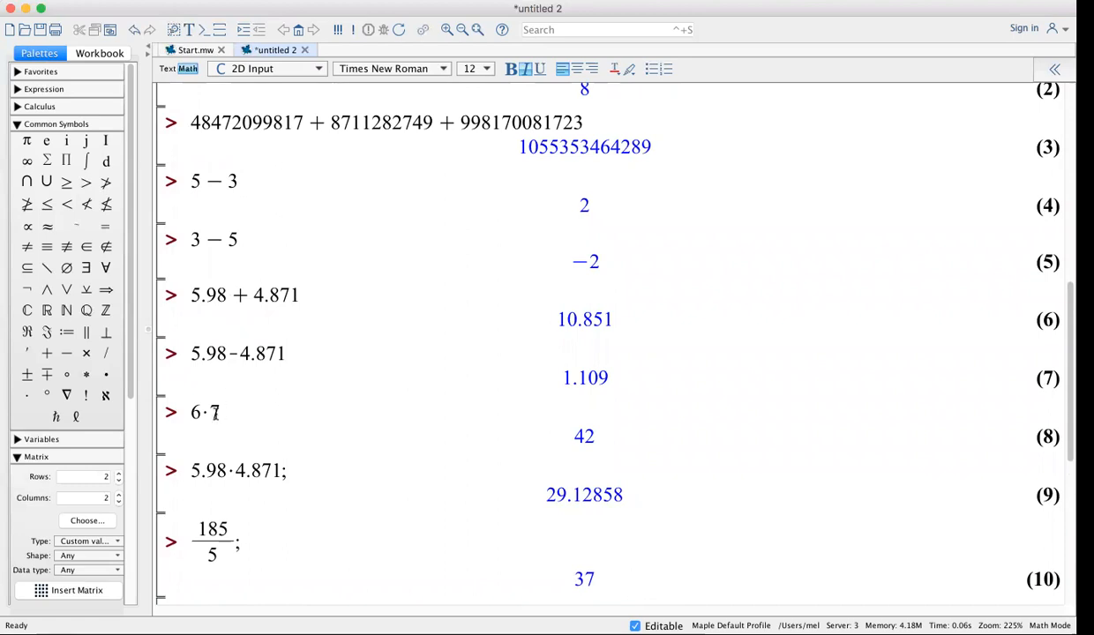
scroll(285, 477, down, 9)
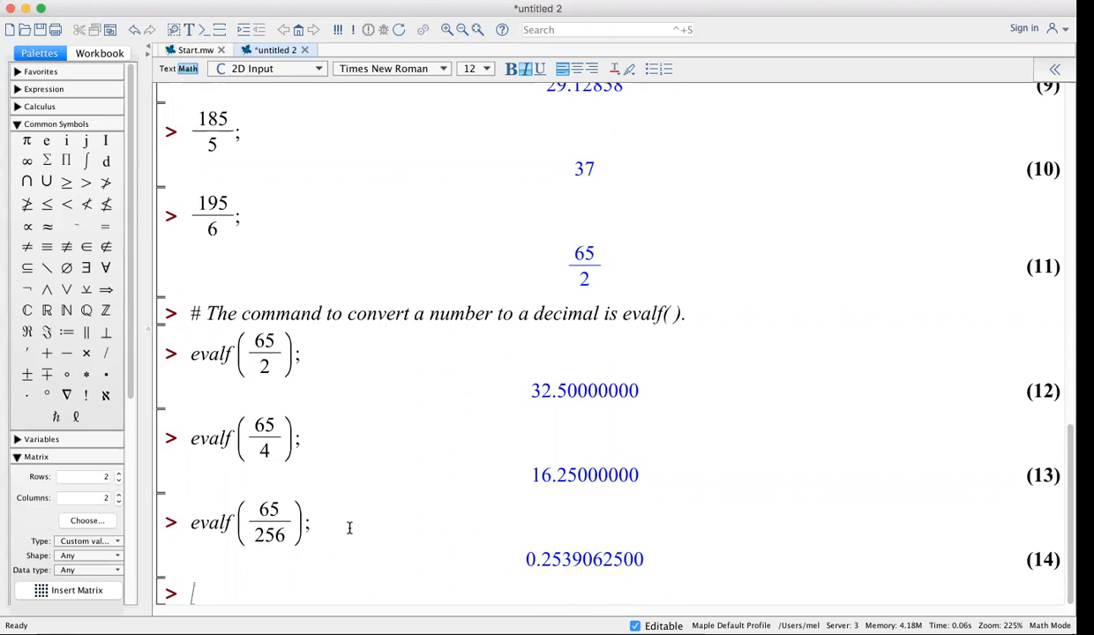
Enter the fraction 782/48, which simplifies to 391/24
text(782/)
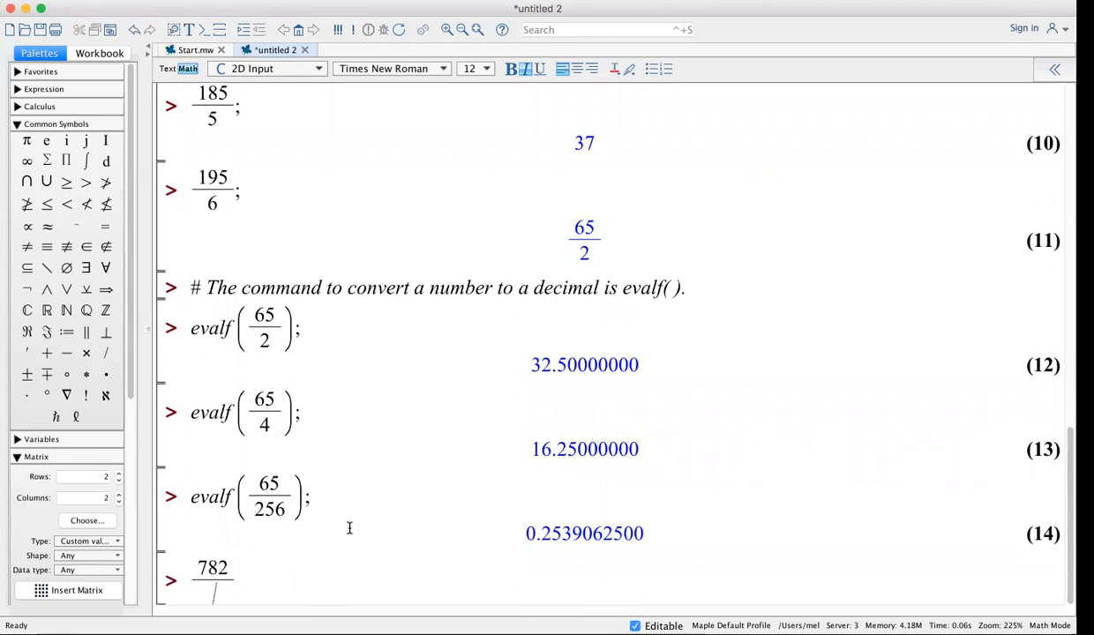
text(48)
key(Return)
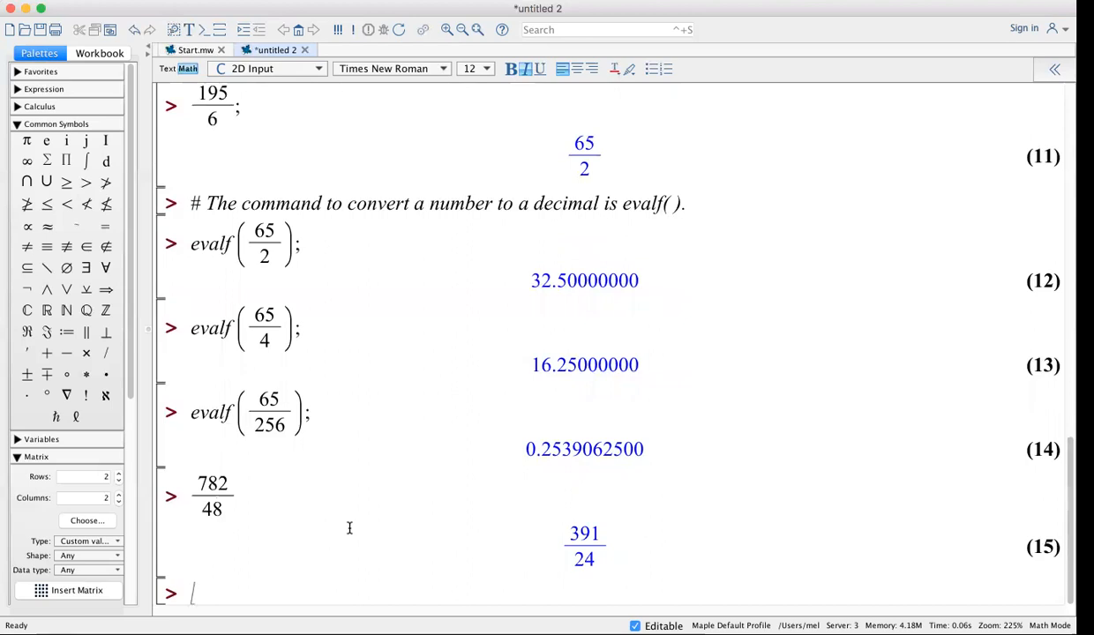
Run evalf(%); for 16.29166667, then type a comment explaining the % symbol
text(evalf()
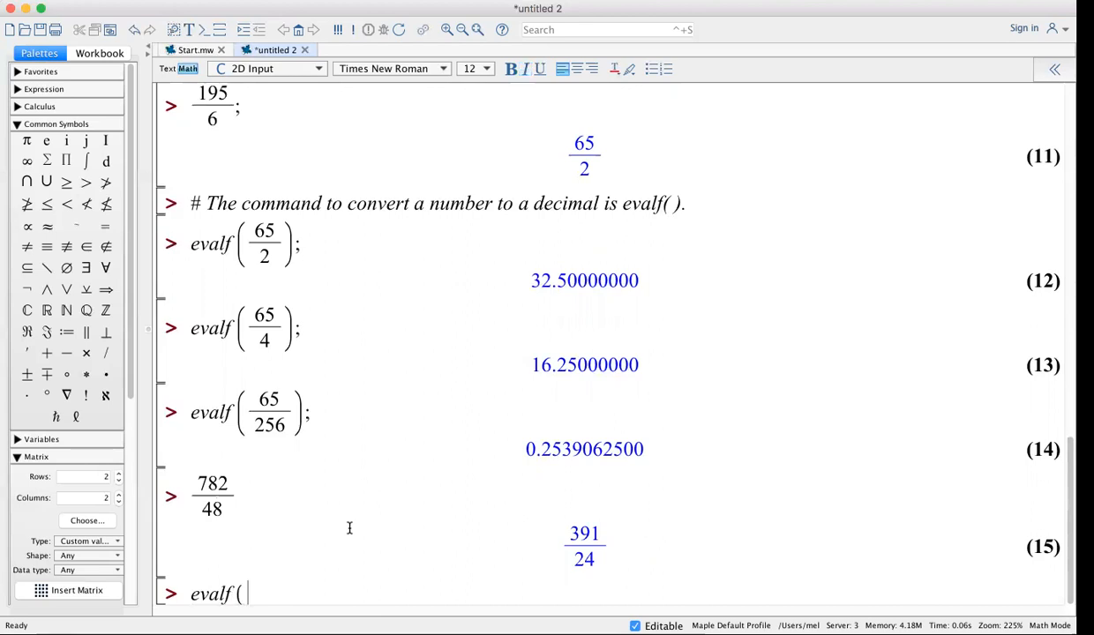
text(%);)
key(Return)
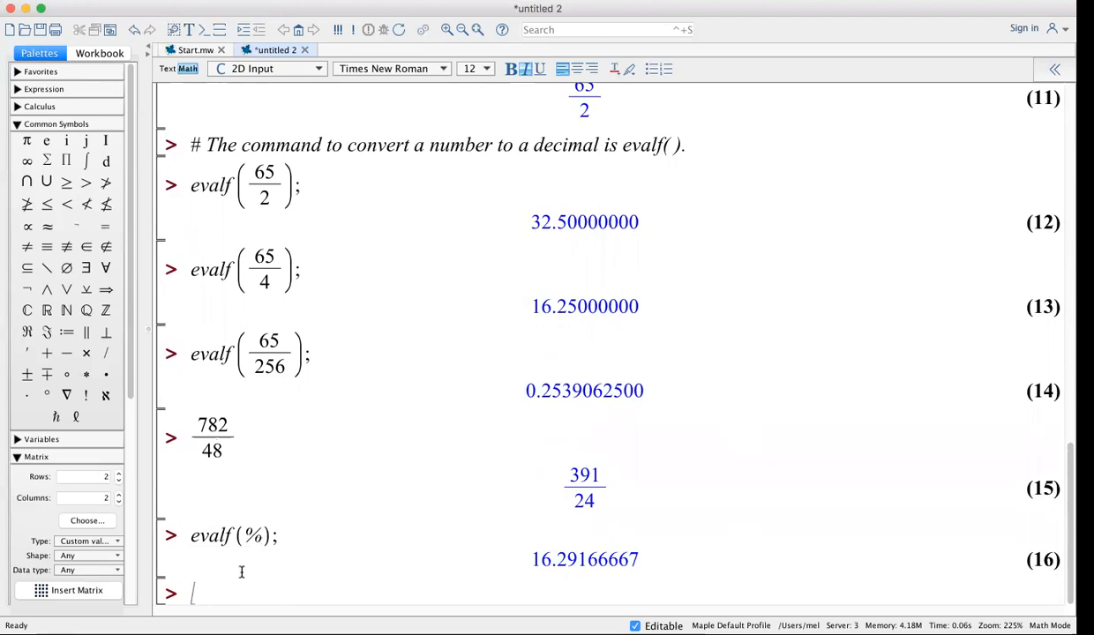
text(# The symbol )
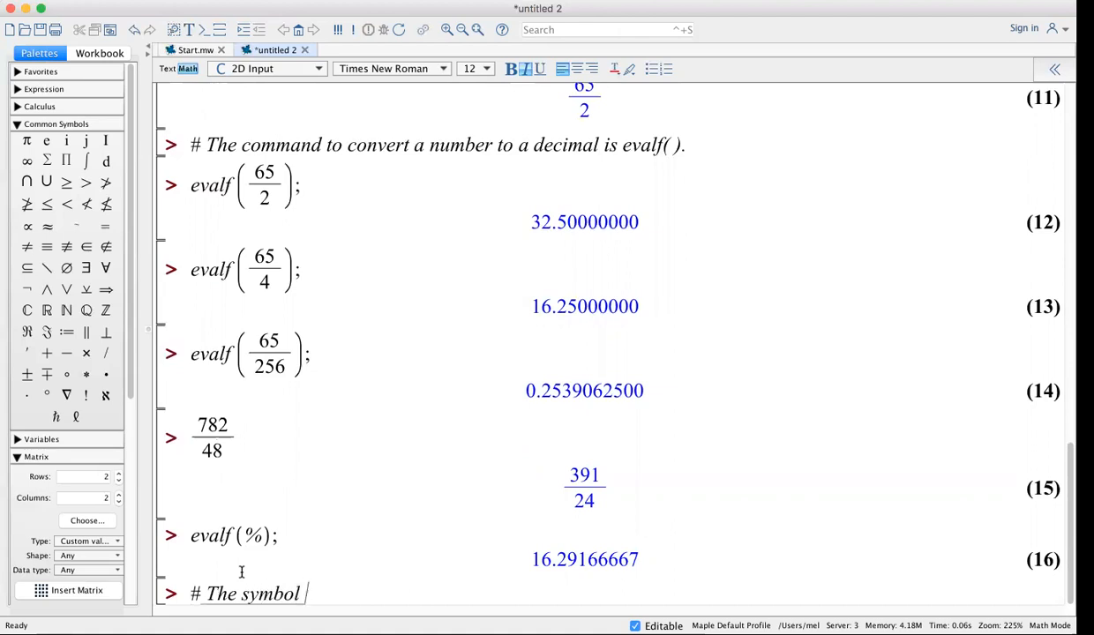
text(% mea)
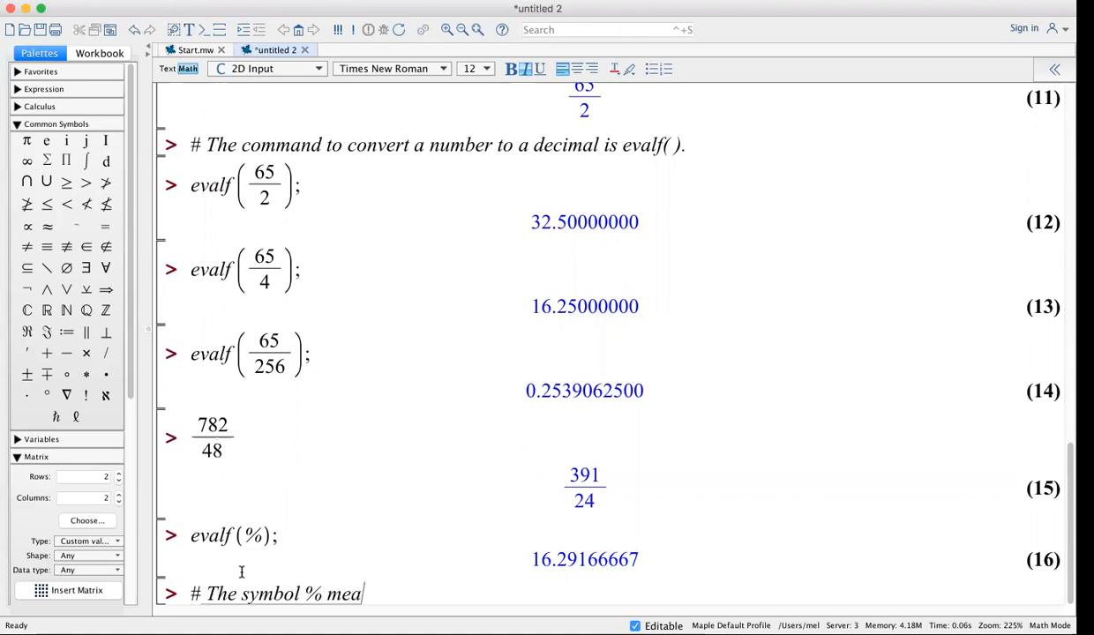
text(ns ins)
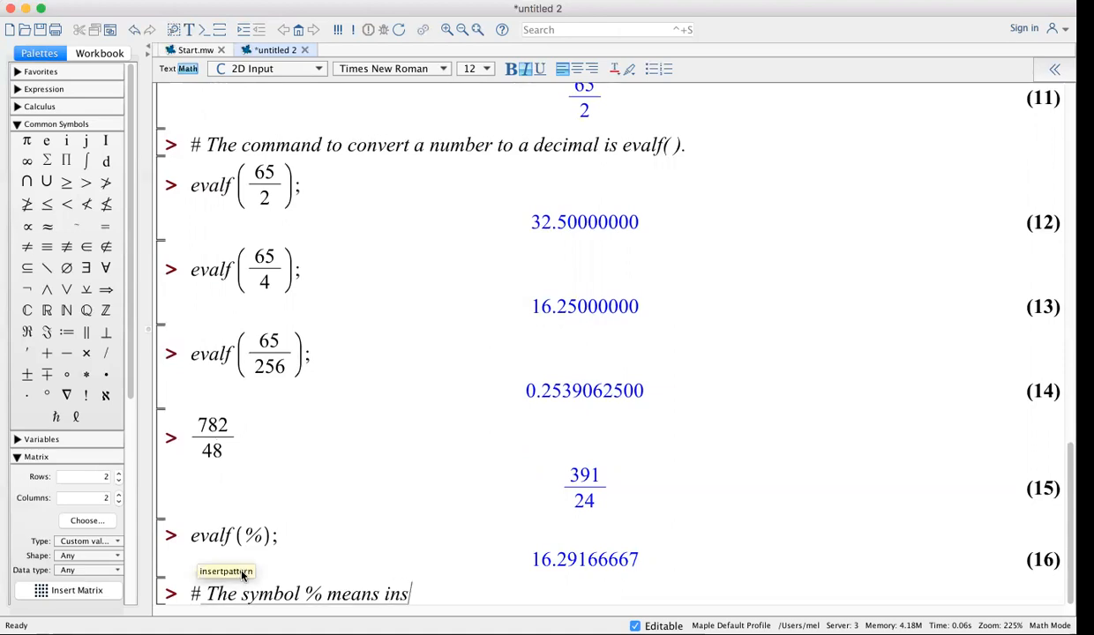
text(ert the last)
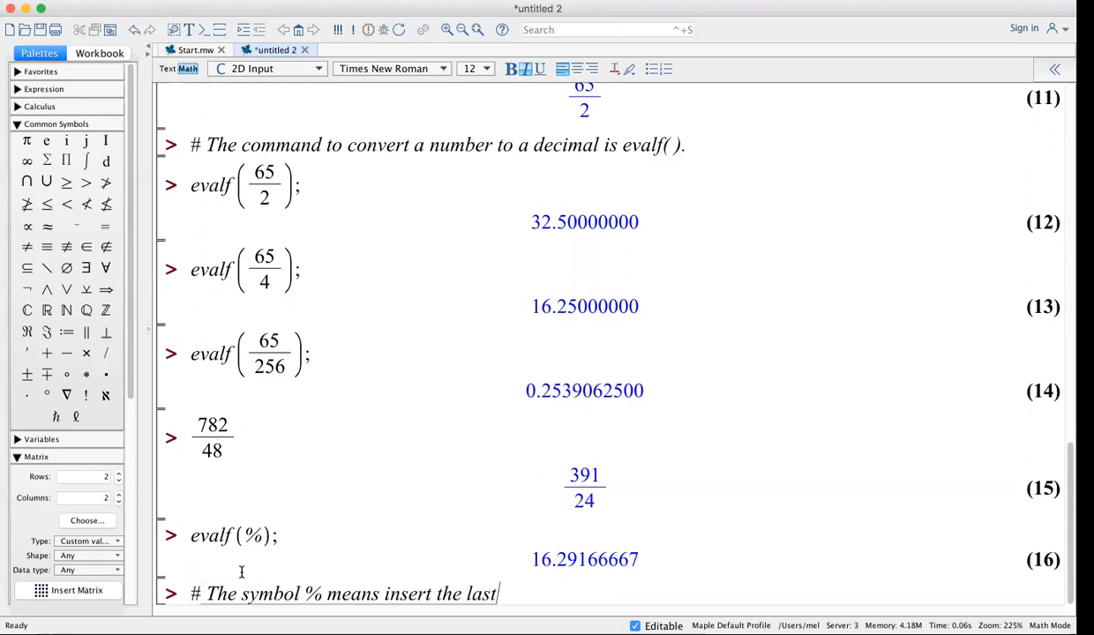
text( number c)
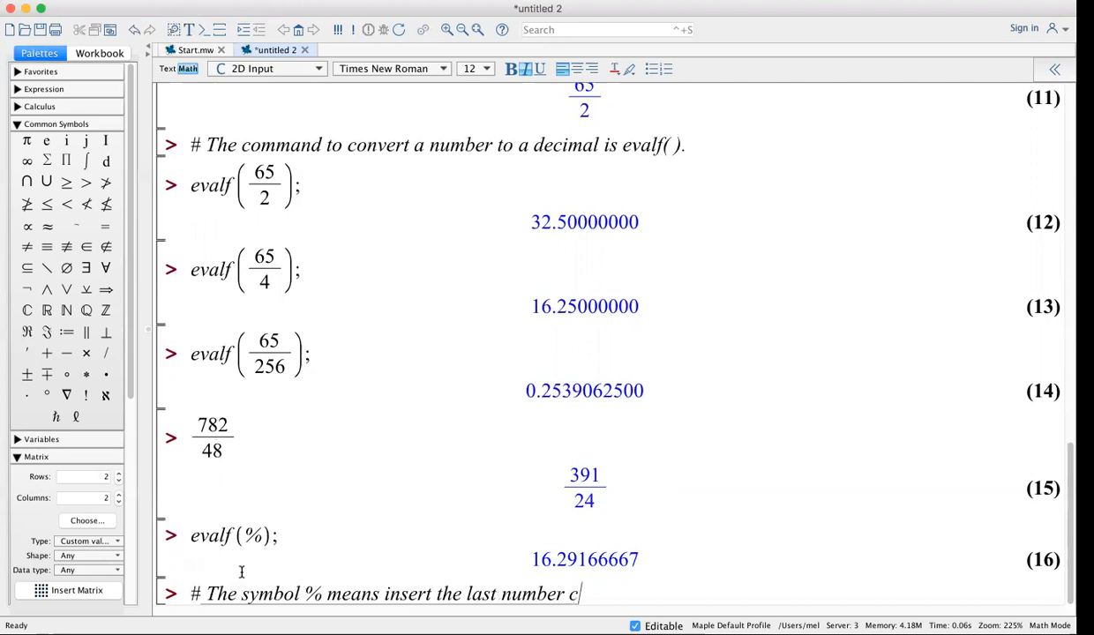
text(alculated.)
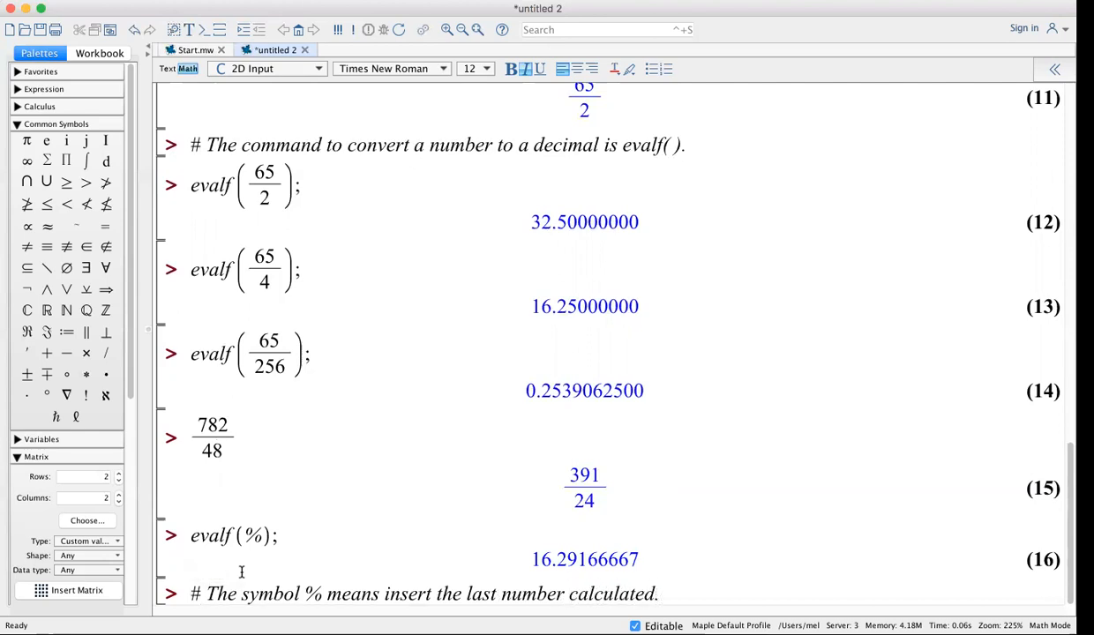
Commit the '# The symbol % means insert the last number calculated.' comment line
key(Return)
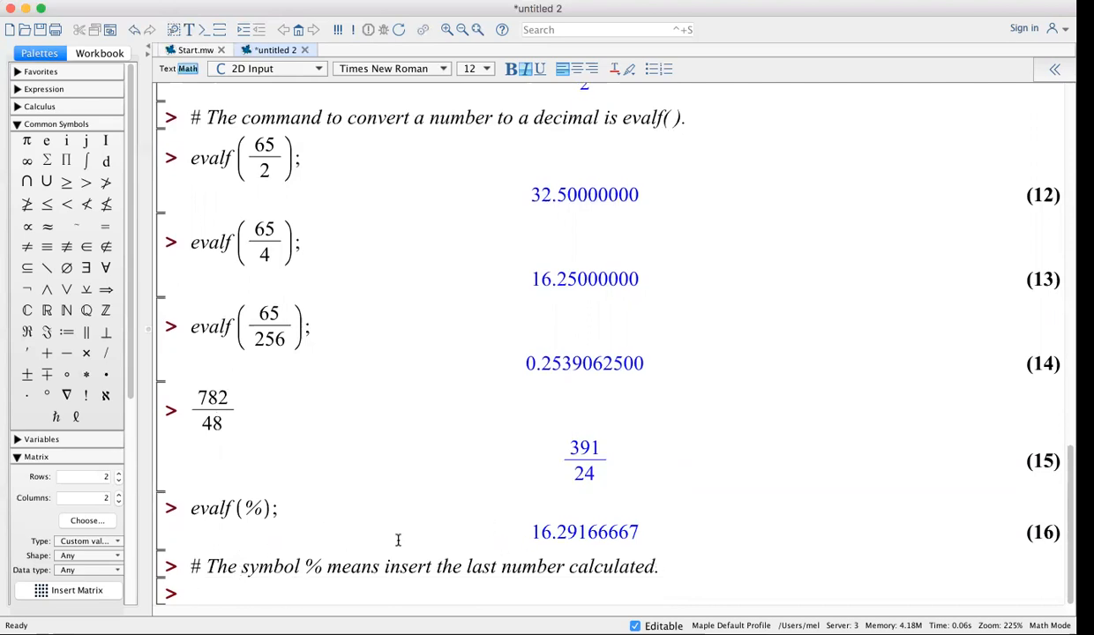
Insert a % line after 782/48 recalling 391/24, and re-run evalf(%) below it
click(255, 409)
scroll(255, 408, up, 2)
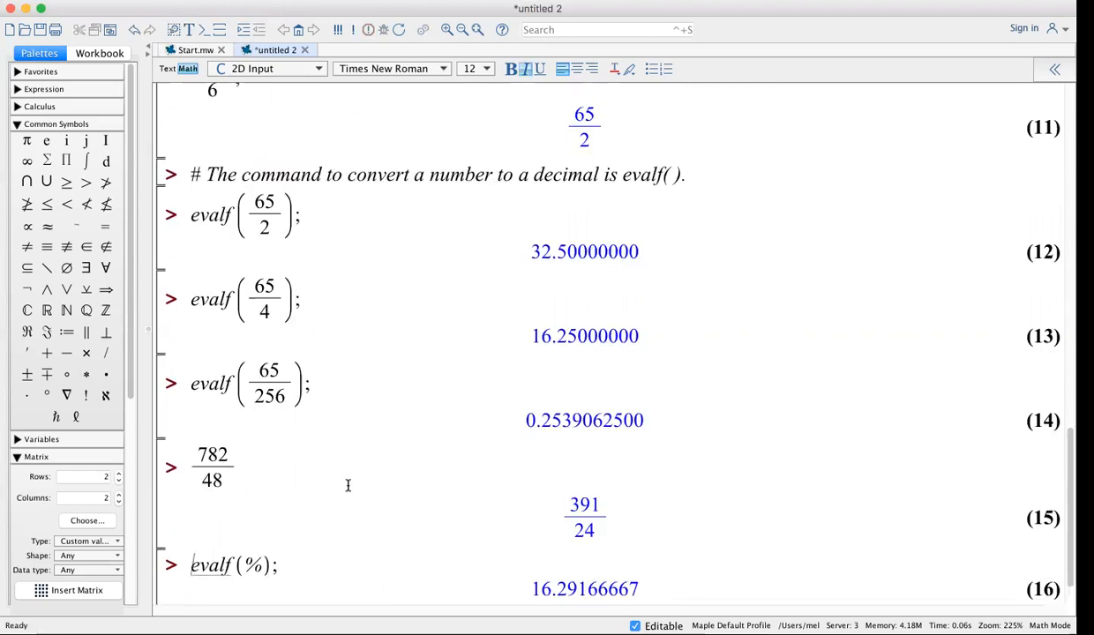
click(300, 457)
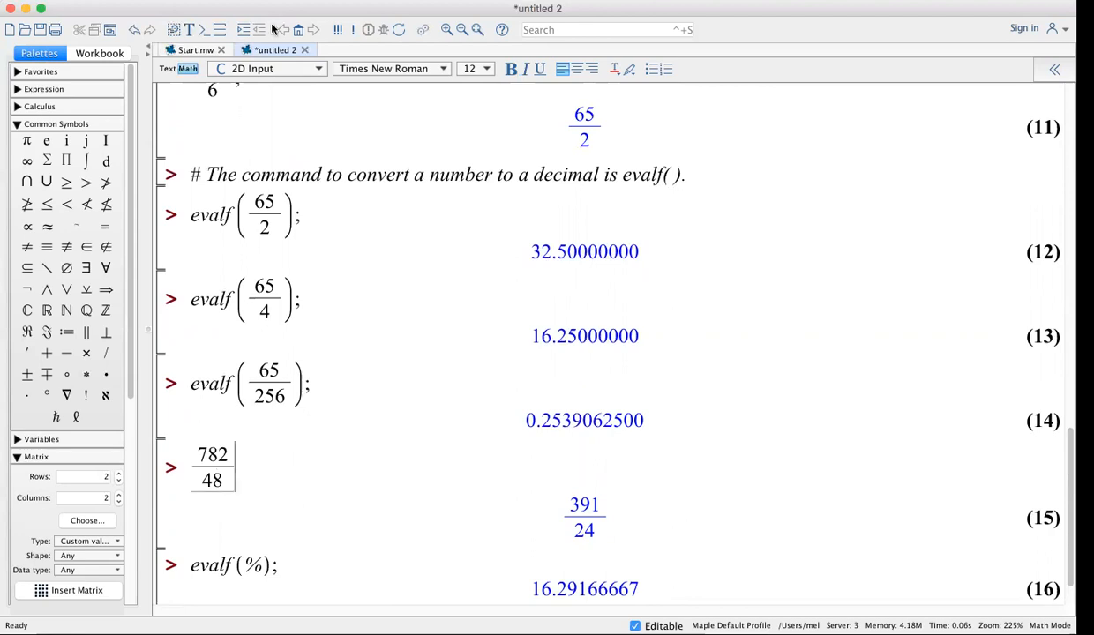
click(201, 31)
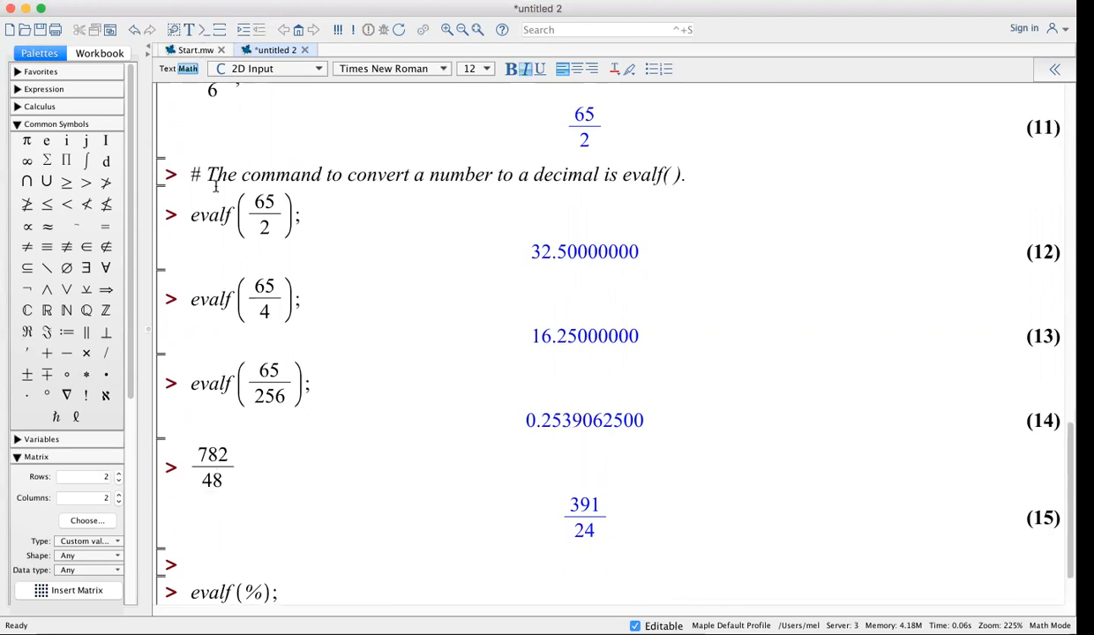
text(%)
key(Return)
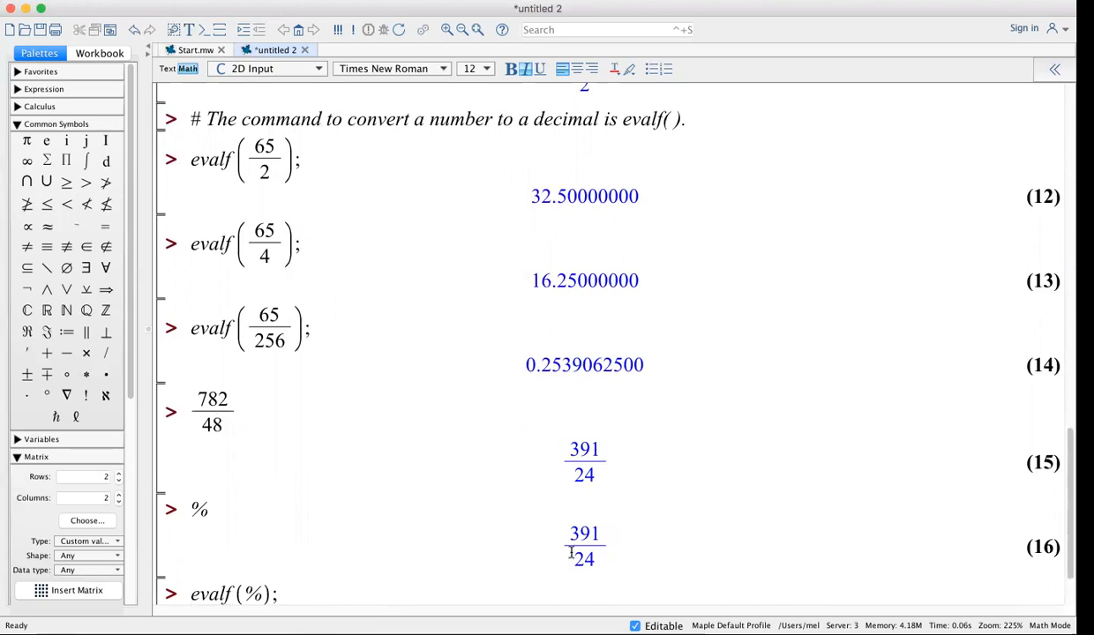
key(Return)
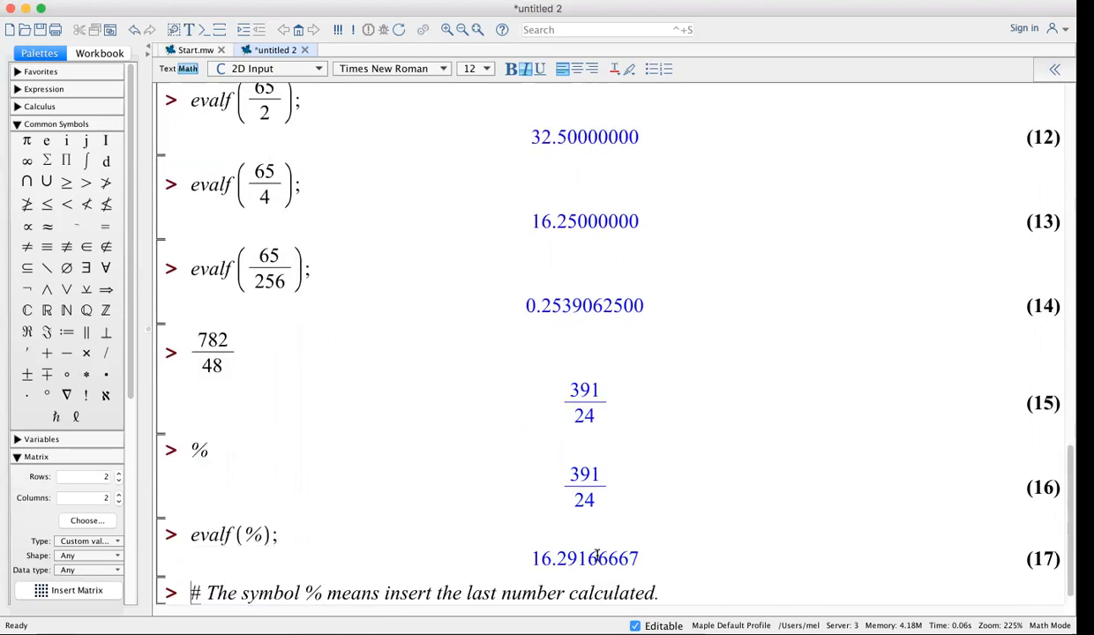
Add a % line below evalf(%) recalling 16.29166667, then start a new input with 3
click(313, 535)
click(202, 31)
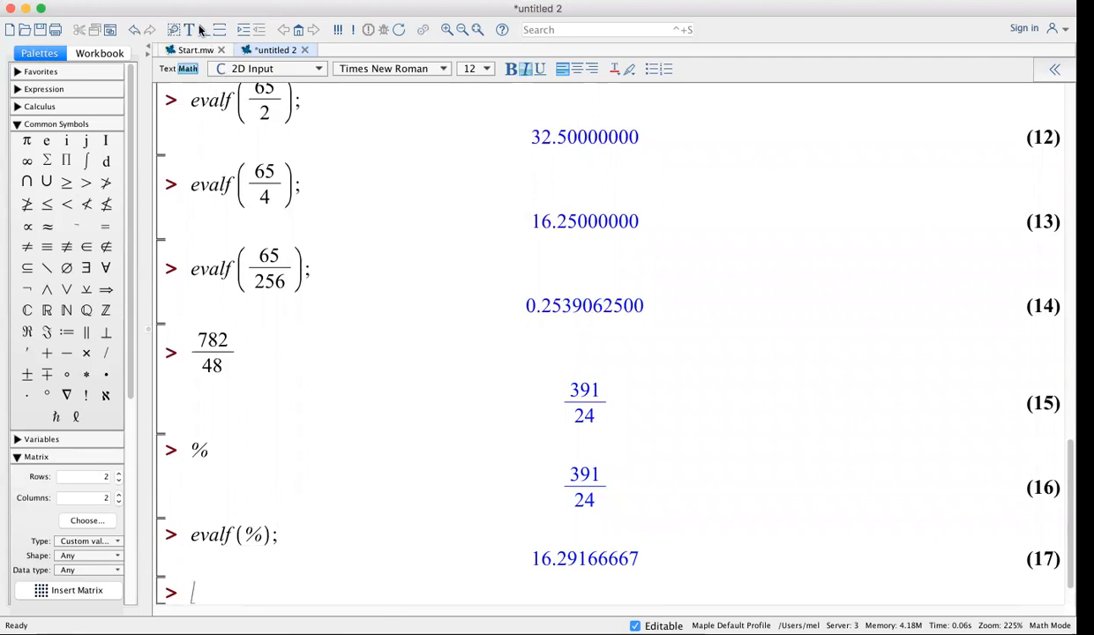
text(%)
key(Return)
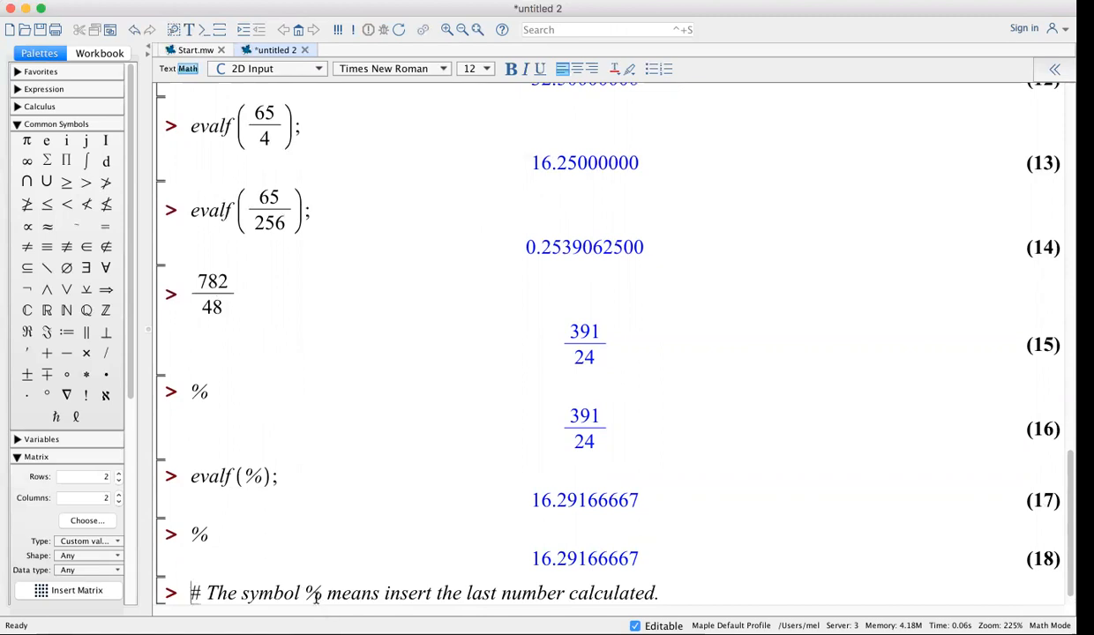
click(674, 594)
key(Return)
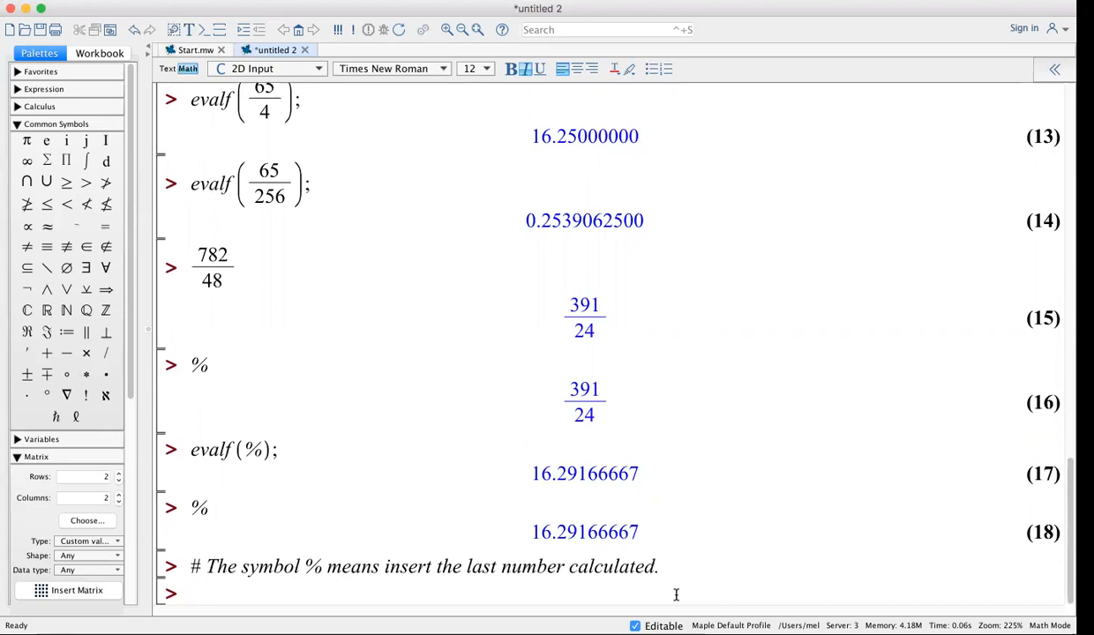
text(3)
Evaluate the powers 3² = 9 and 5⁵ = 3125
text(^2)
key(Right)
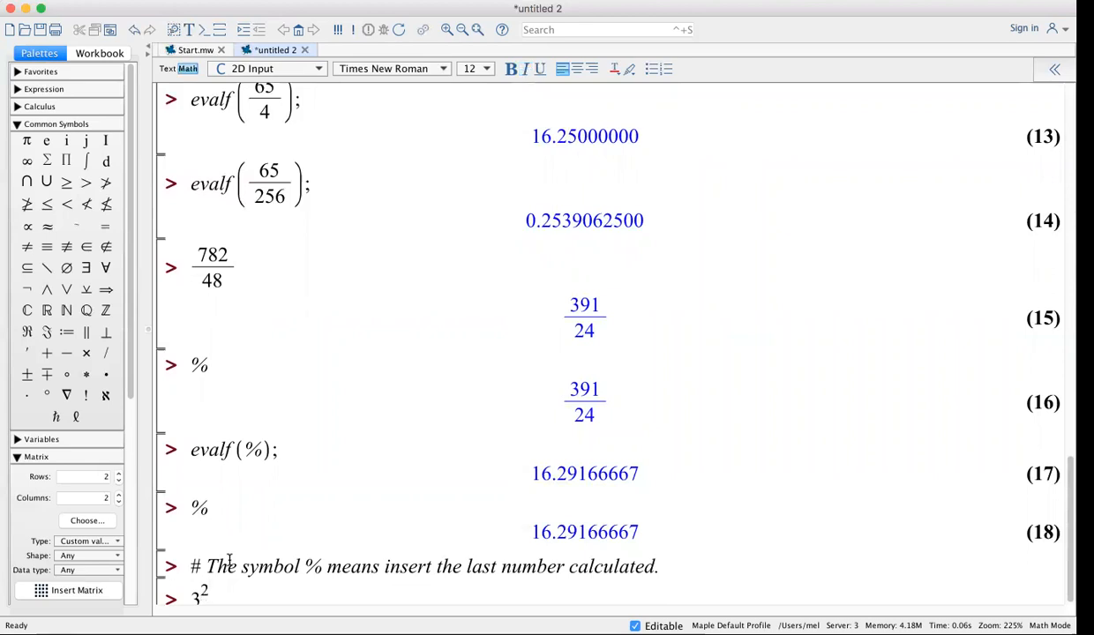
key(Right)
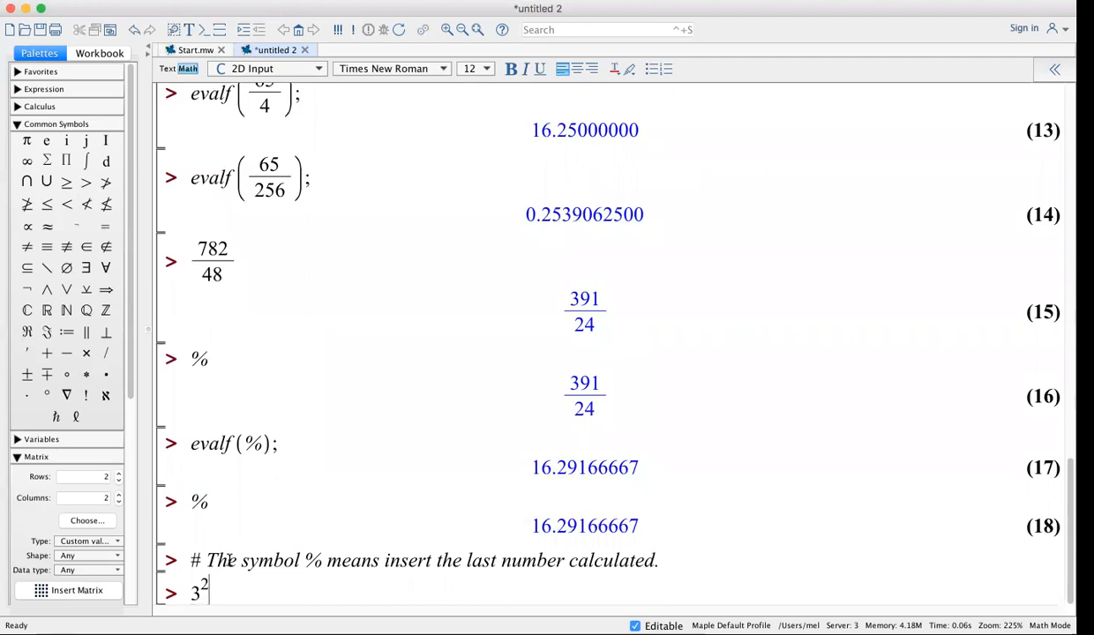
key(Return)
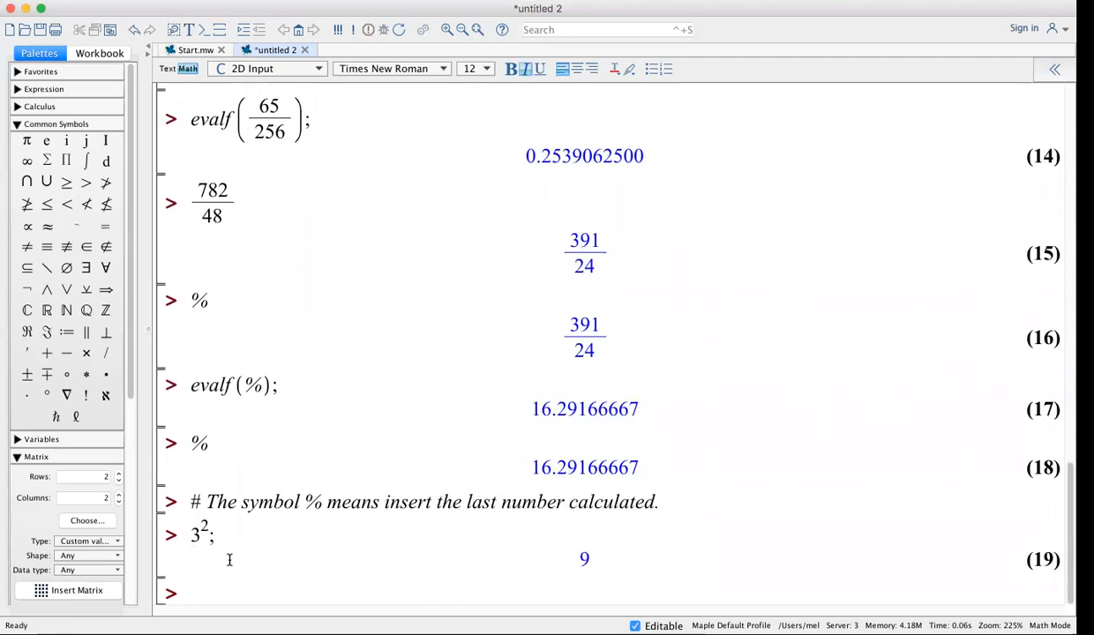
text(5^5)
key(Right)
text(;)
key(Return)
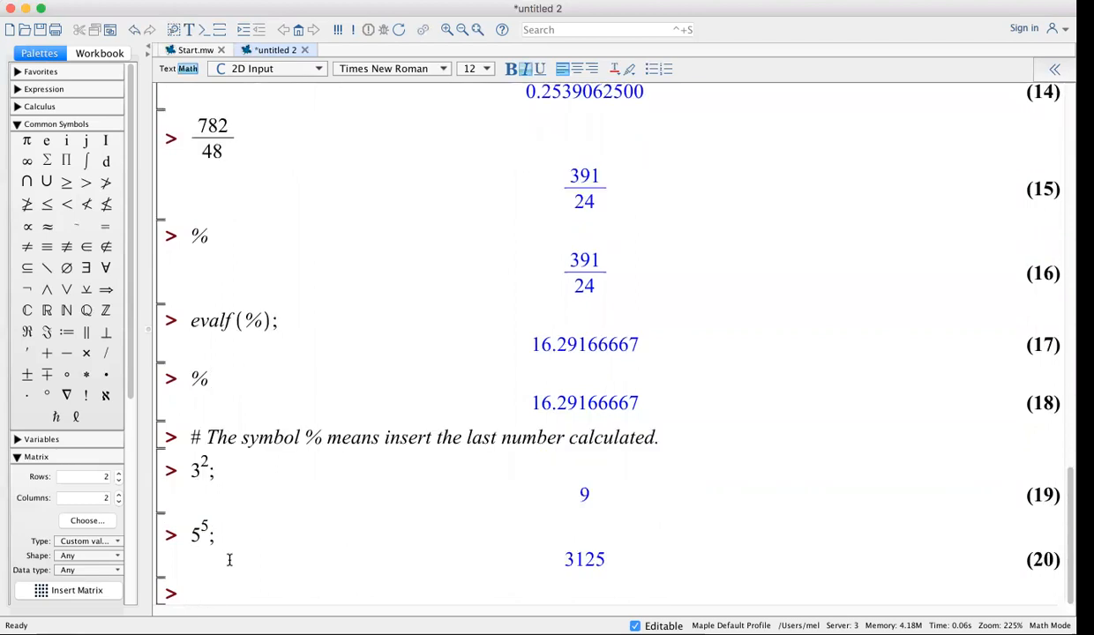
Evaluate 167⁴ = 777796321 and 5⁻¹ = 1/5, with evalf(%) giving 0.2000000000
text(167^4)
key(Right)
text(;)
key(Return)
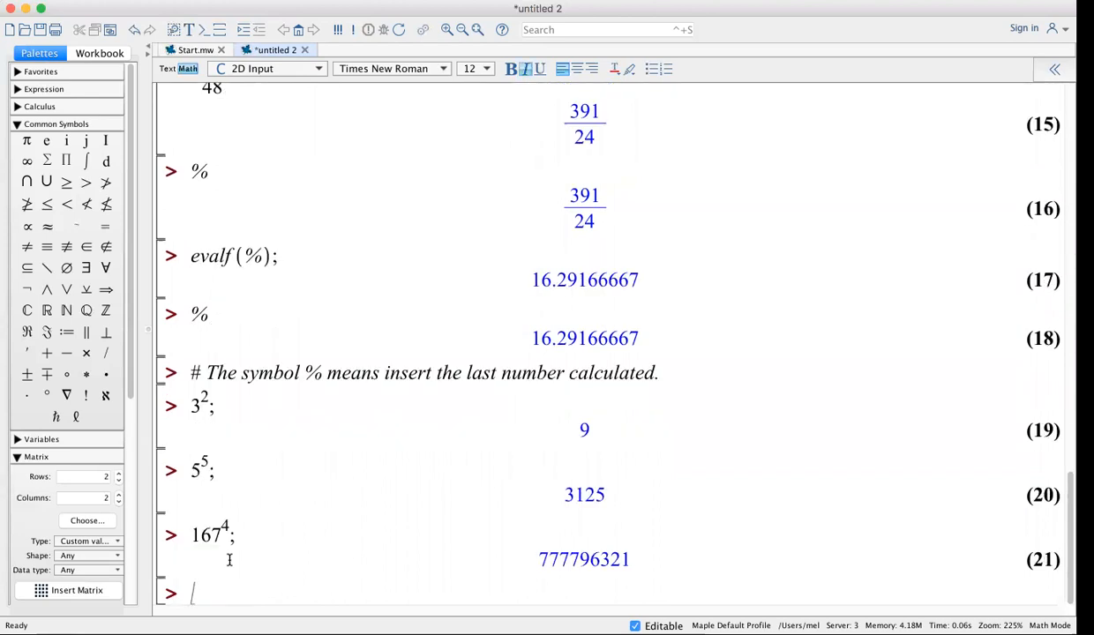
text(5^-1)
key(Right)
text(;)
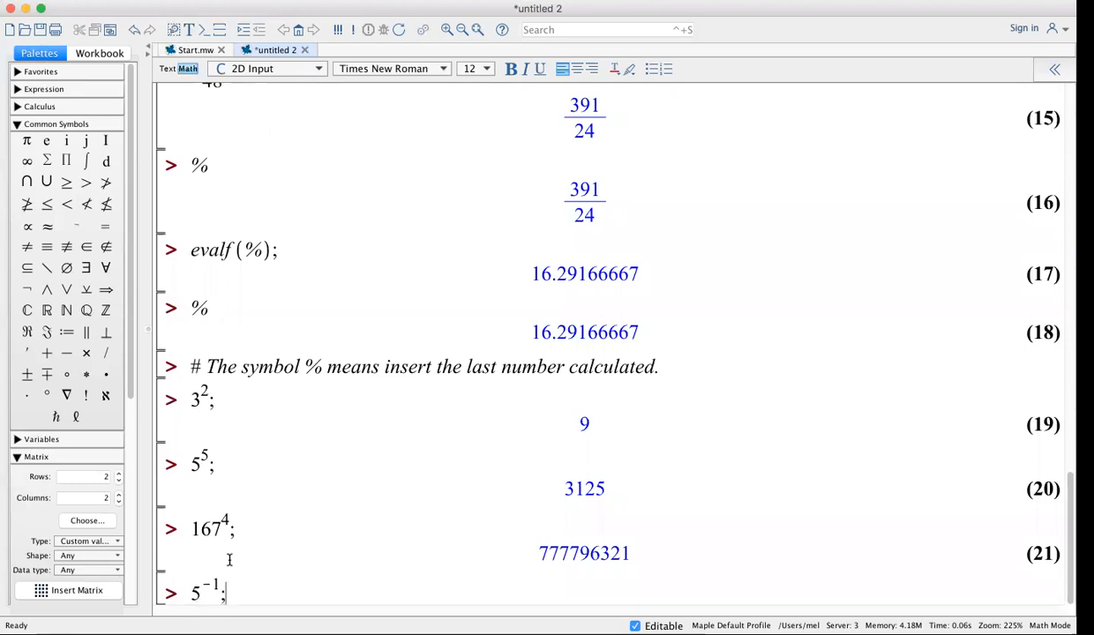
key(Return)
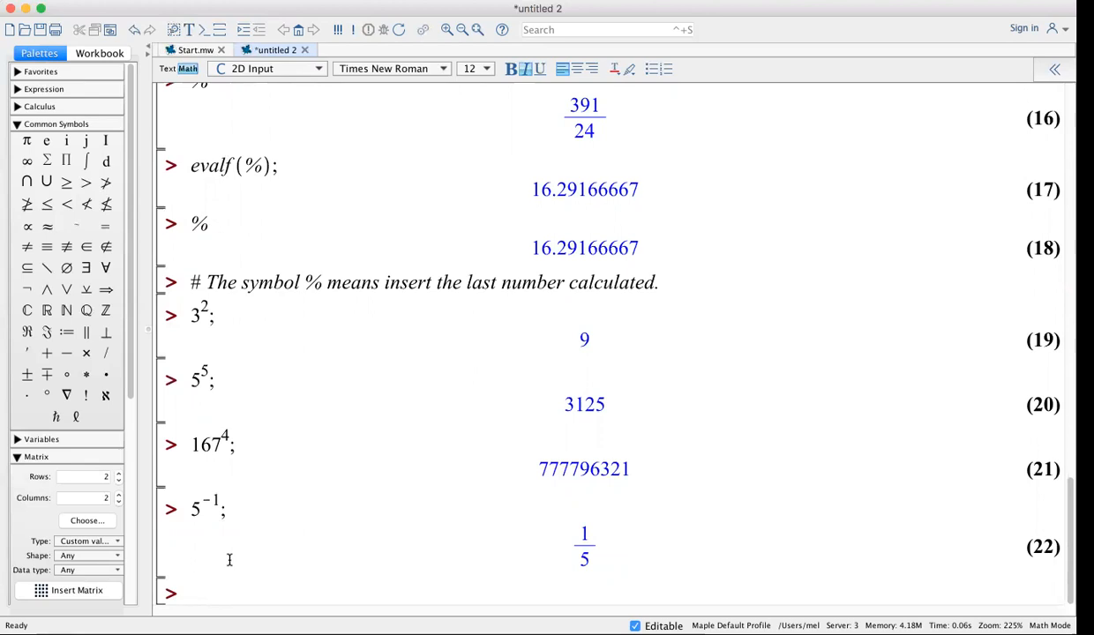
text(evalf(%);)
key(Return)
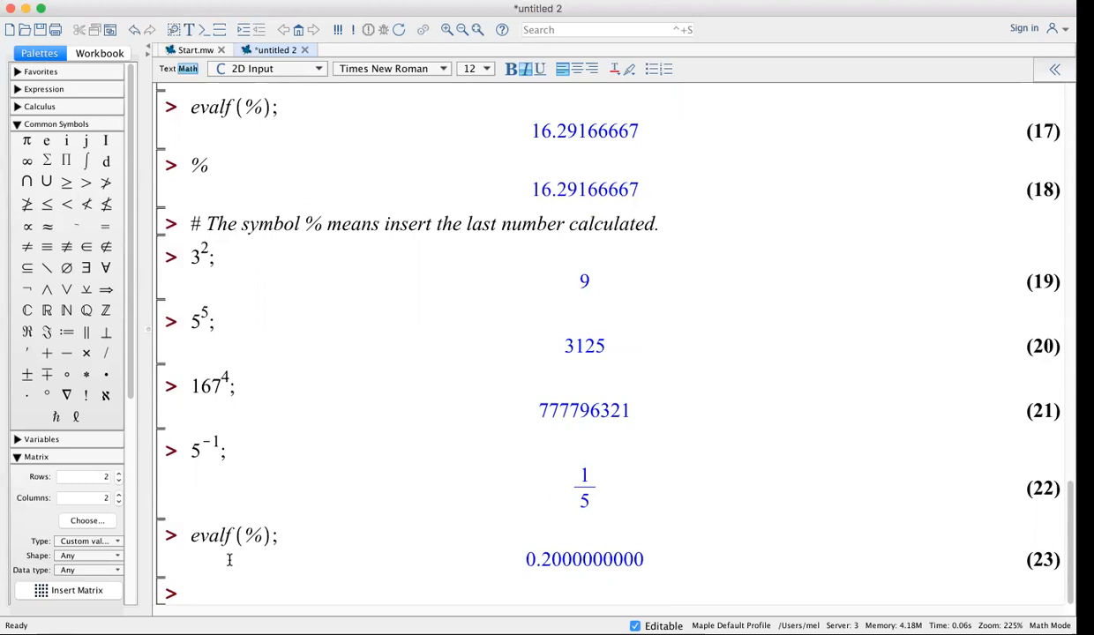
Evaluate 4^(1/2) as √4 and convert it with evalf(%) to 2.000000000
text(4^(1/2)
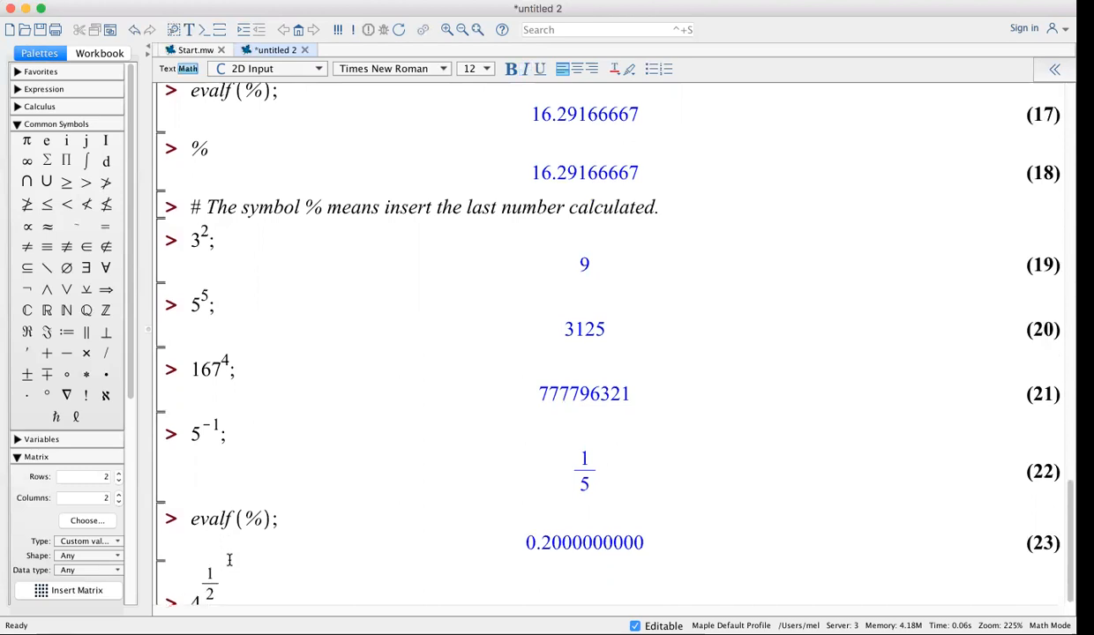
key(Return)
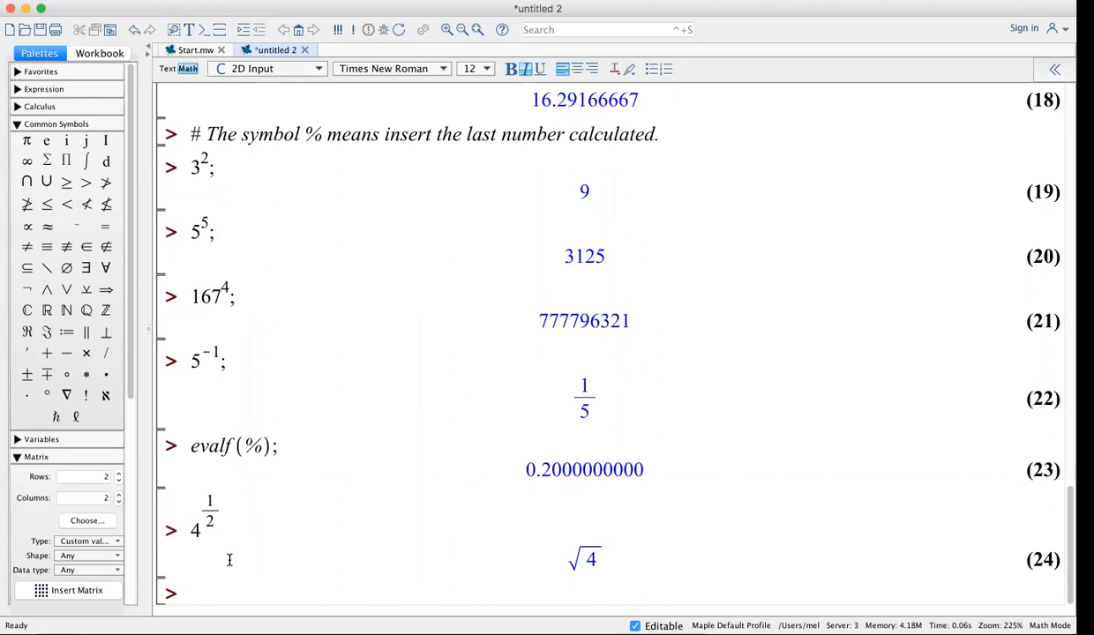
text(evalf(%);)
key(Return)
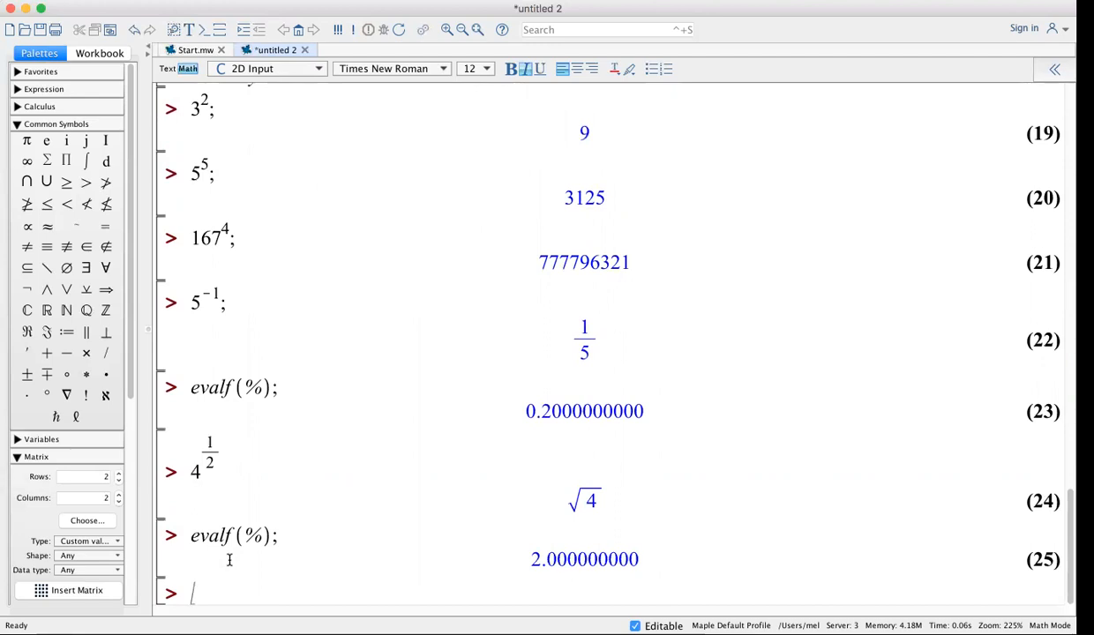
Evaluate 4^(1/3) and get its decimal value 1.587401052 with evalf(%)
text(4^1/3)
key(Right)
key(Right)
text(;)
key(Return)
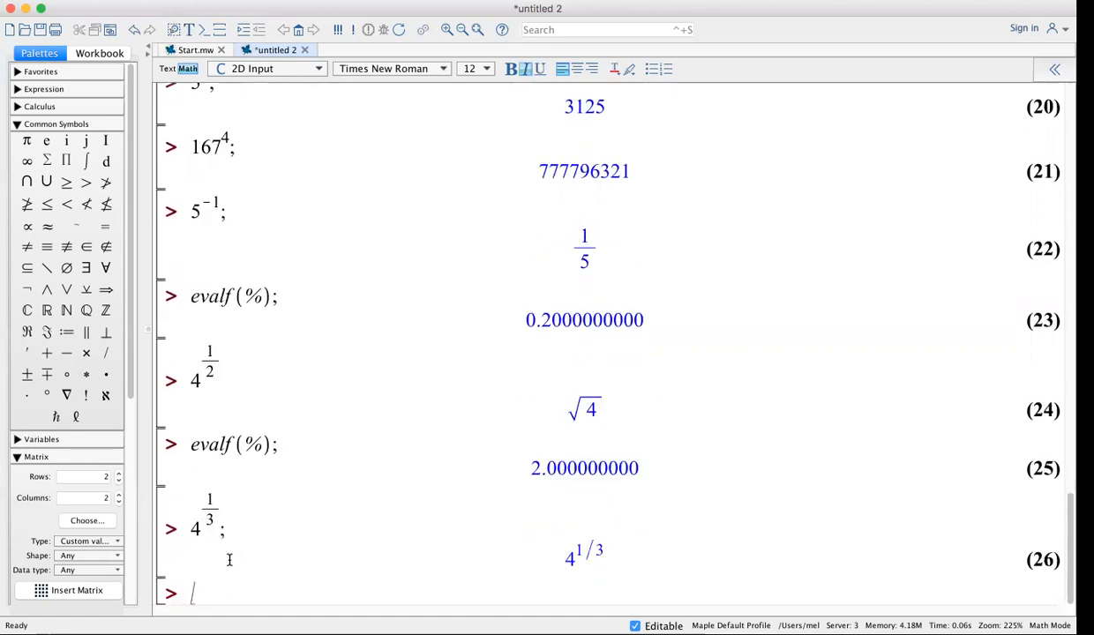
text(evalf(%);)
key(Return)
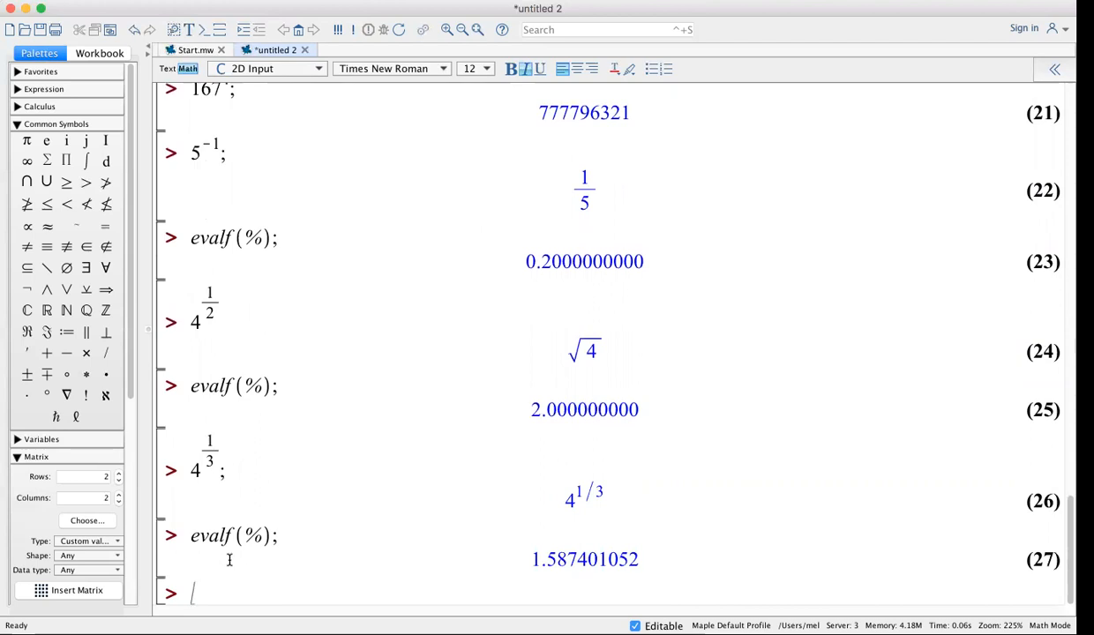
Evaluate sqrt(4)=2, sqrt(100)=10 and sqrt(125)=5√5, plus its decimal 11.18033988
text(sqrt(4))
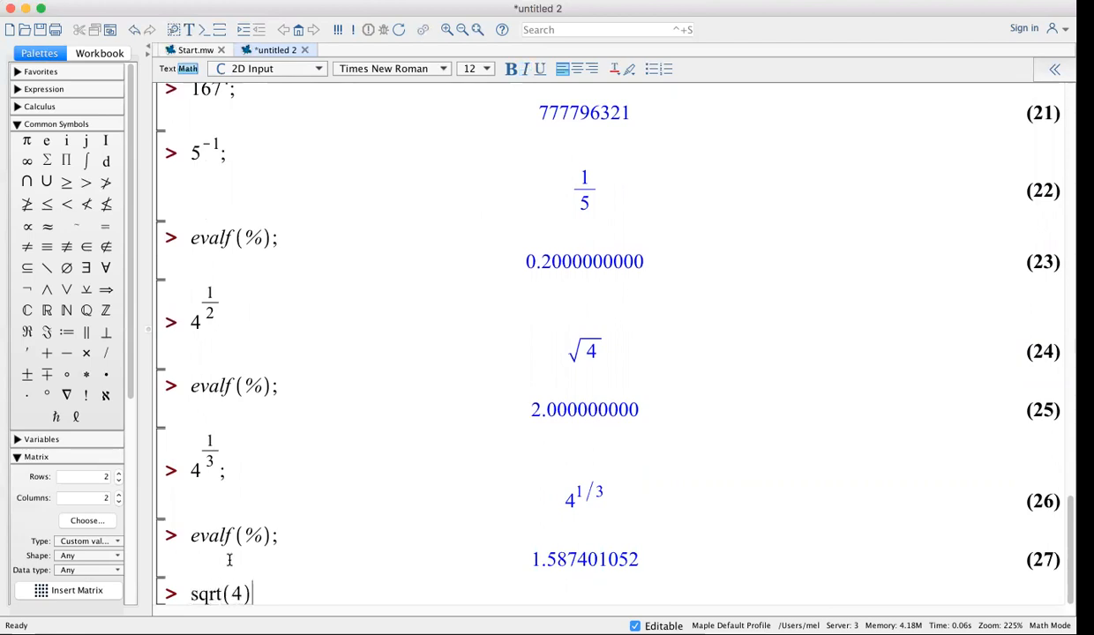
key(Return)
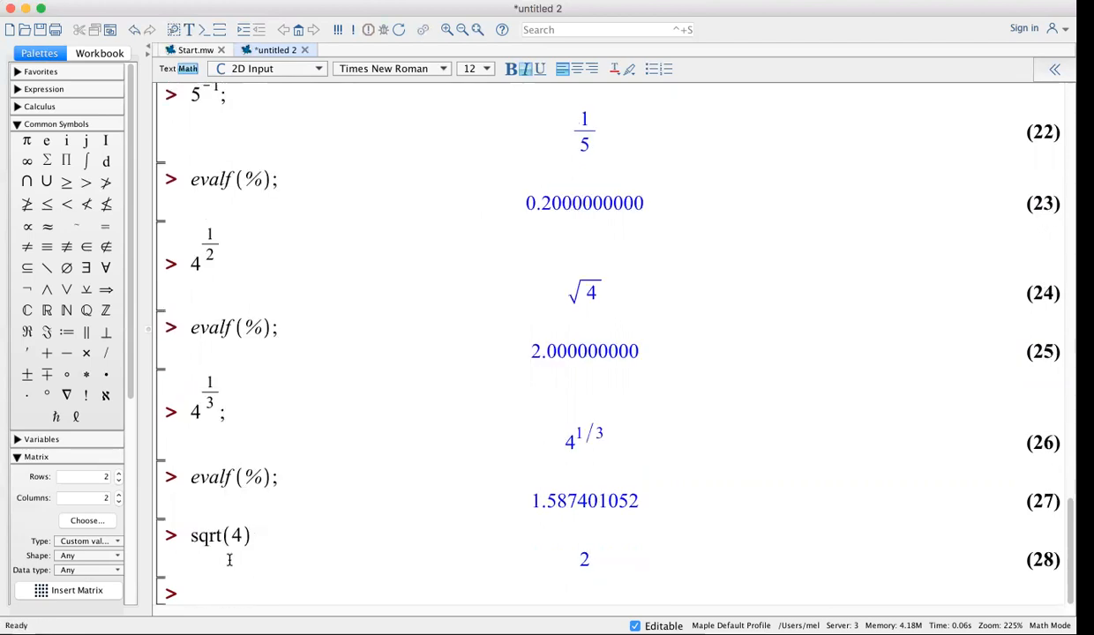
text(sqrt(100);)
key(Return)
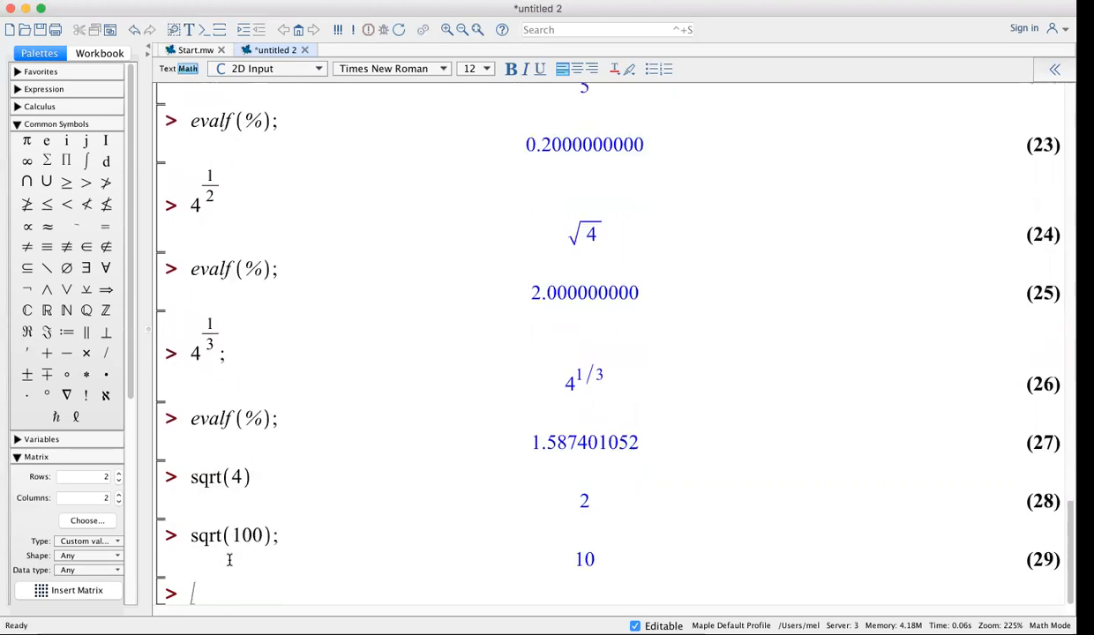
text(sqrt)
text((125)
text(;)
key(Return)
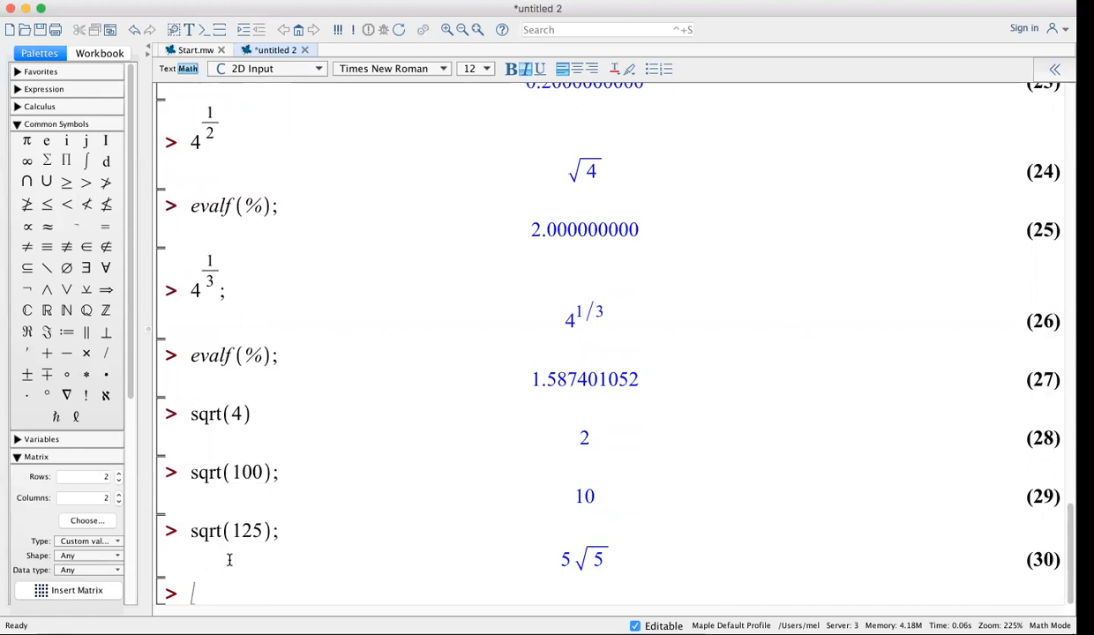
text(evalf(%);)
key(Return)
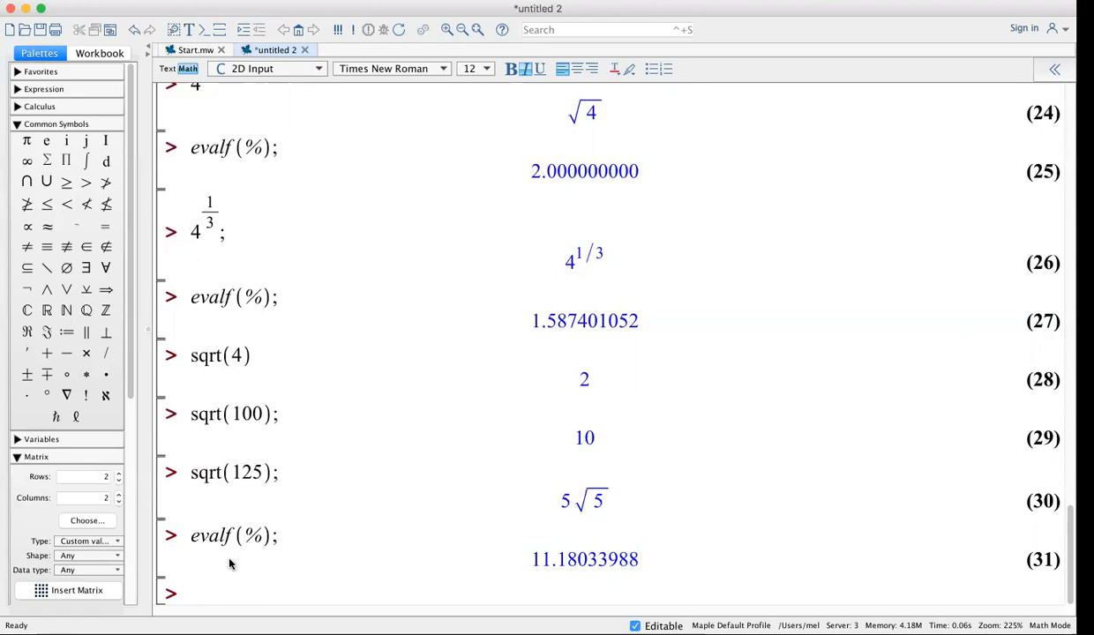
Evaluate sqrt(1+4/7³) as √2429/49 and its decimal 1.005814003
text(sqrt(1 + 4/)
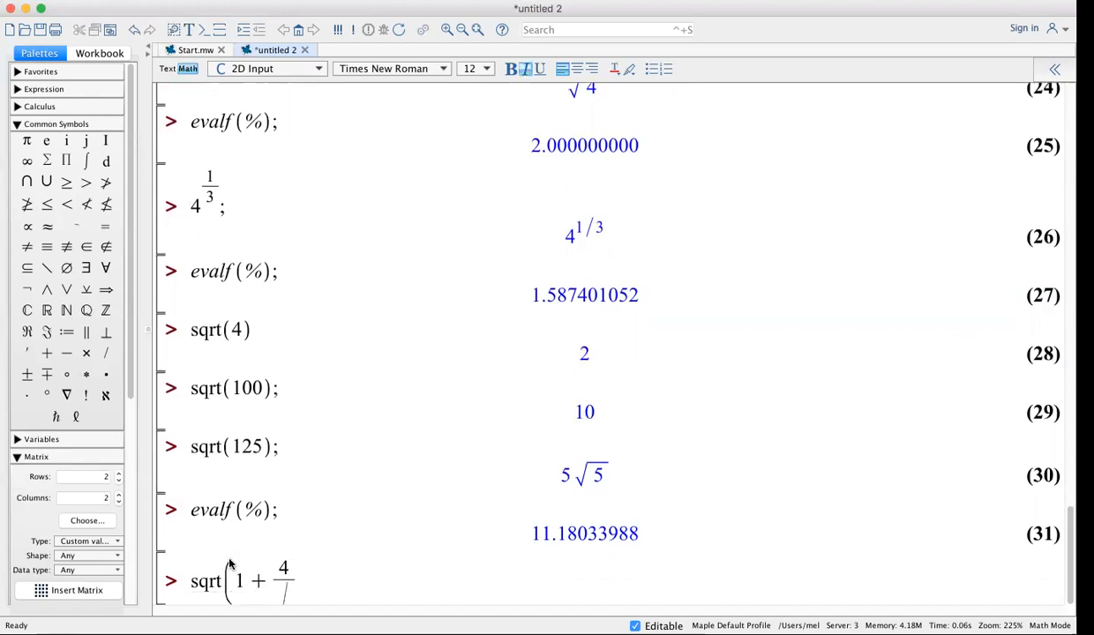
text(7^3)
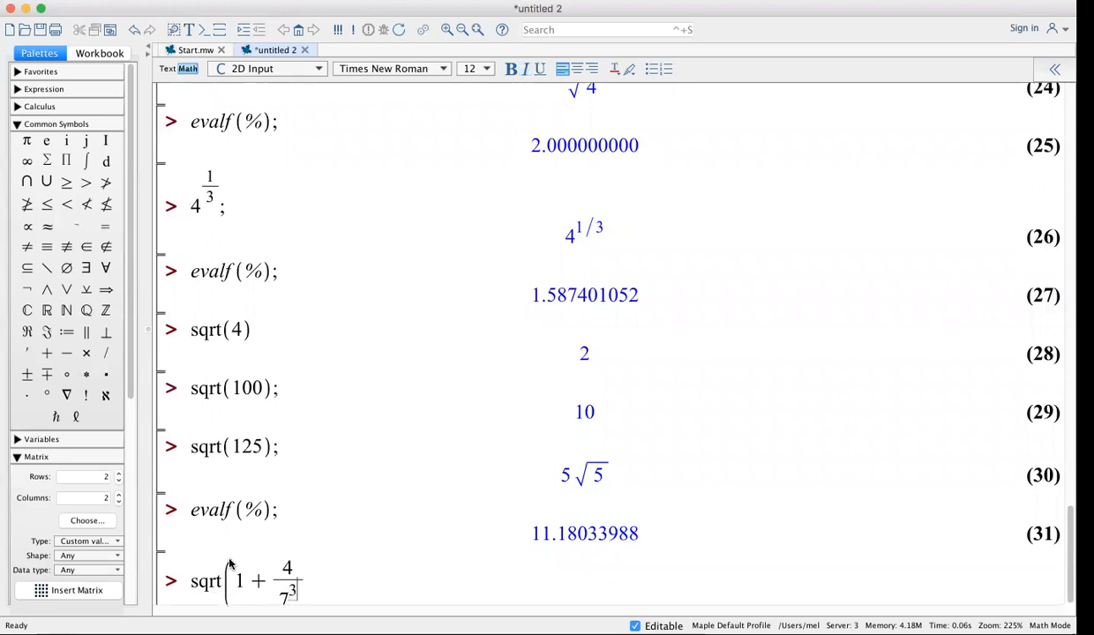
key(Right)
key(Right)
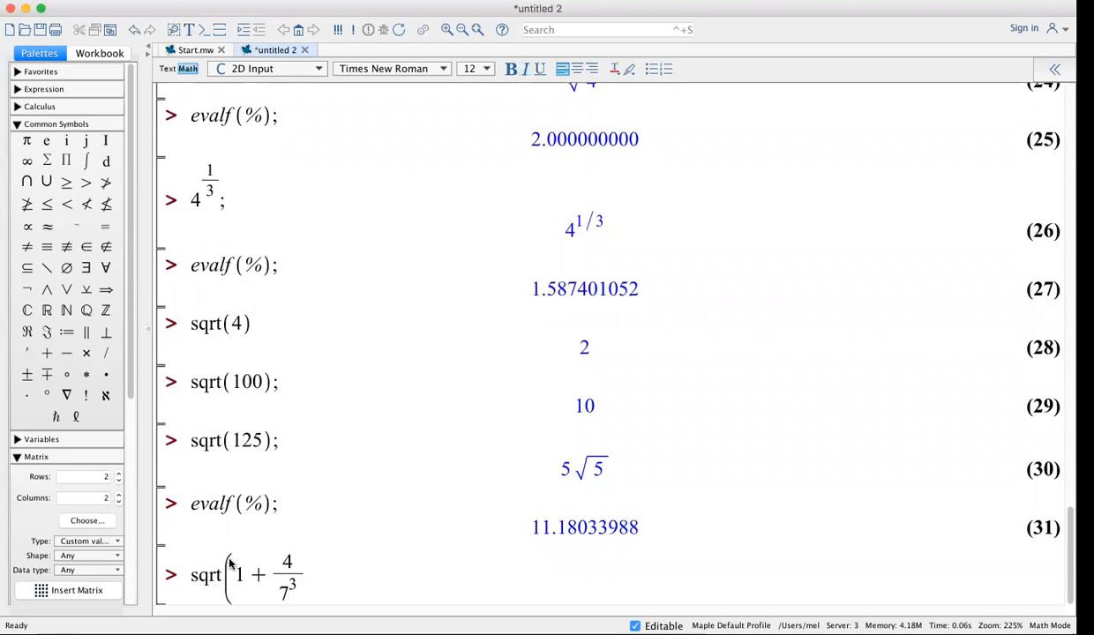
text();)
key(Return)
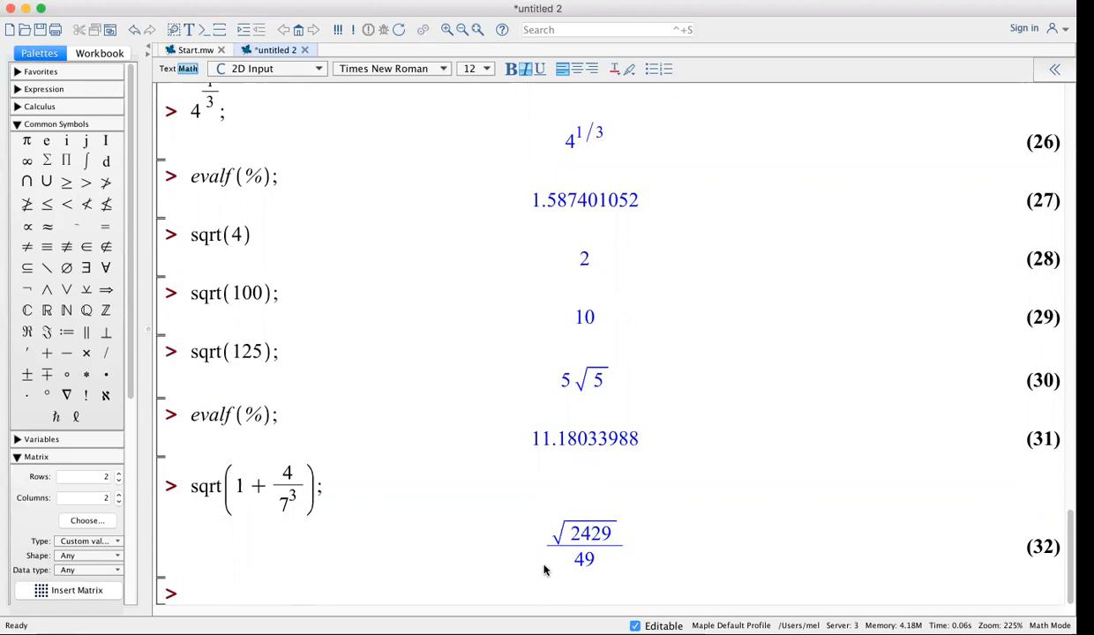
text(evalf)
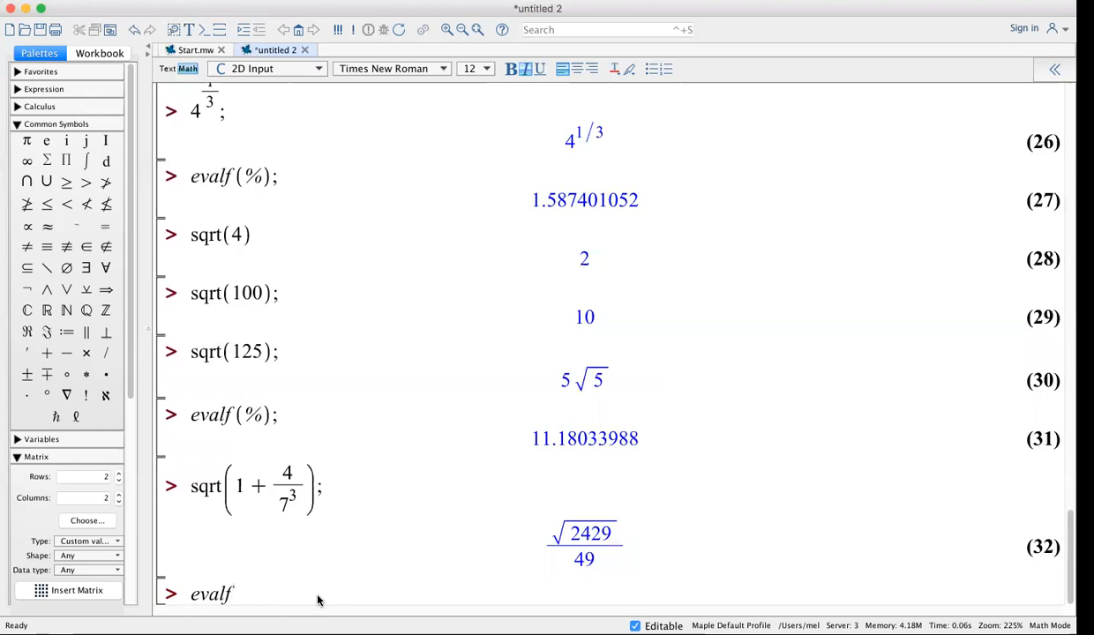
text((%);)
key(Return)
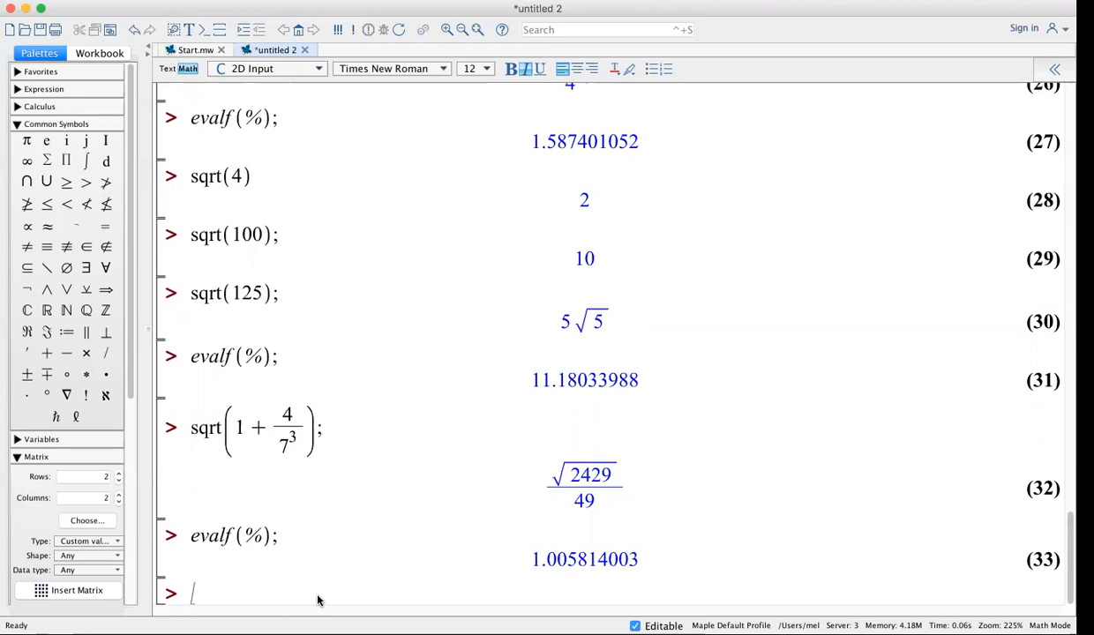
Evaluate 1+4/7³ as the exact fraction 347/343
text(1 + 4/)
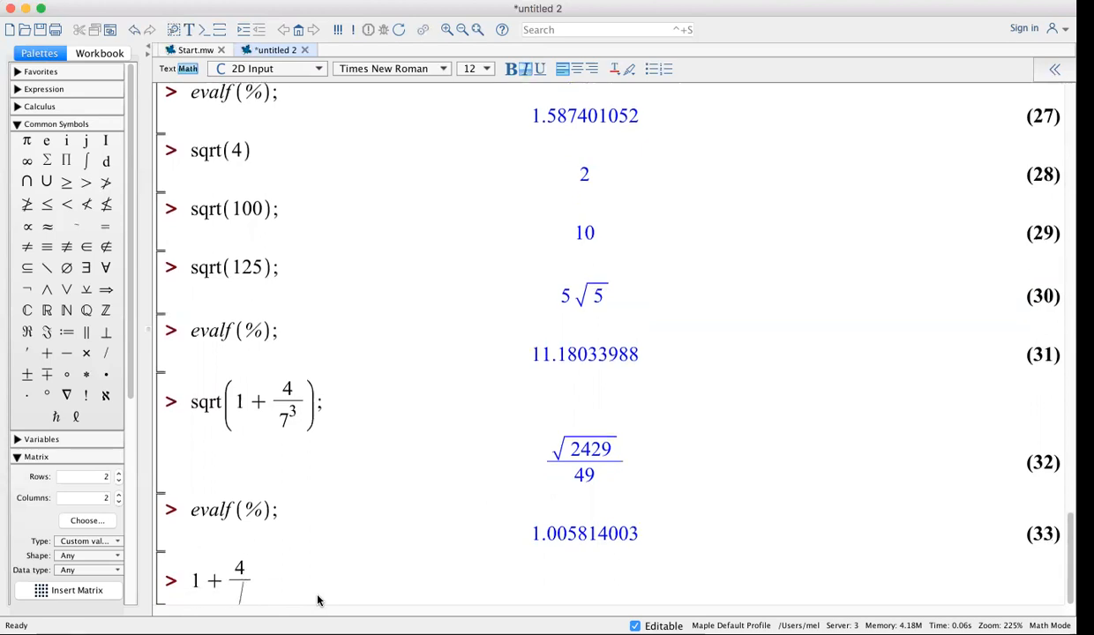
text(7)
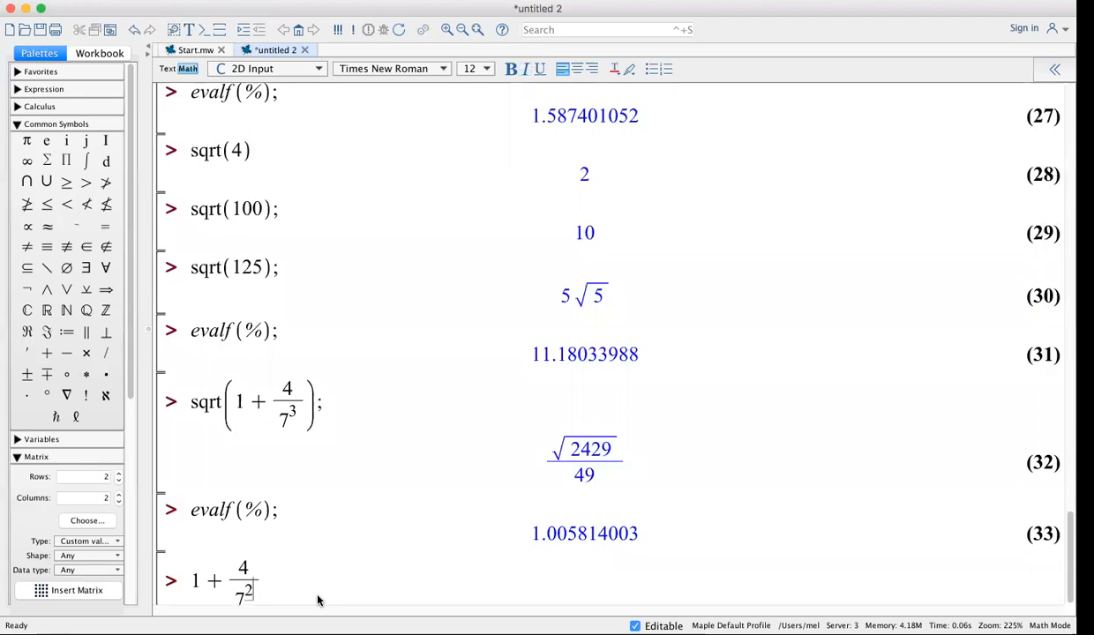
text(^3)
key(Right)
key(Right)
text(;)
key(Return)
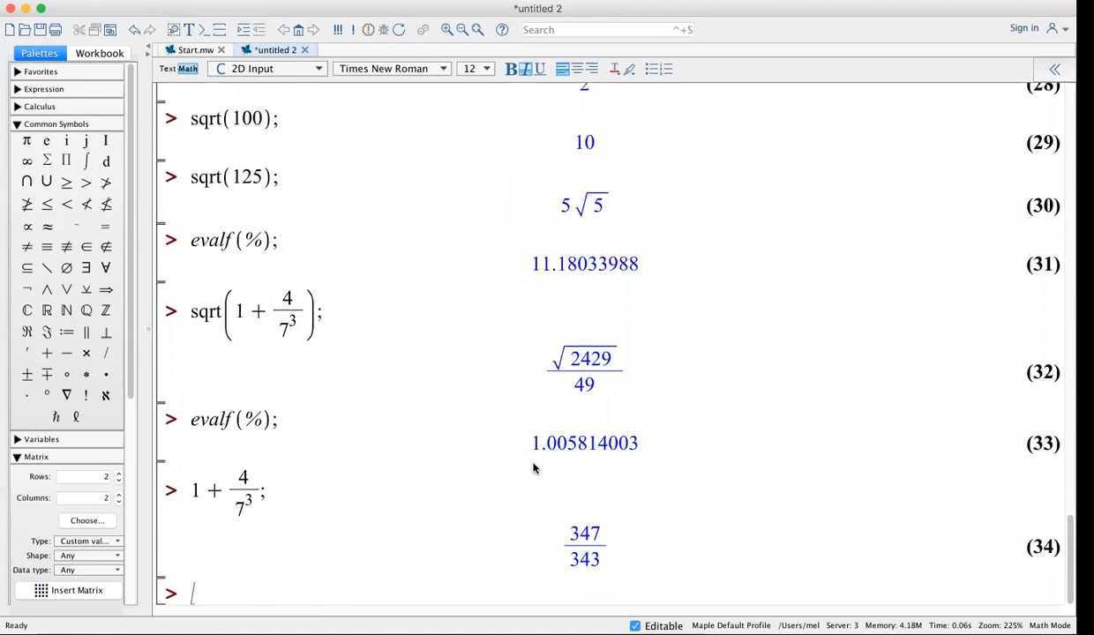
Append evalf(%) to the 1+4/7³ line to show its decimal 1.011661808
drag(532, 442, 633, 444)
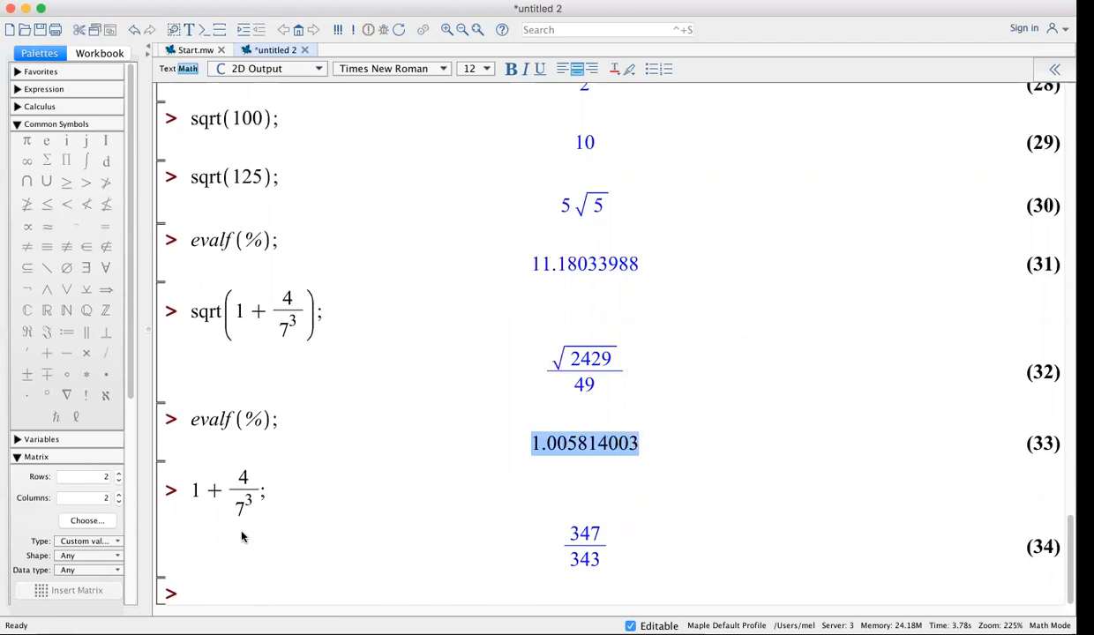
click(306, 494)
text(evalf()
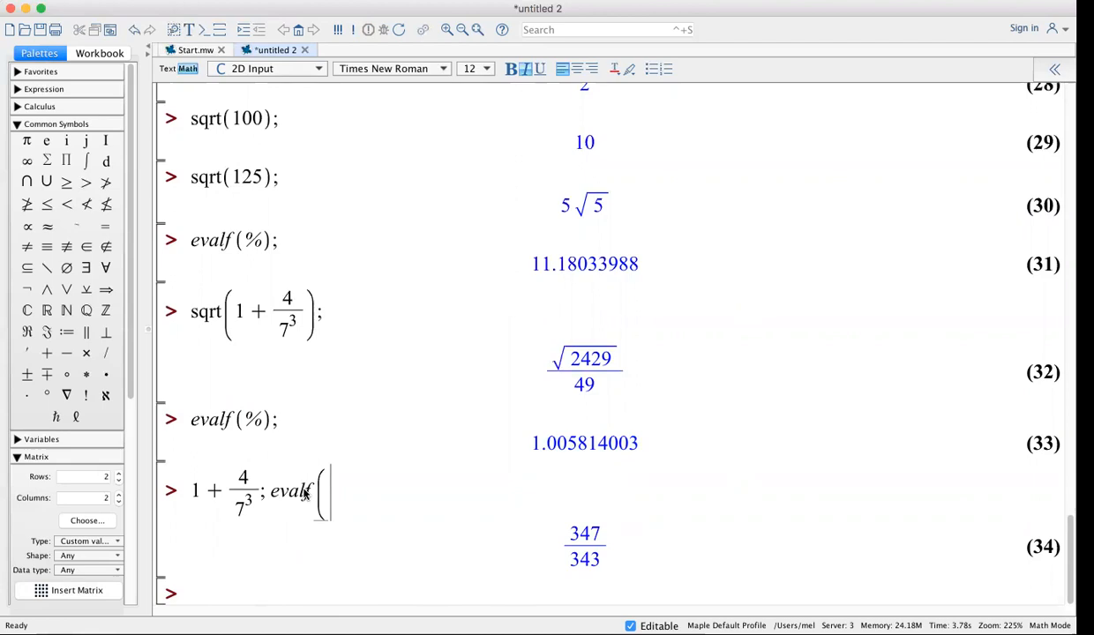
text(%);)
key(Return)
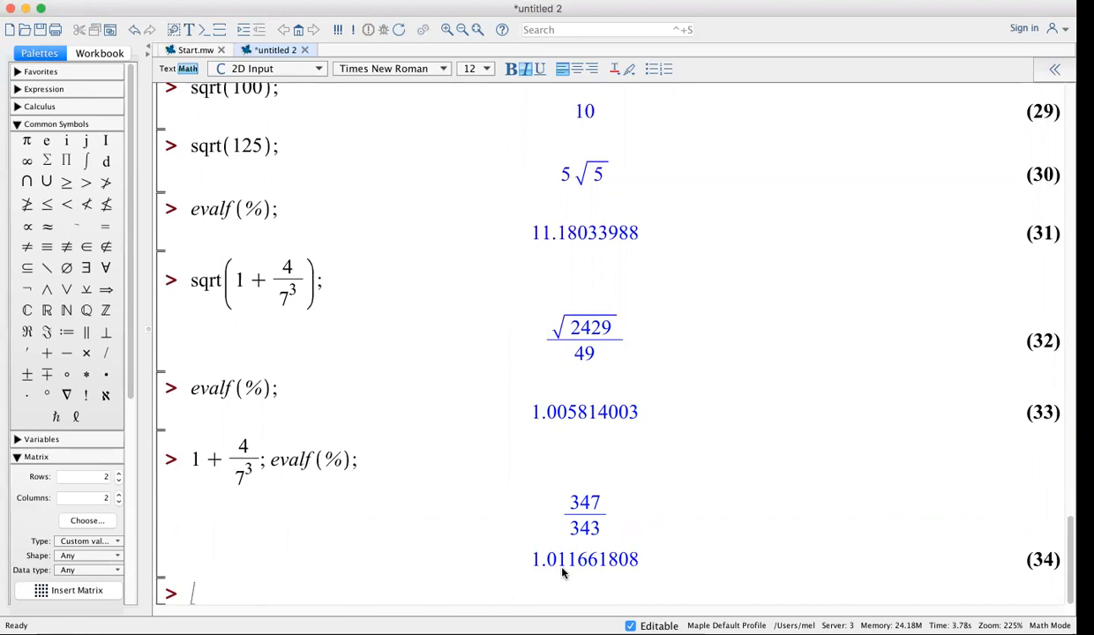
Paste 1.005814003 at a new prompt and square it, getting 1.011661809 as a check
drag(530, 413, 640, 410)
key(super+c)
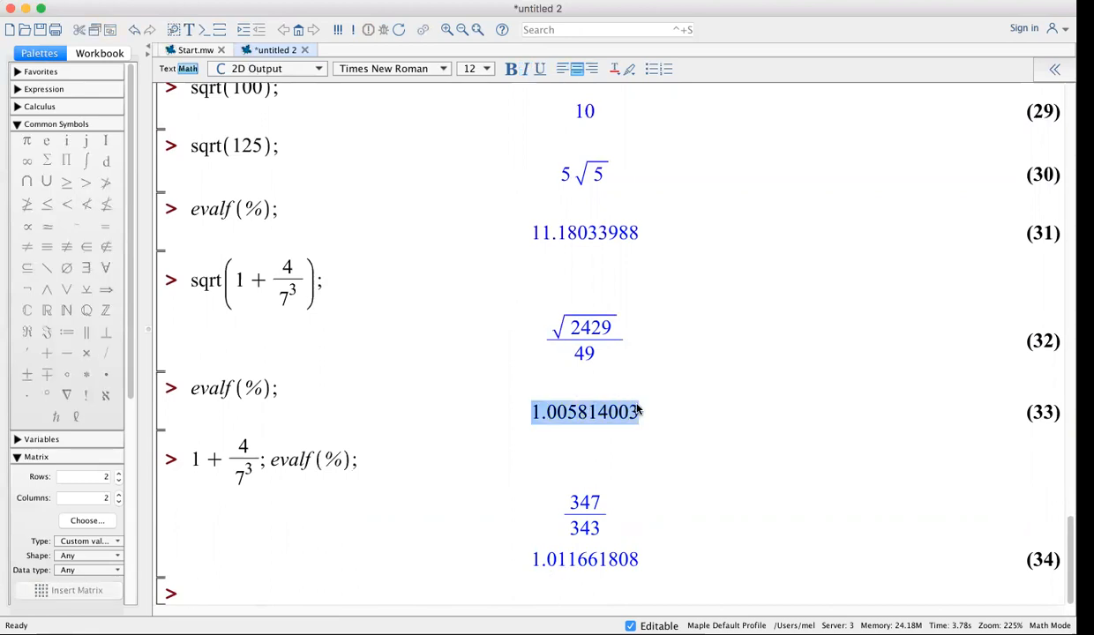
click(237, 591)
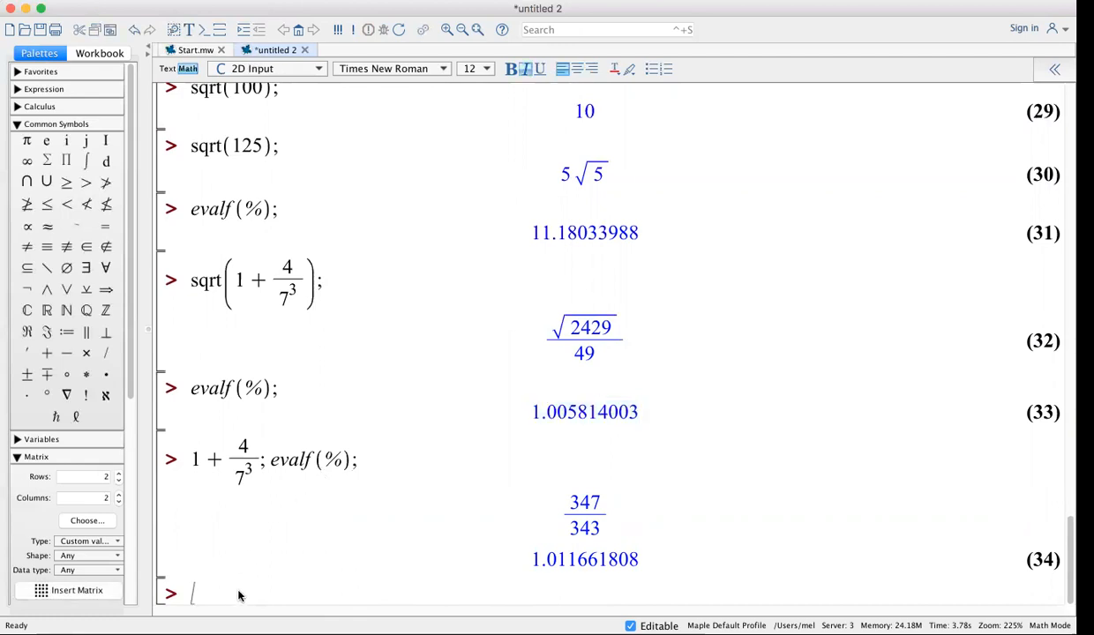
key(super+v)
text(^3)
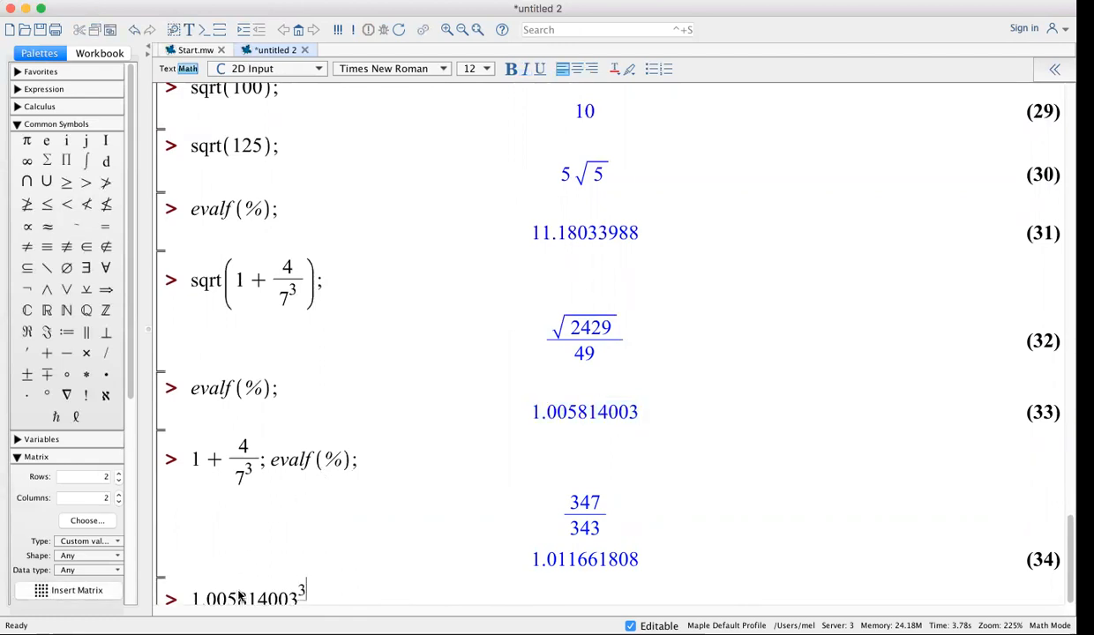
key(Right)
text(;)
key(Return)
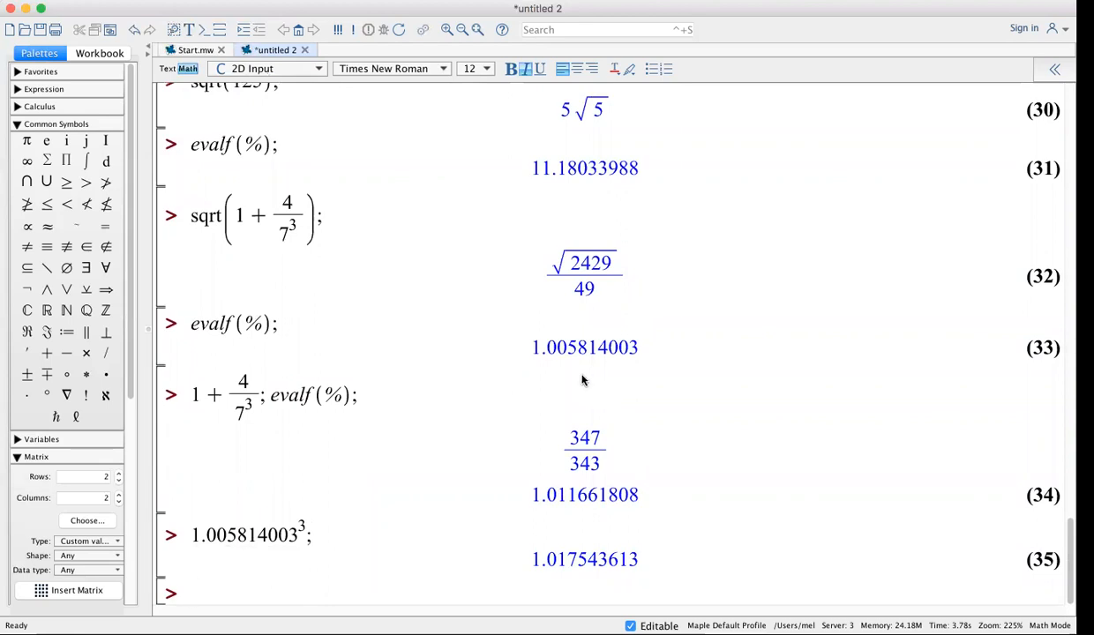
click(302, 528)
key(BackSpace)
text(2)
key(Return)
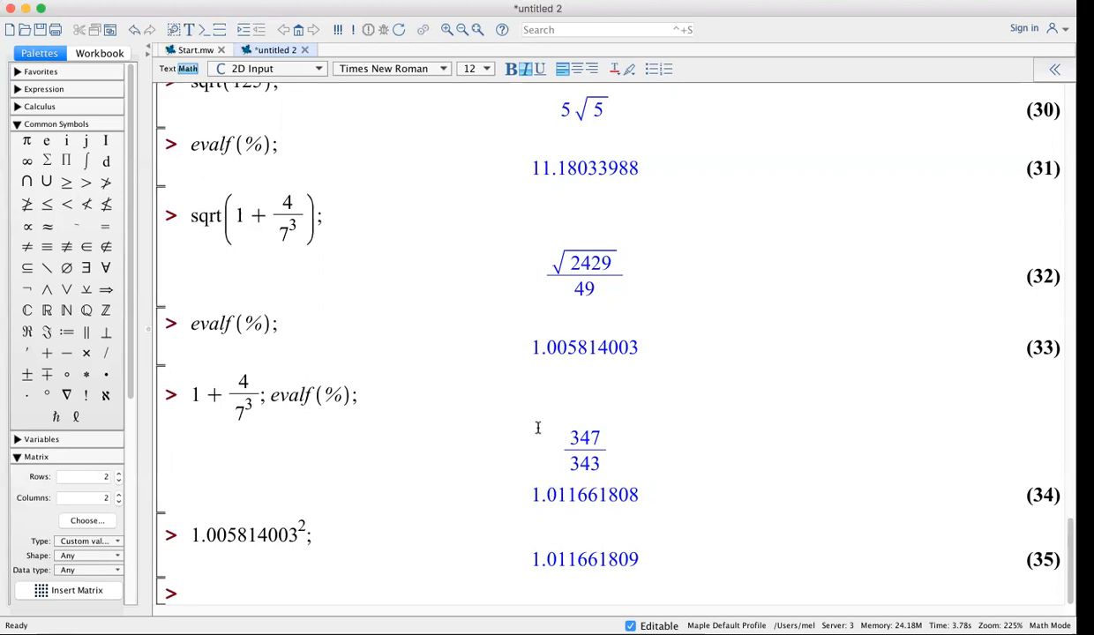
Add a '# FUNCTIONS' comment heading at the empty prompt below result (35)
scroll(514, 471, up, 20)
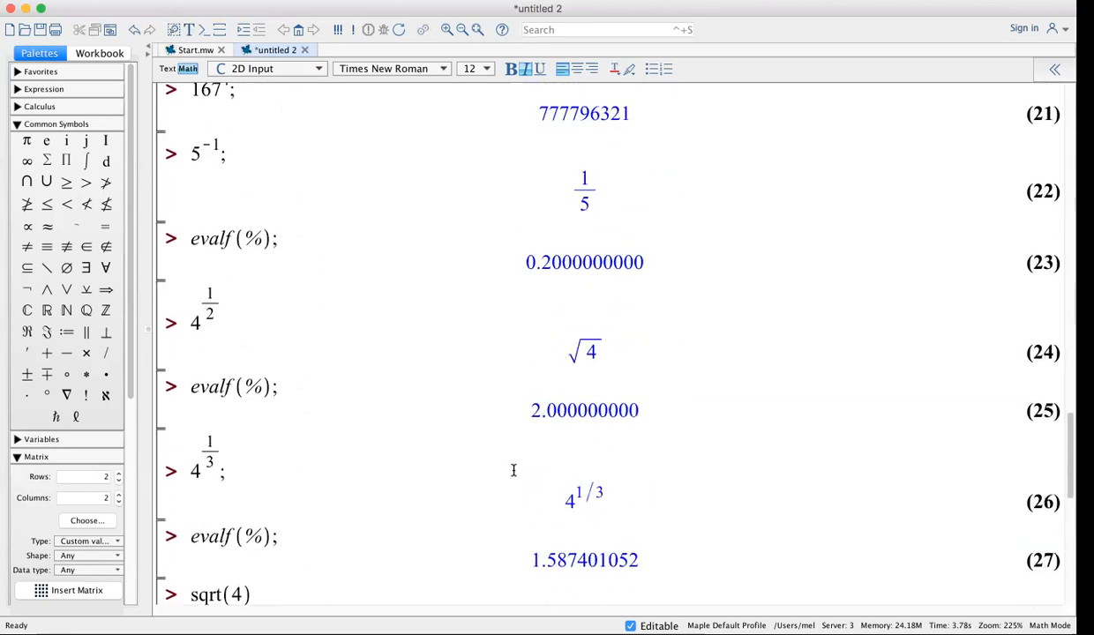
scroll(513, 470, up, 15)
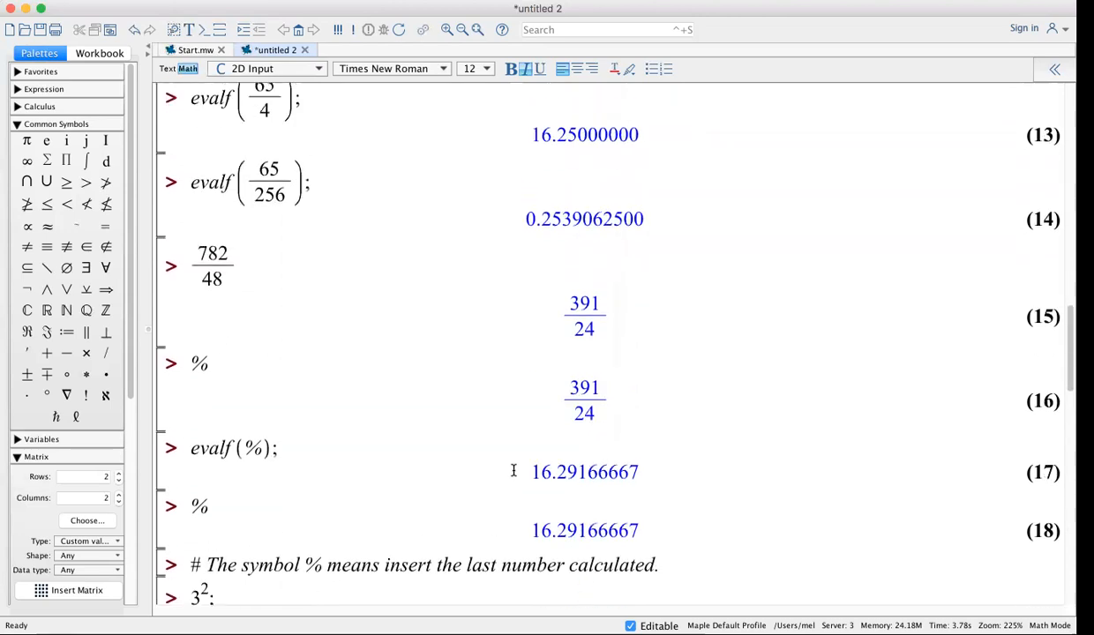
scroll(513, 470, up, 15)
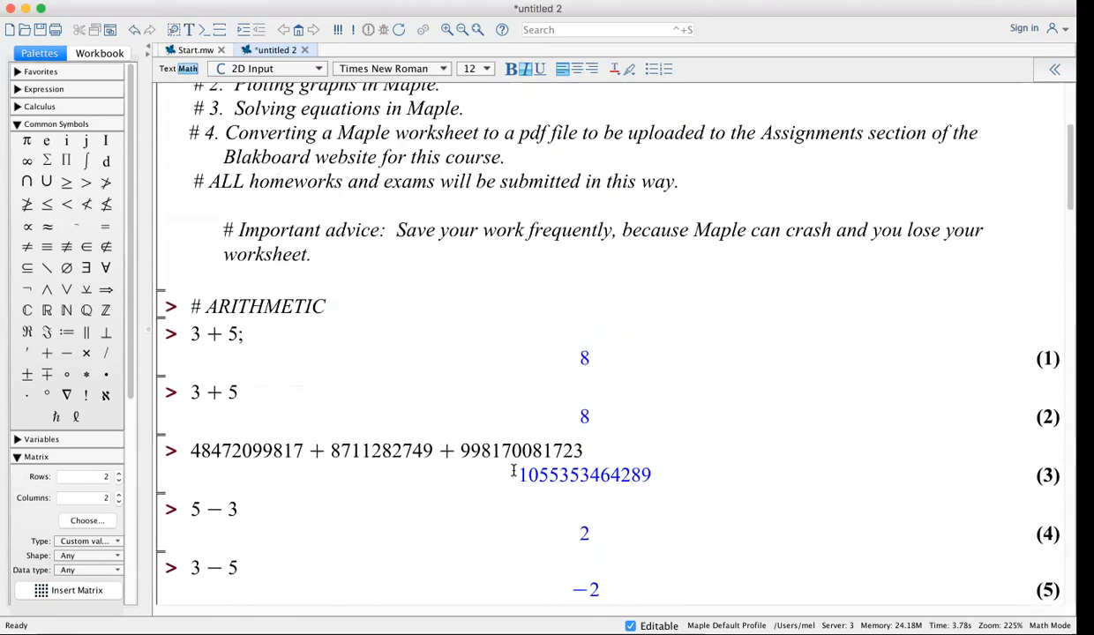
scroll(311, 469, down, 20)
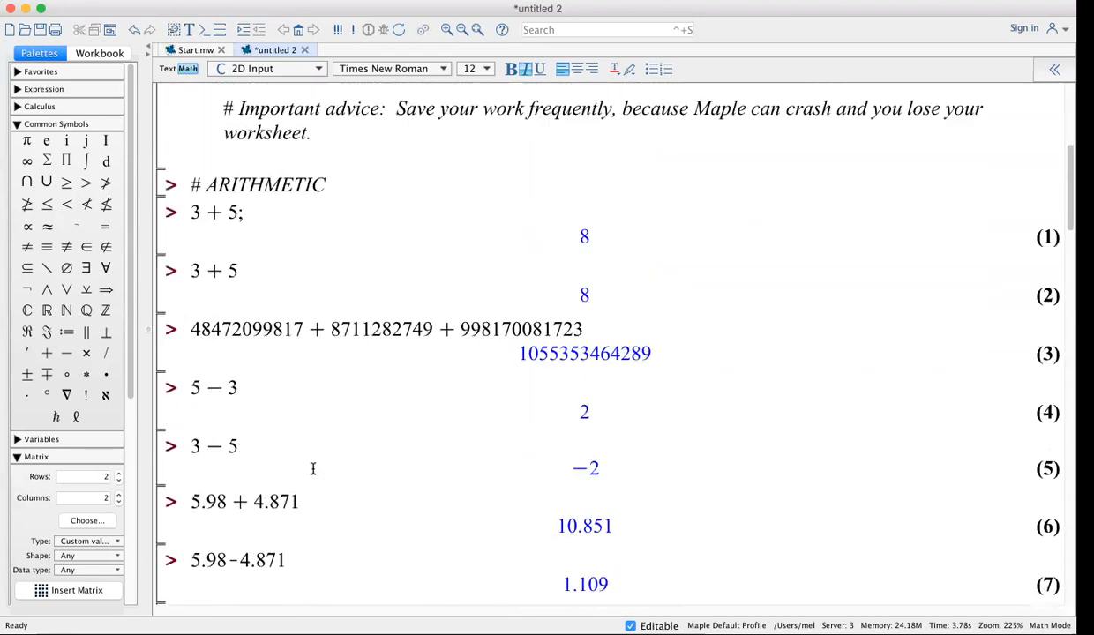
scroll(313, 469, down, 20)
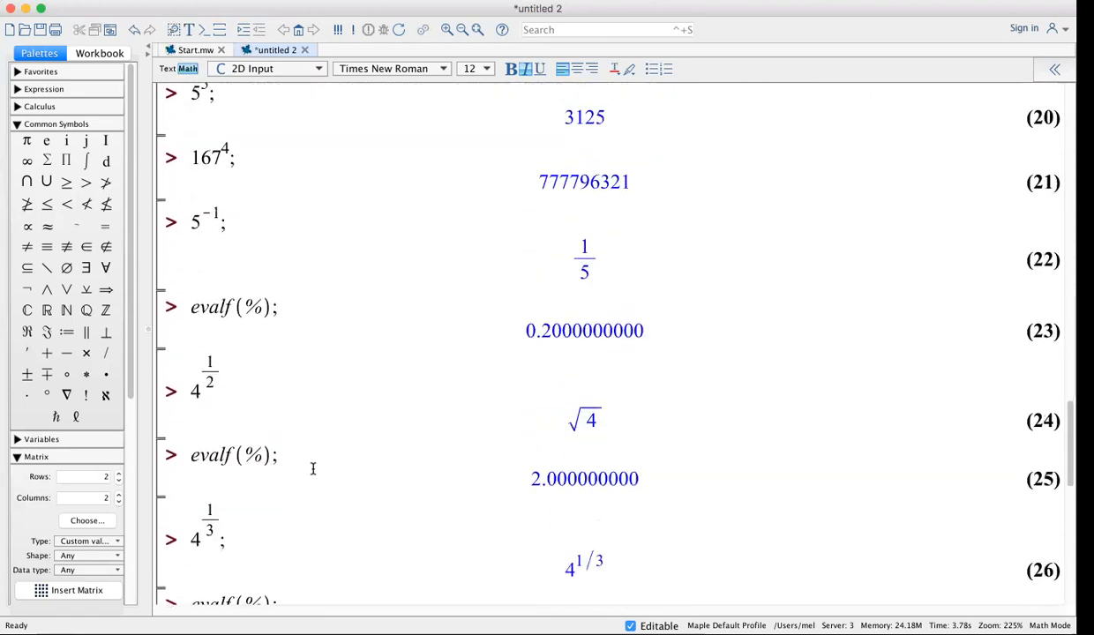
scroll(312, 468, down, 1)
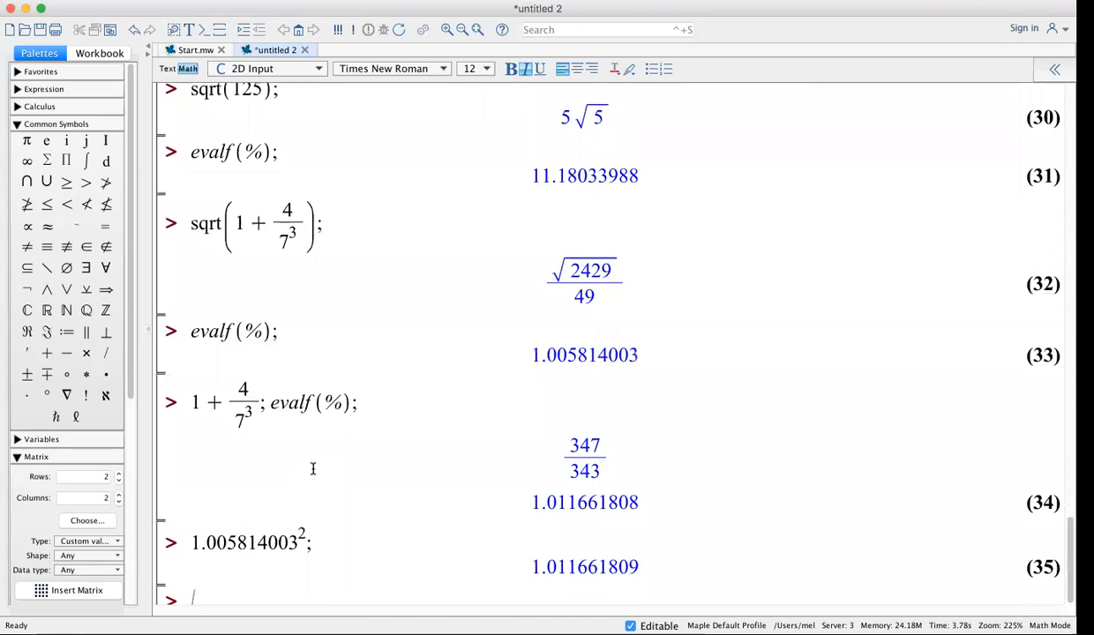
text(#)
text(FUNCTIOB)
key(BackSpace)
text(NS)
key(Return)
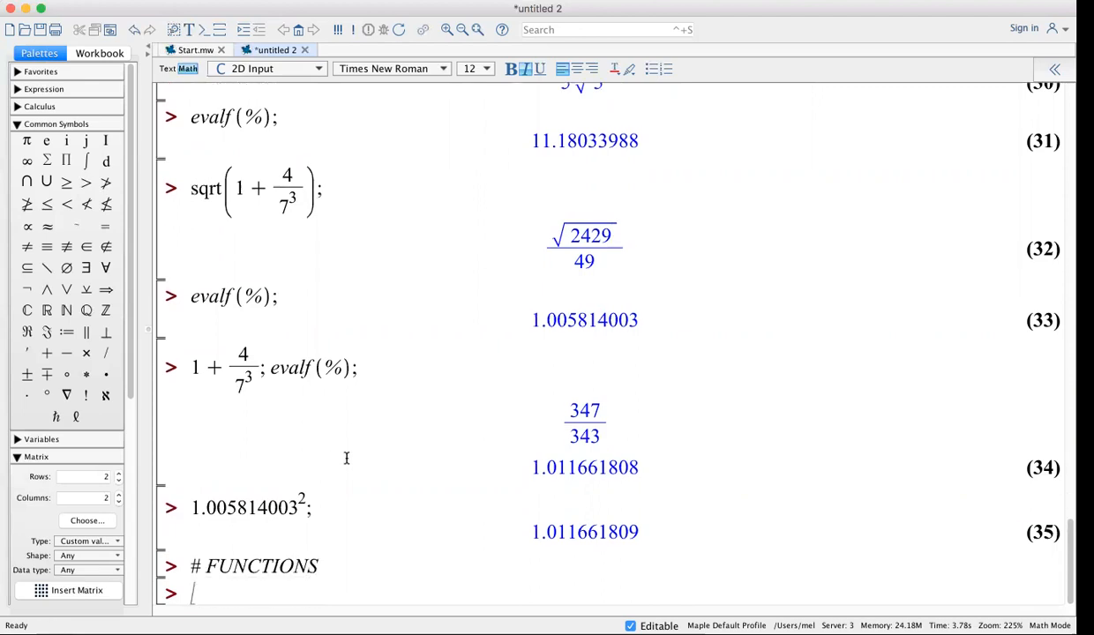
Extend the heading with ': Here is the Maple syntax to construct a function.'
click(426, 572)
text(: Here i)
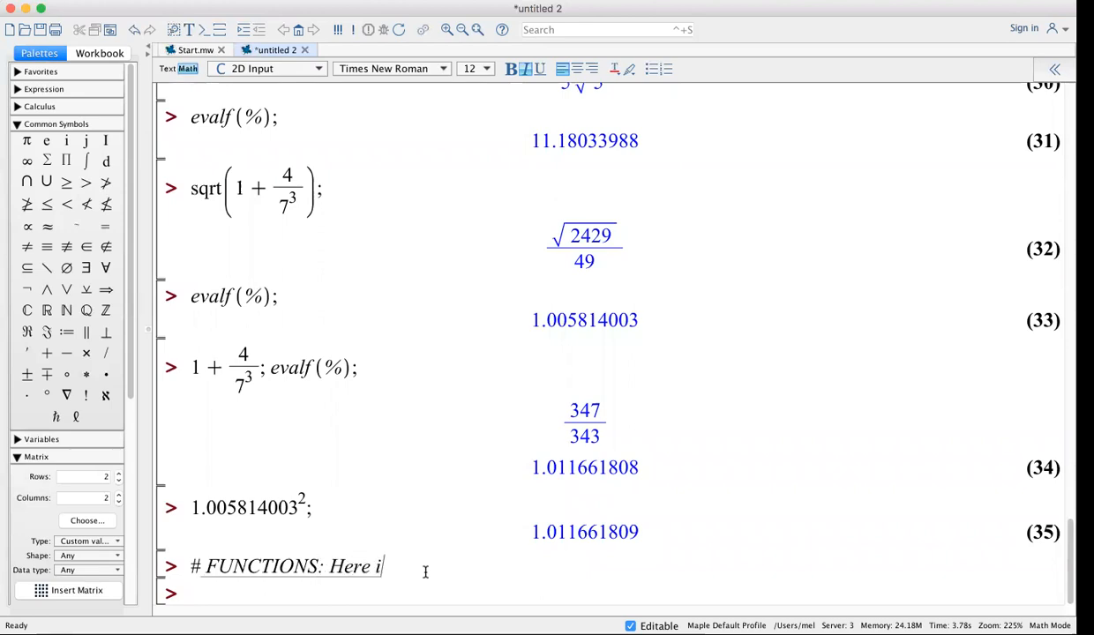
text(s the Maple synta)
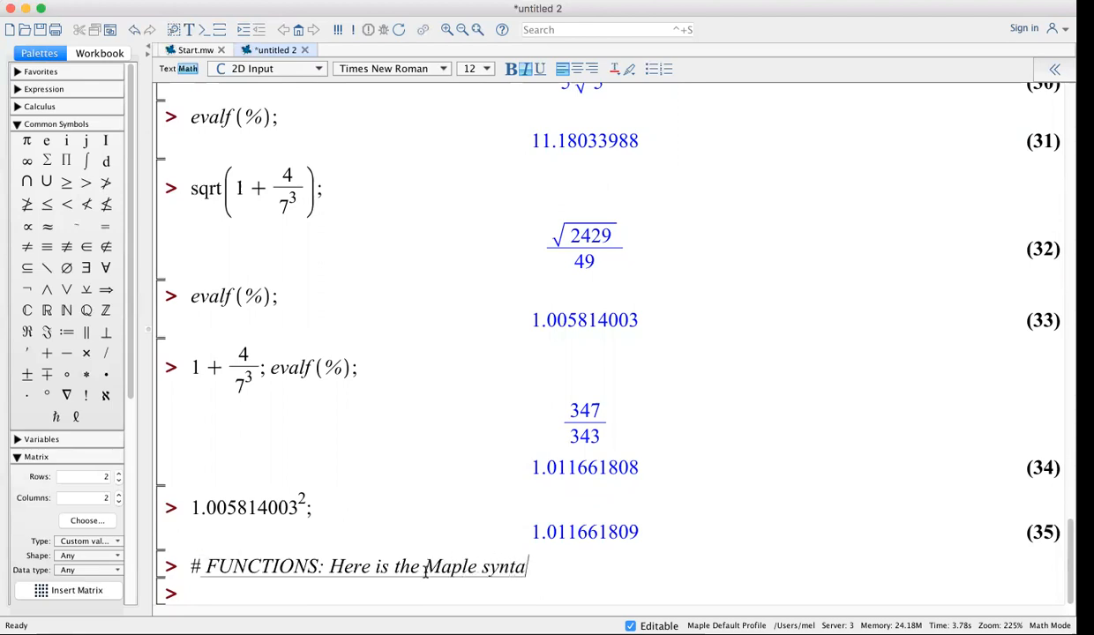
text(x to con)
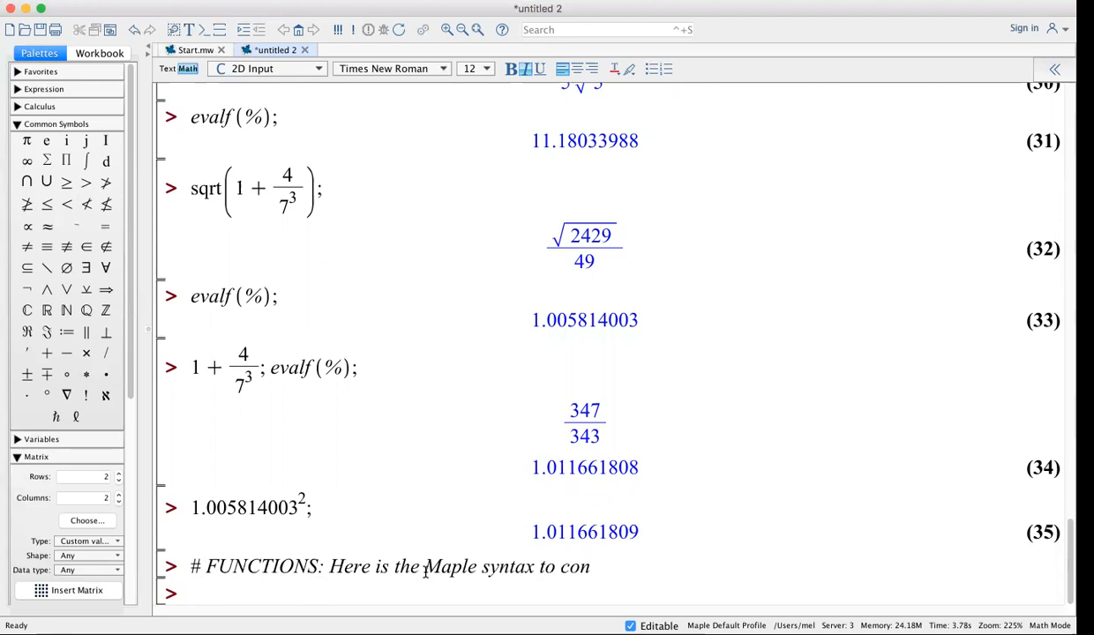
text(struct a )
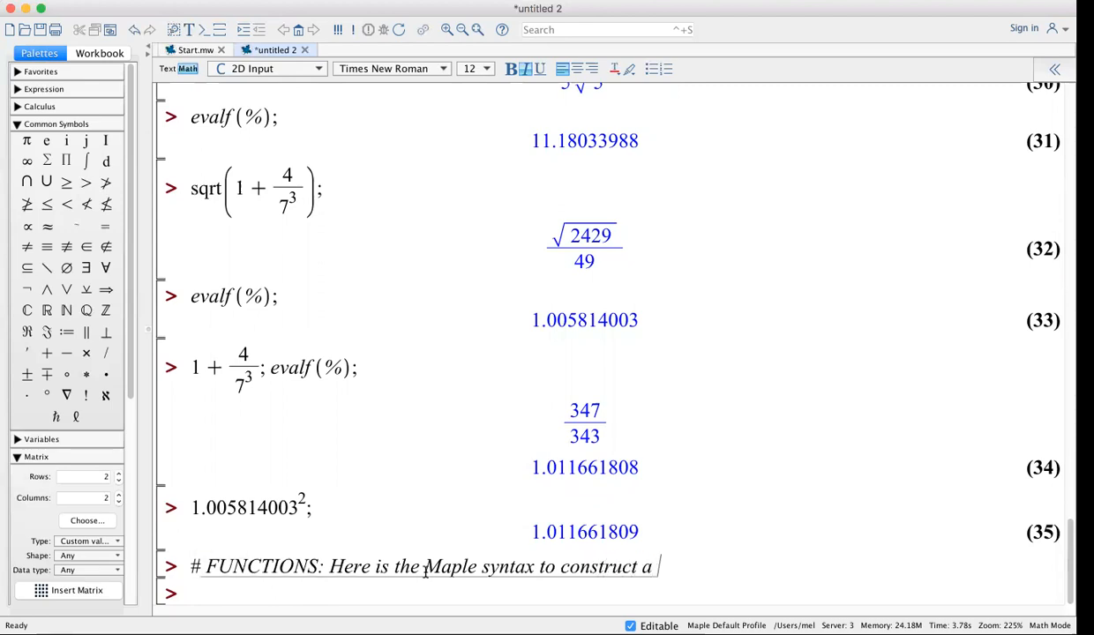
text(function.)
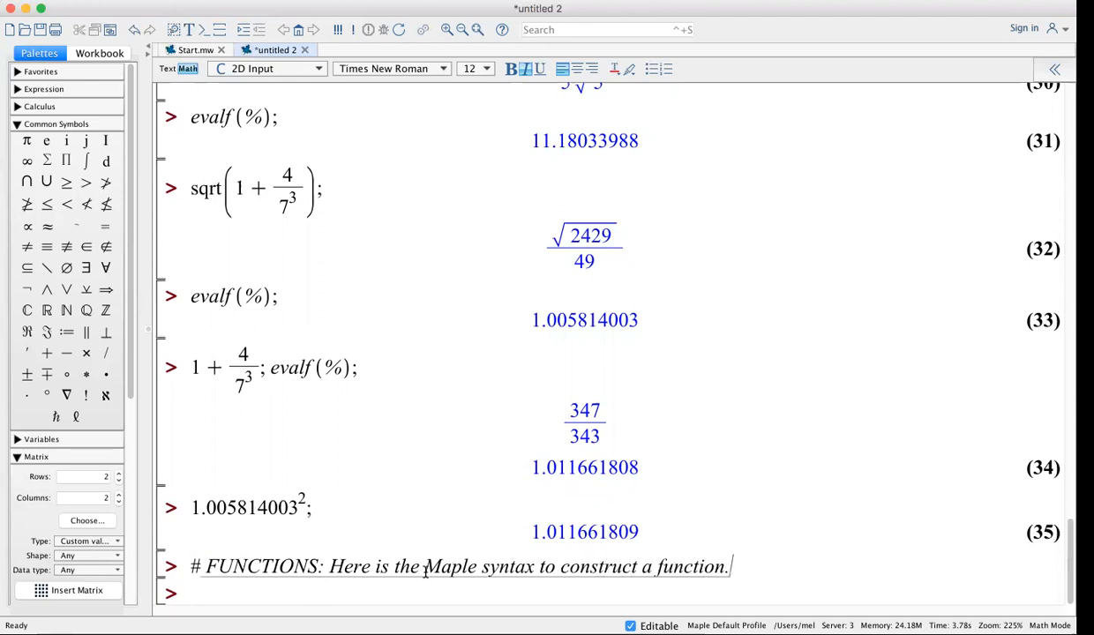
key(Return)
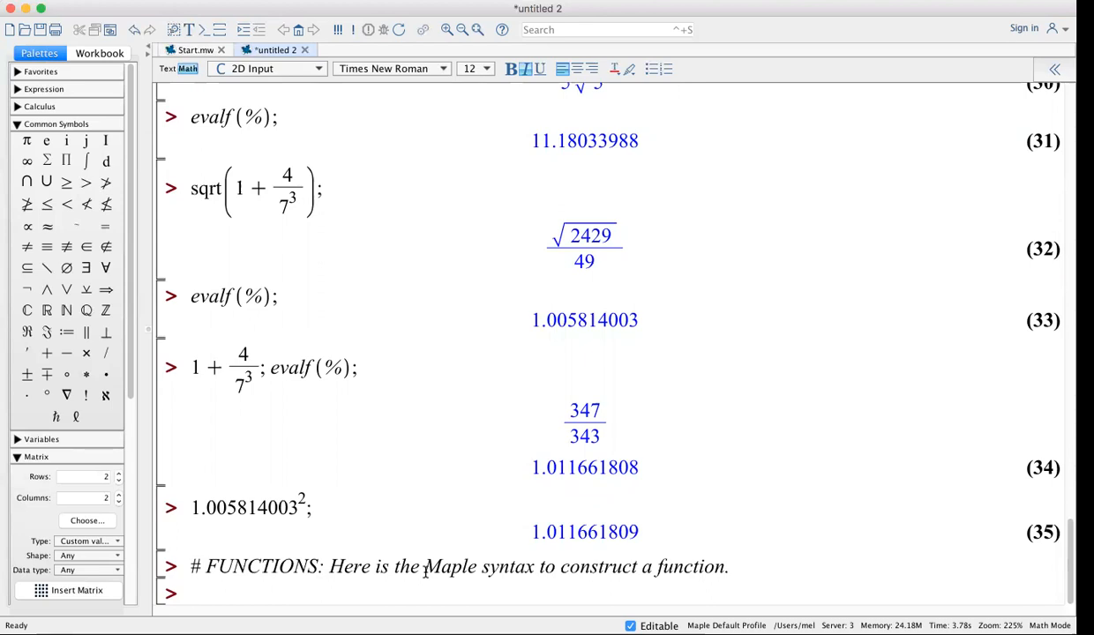
Start the function assignment 'f :=' on the line below the FUNCTIONS comment
text(f)
text(:=)
key(BackSpace)
text(=)
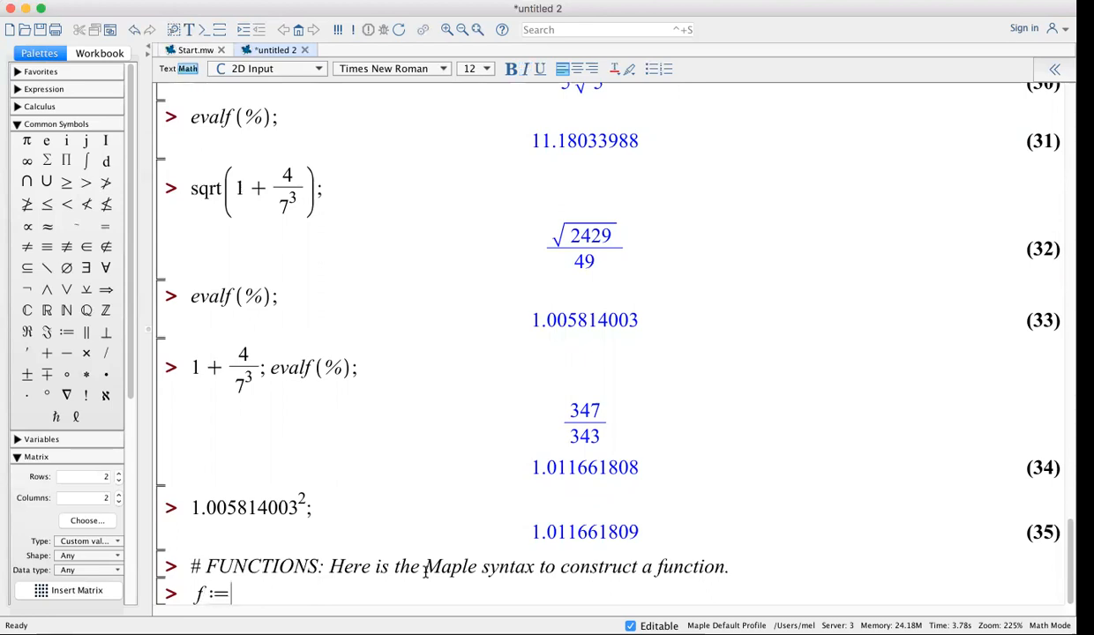
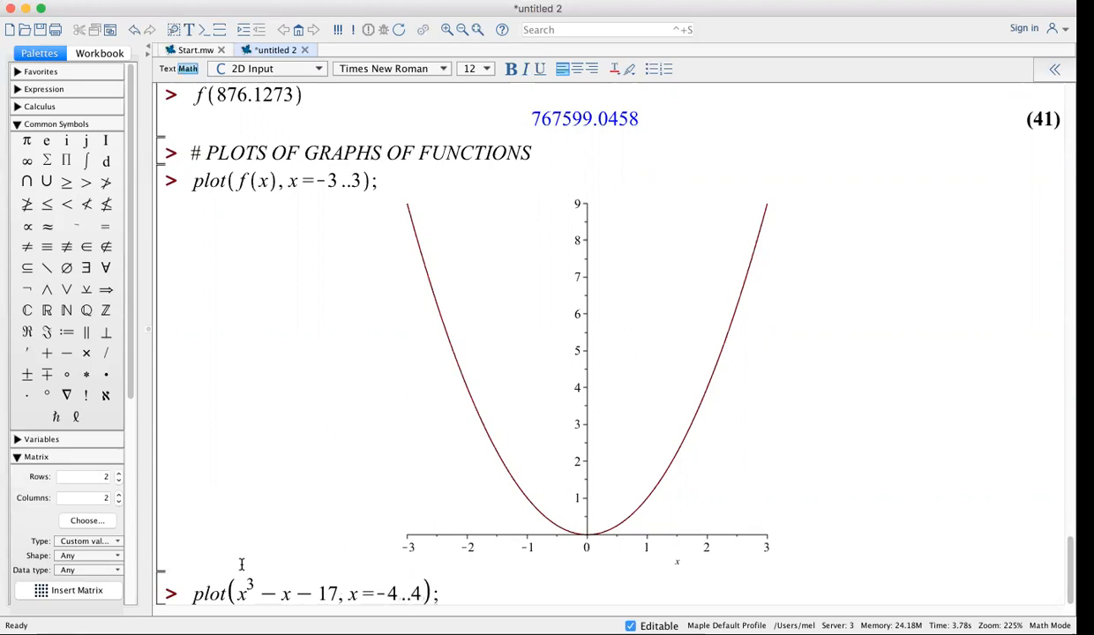
Plot x³ − x − 17 over −4..4, then replot a copy without the range for the default −10..10
key(Return)
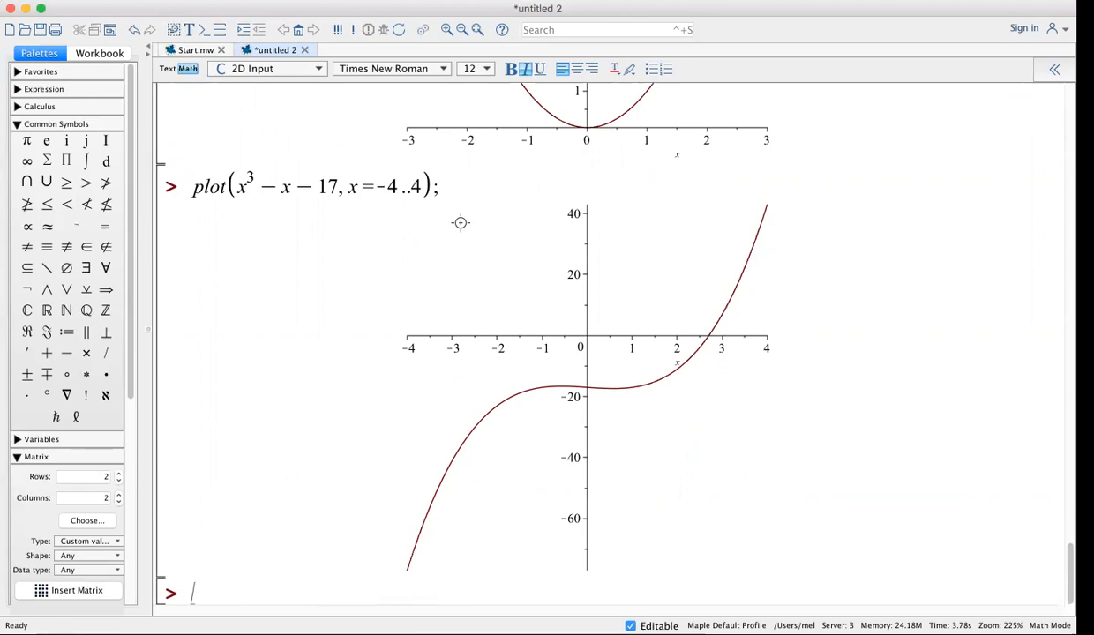
drag(446, 181, 182, 182)
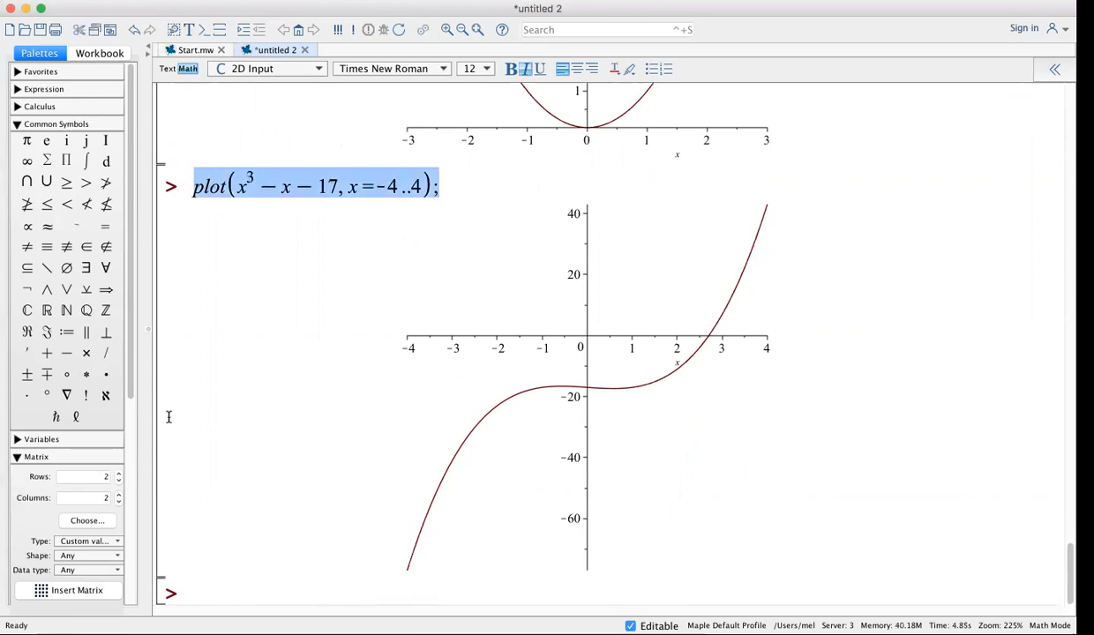
click(188, 587)
text(plot(x^3-x-17, x=-4..4);)
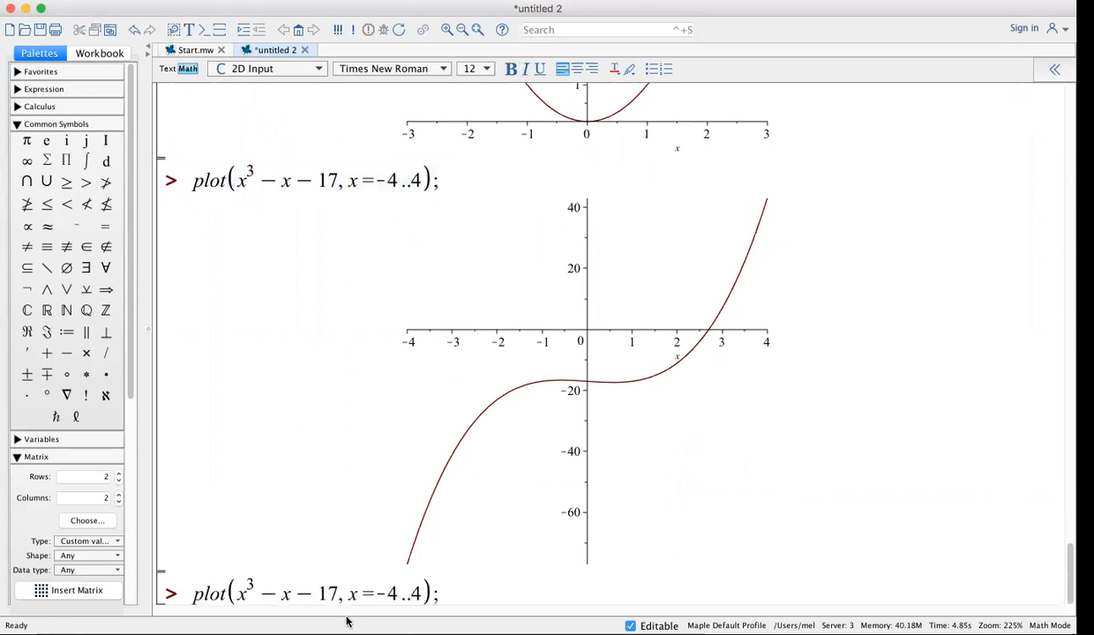
click(421, 592)
key(BackSpace)
key(BackSpace)
key(BackSpace)
key(BackSpace)
key(BackSpace)
key(BackSpace)
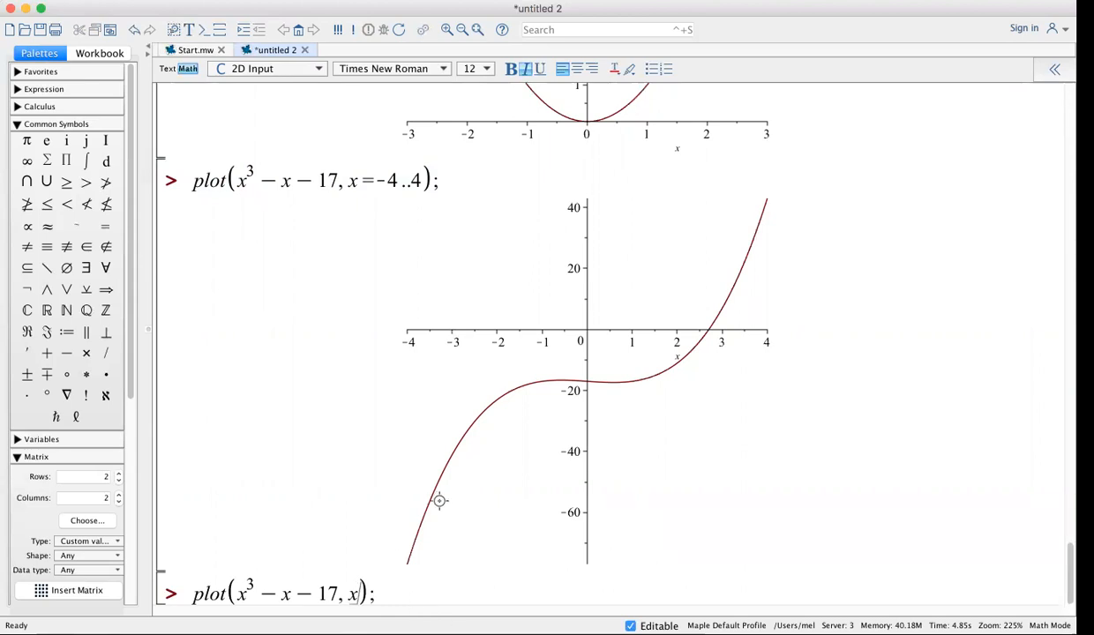
key(Return)
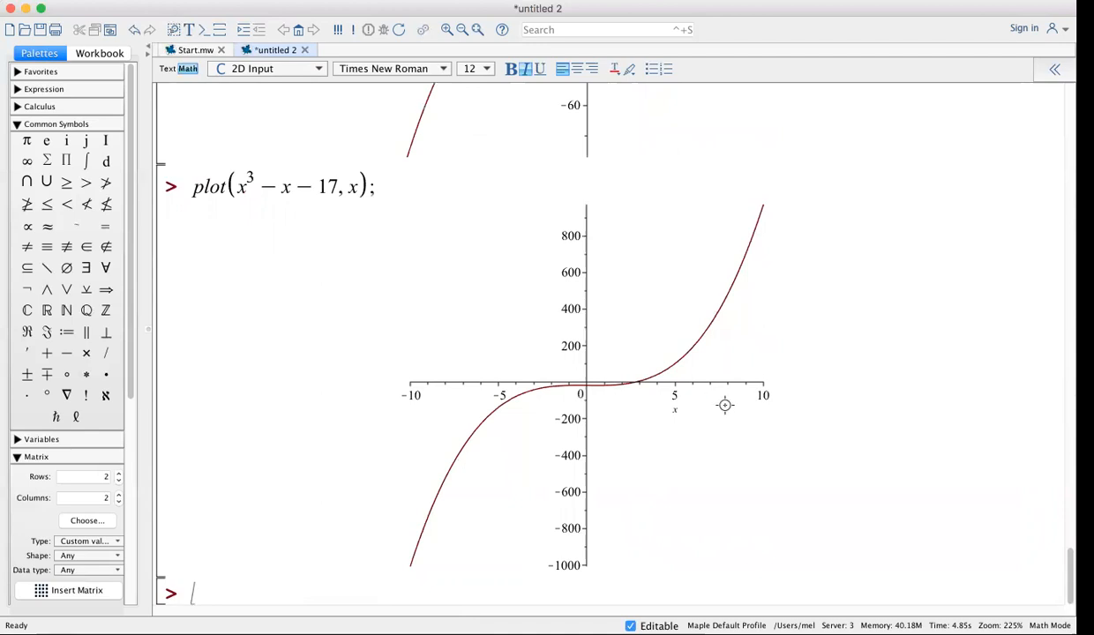
Begin the plot command with the numerator x³ − 4x²
scroll(520, 217, up, 3)
scroll(516, 210, up, 4)
scroll(512, 208, down, 5)
scroll(512, 208, down, 3)
text(plot)
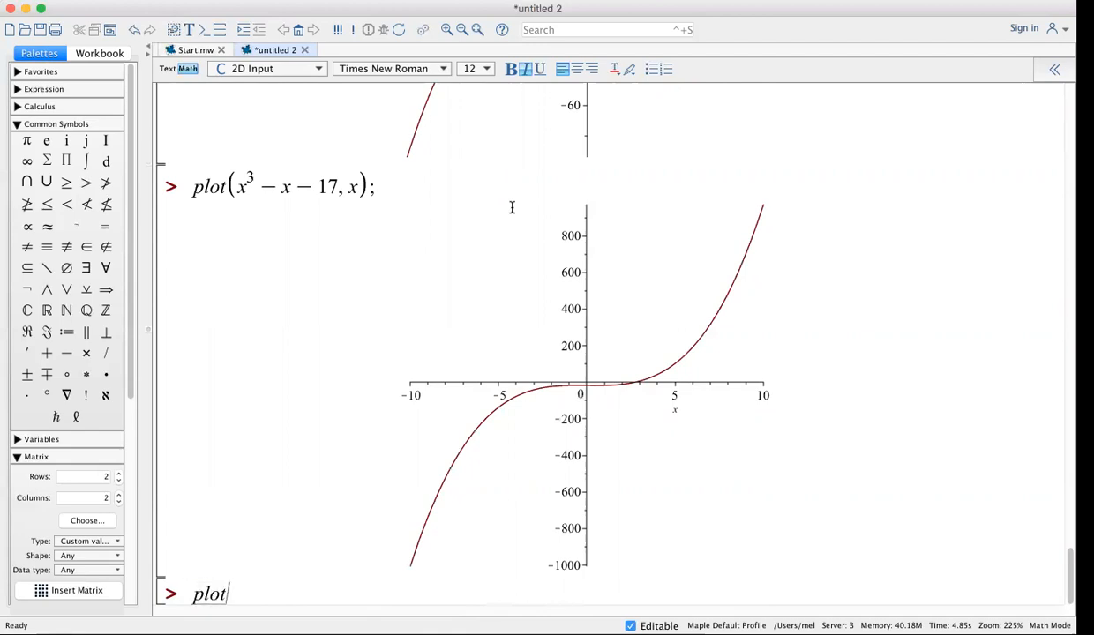
text(((x^3)
key(Right)
text(- 4*x^2)
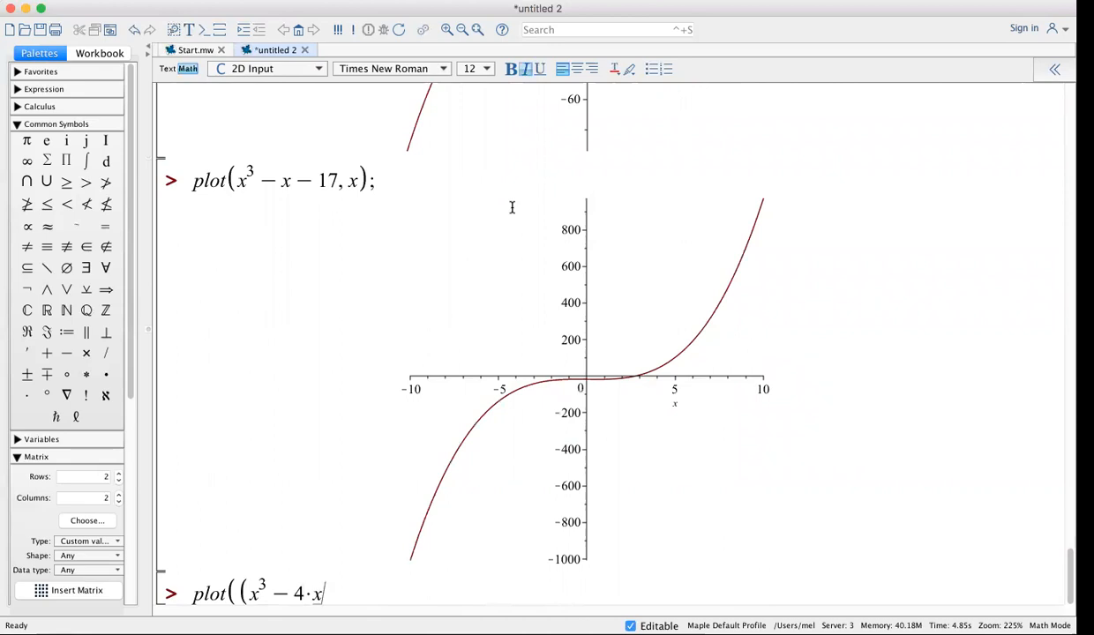
key(Right)
Finish the expression as −12 over x² + 1 with variable x, and run the plot
text(-12))
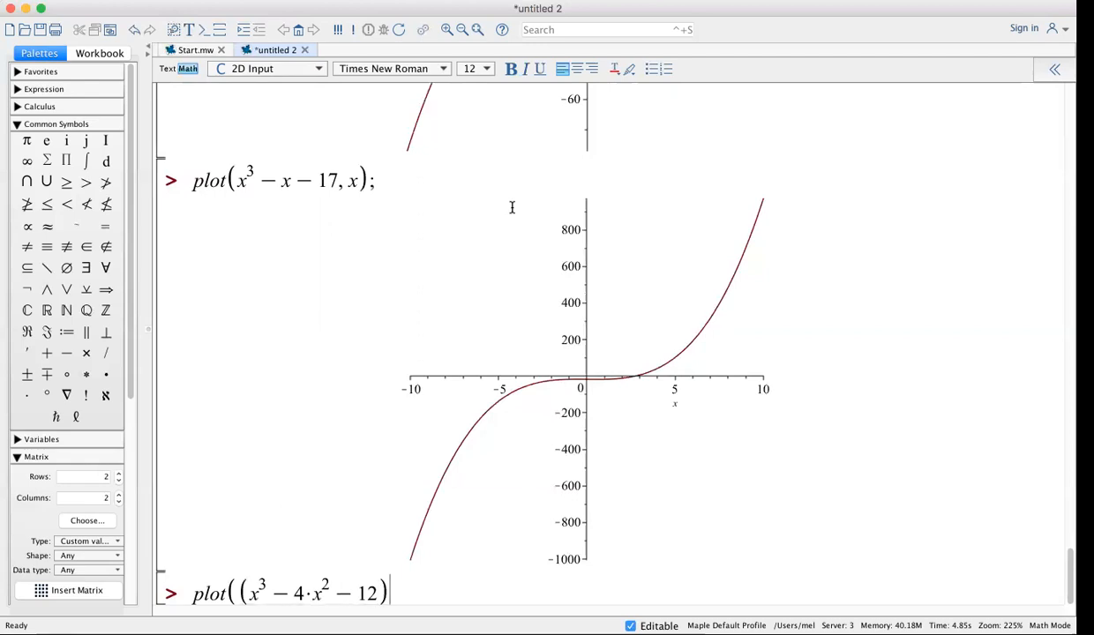
text(/)
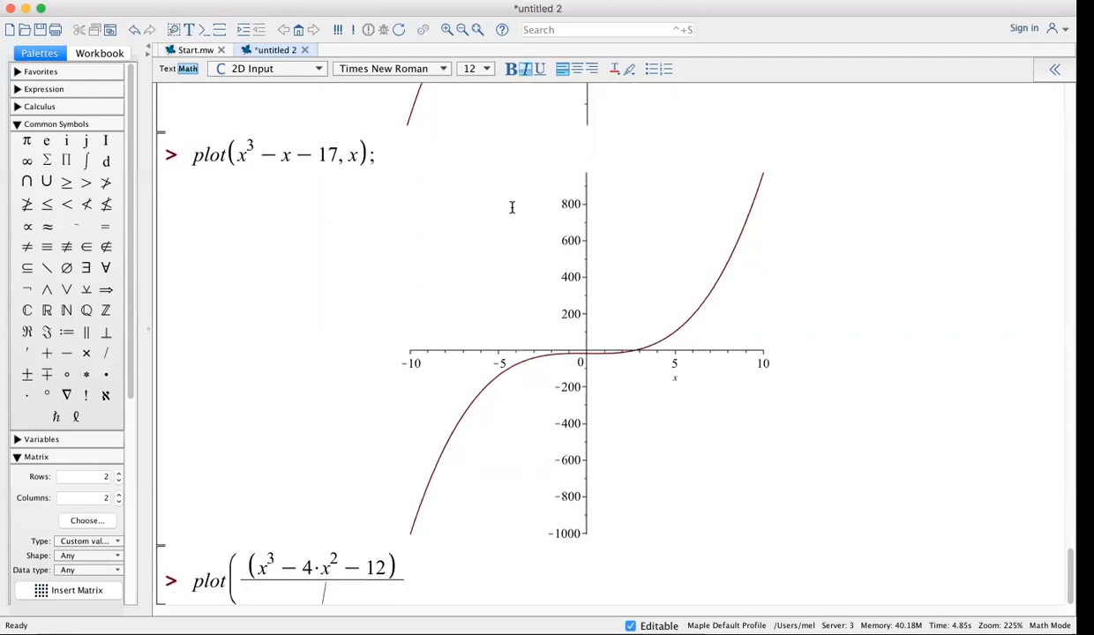
text(x^2)
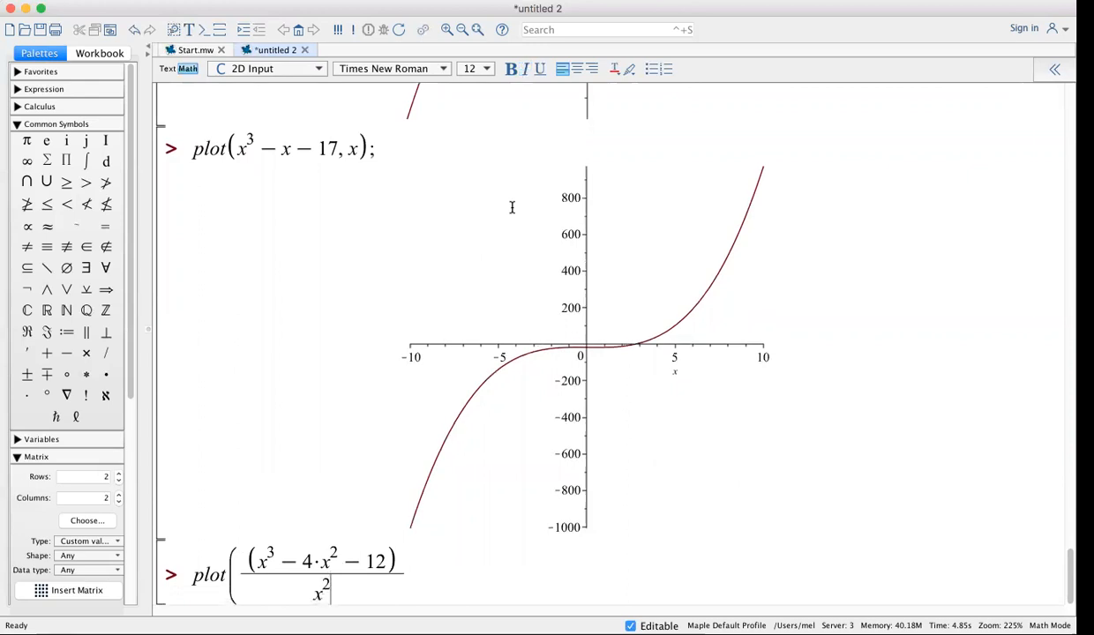
key(Right)
text(+1)
key(Right)
text(, x)
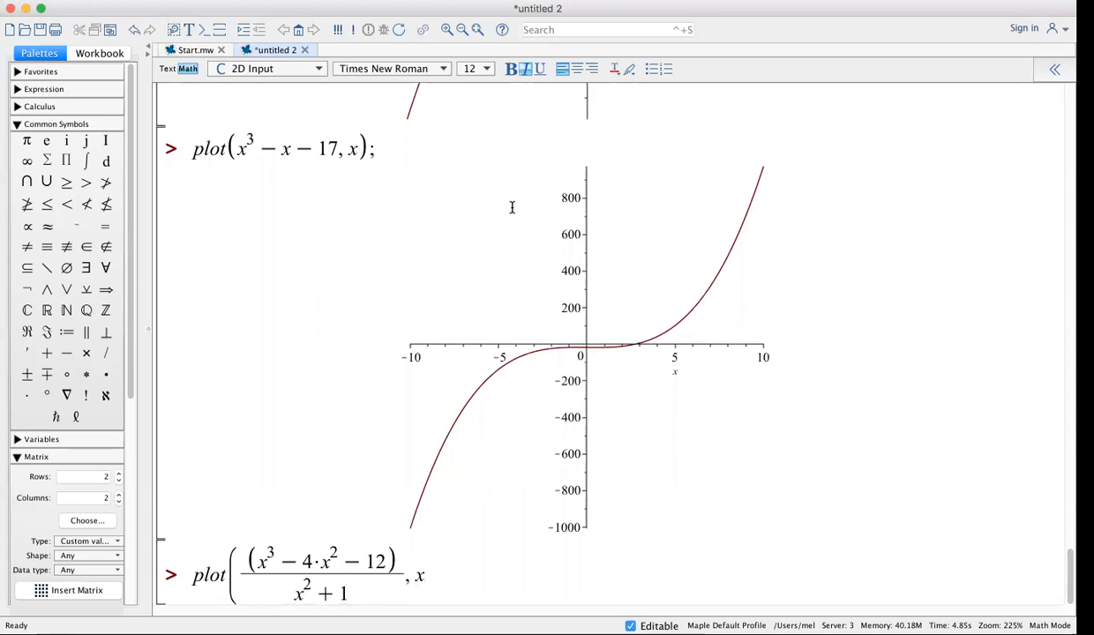
text();)
key(Return)
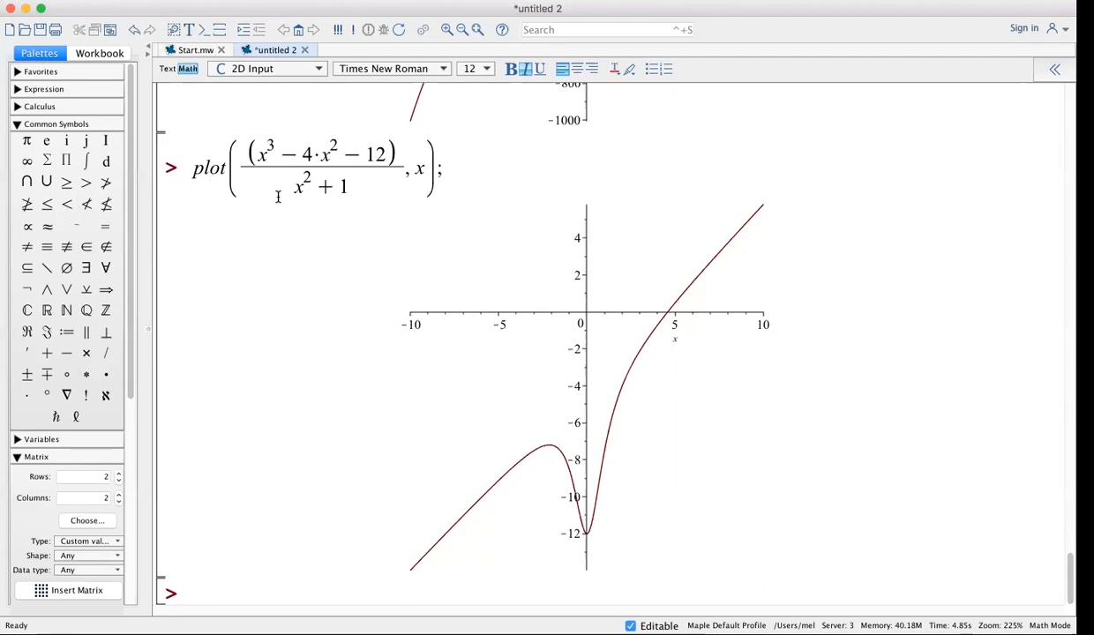
Add a '# SOLVING EQUATIONS' comment heading
text(#)
text(SOLVING)
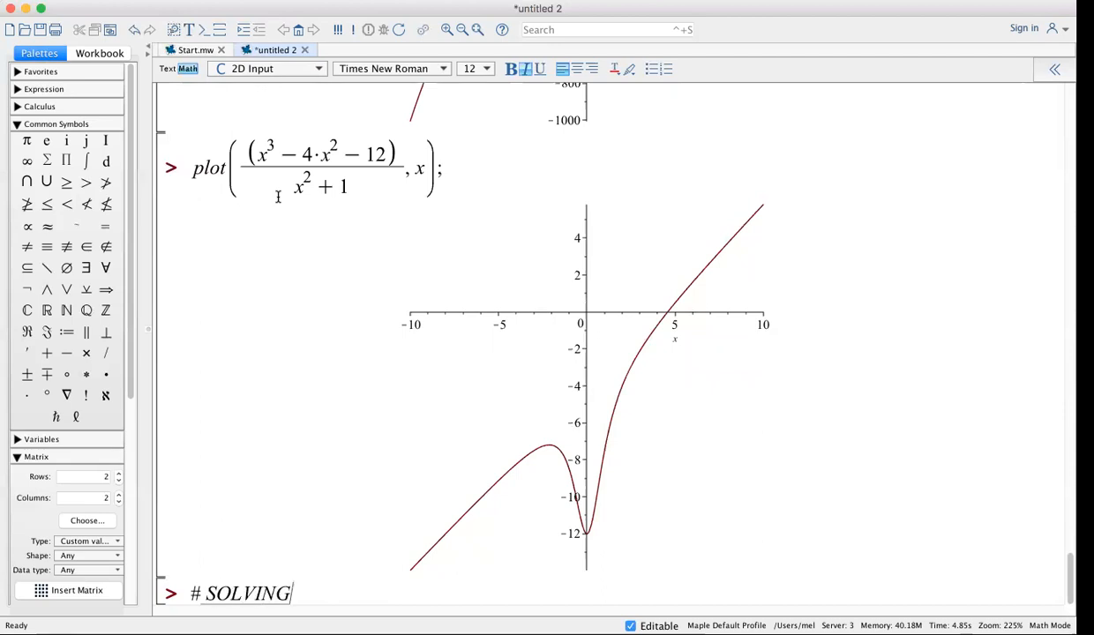
text( EQUATIONS)
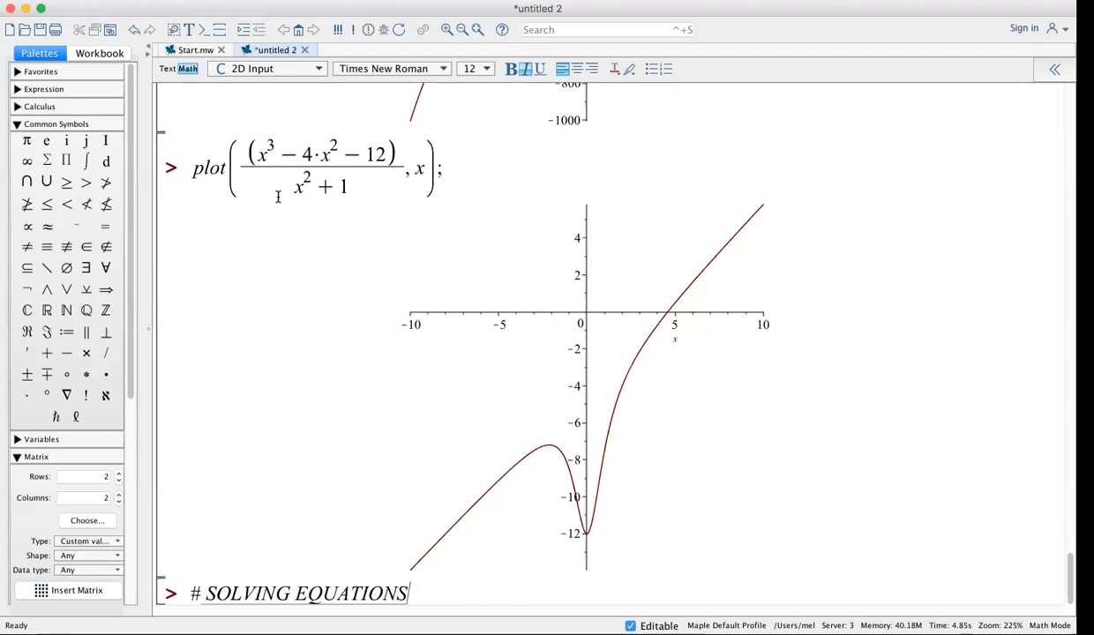
key(Return)
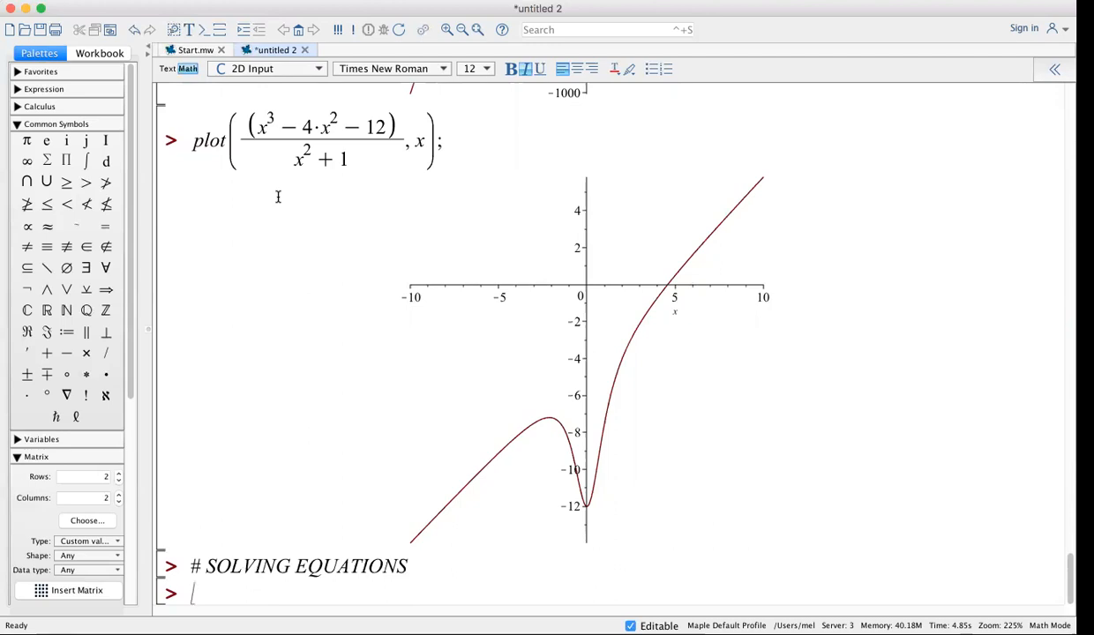
Solve 3*x=42 for x, returning 14
text(sol)
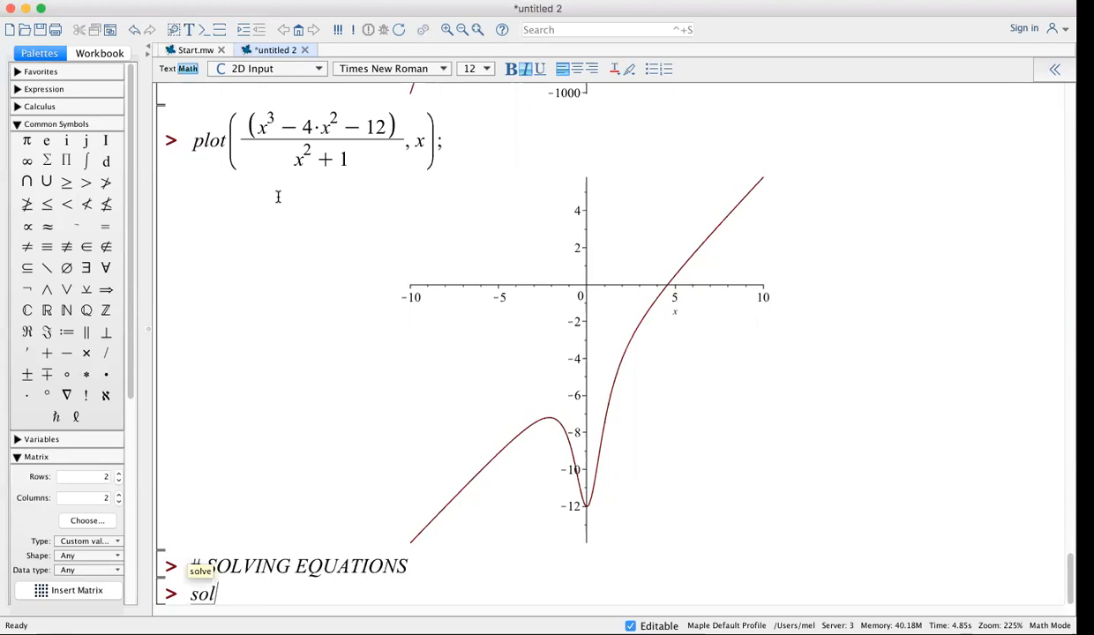
text(ve()
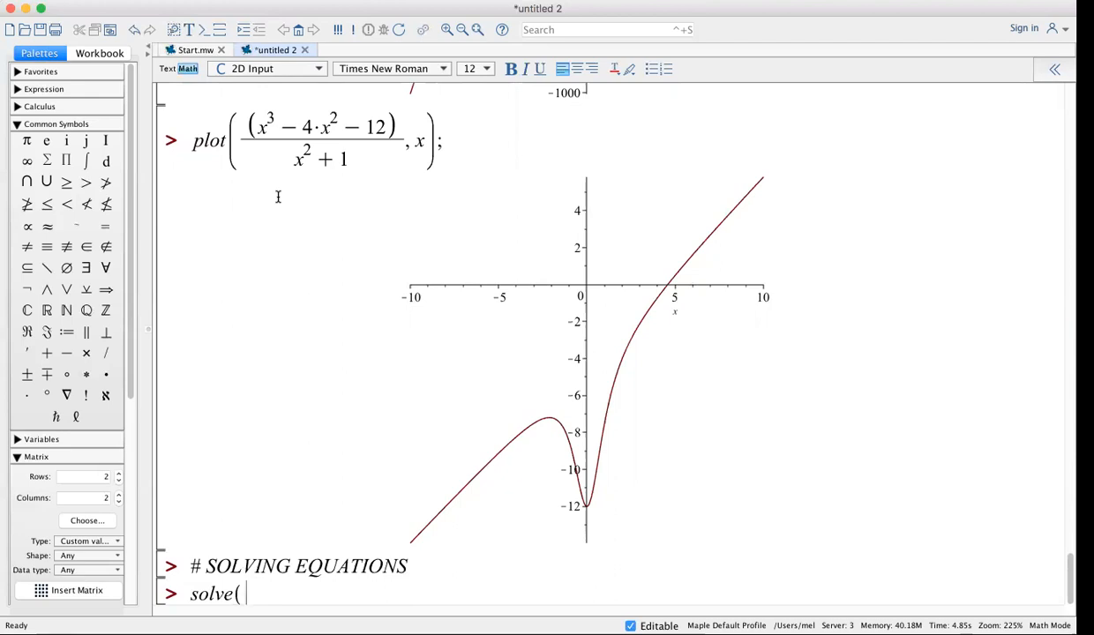
text(3*x)
text(=)
text(42)
text(,x))
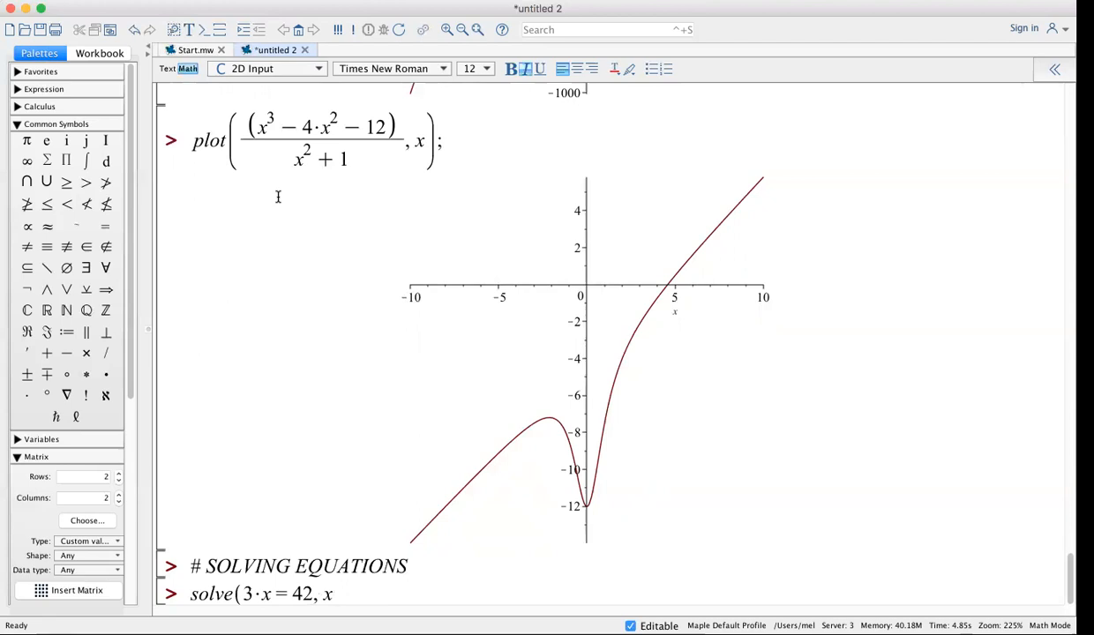
text(;)
key(Return)
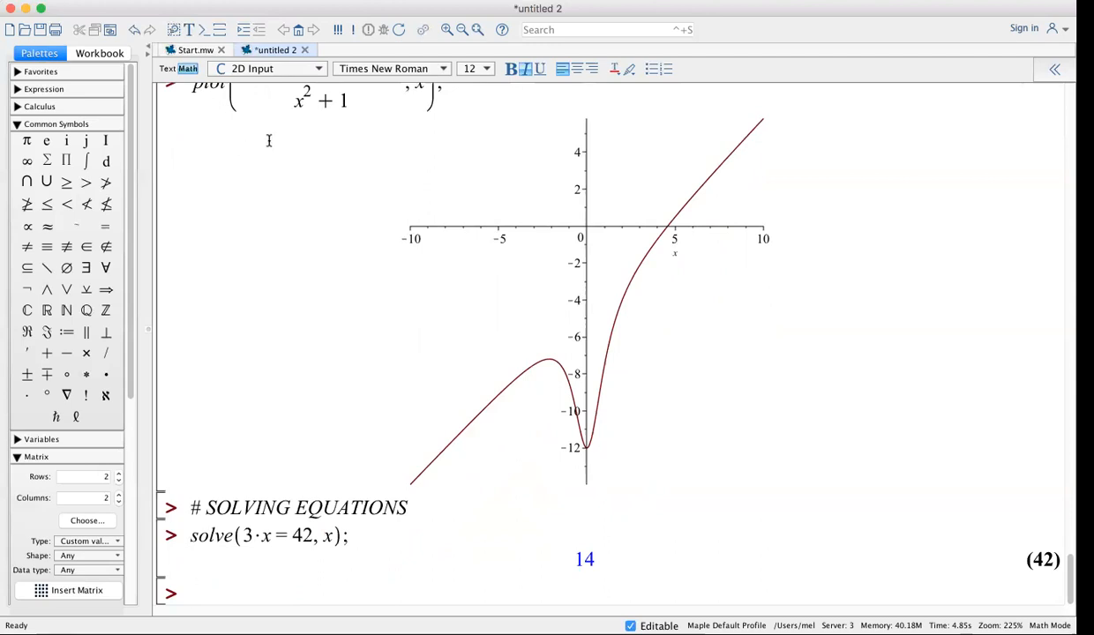
Paste a copy of the solve command and insert x² − before 3*x
drag(351, 536, 189, 536)
key(super+c)
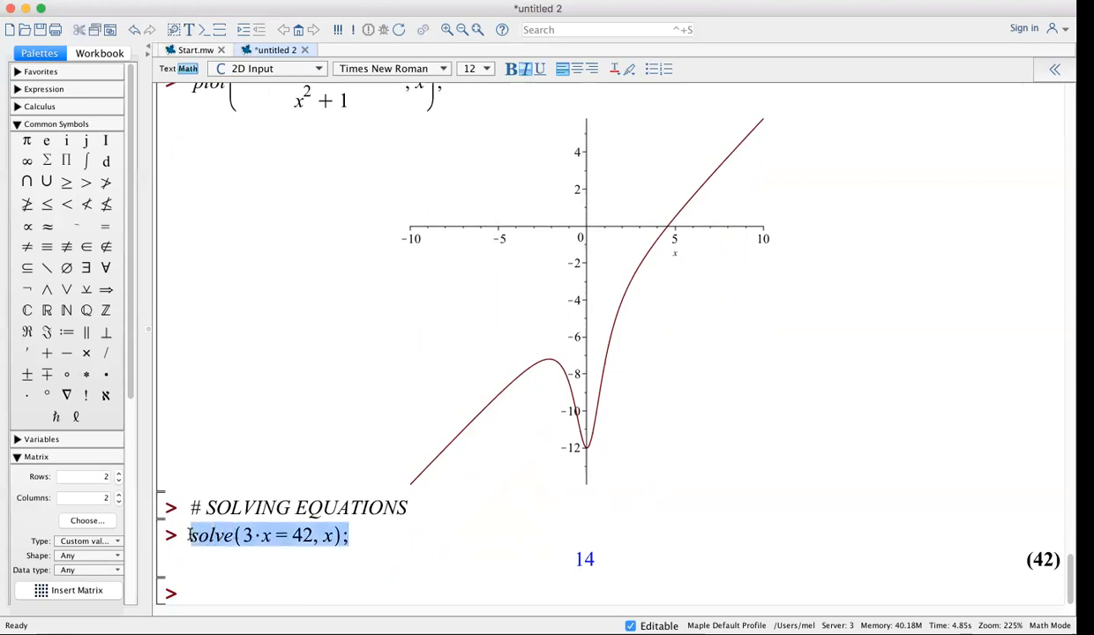
click(195, 594)
key(super+v)
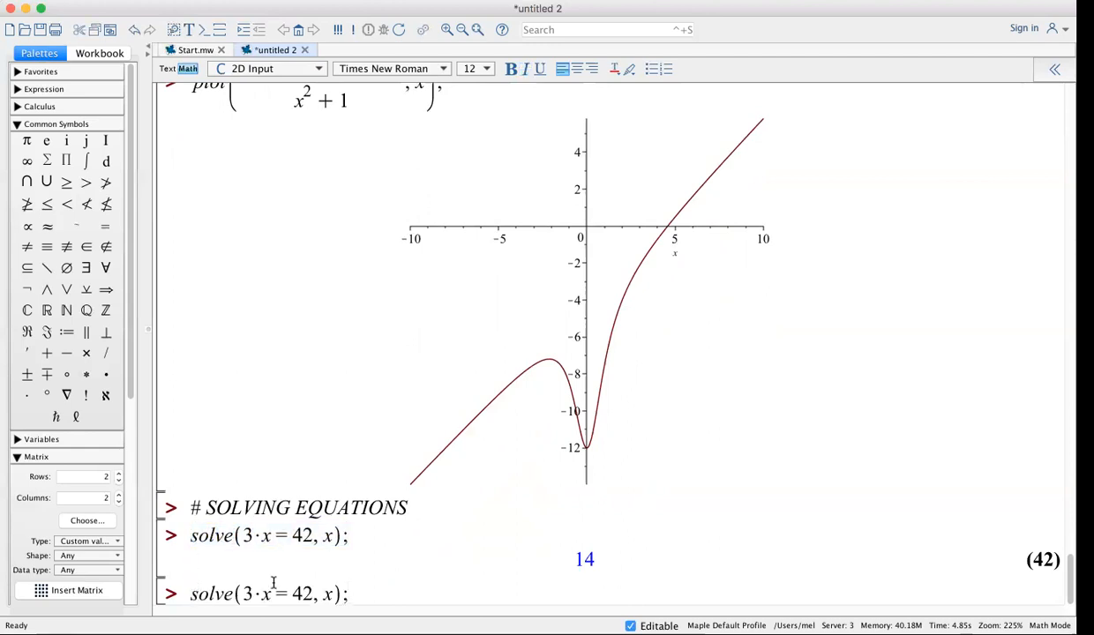
click(239, 594)
text(x^2)
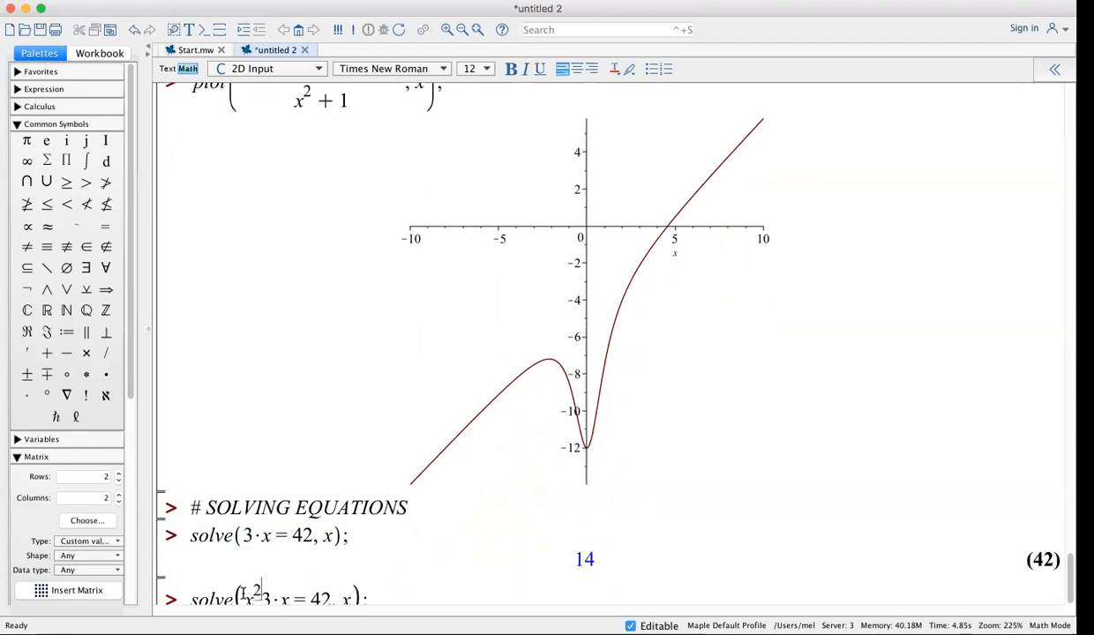
key(Right)
text(-)
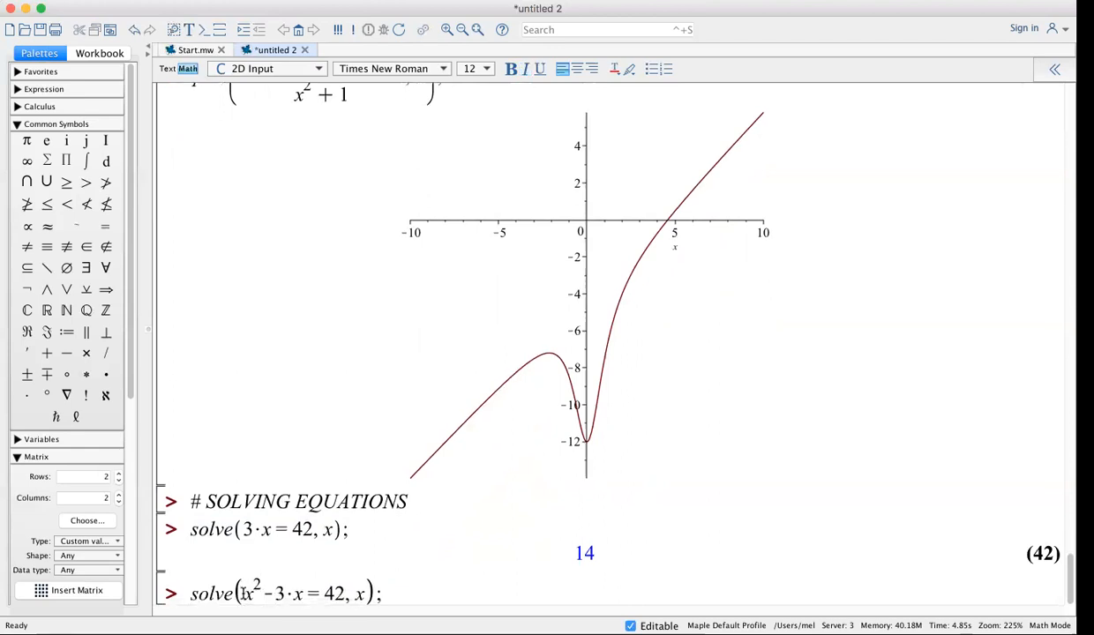
Restore the equals sign before 42 and run it, giving 3/2 ± √177/2
click(320, 593)
key(BackSpace)
text(-)
key(BackSpace)
text(=)
key(End)
key(Return)
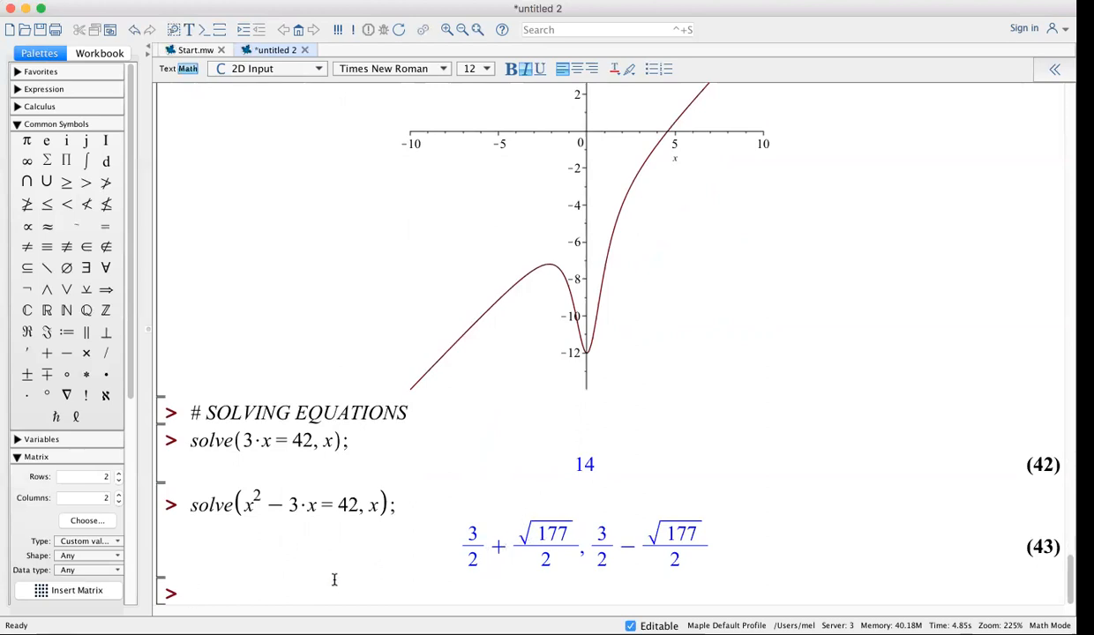
Get decimals 8.152067350 and −5.152067350 with evalf(%), then confirm them with fsolve(x^2-3*x=42, x)
text(evalf()
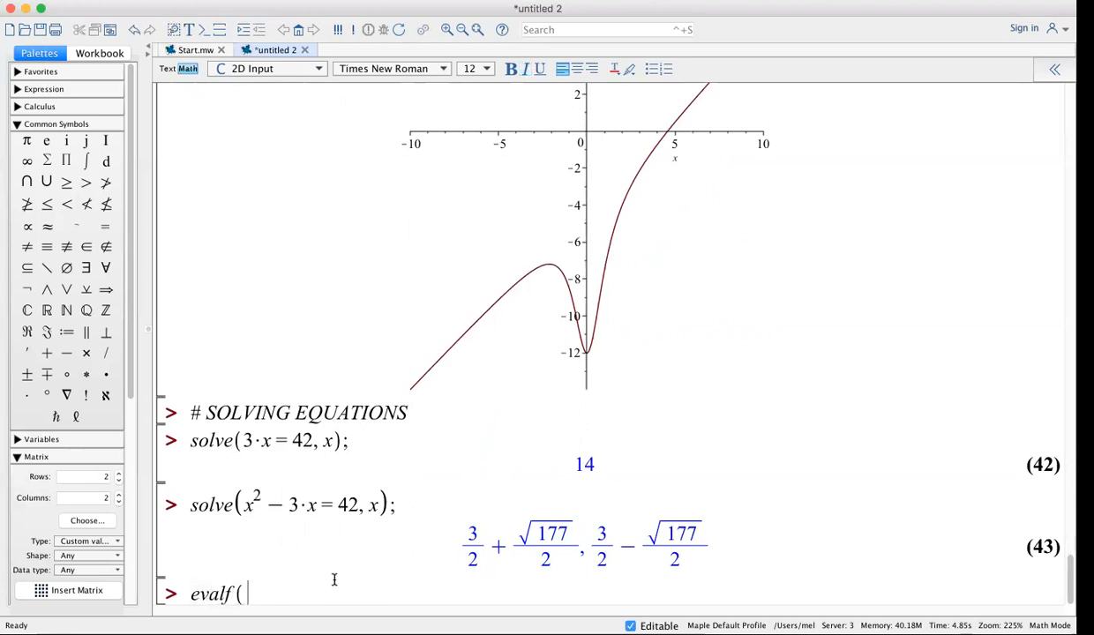
text(%);)
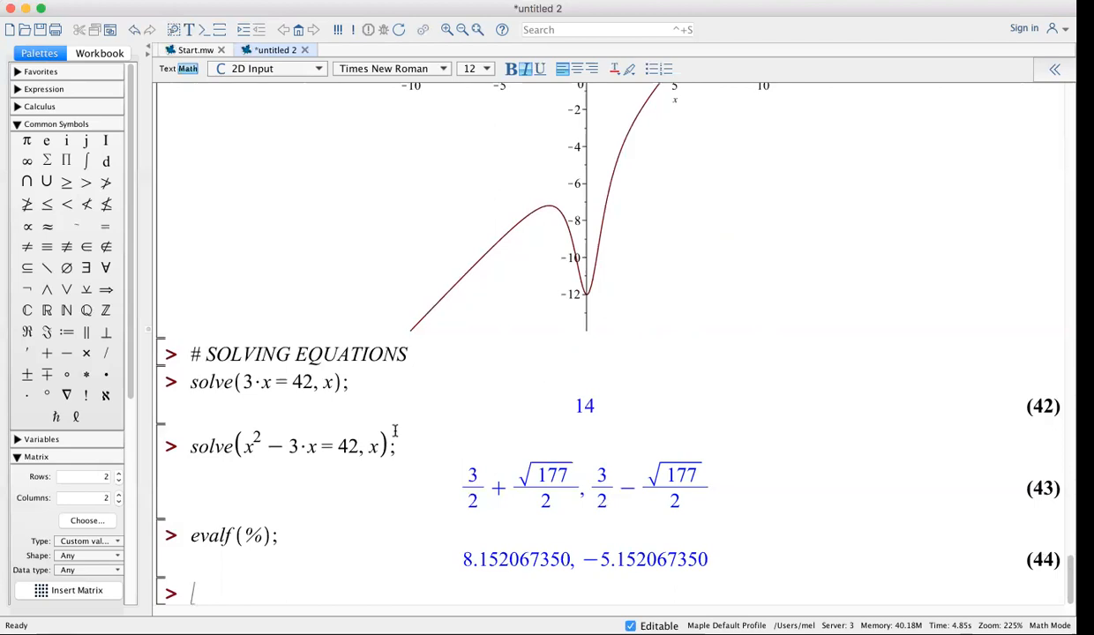
drag(392, 446, 184, 446)
key(super+c)
click(210, 594)
key(super+v)
click(197, 591)
key(BackSpace)
text(fs)
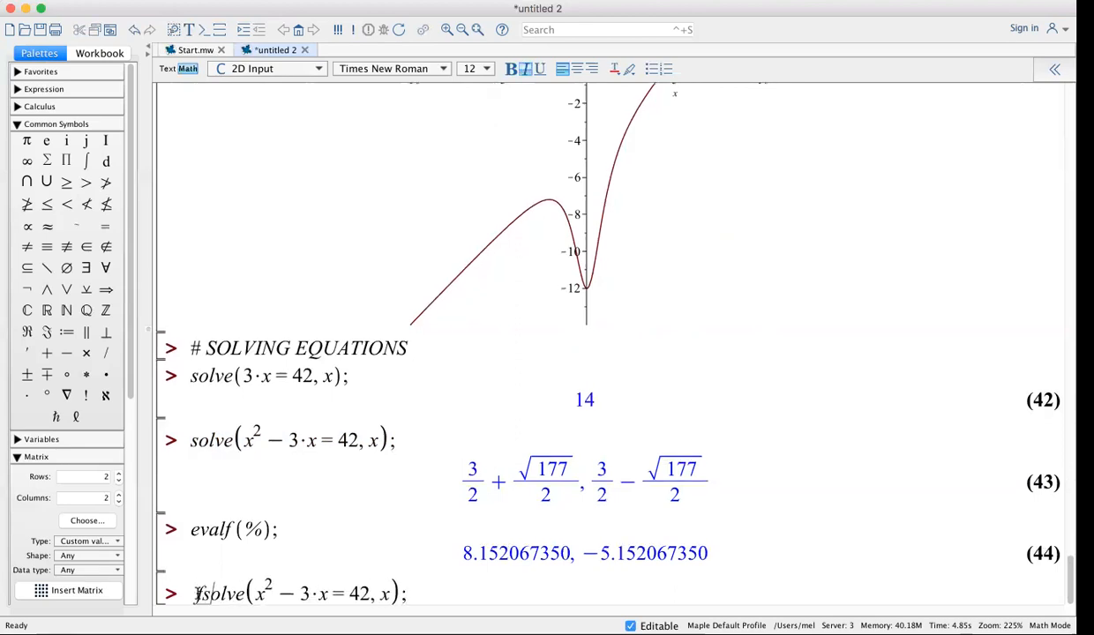
click(424, 598)
key(Return)
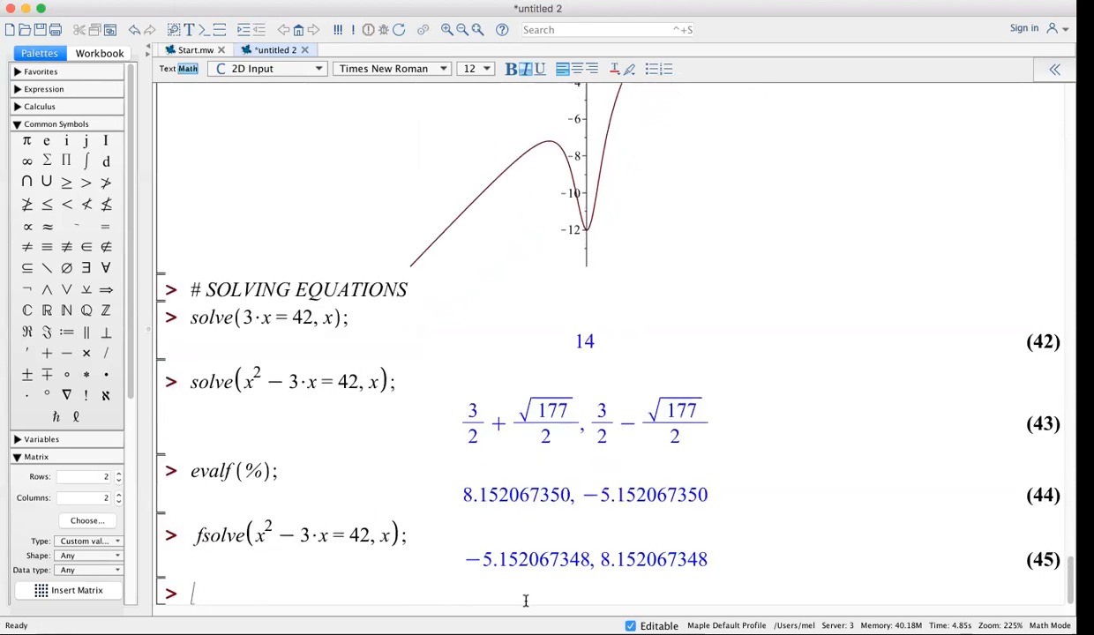
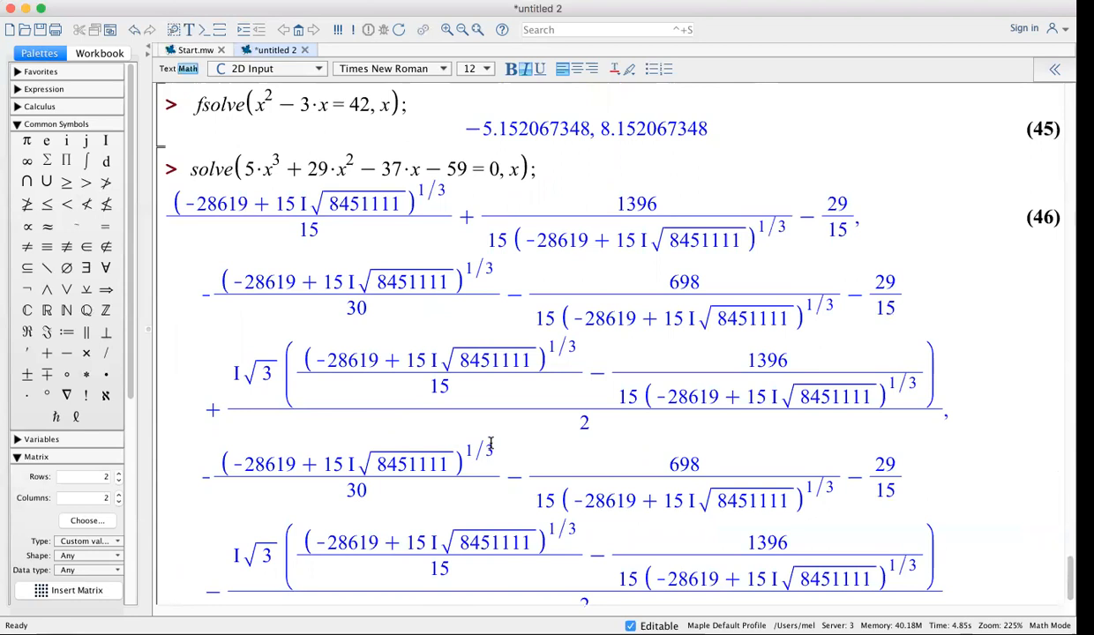
Scroll up to review the exact radical roots of the cubic in output (46)
scroll(490, 444, up, 2)
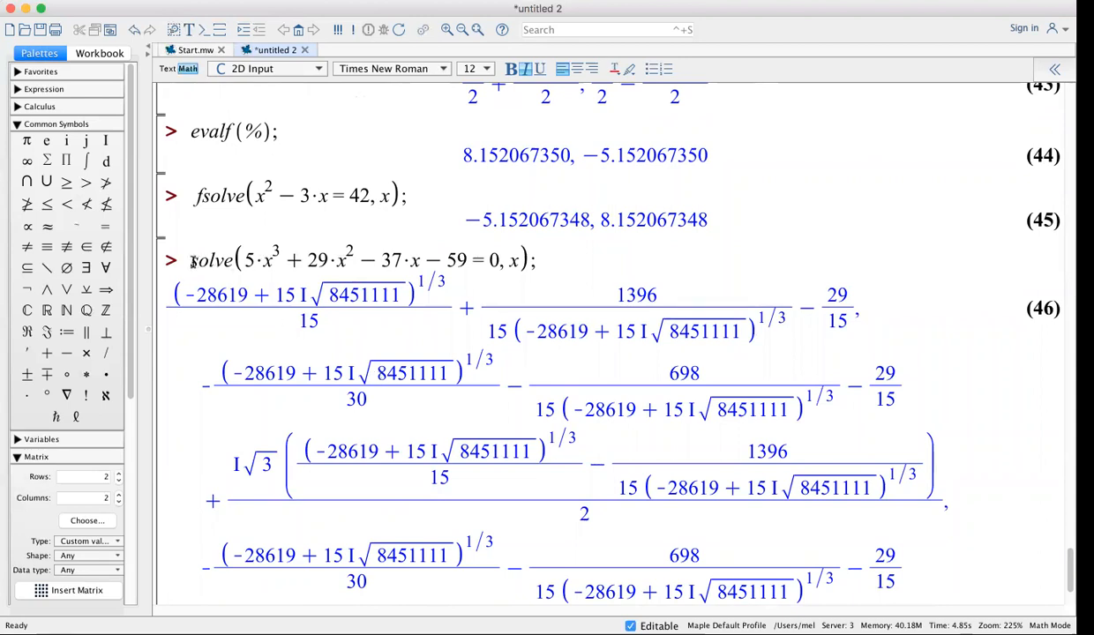
Turn solve into fsolve for roots −6.646274035, −0.9748886589, 1.821162694, then add '# Check this answer by plotting.'
click(193, 261)
text(f)
click(559, 265)
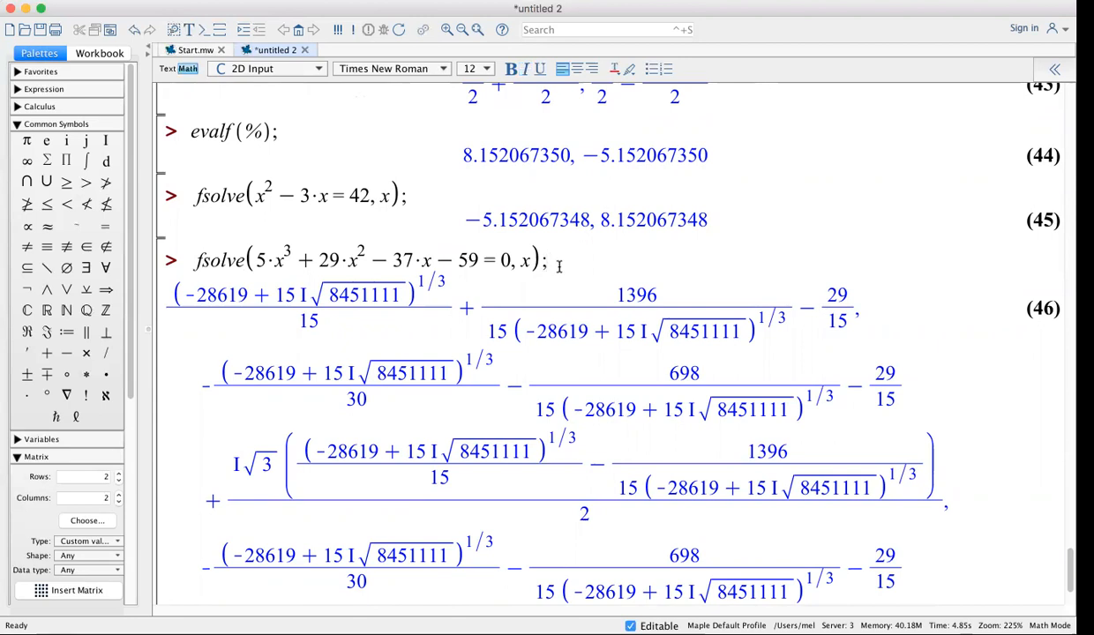
key(Return)
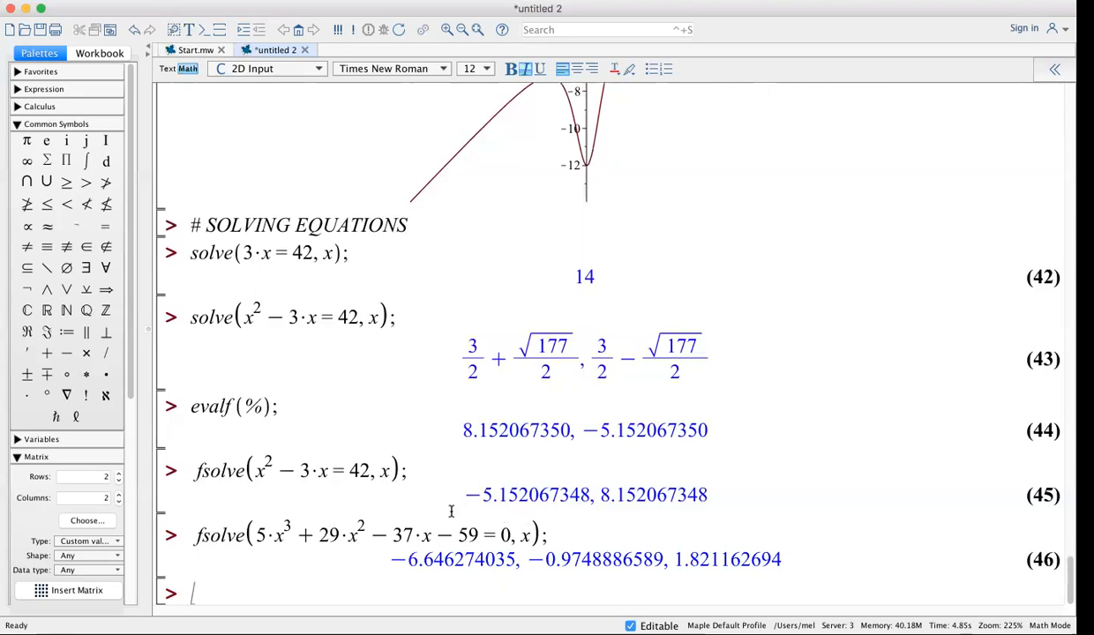
text(# Chec)
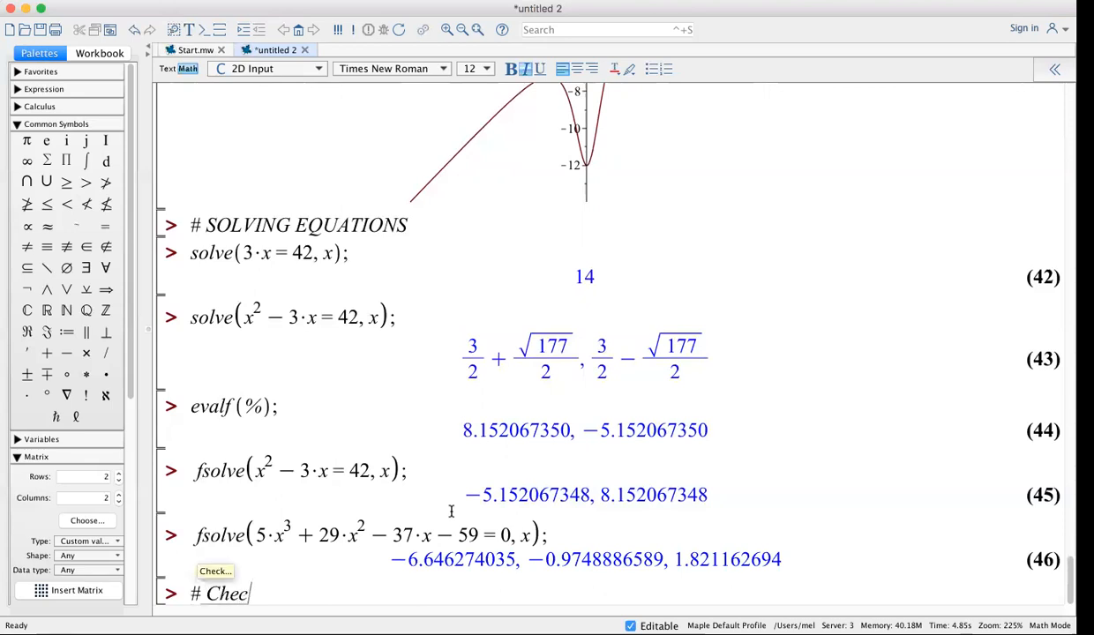
text(k this an)
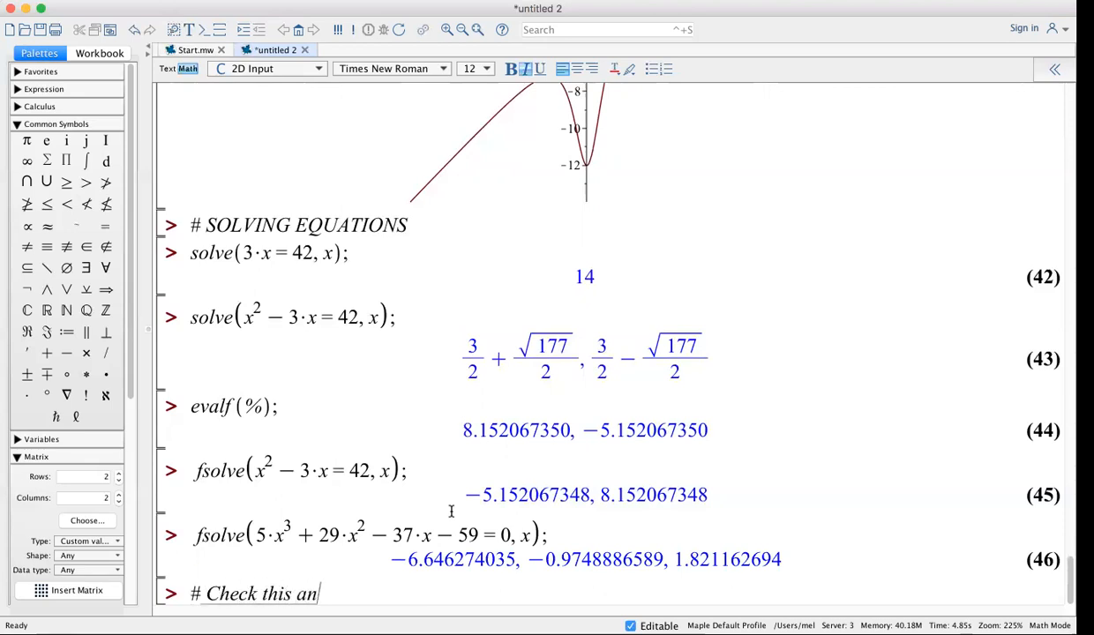
text(swer b)
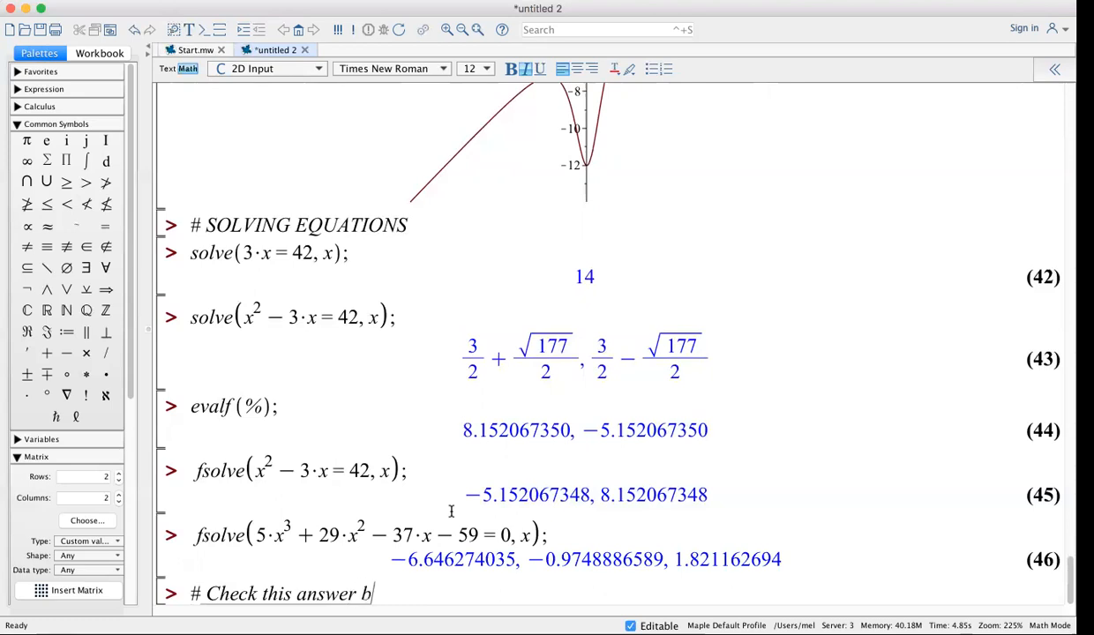
text(y plottin)
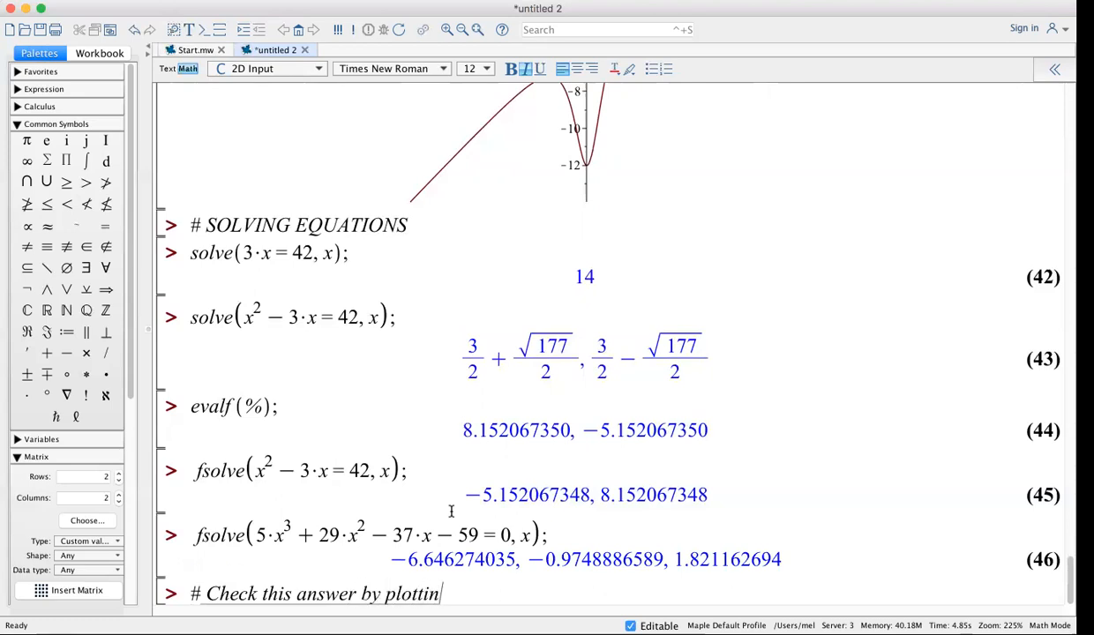
text(g.)
key(Return)
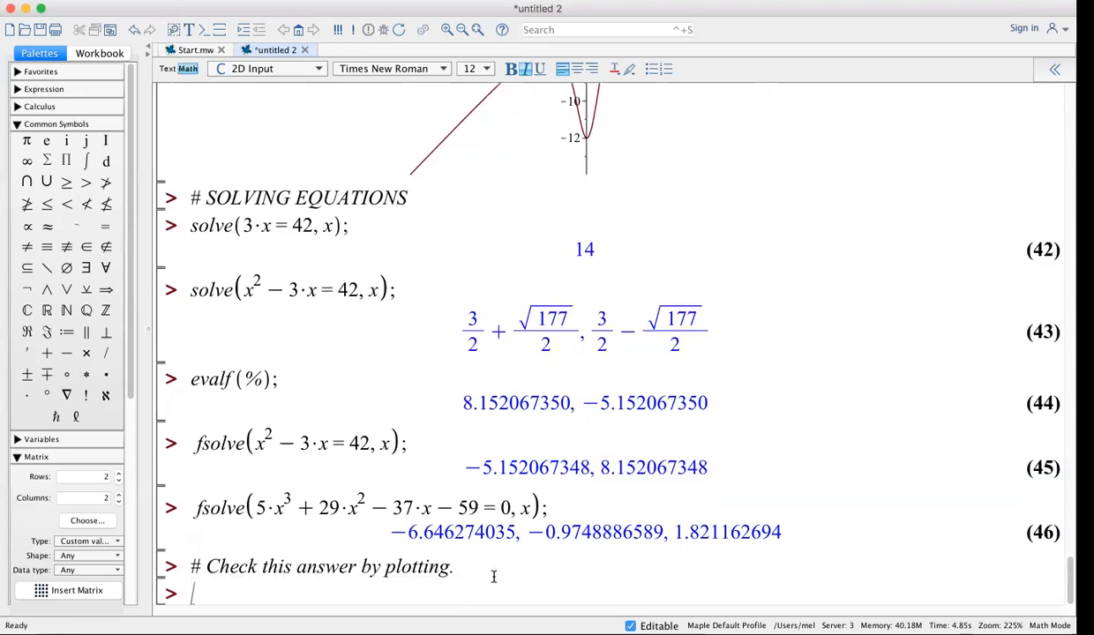
Enter plot(5*x^3+29*x^2-37*x-59, x); using the cubic copied from the fsolve line
text(plot()
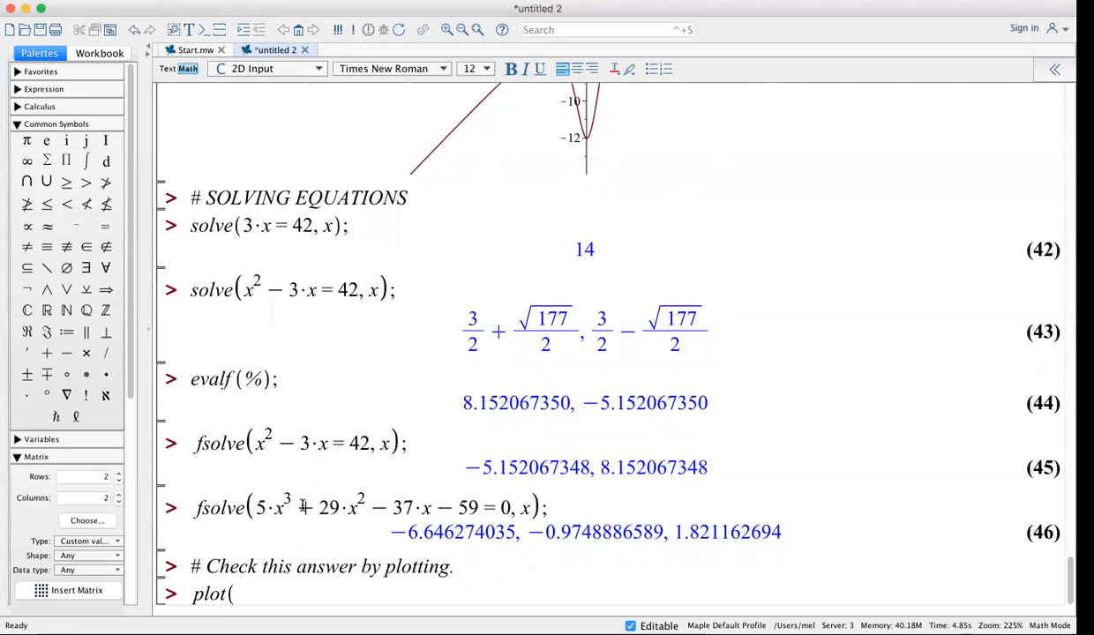
drag(253, 503, 478, 512)
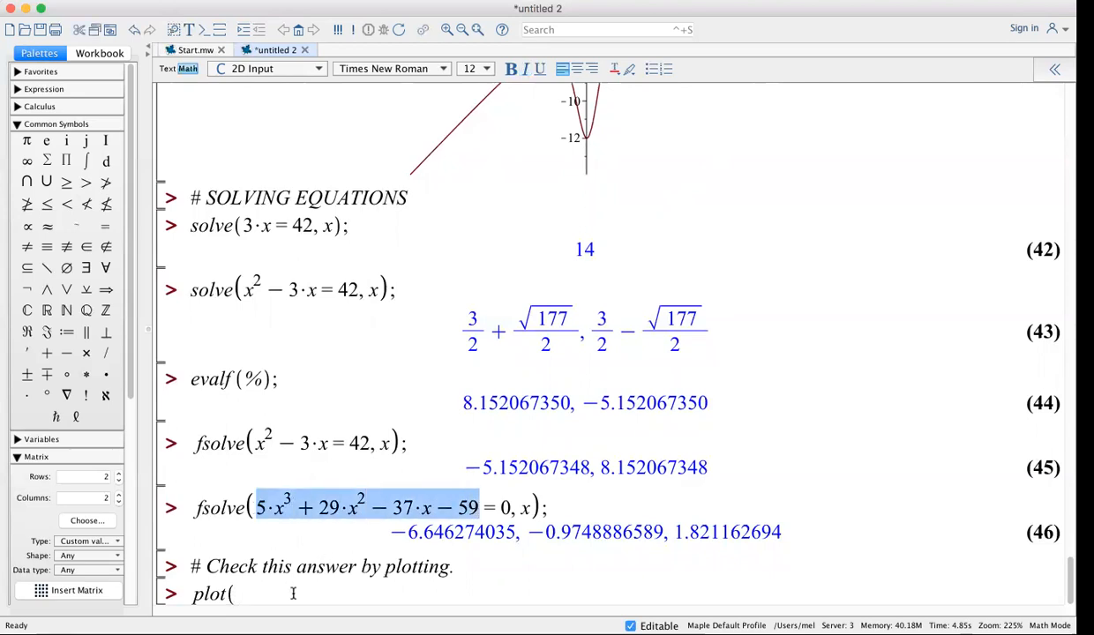
key(super+c)
click(293, 594)
key(super+v)
text(, x);)
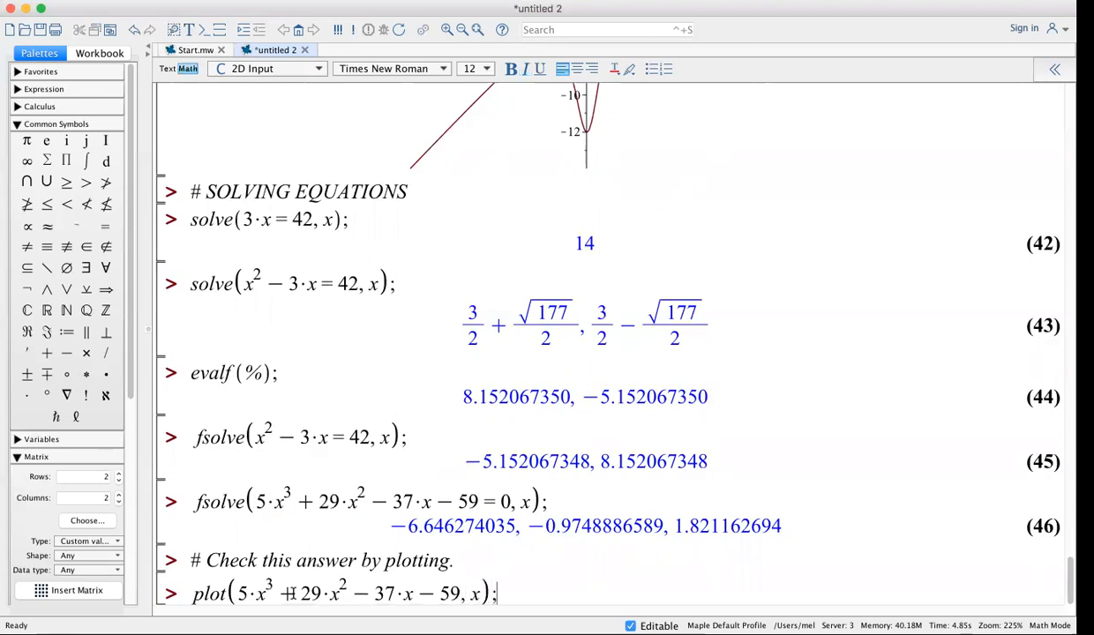
key(Return)
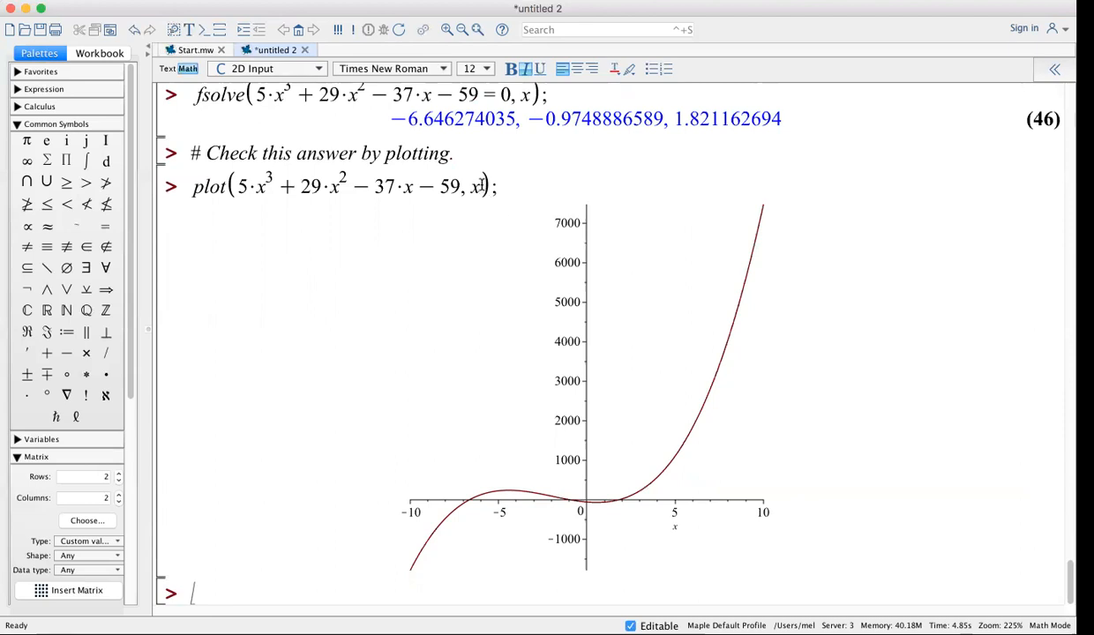
Redraw the cubic over x=-8..3 and begin a comment about magnifying the graph near the solution
text(=-8.)
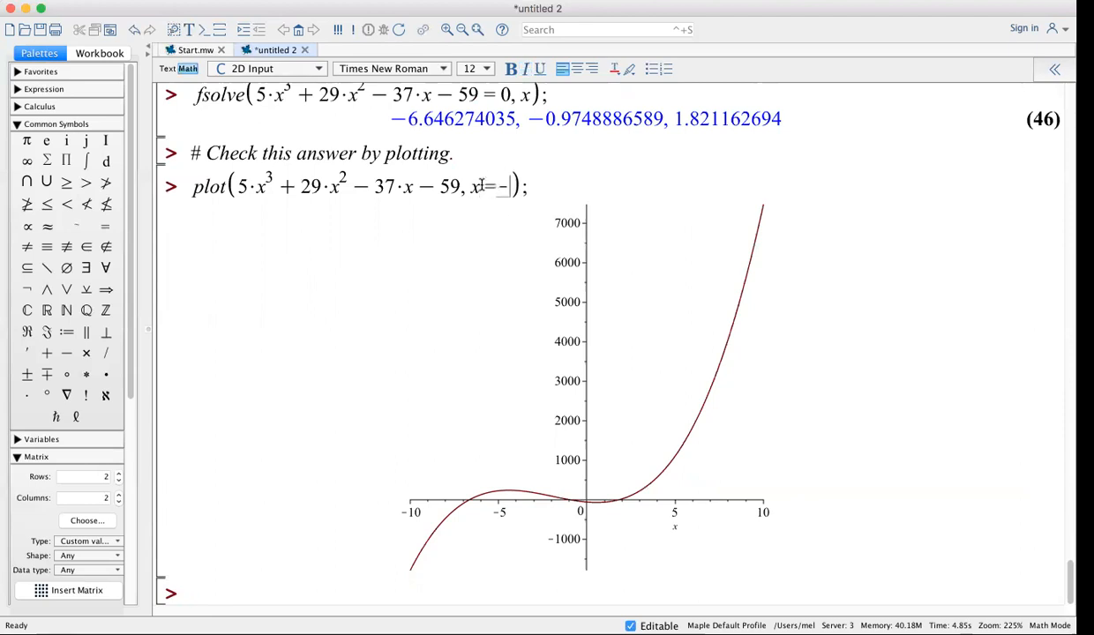
text(.3)
key(Return)
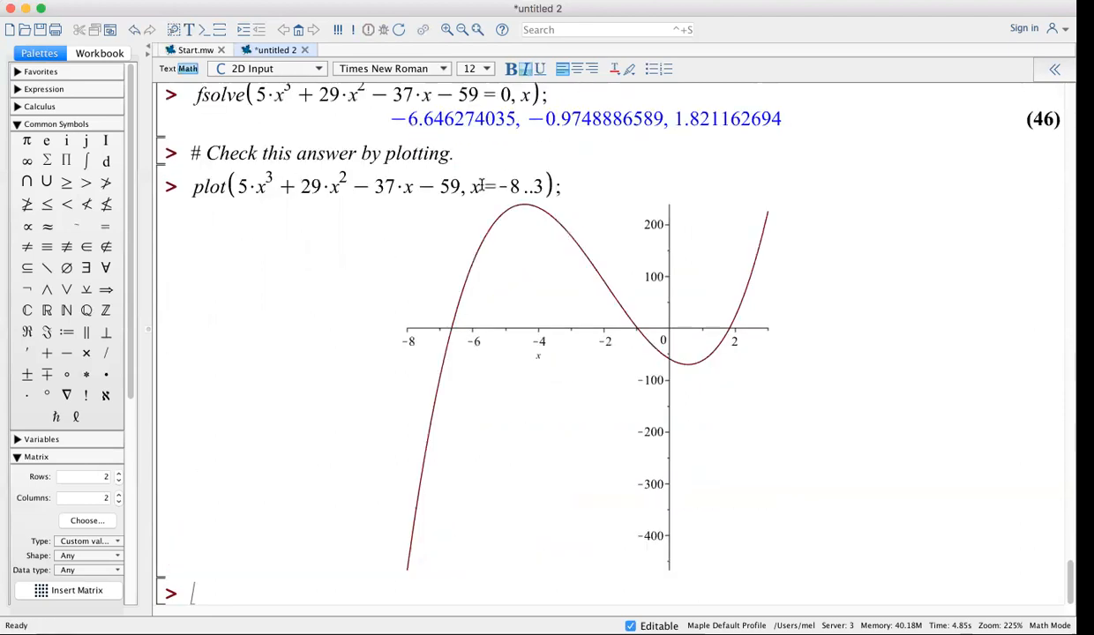
scroll(824, 213, up, 2)
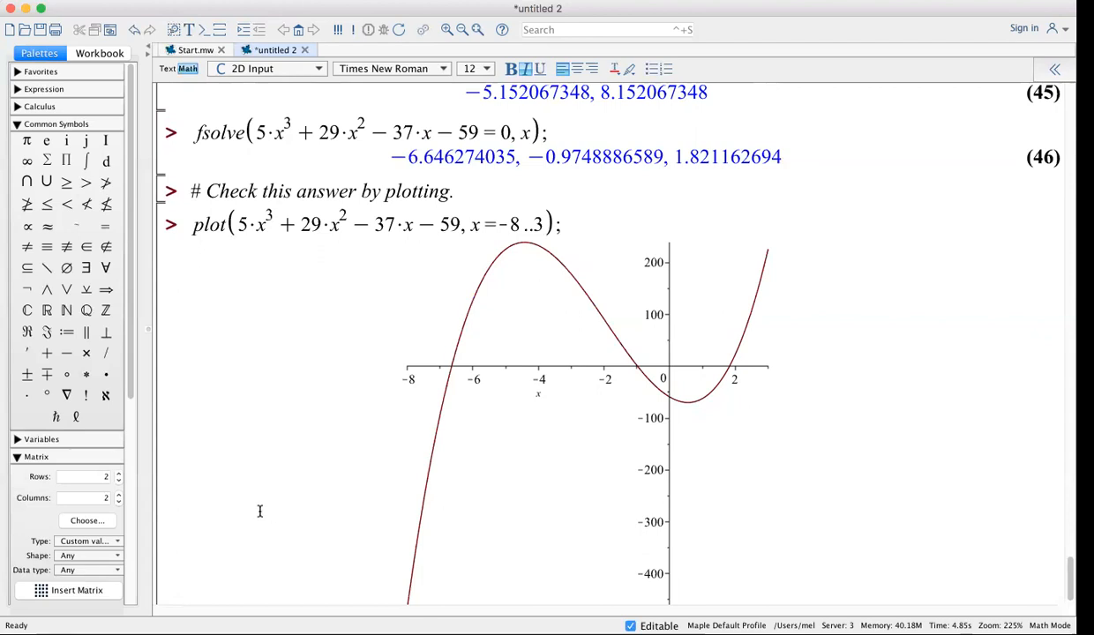
scroll(256, 503, down, 1)
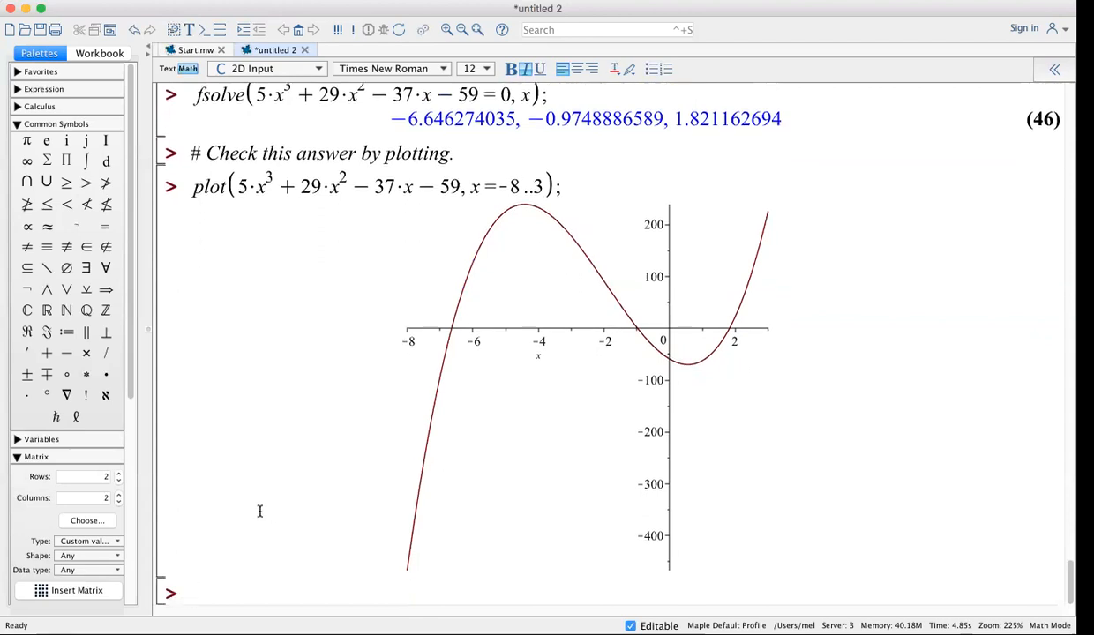
text(# Solve the e)
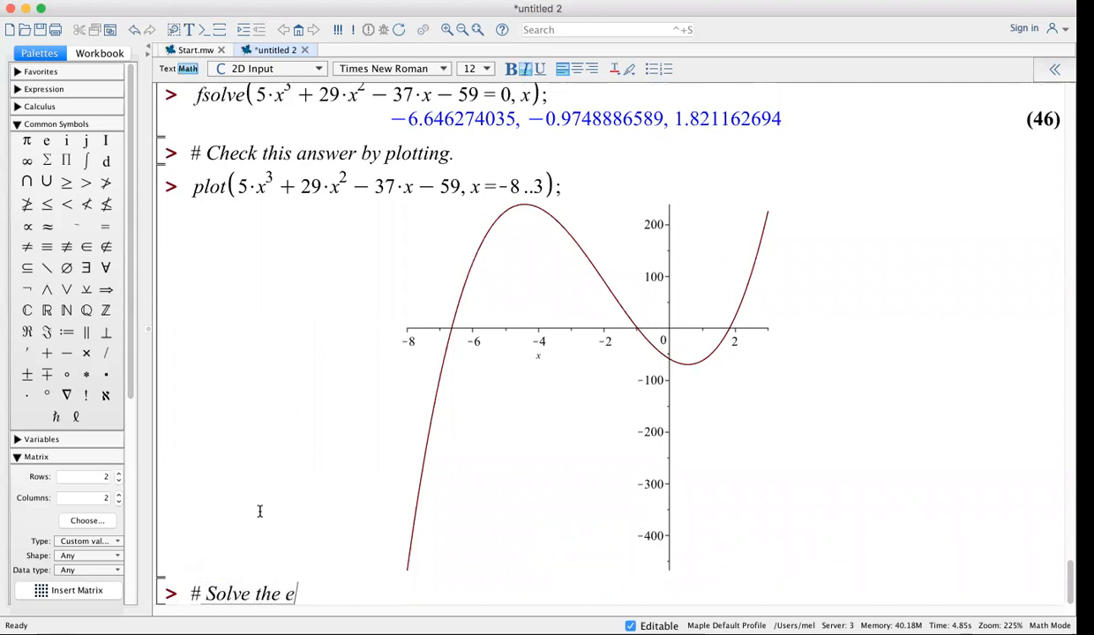
text(quation by )
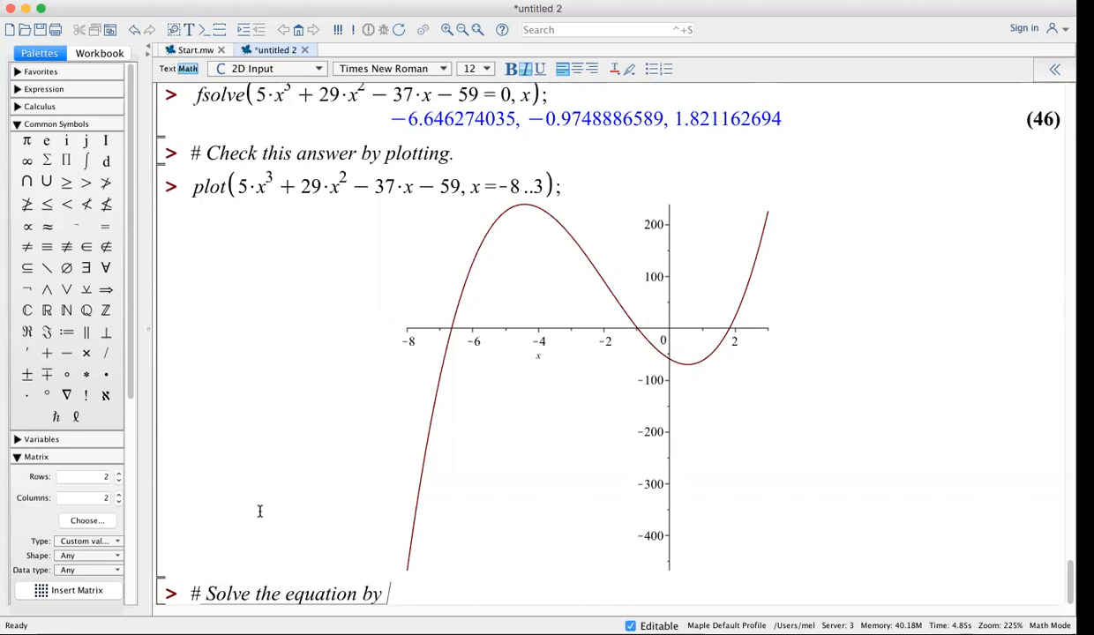
text(plotting and )
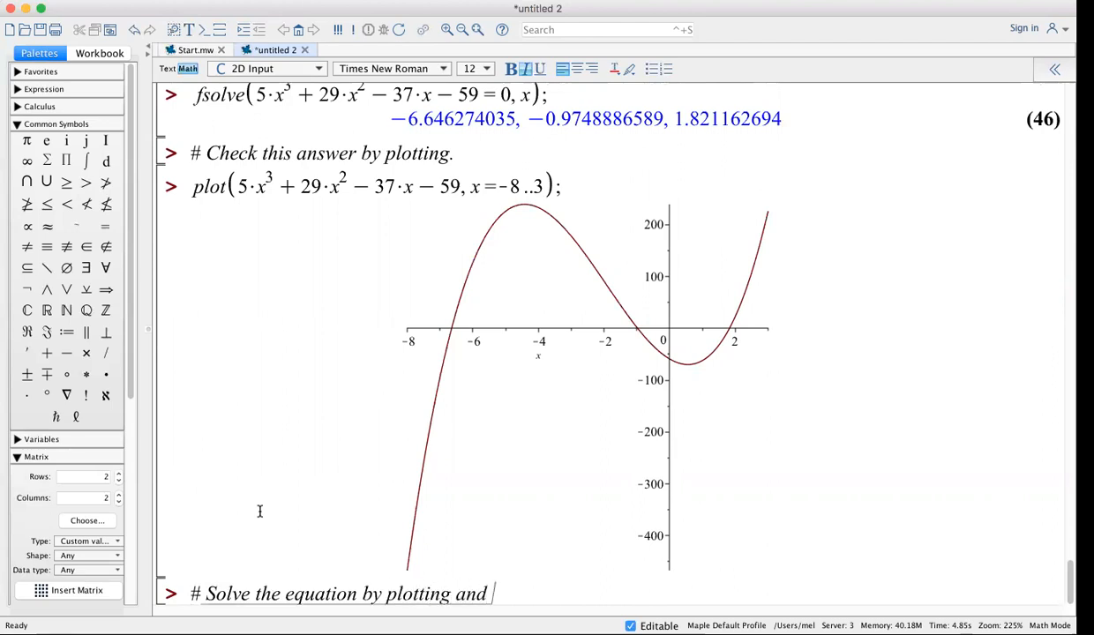
text("blowing up)
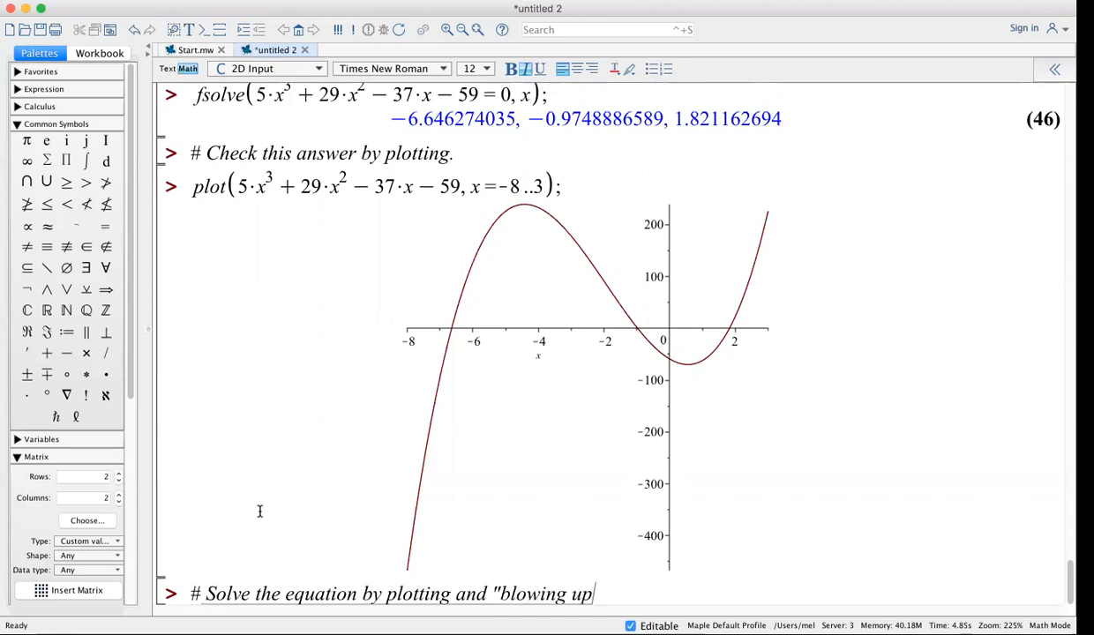
text(" or "magnifyi)
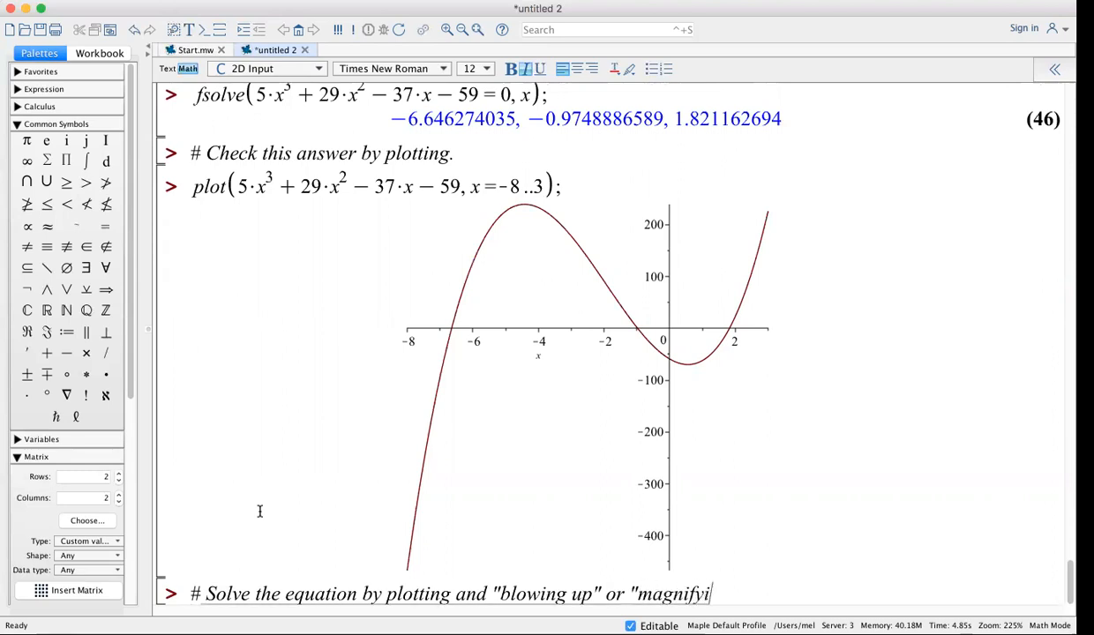
text(ng" th egraph)
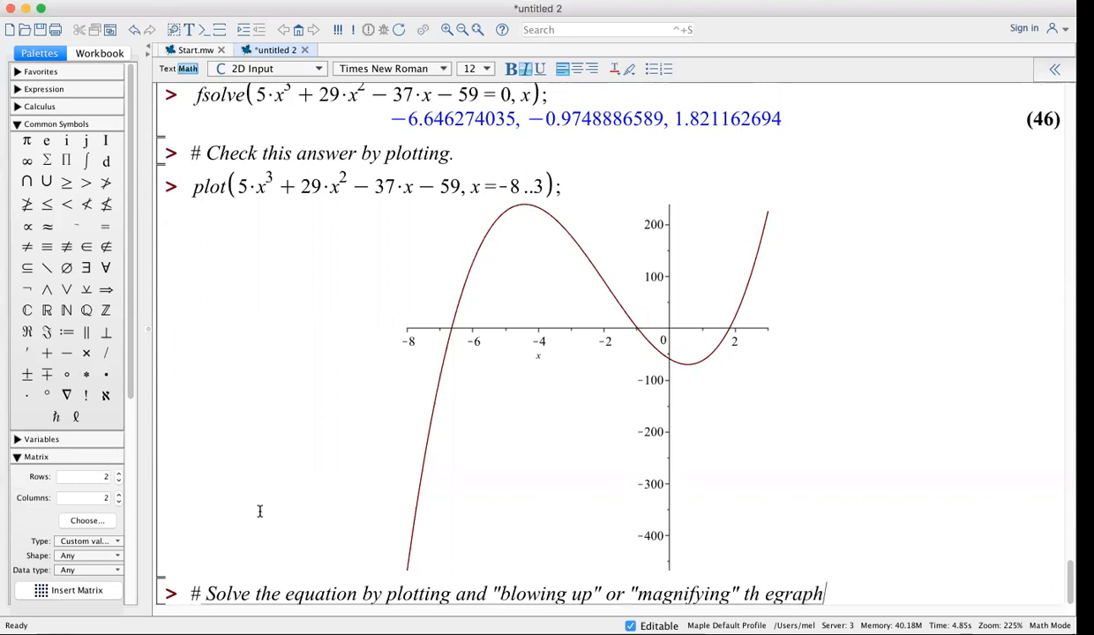
text( near the solution.)
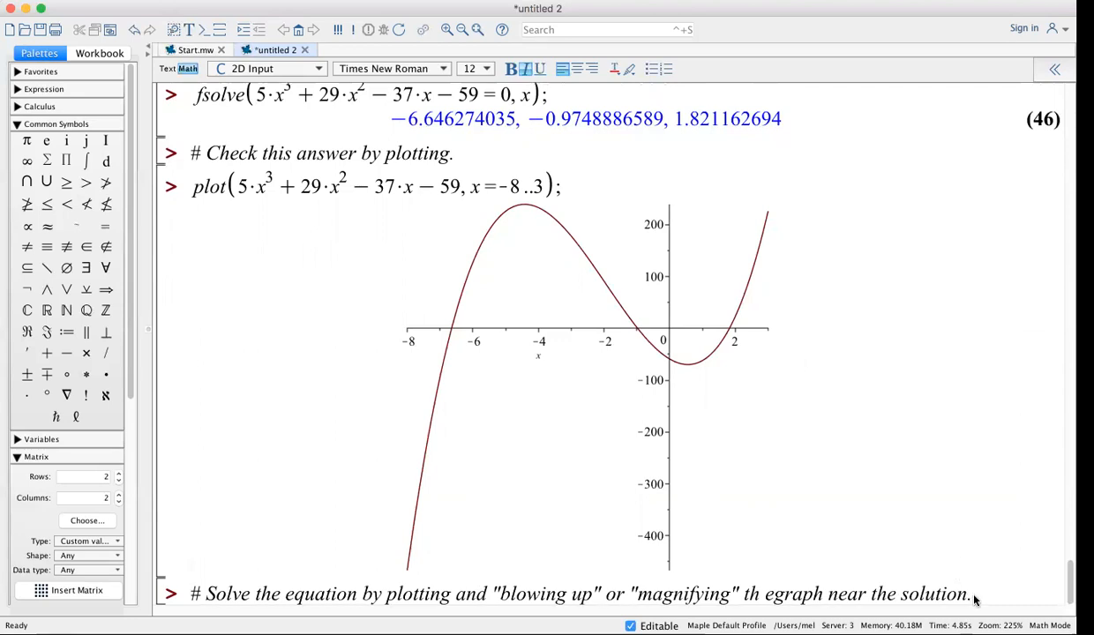
Correct 'th egraph' to 'the graph' in the magnifying comment
click(778, 594)
key(BackSpace)
key(BackSpace)
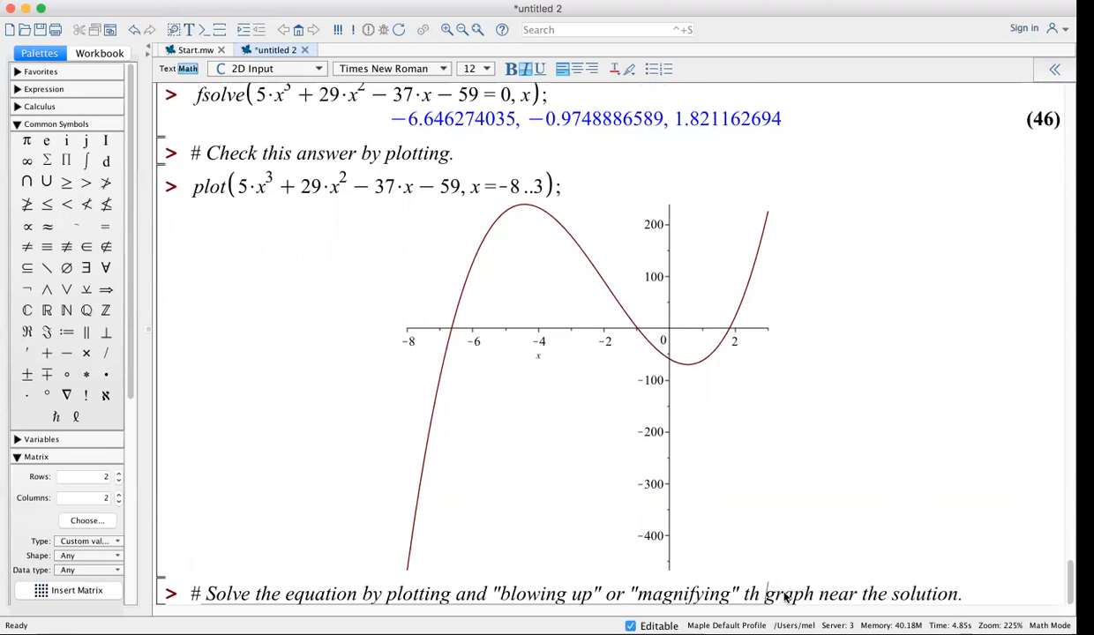
text(e)
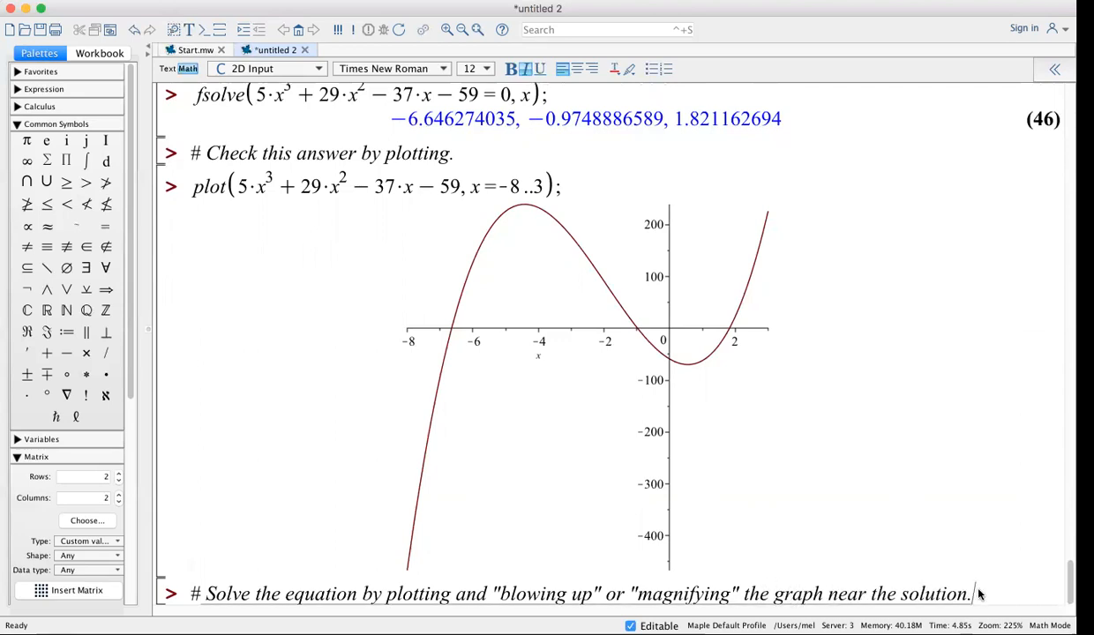
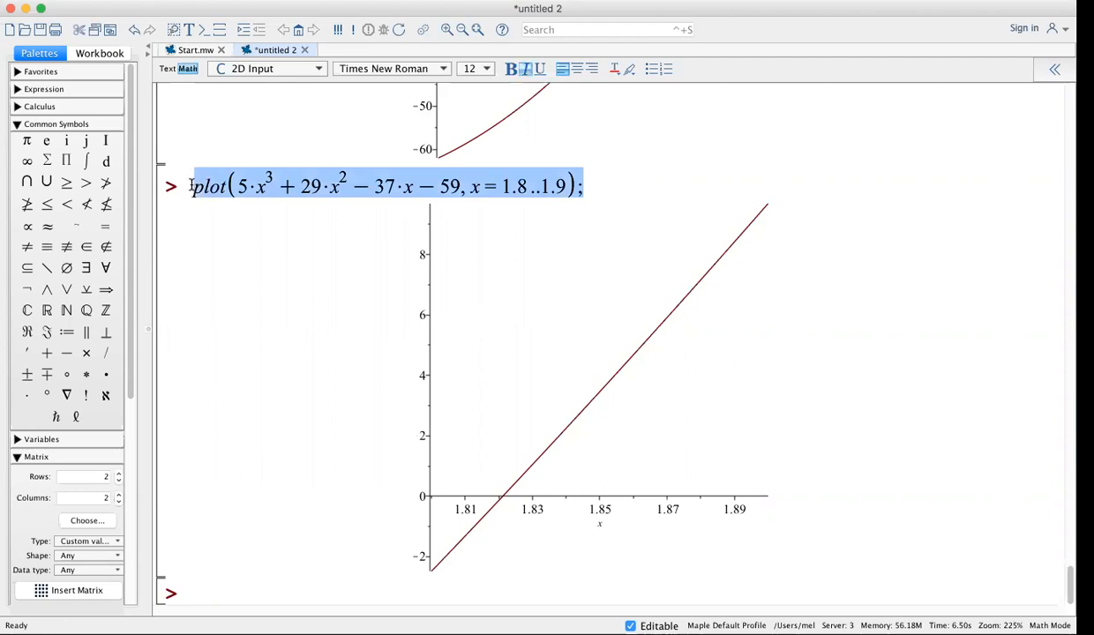
Paste the copied x=1.8..1.9 plot command at a new empty prompt
click(183, 578)
text(plot(5·x^3 + 29·x^2 − 37·x − 59, x = 1.8 ..1.9);)
Replot the cubic over x=1.82..1.83, then select that command for copying
click(527, 593)
text(2)
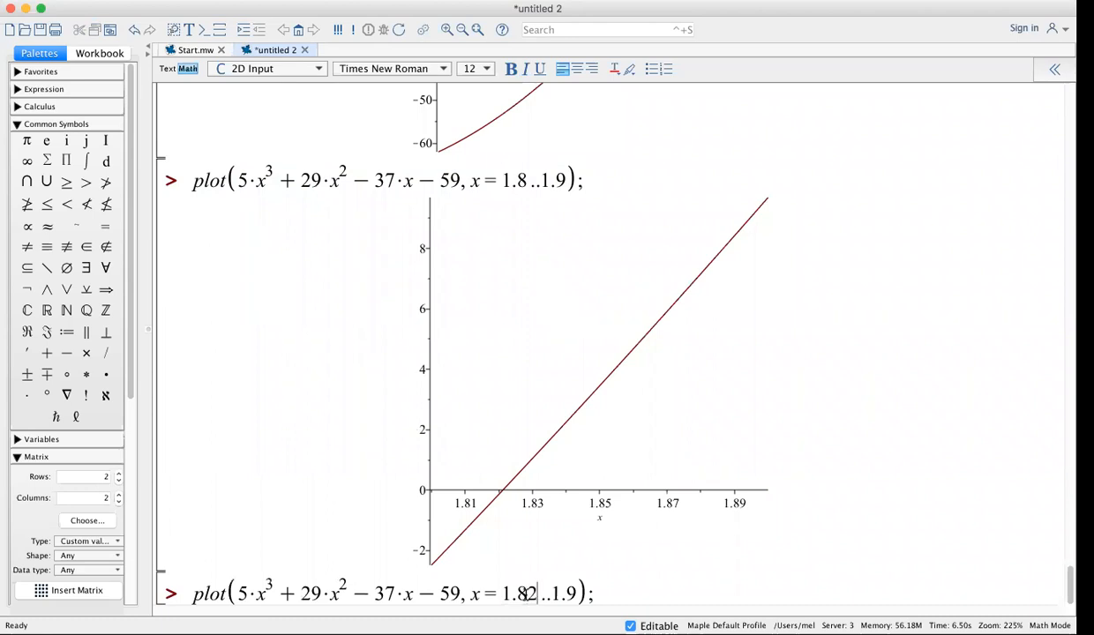
click(568, 593)
key(Delete)
text(83)
key(Return)
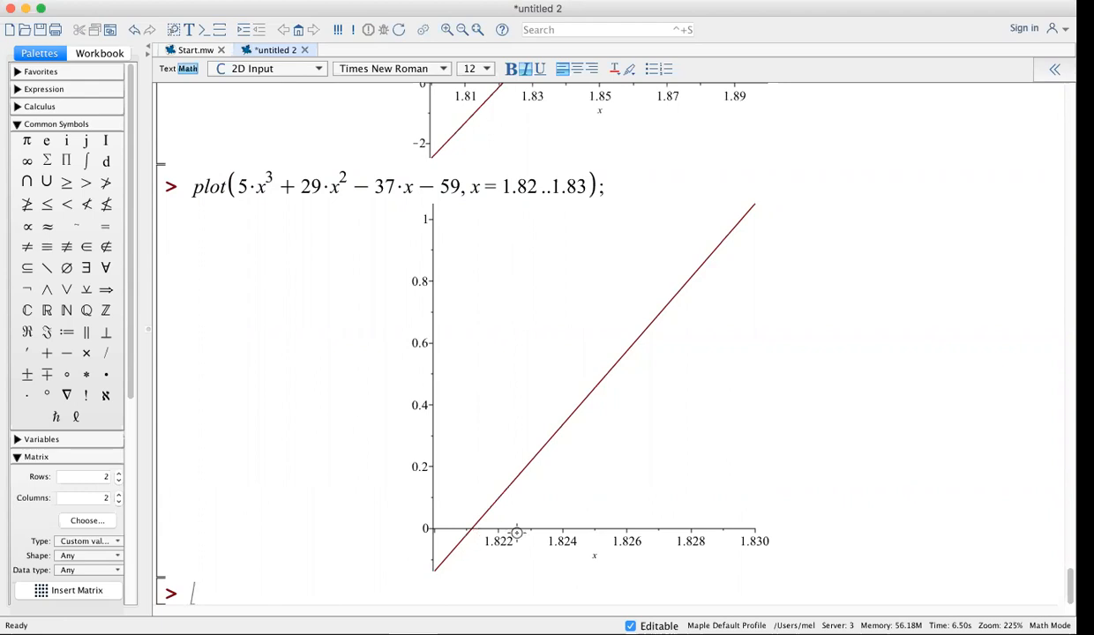
drag(592, 181, 174, 188)
key(super+c)
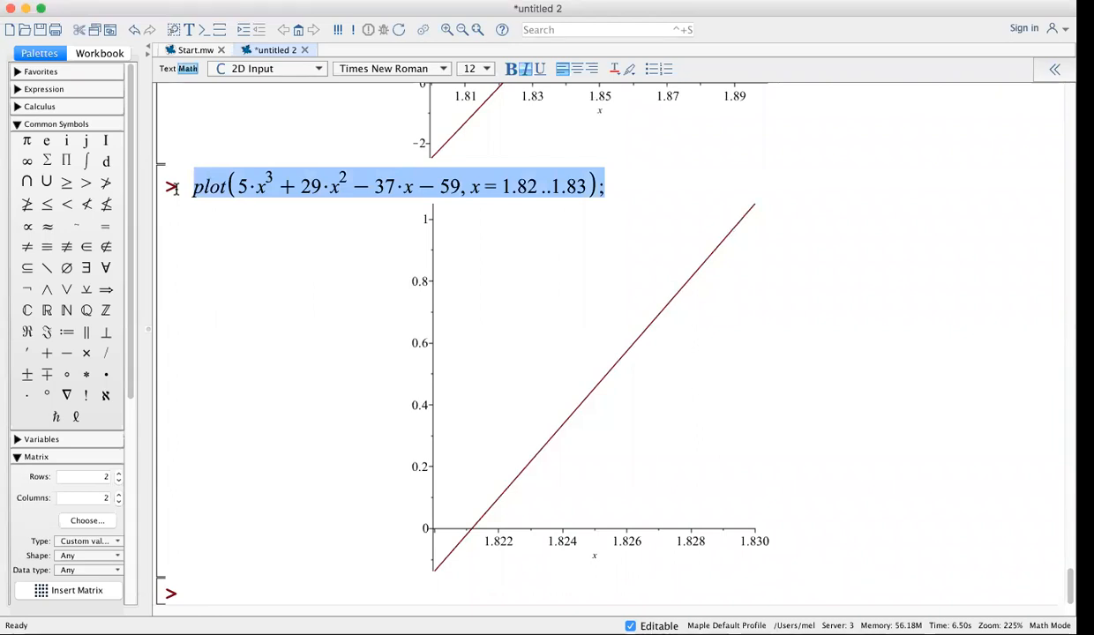
Paste the plot command at a new prompt and plot the cubic over x=1.821..1.822
click(196, 594)
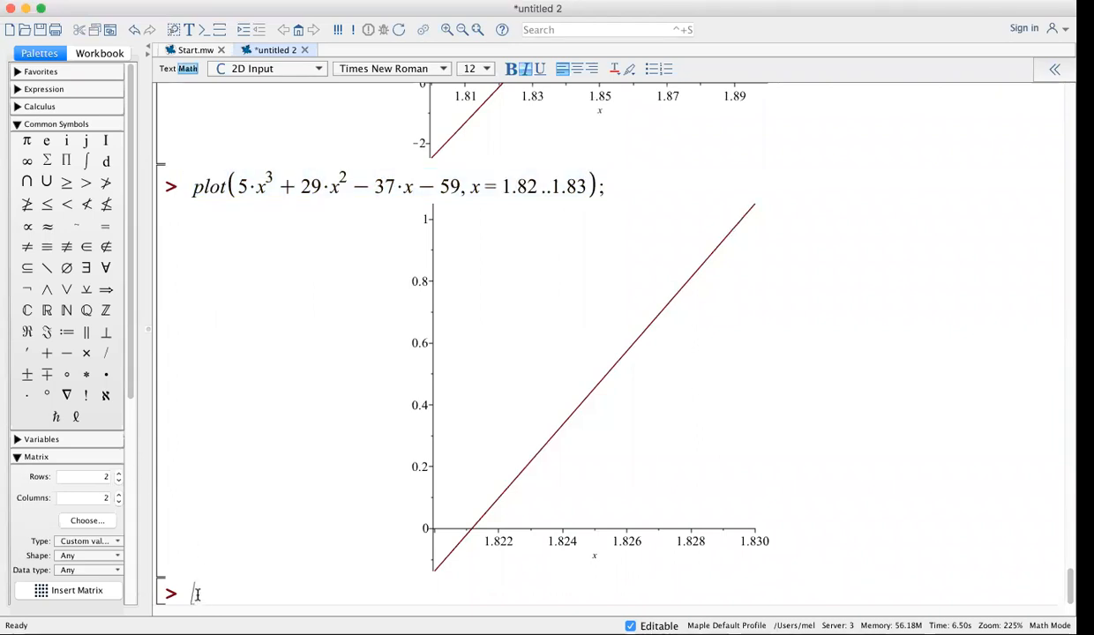
key(super+v)
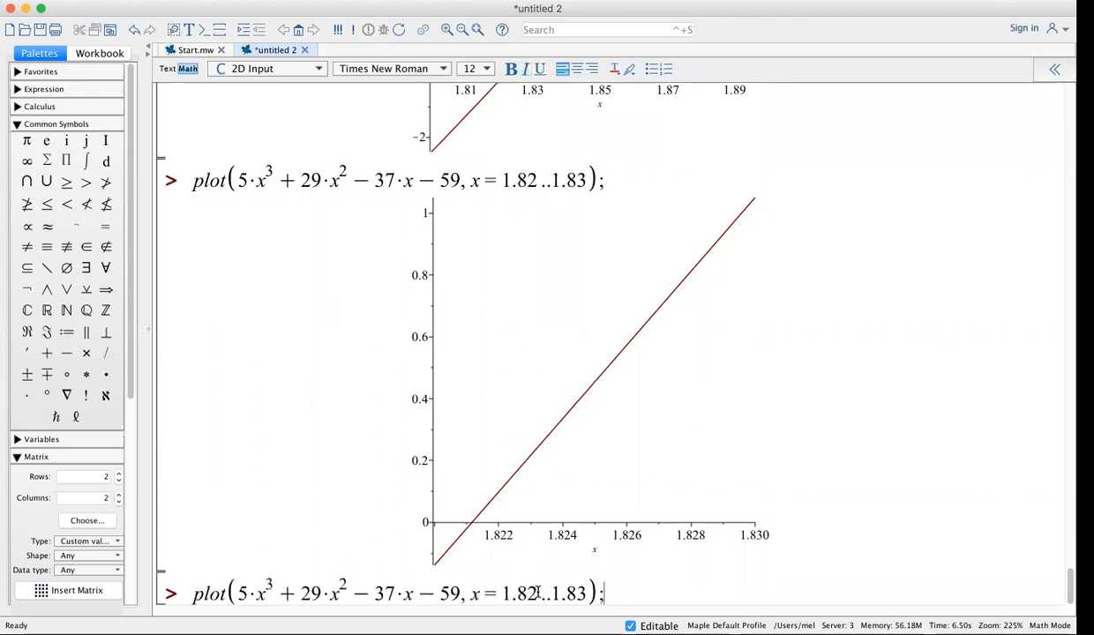
click(536, 594)
text(1)
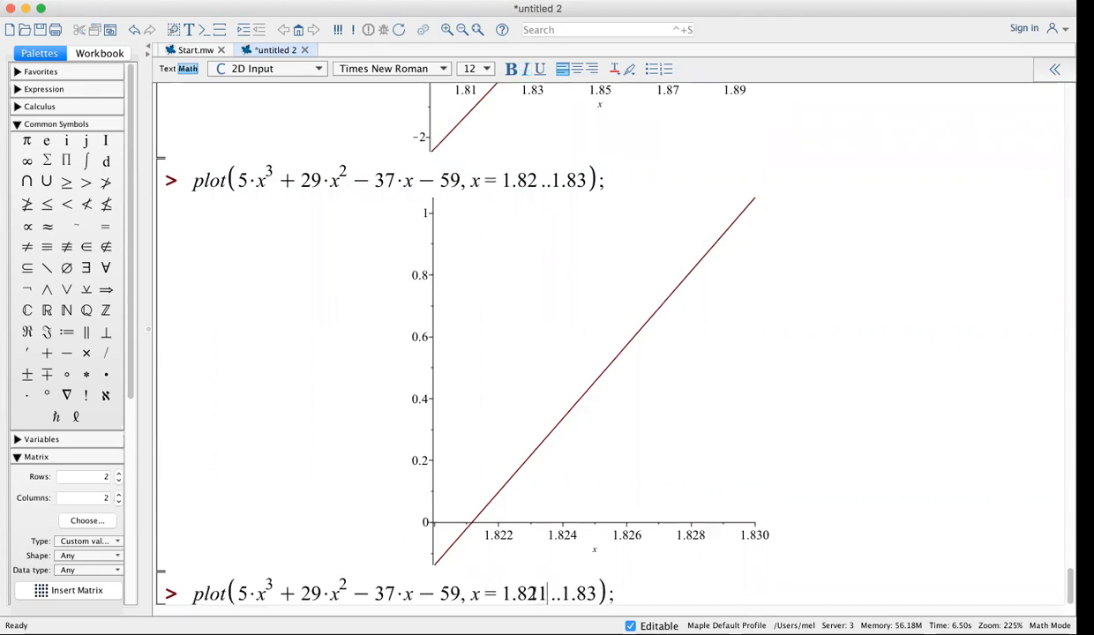
click(595, 596)
key(BackSpace)
text(22)
key(Return)
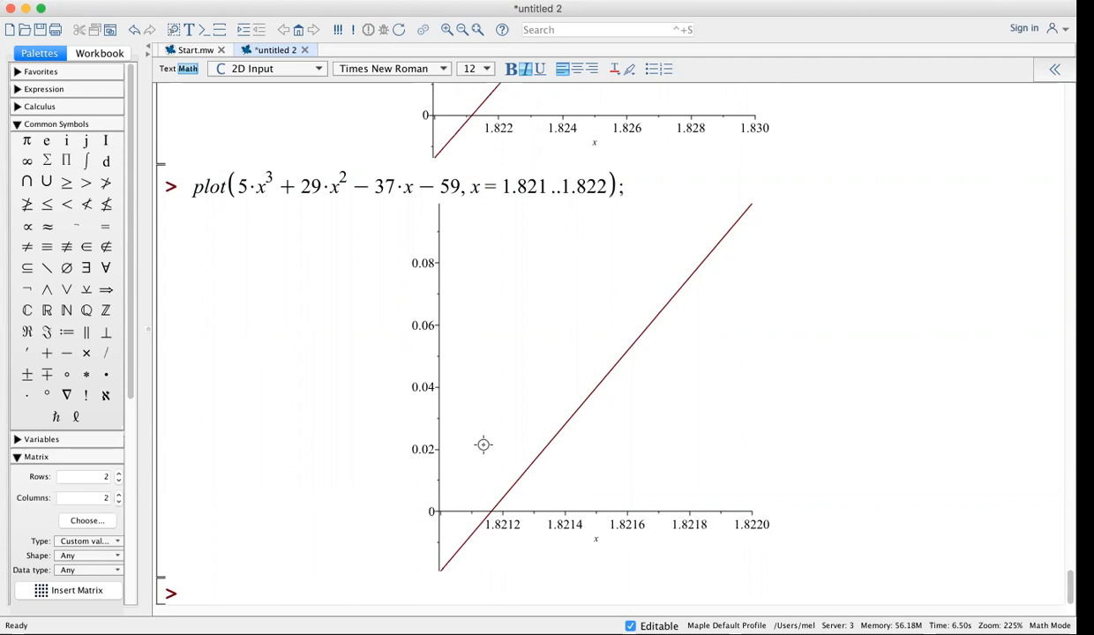
Narrow the plot range to x=1.8211..1.8212 and replot
click(549, 186)
text(1)
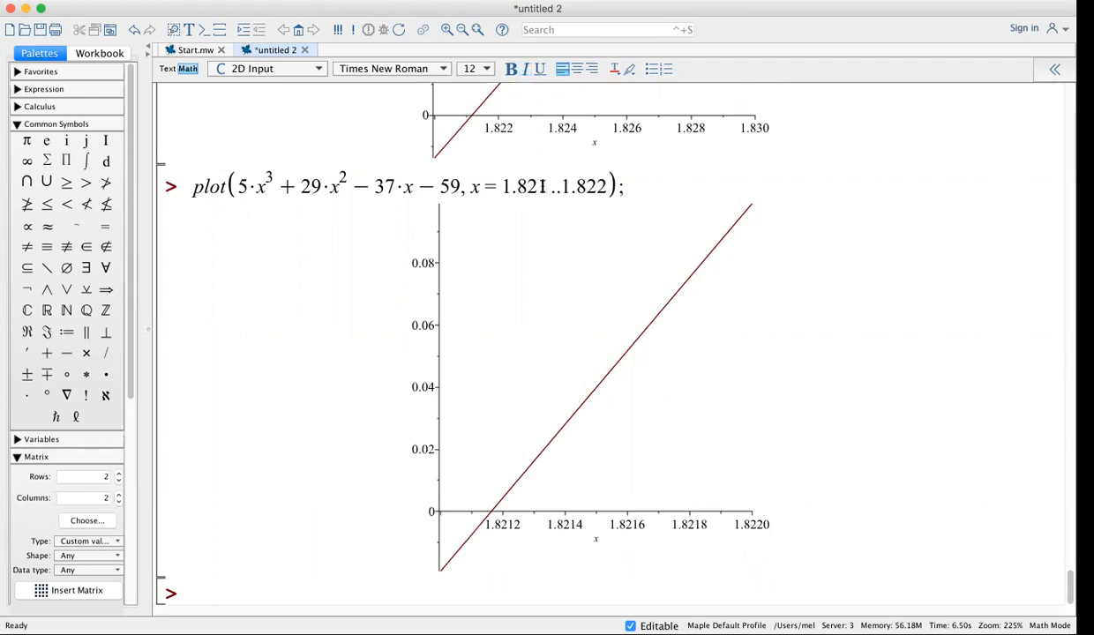
click(608, 185)
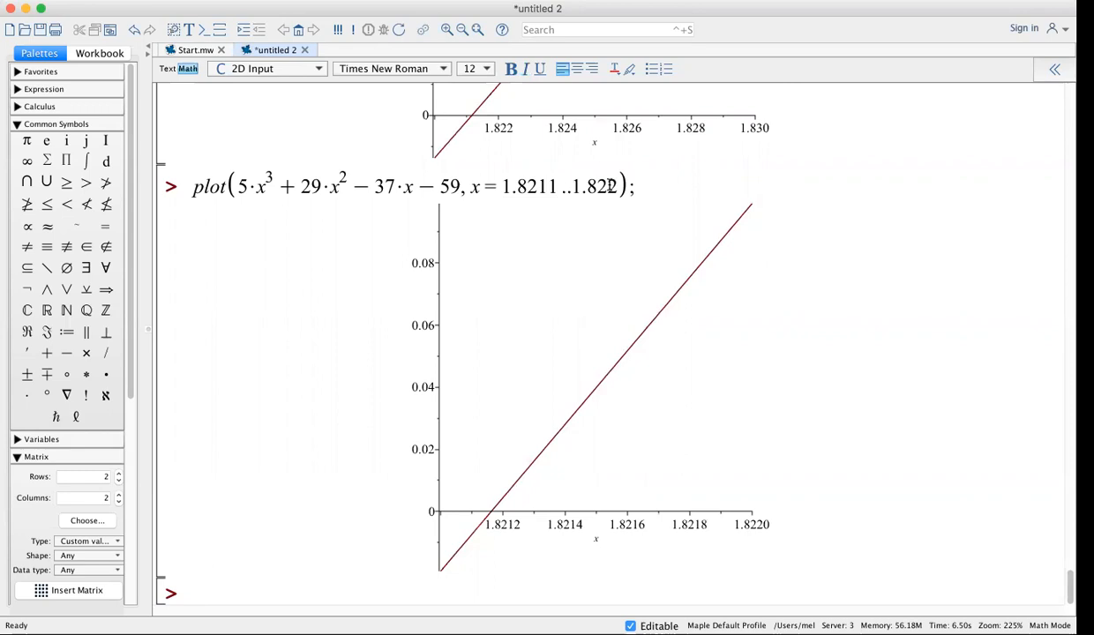
text(1)
key(Return)
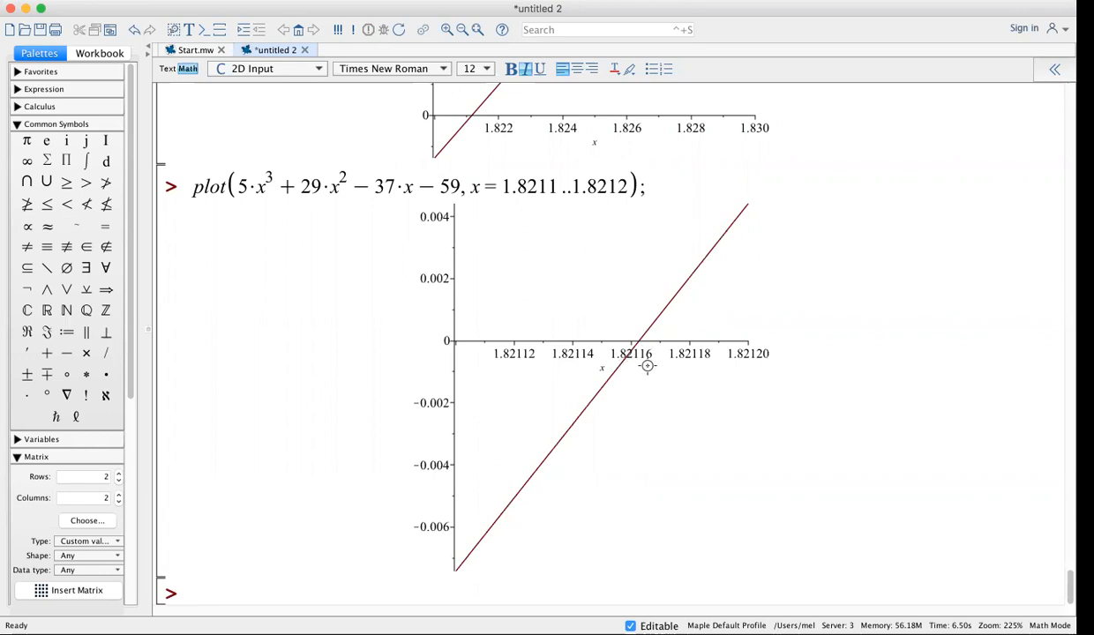
scroll(647, 365, up, 15)
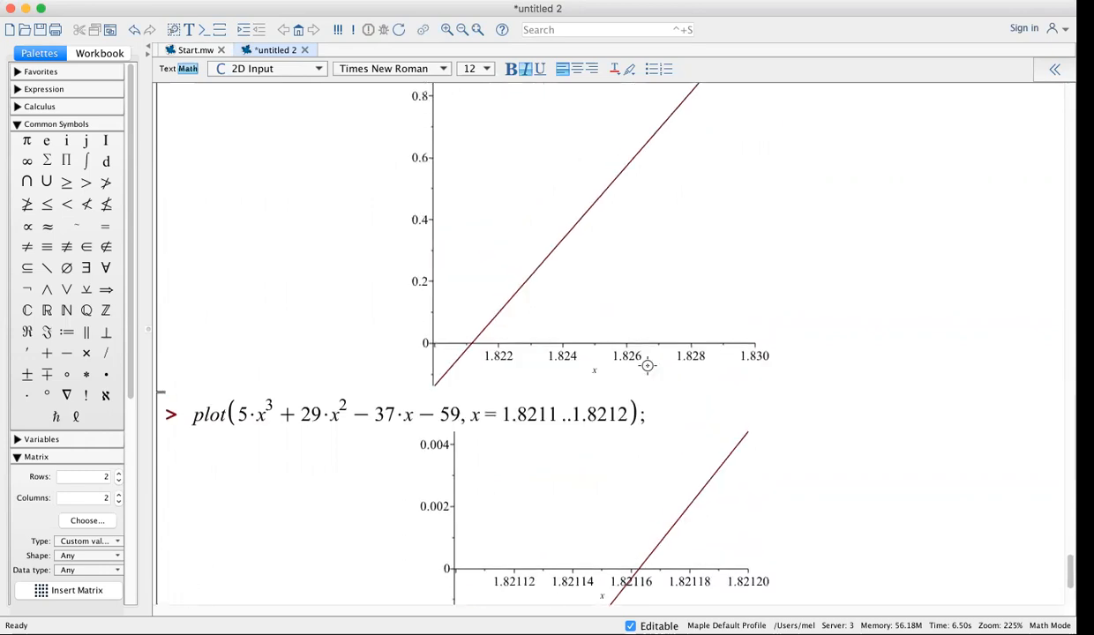
scroll(647, 365, up, 8)
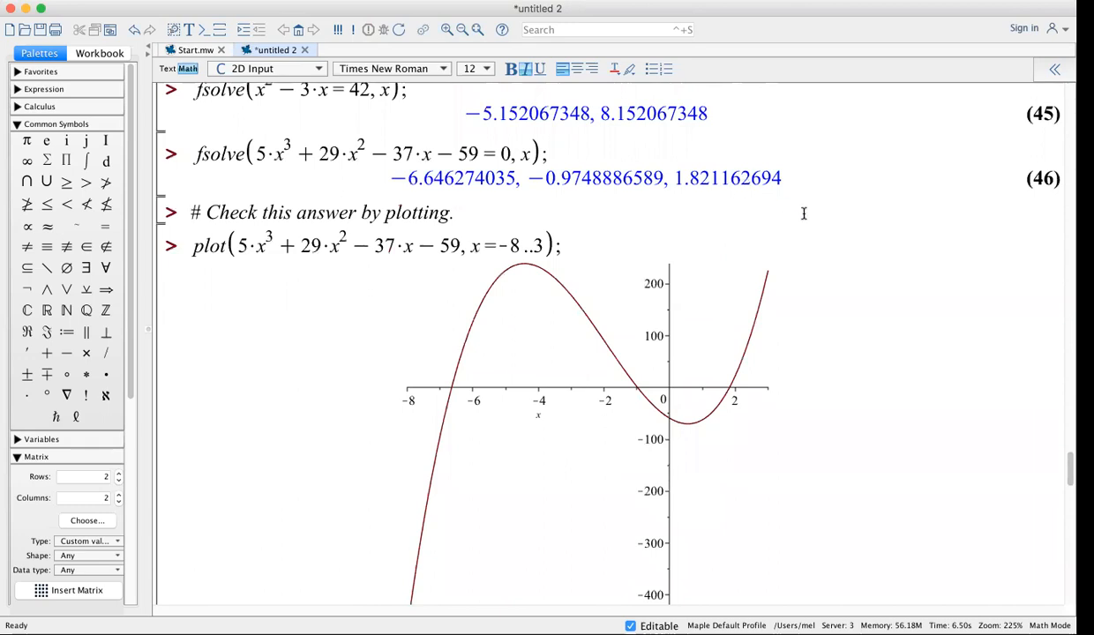
scroll(818, 254, down, 5)
scroll(818, 256, down, 15)
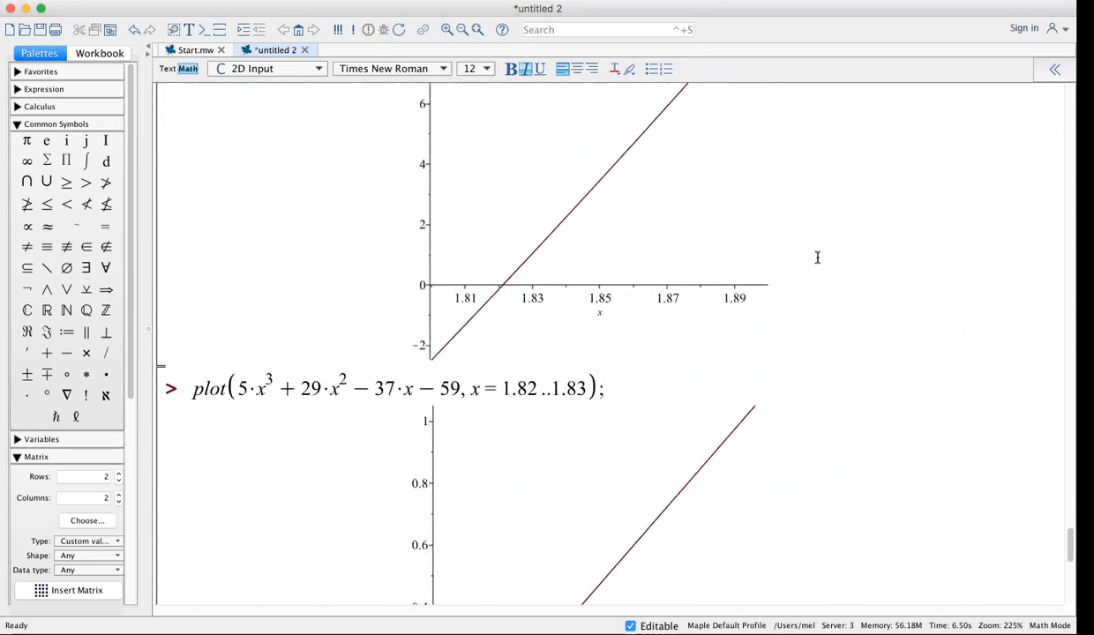
scroll(818, 257, down, 5)
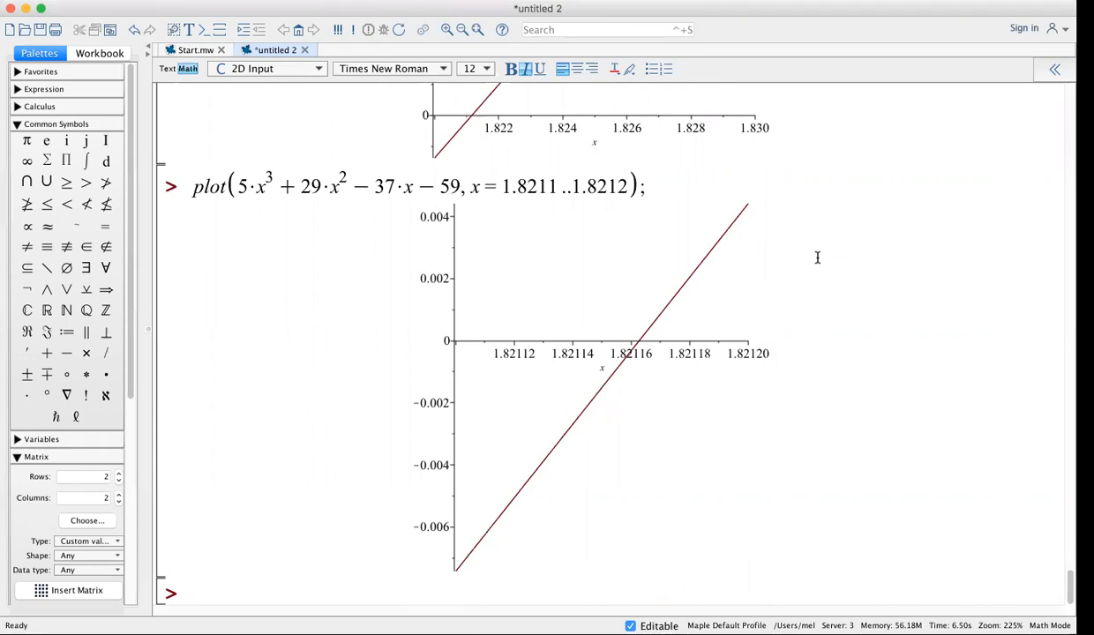
scroll(817, 257, up, 1)
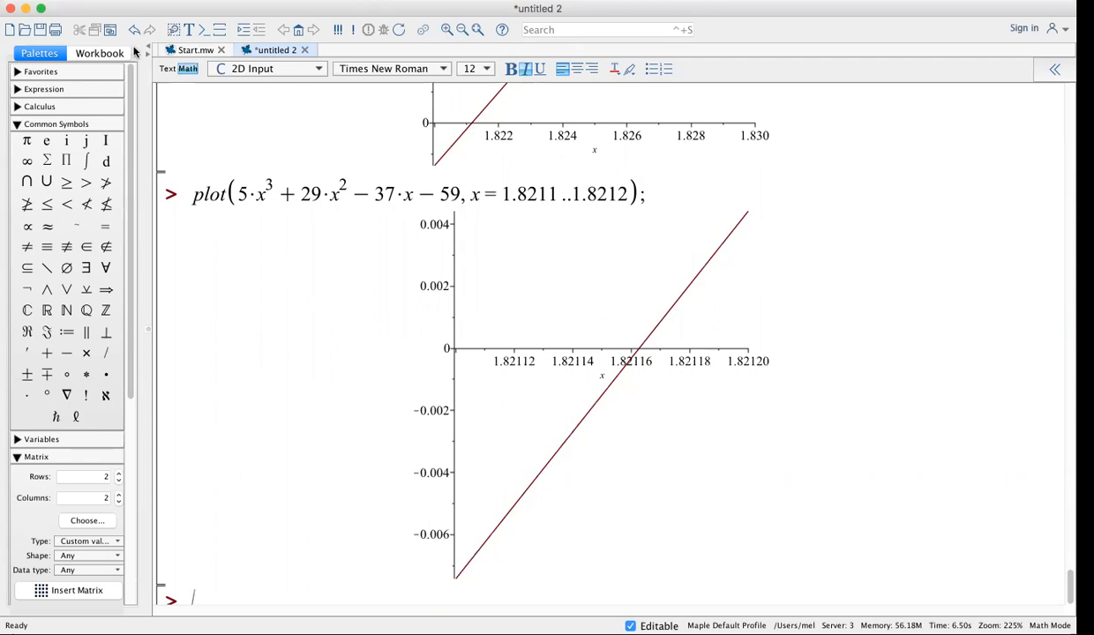
Save the worksheet as 'Maple lesson 1' using Save As Worksheet
click(124, 1)
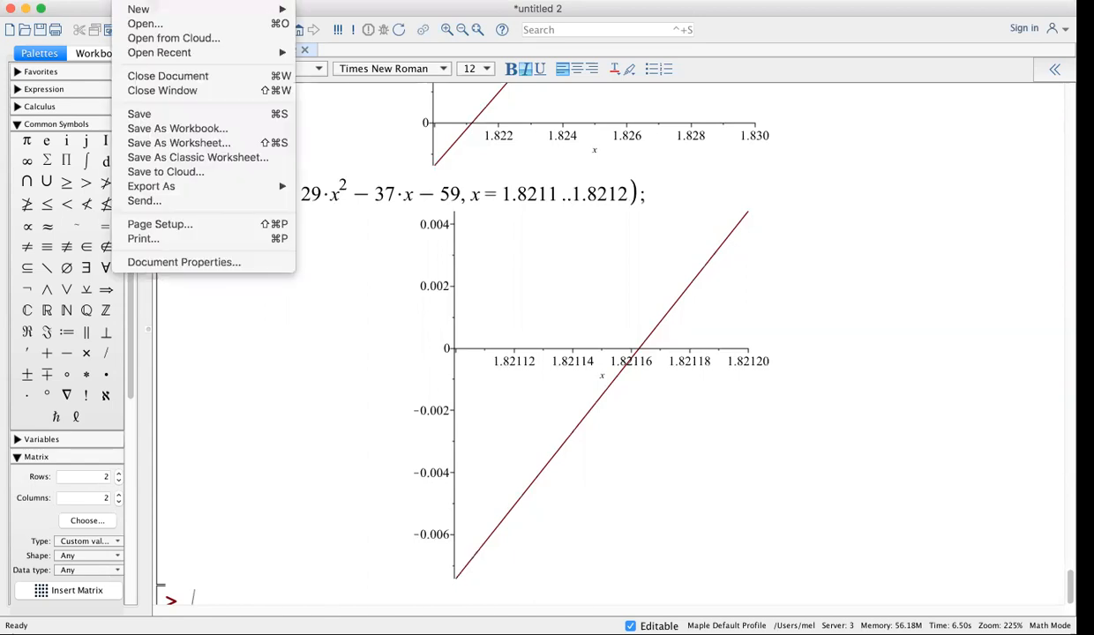
click(149, 144)
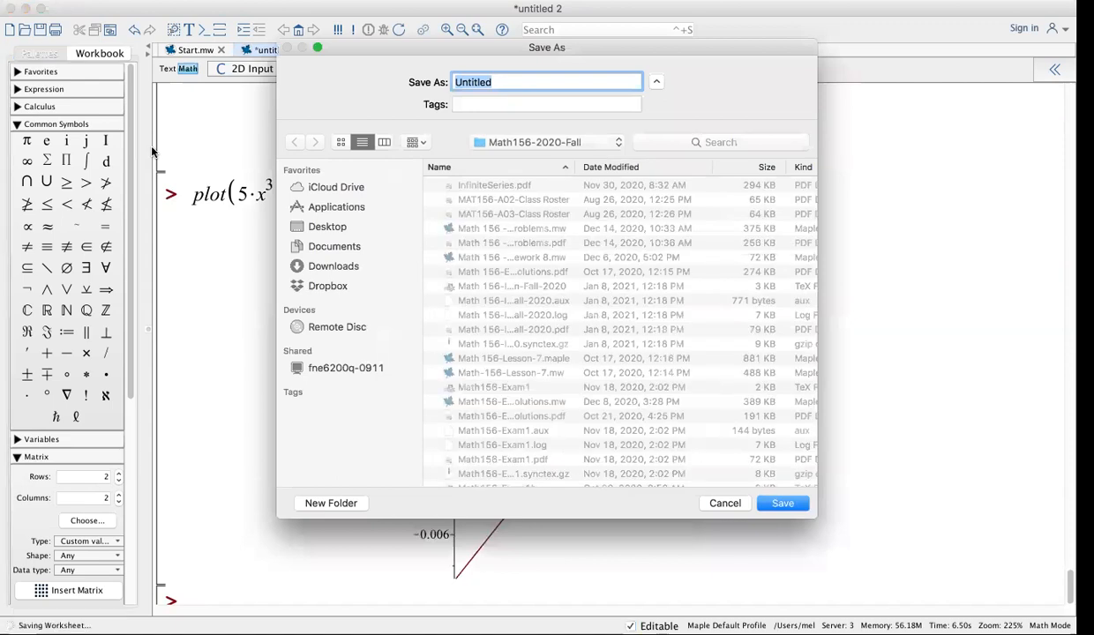
text(Maple lesson 1)
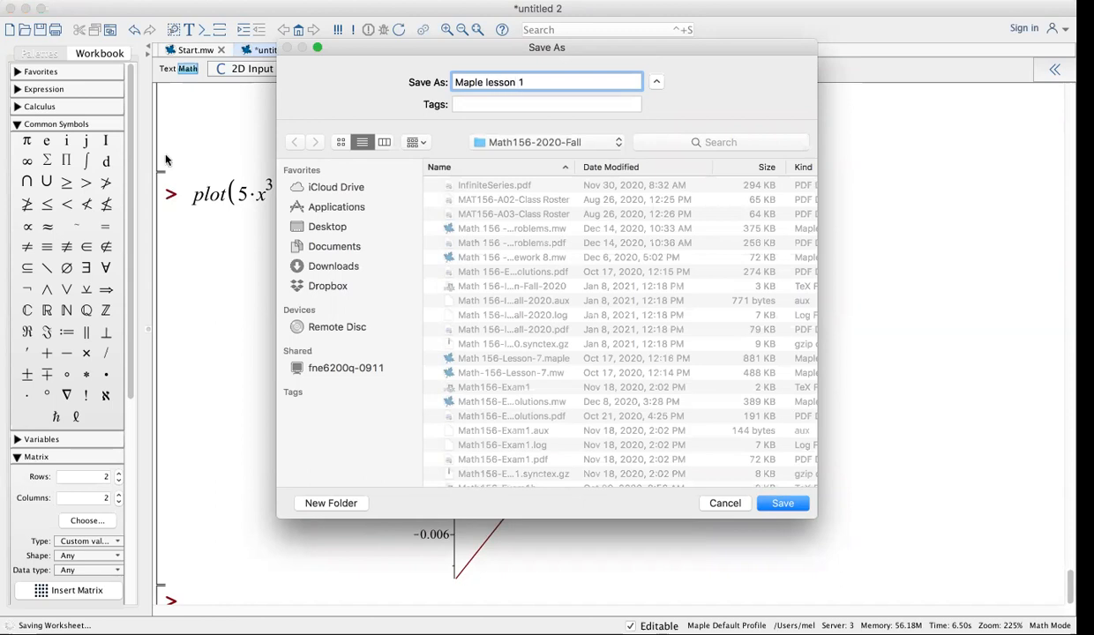
click(785, 504)
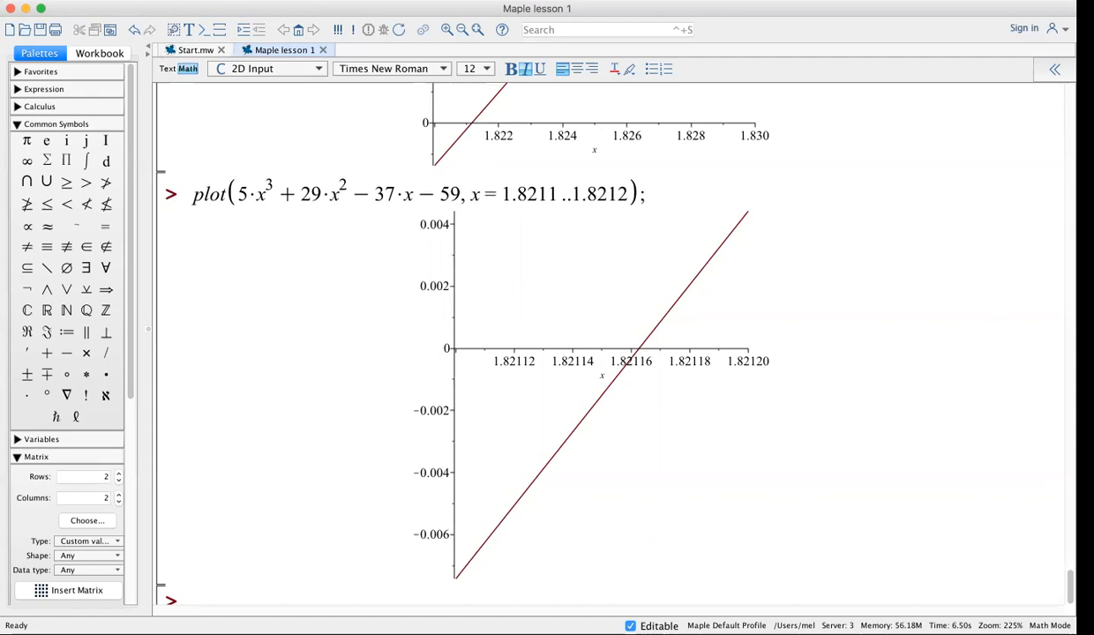
Look through the File menu and close it without choosing a command
click(127, 0)
mouse_move(131, 55)
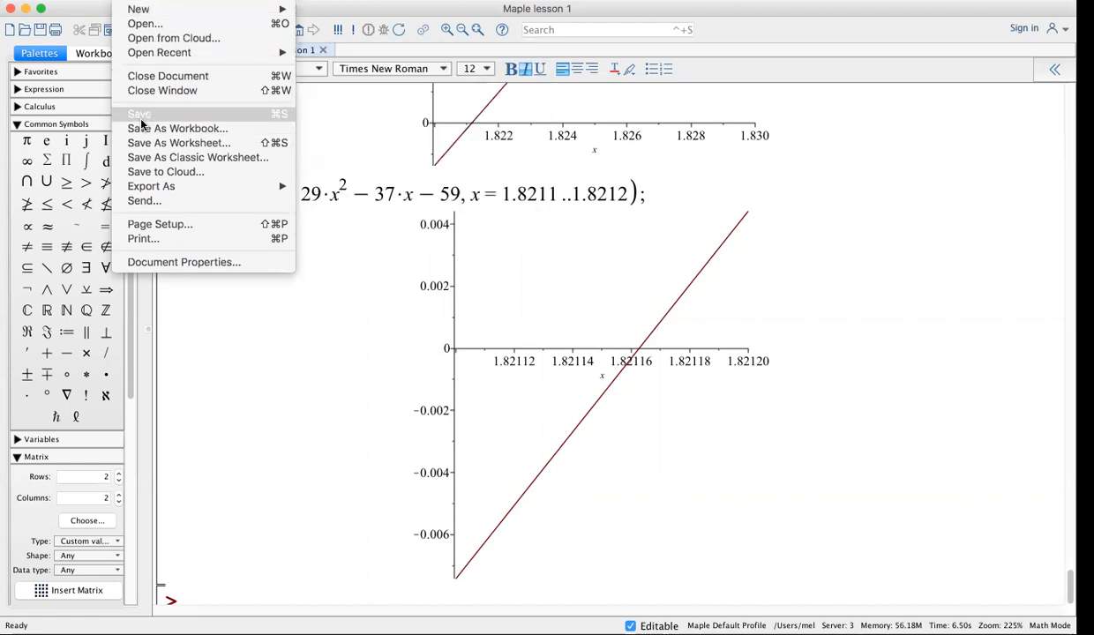
mouse_move(146, 190)
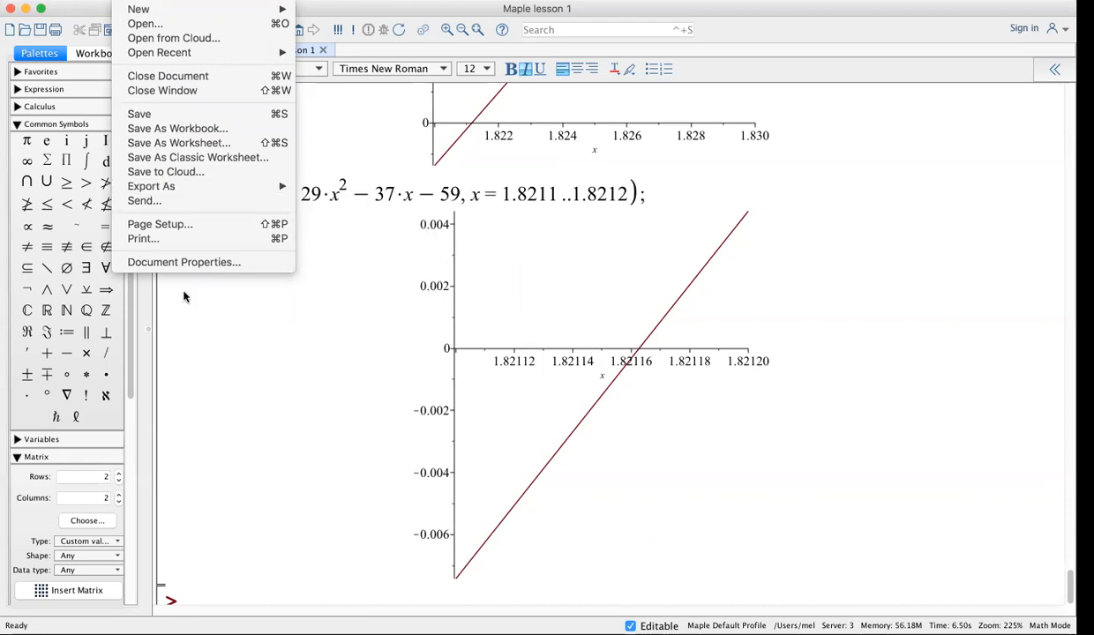
click(221, 369)
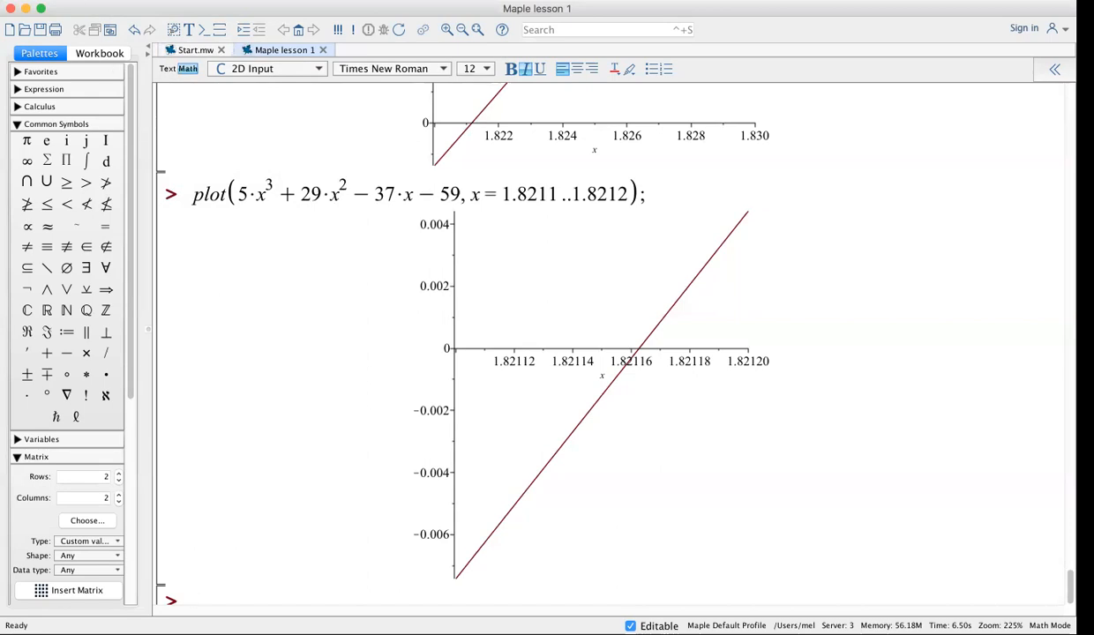
From Print, save the worksheet as MapleLesson1.pdf in the Math156-2020-Fall folder
click(128, 0)
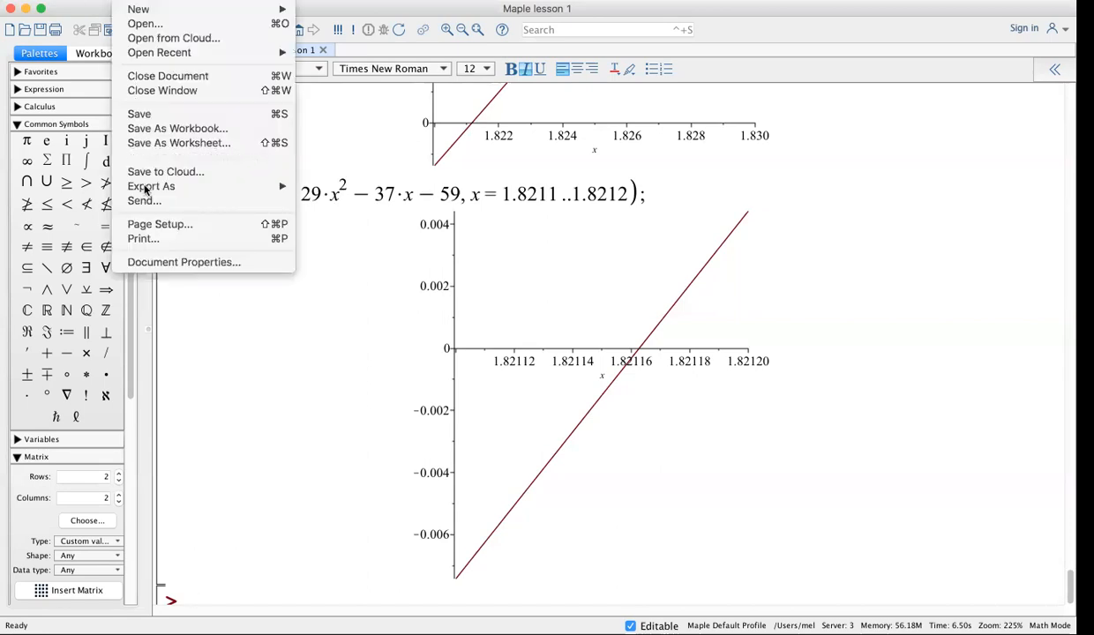
click(149, 240)
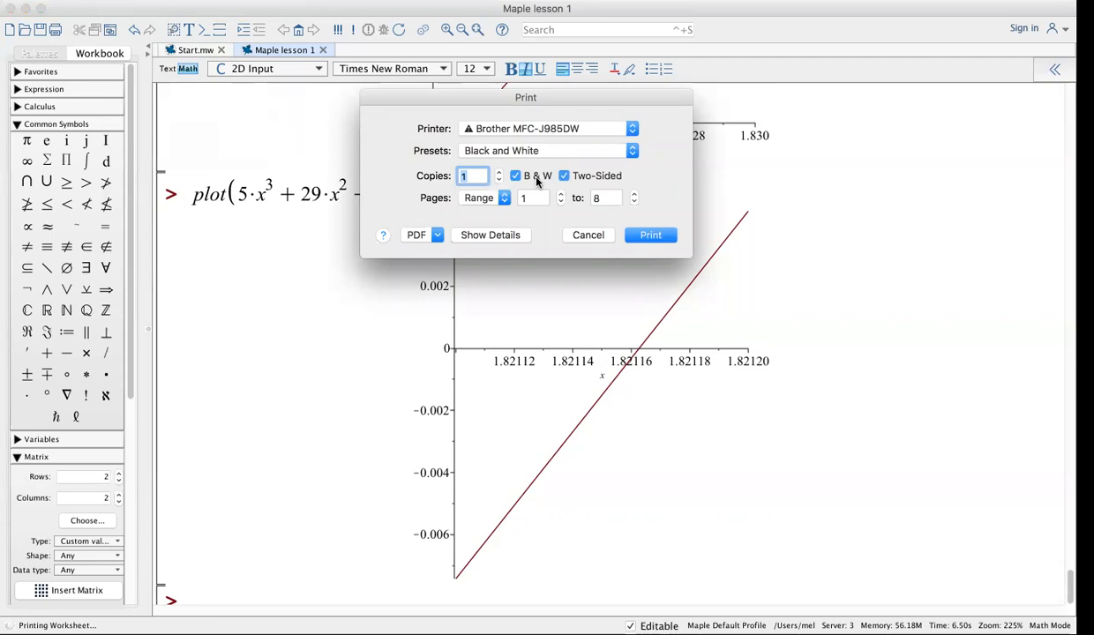
click(439, 236)
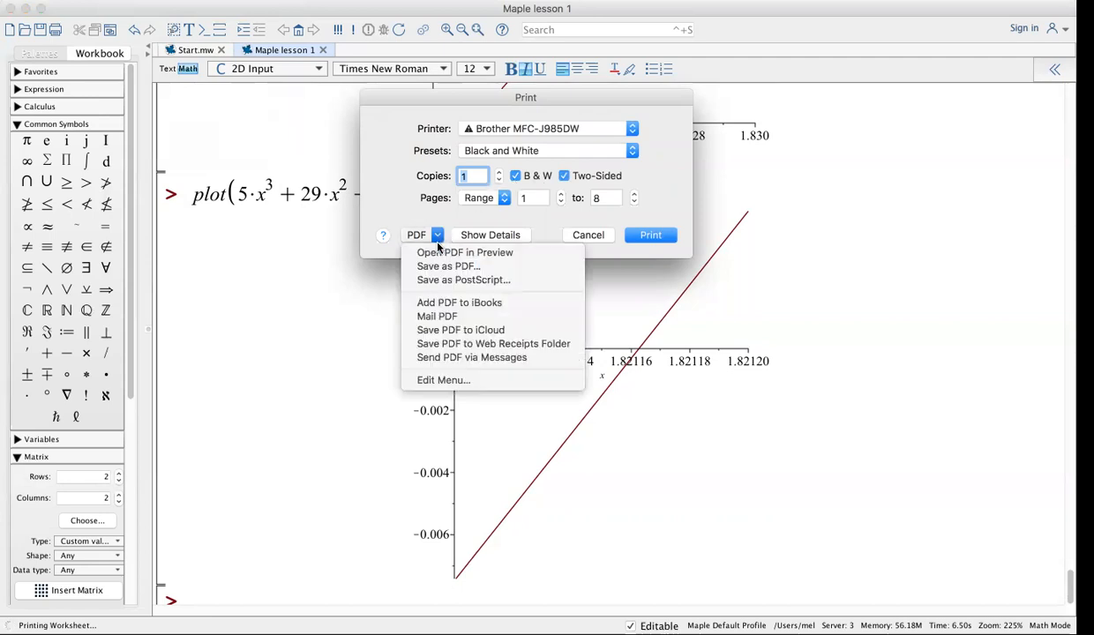
click(444, 267)
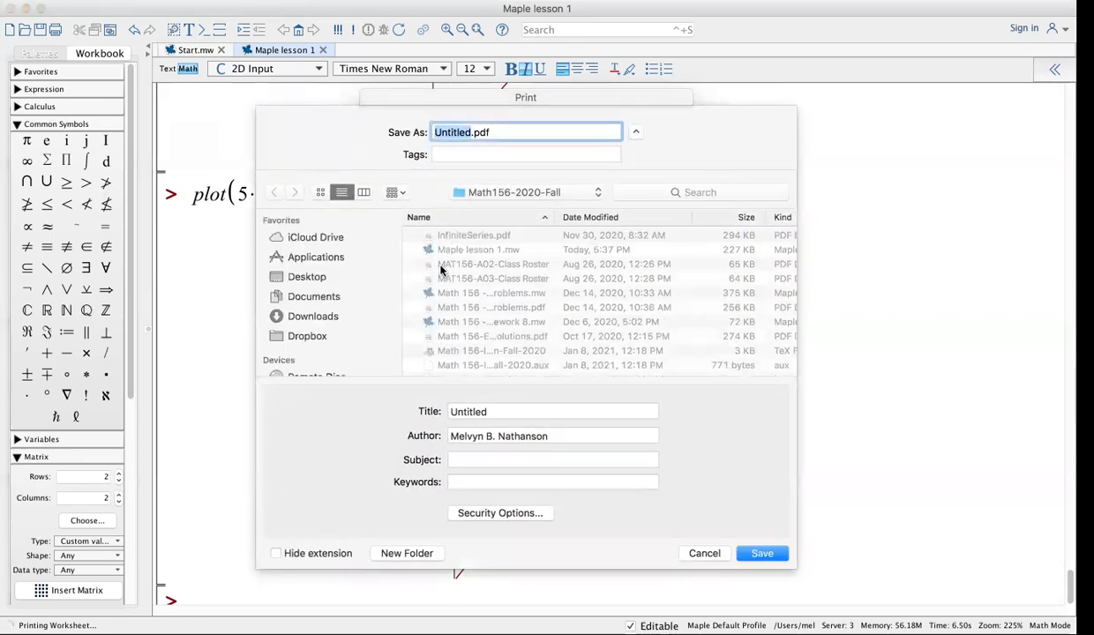
text(Maple)
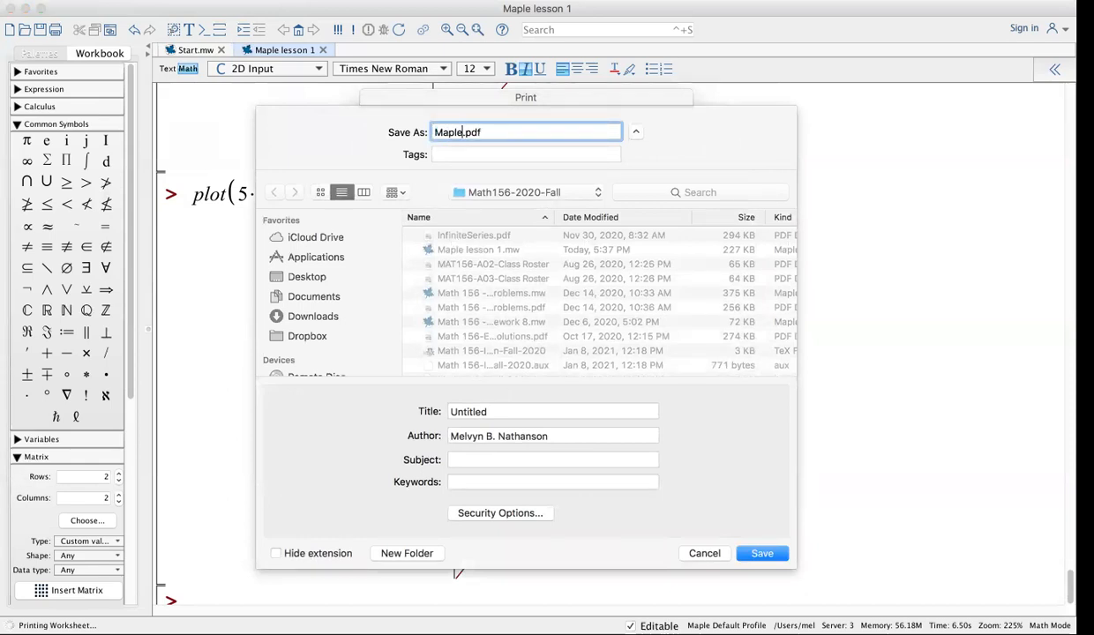
text(sson1)
click(765, 553)
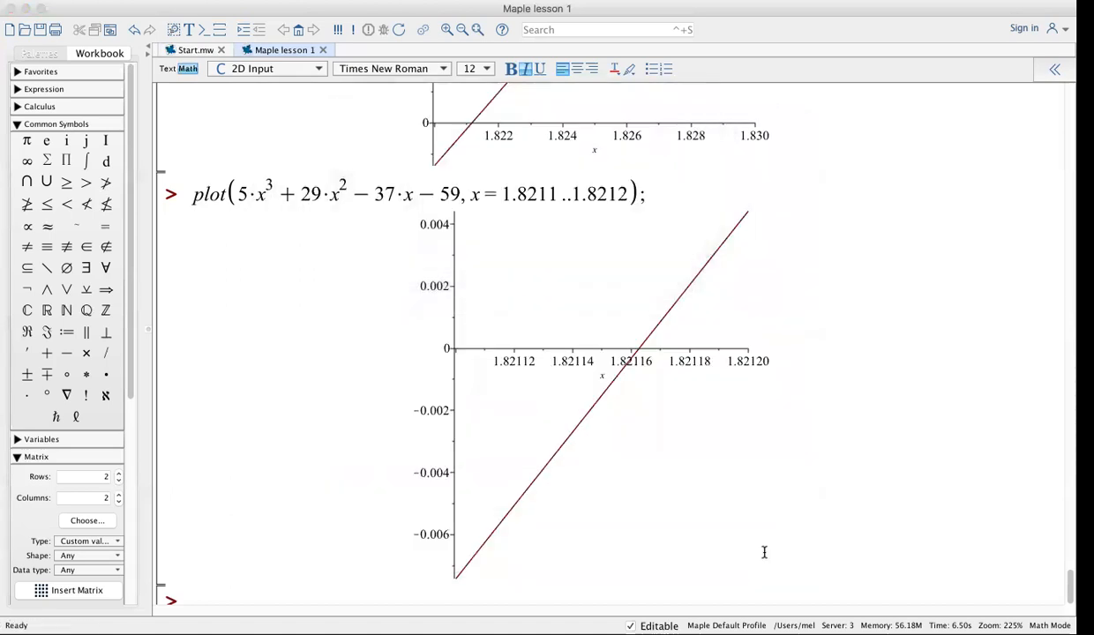
Bring the worksheet window into focus and show the File menu
click(305, 420)
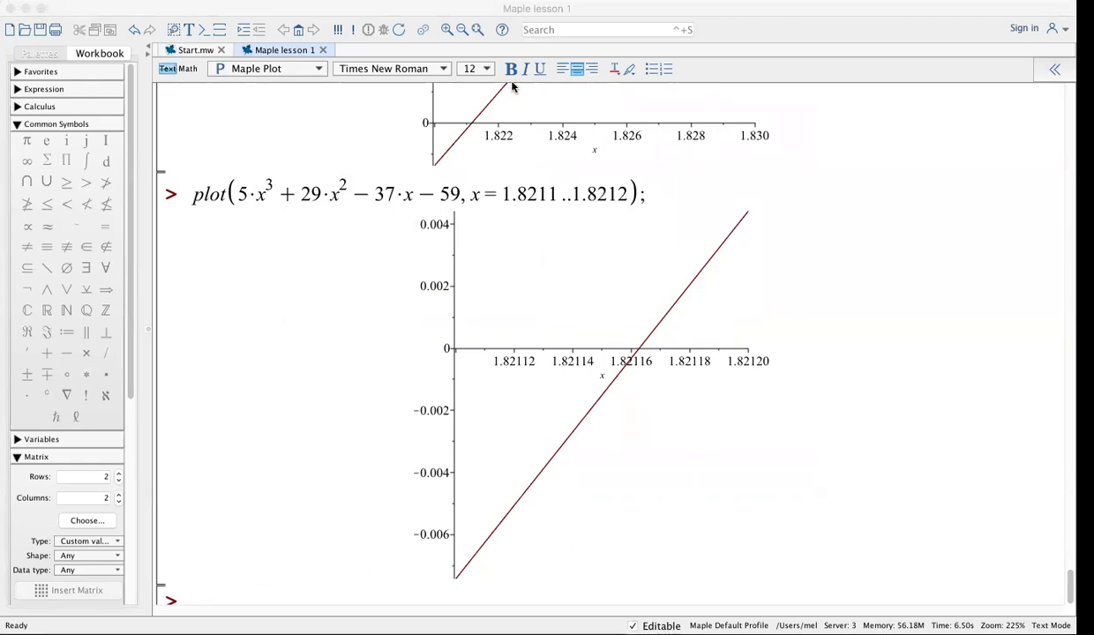
click(272, 283)
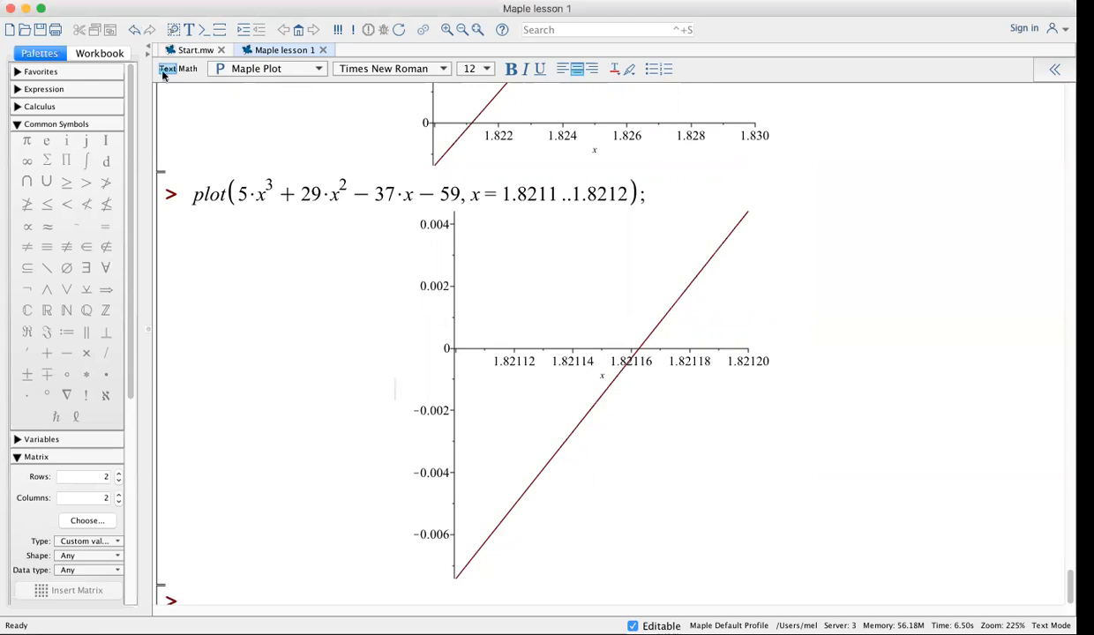
click(132, 2)
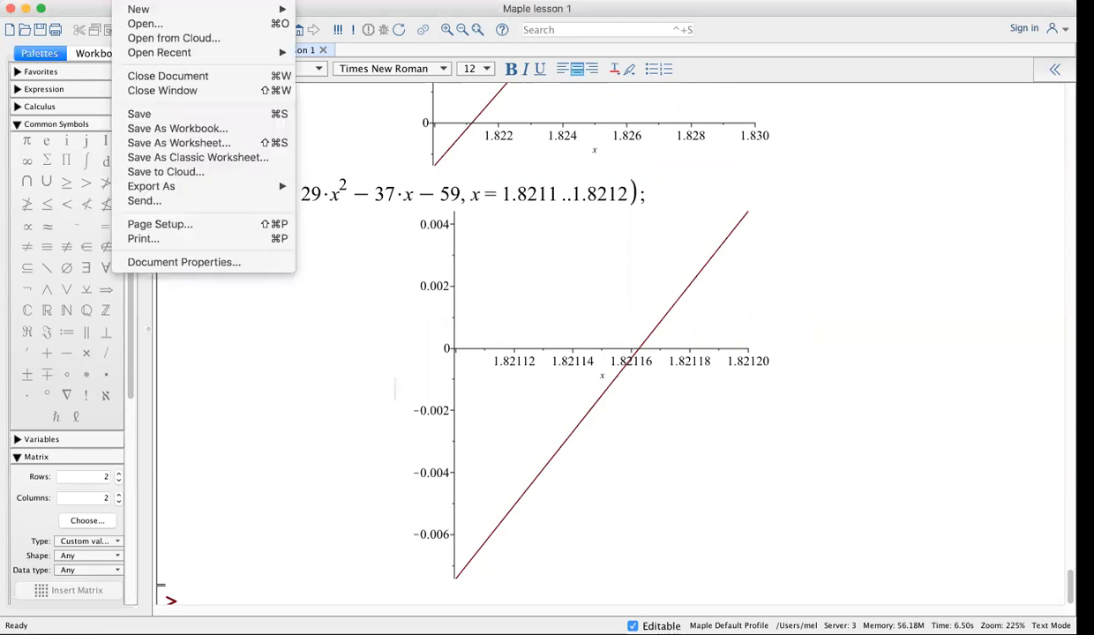
In the Print dialog choose PDF > Save as PDF, then cancel the save sheet
click(156, 238)
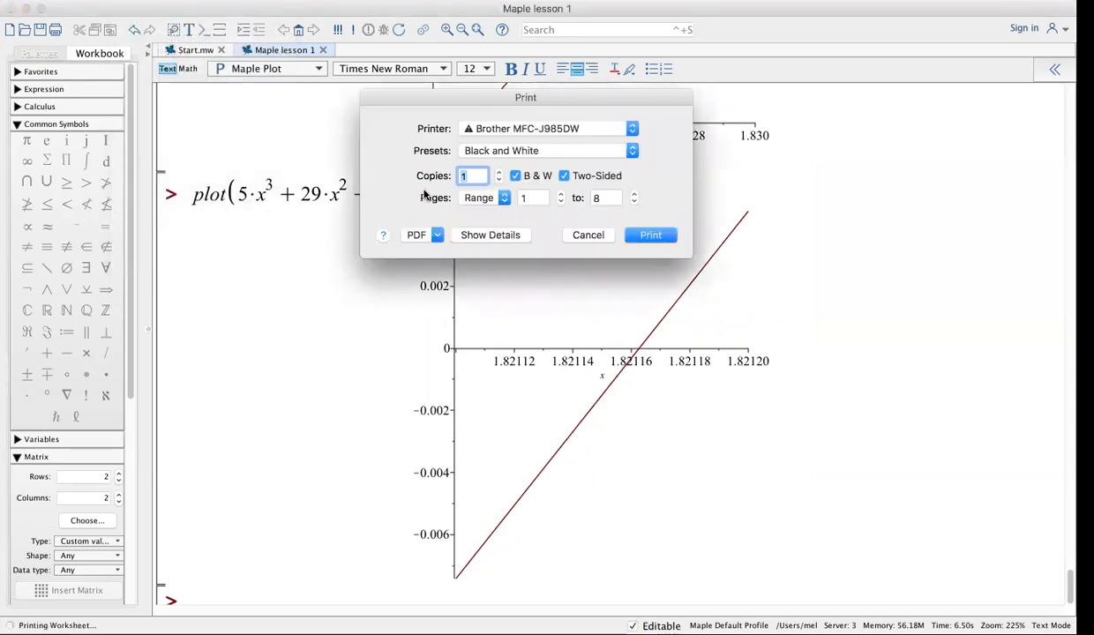
click(438, 237)
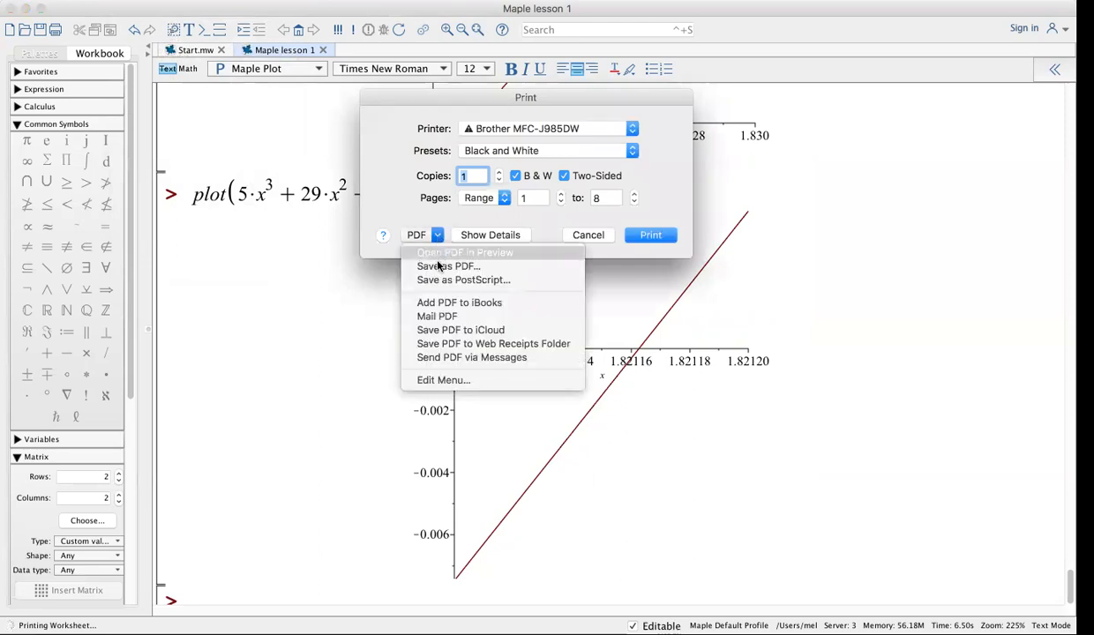
click(436, 268)
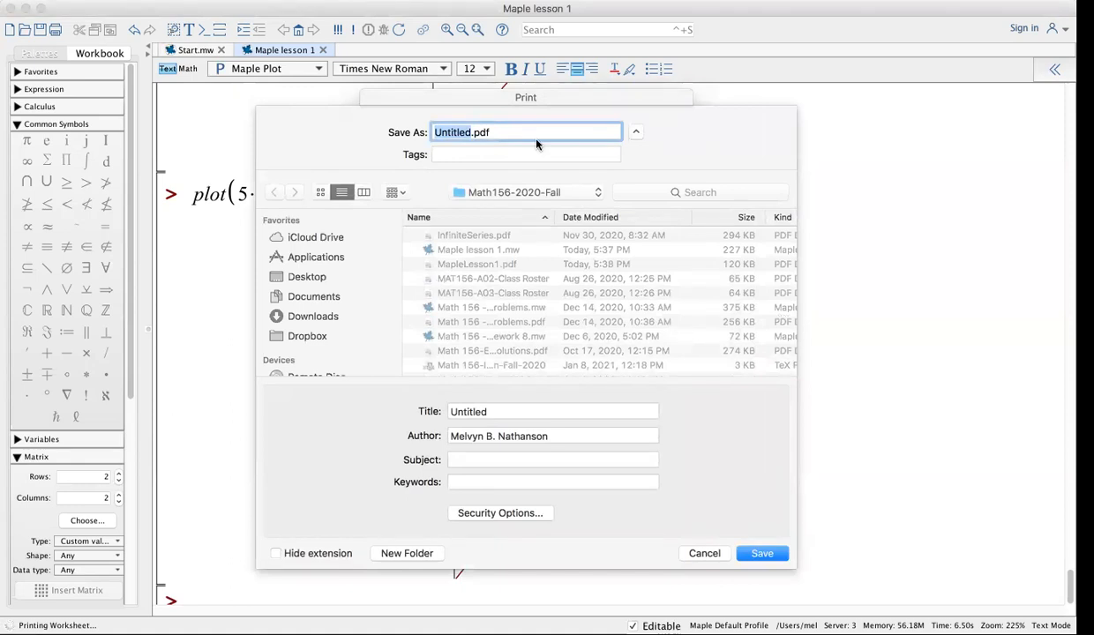
click(705, 555)
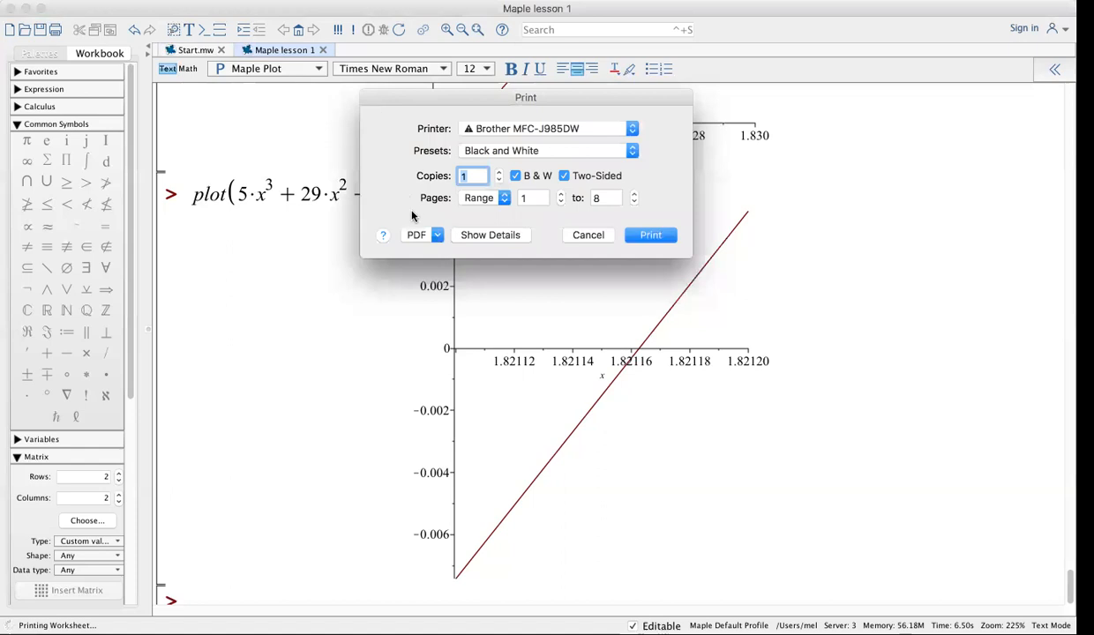
Cancel the Print dialog to return to the worksheet
click(589, 235)
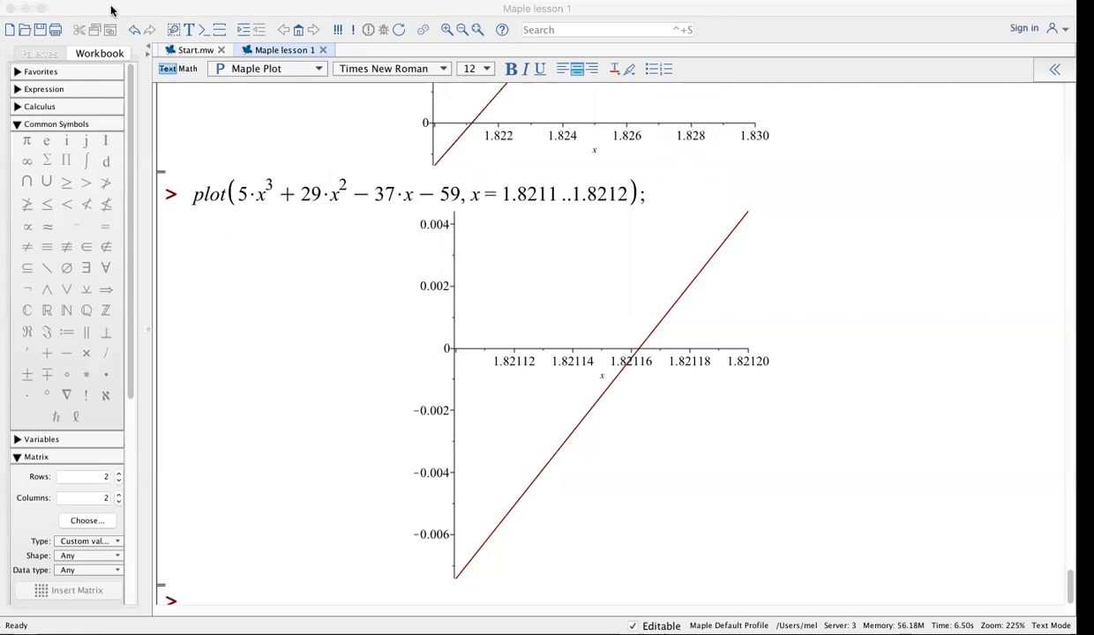
Add the comment '# Convert the Maple worksheet to a pdf file by going to Print, then PDF, then Save as pdf.'
scroll(285, 443, down, 1)
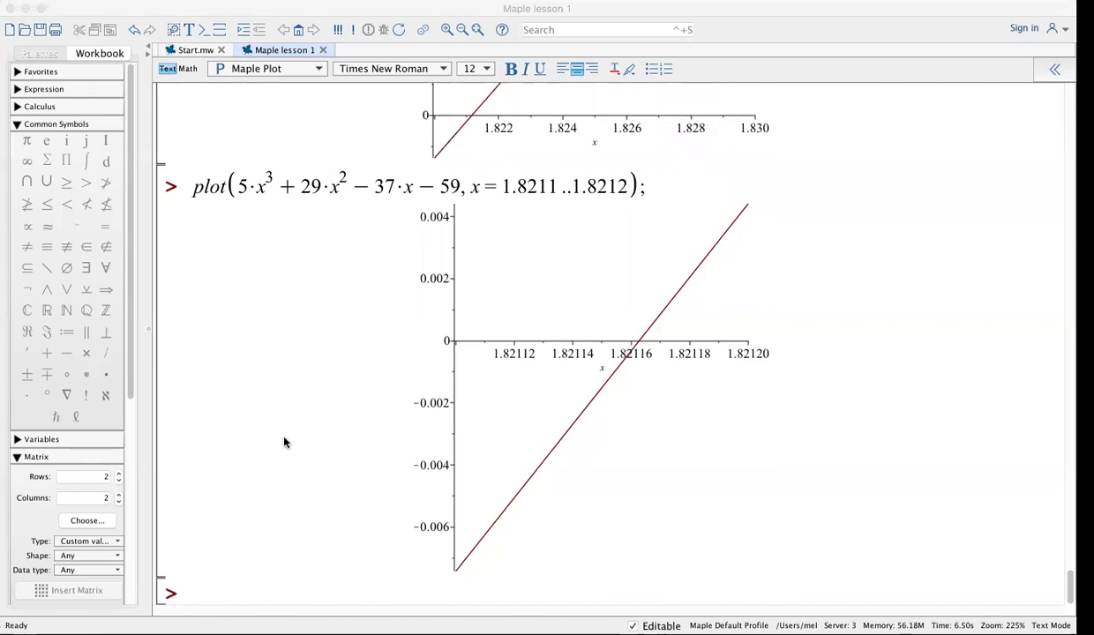
click(209, 595)
text(# Convert)
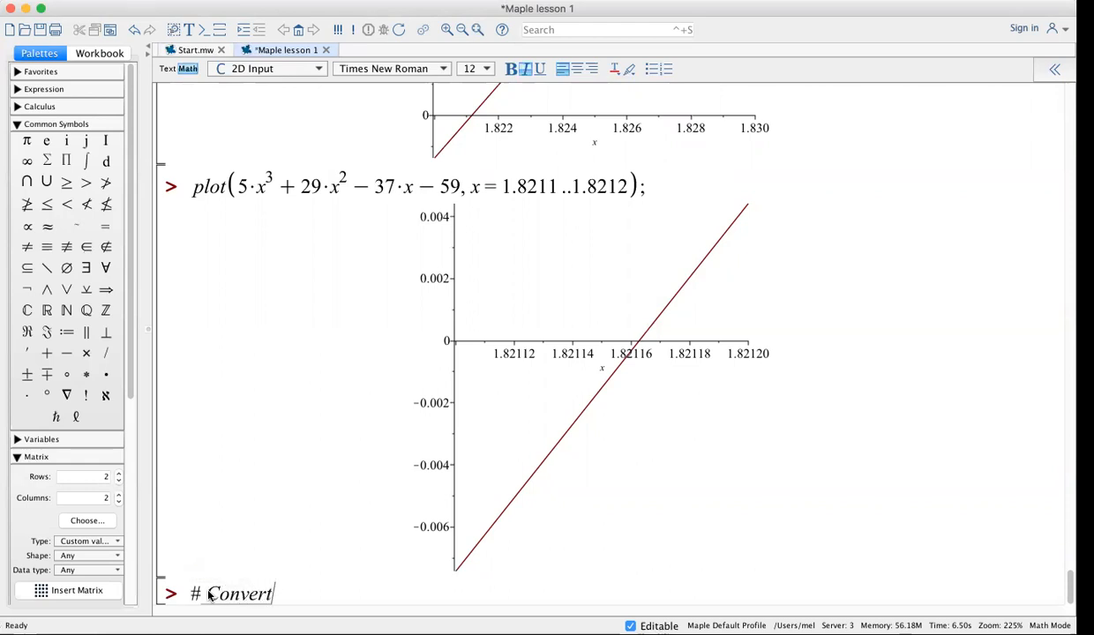
text( the Maple worksheet to a pdf file by goint to Print, )
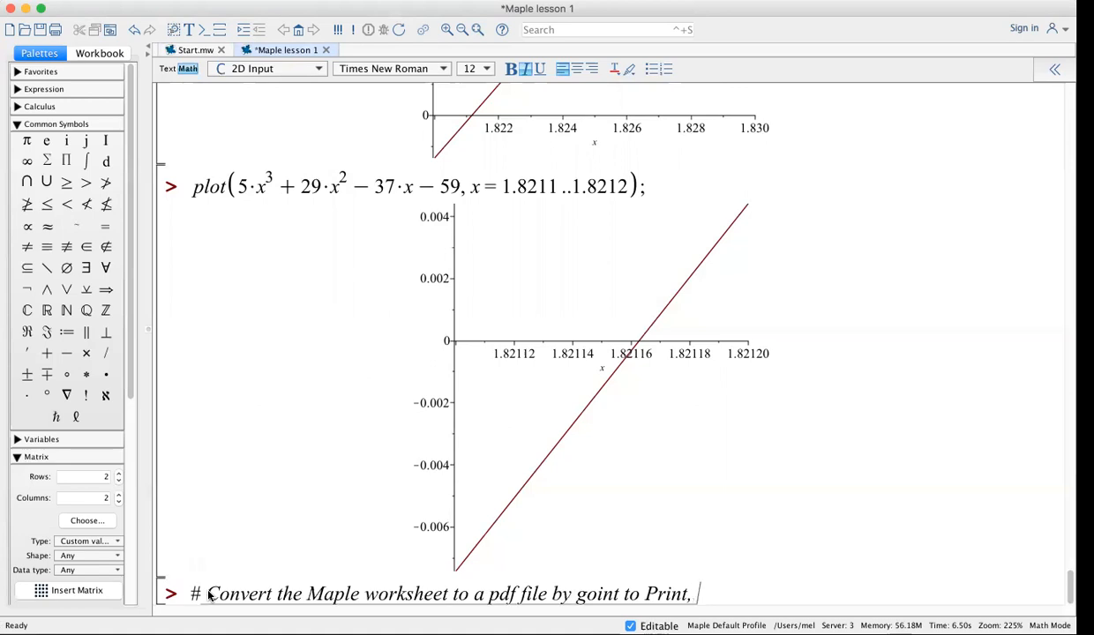
text(then PD)
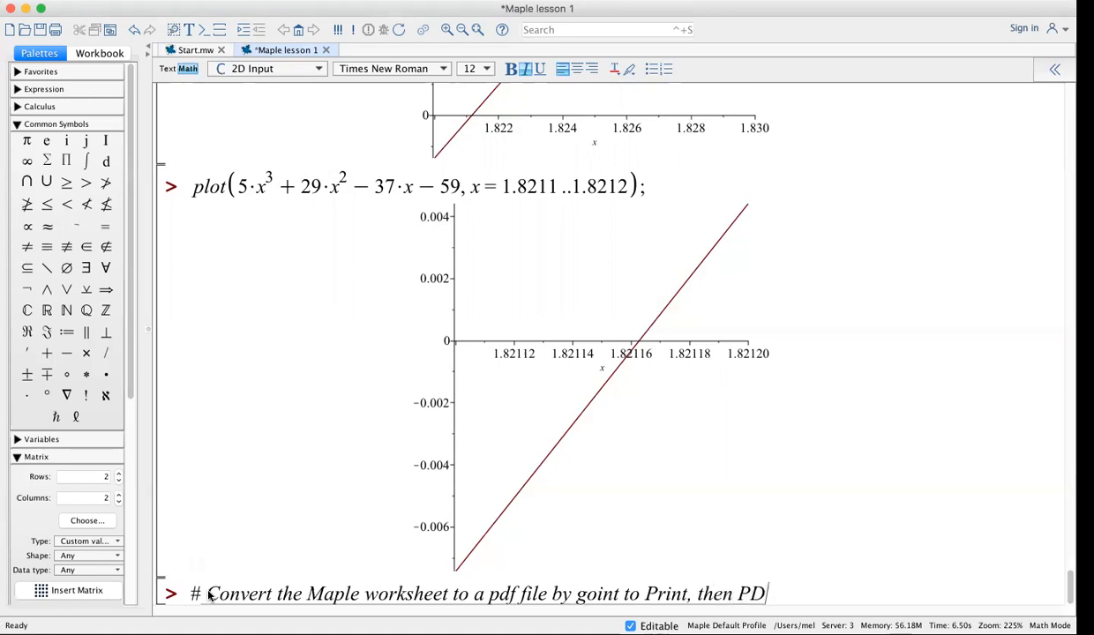
text(F, then )
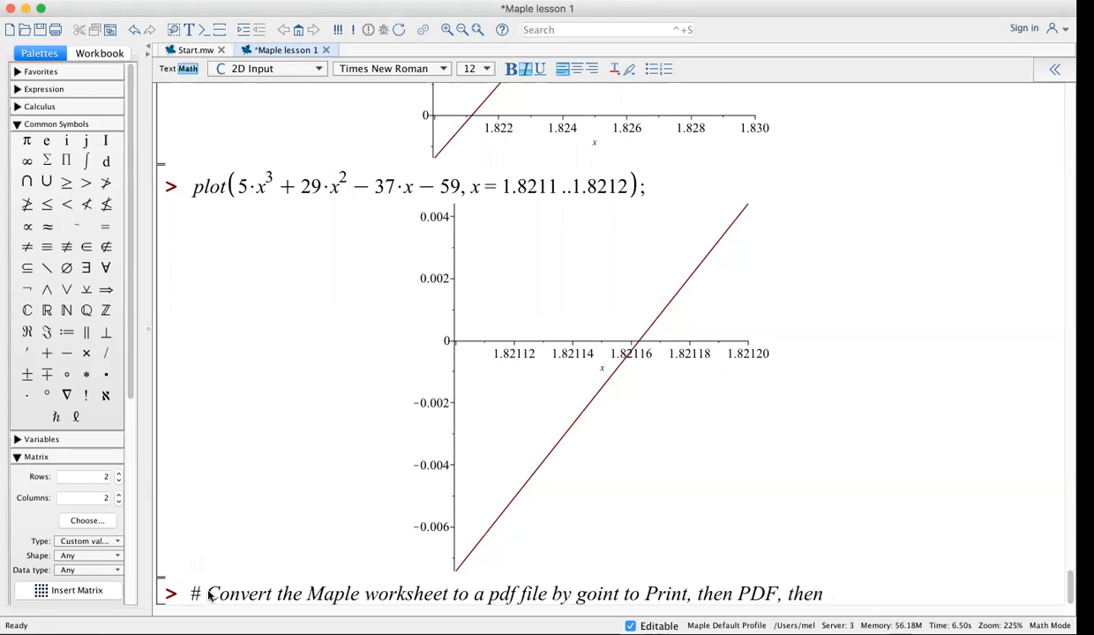
text(Save s)
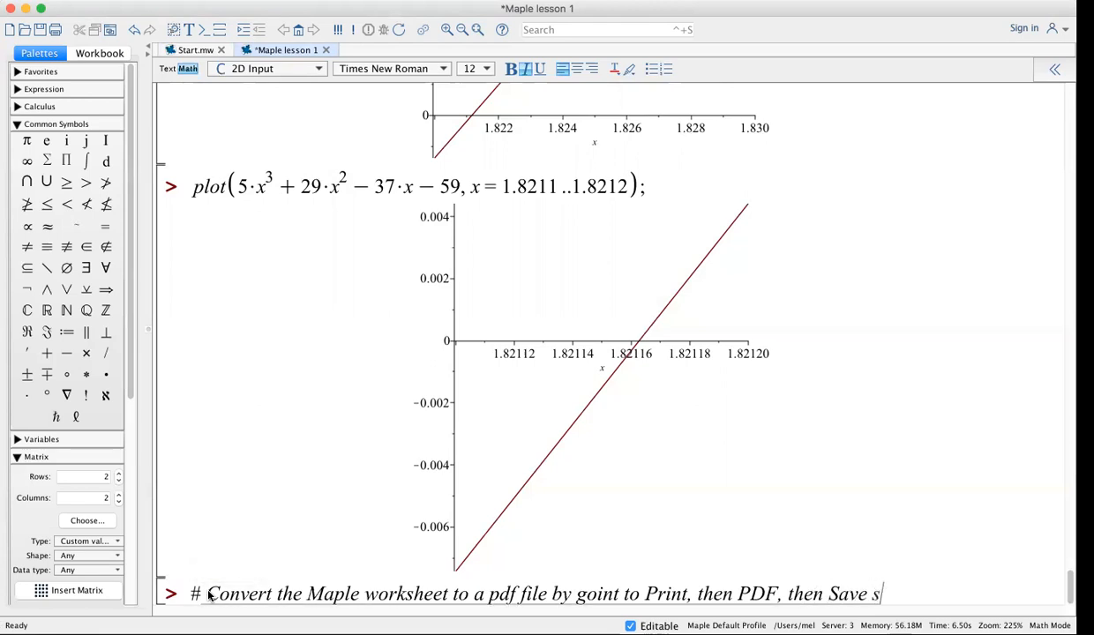
key(BackSpace)
text(as pdf.)
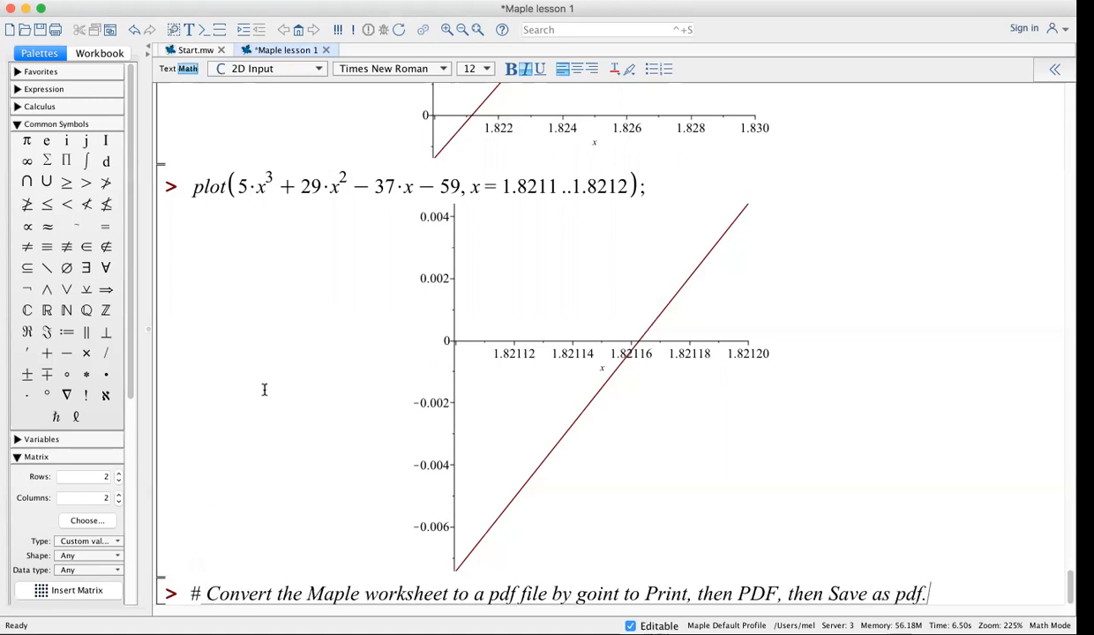
click(618, 596)
key(BackSpace)
Finish correcting 'goint' to 'going' and save the worksheet
text(g)
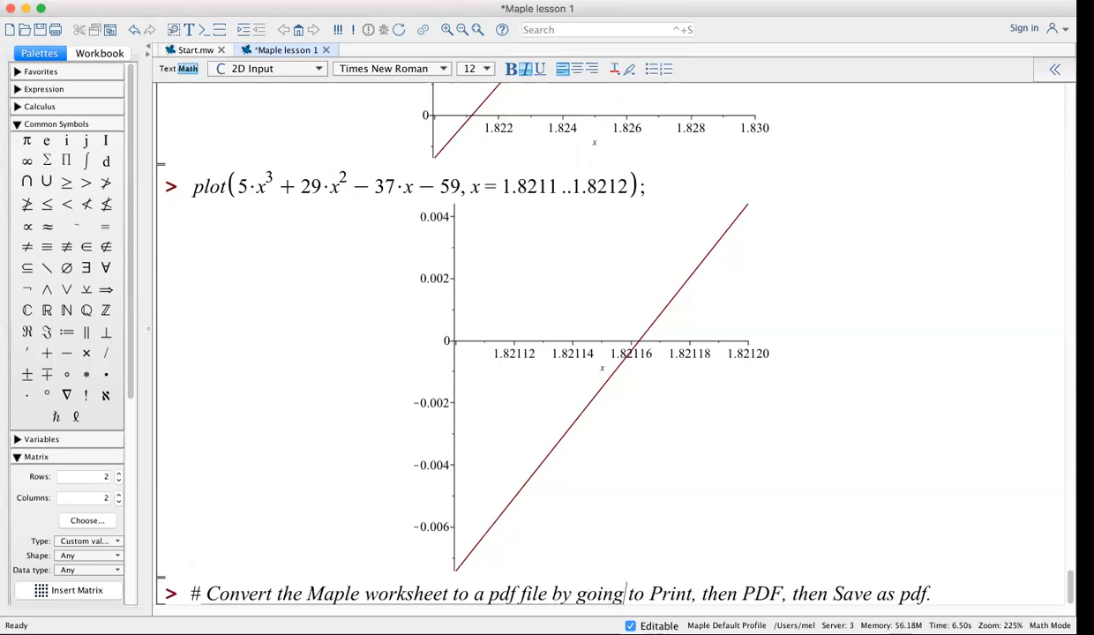
click(126, 1)
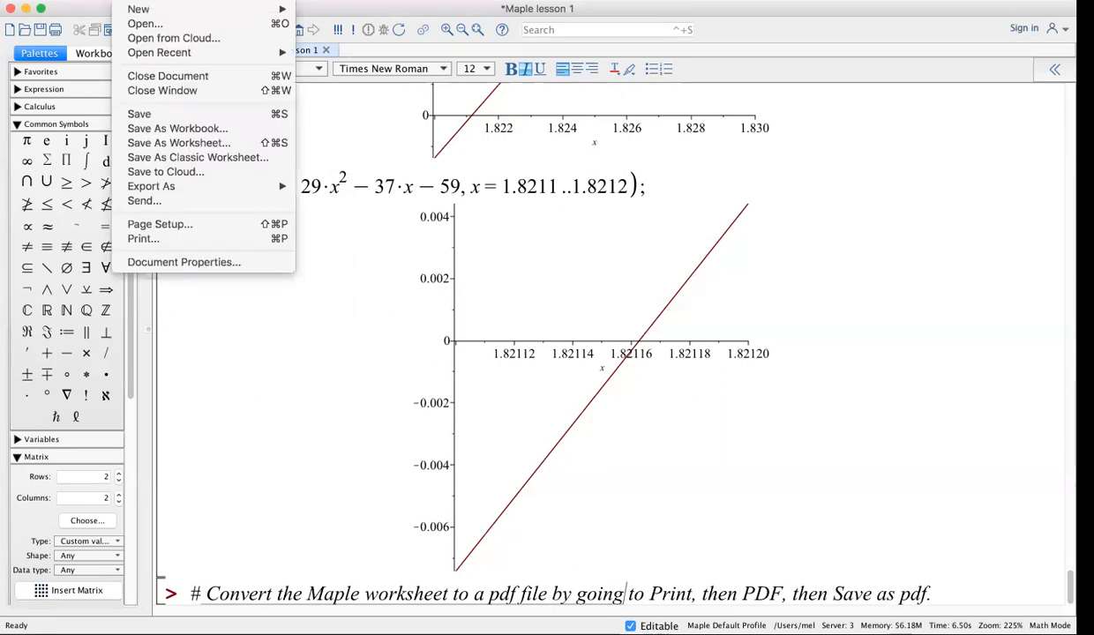
click(137, 114)
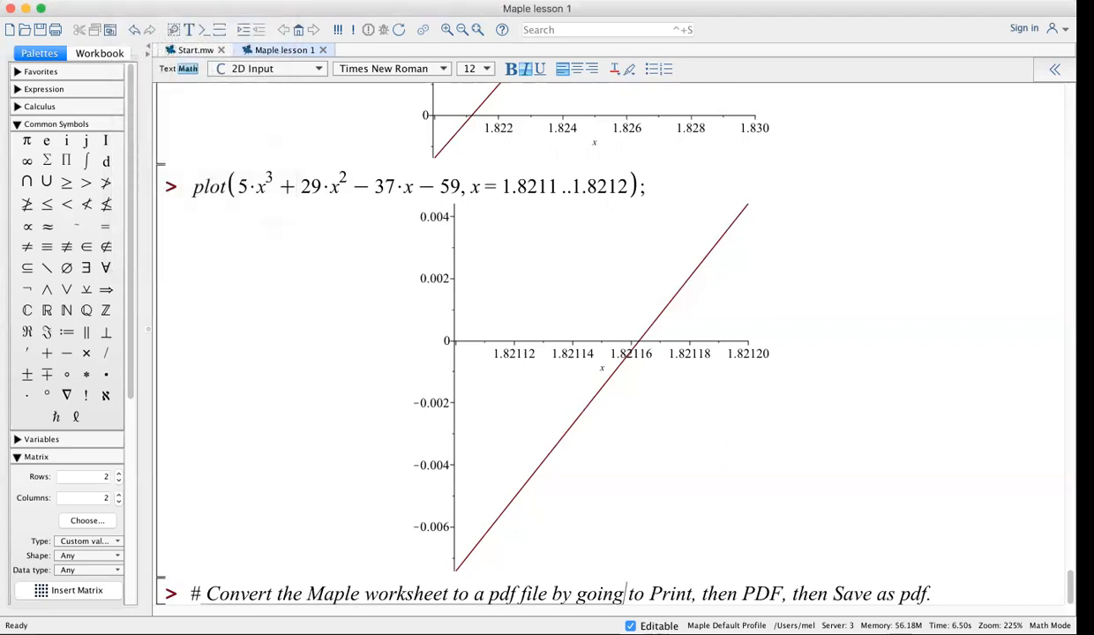
Check the Print dialog's PDF options, then cancel without printing or saving
click(126, 1)
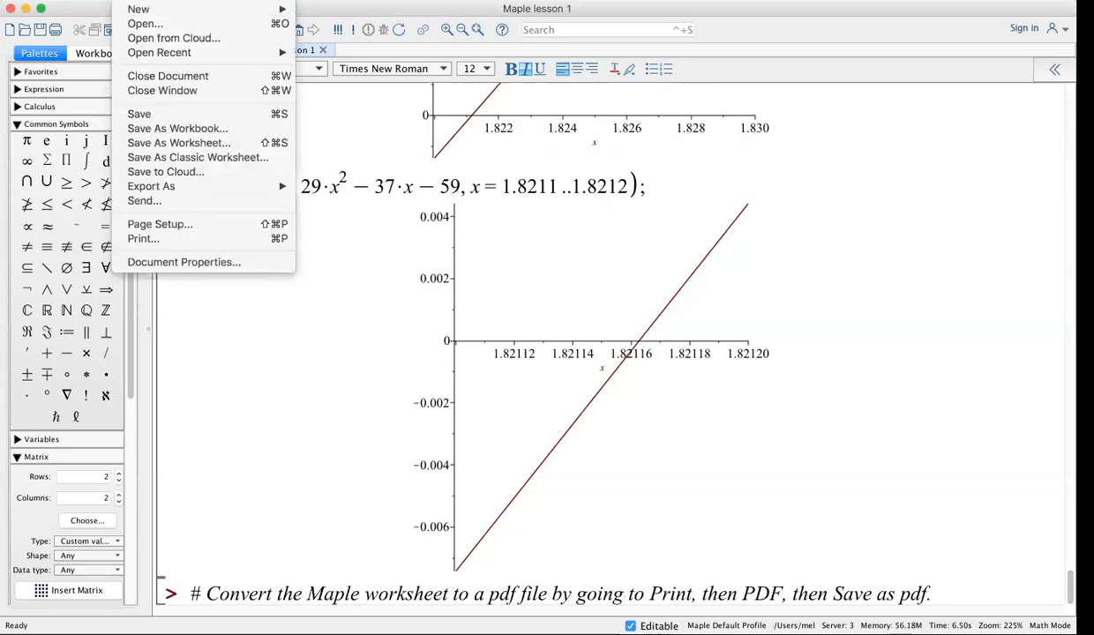
click(146, 239)
click(427, 236)
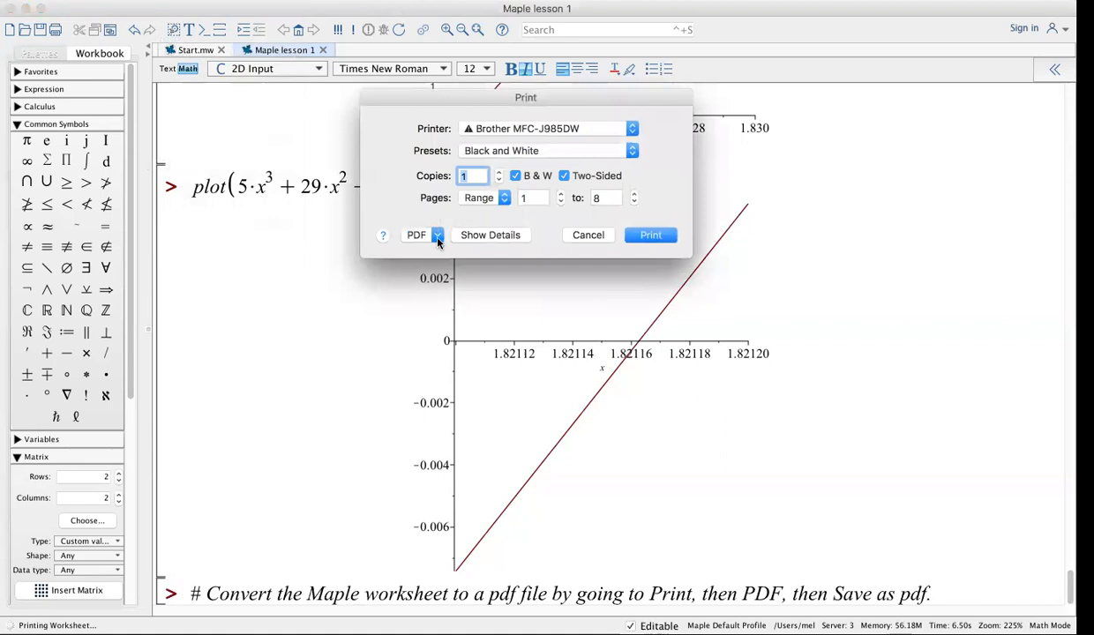
click(443, 275)
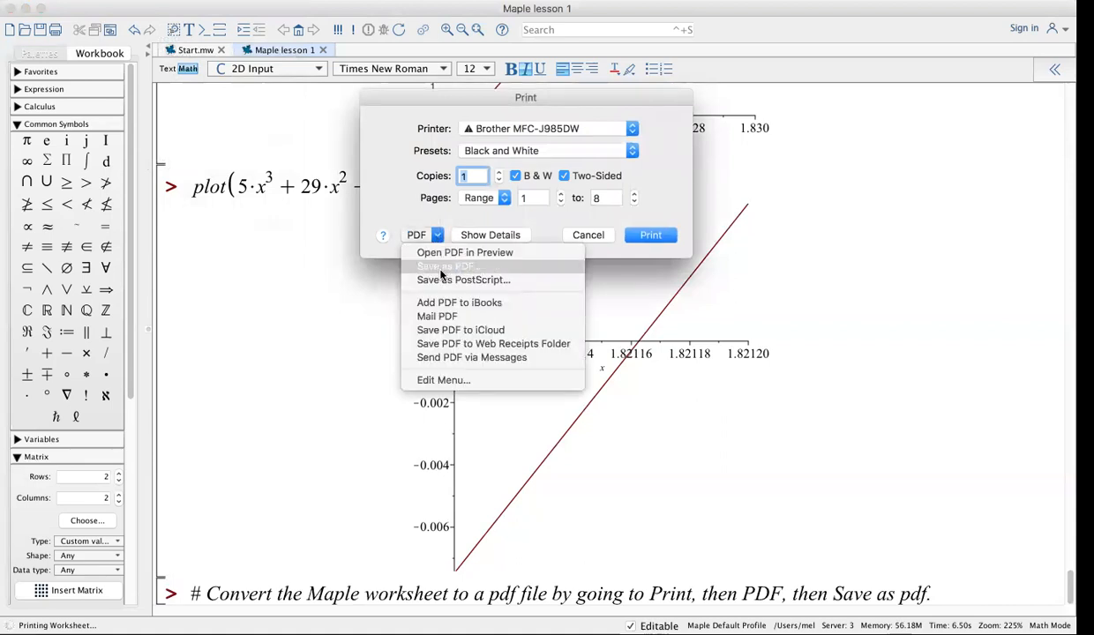
click(336, 374)
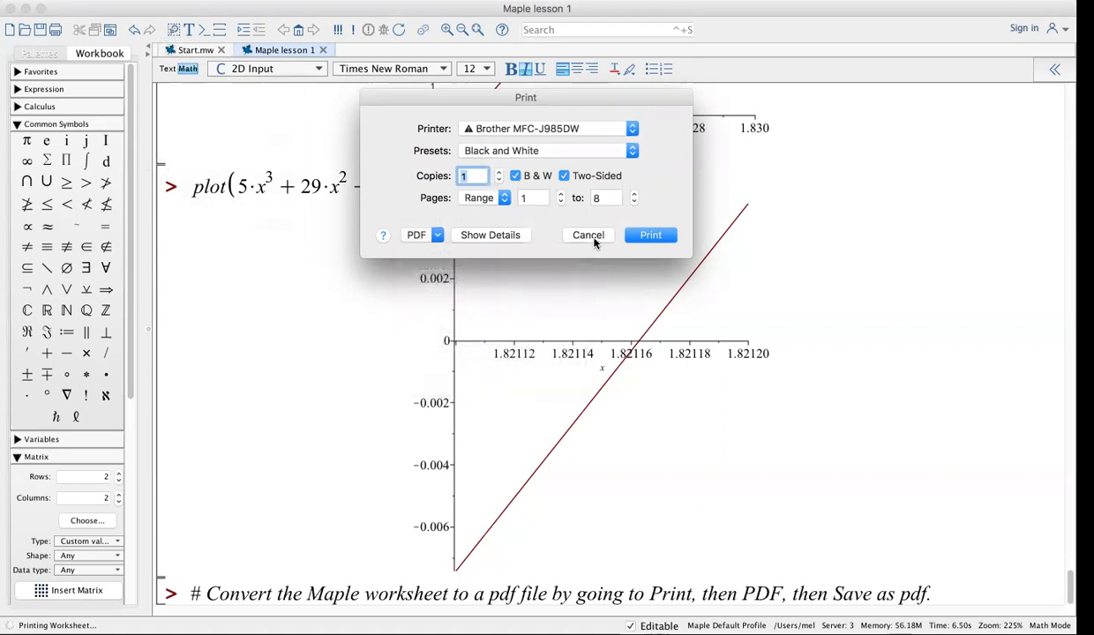
click(590, 237)
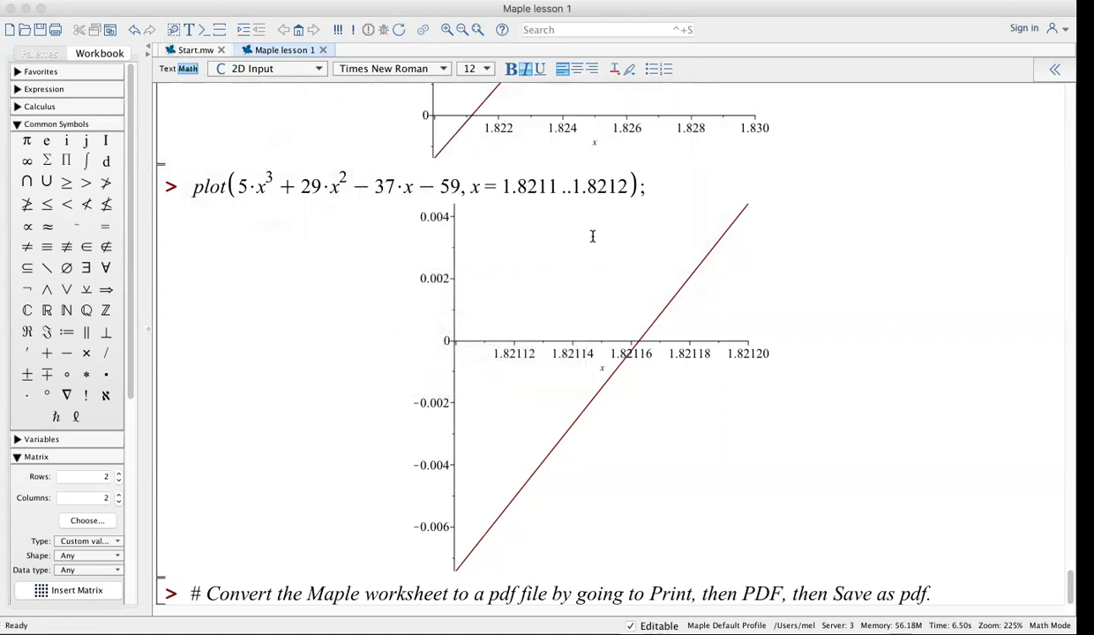
Change the comment's ending from 'pdf.' to 'PDF.'
click(928, 596)
key(BackSpace)
key(BackSpace)
key(BackSpace)
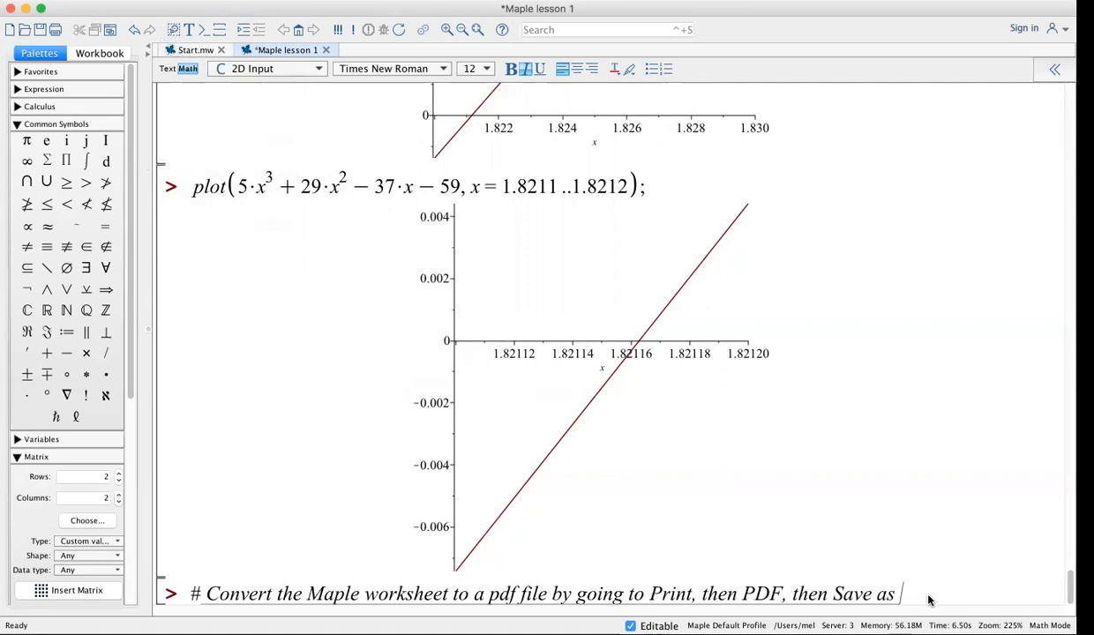
text(PDF.)
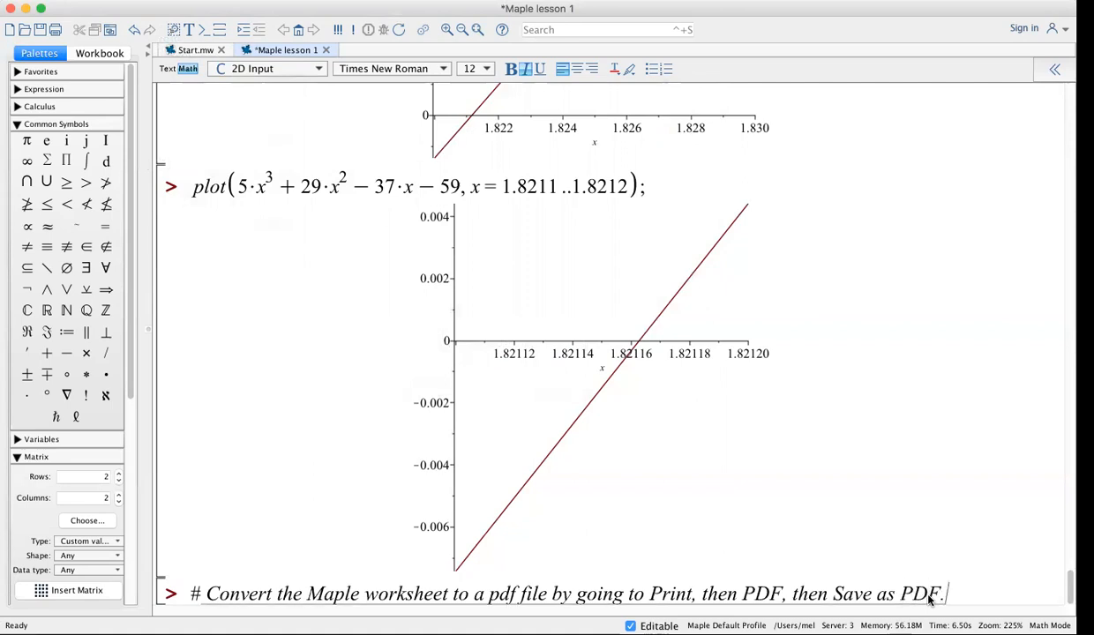